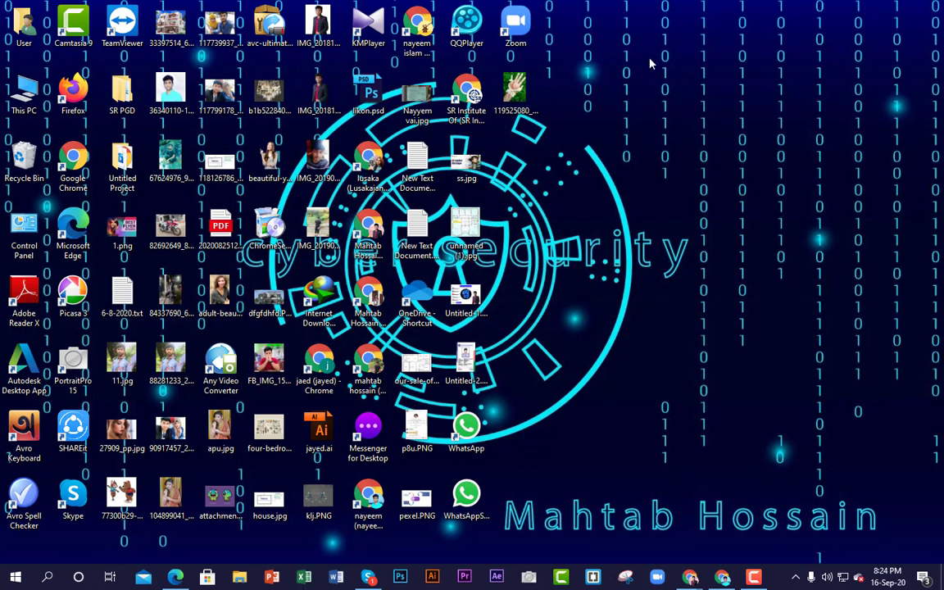
right_click(644, 59)
click(672, 95)
right_click(638, 63)
click(672, 101)
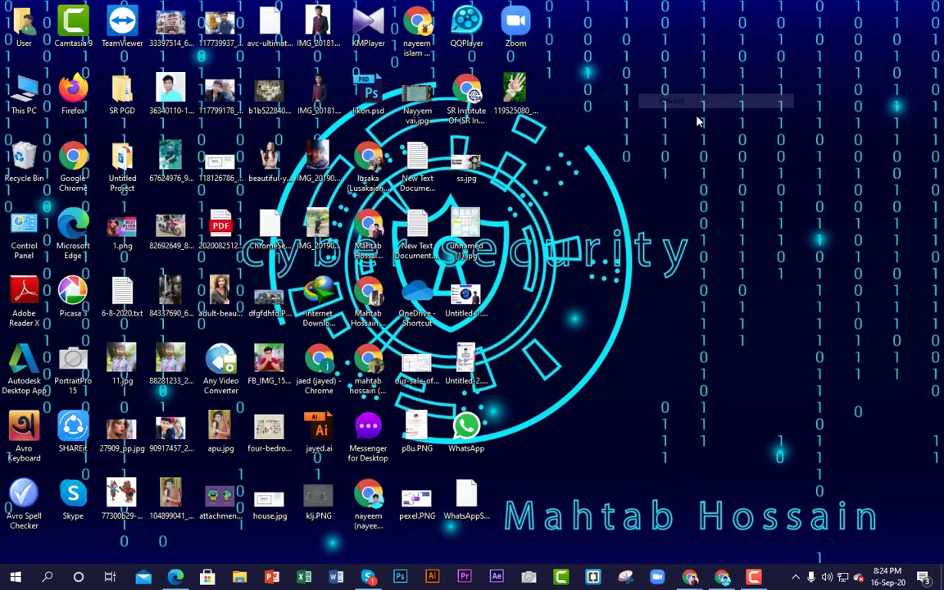
right_click(665, 76)
click(697, 120)
right_click(664, 100)
click(699, 136)
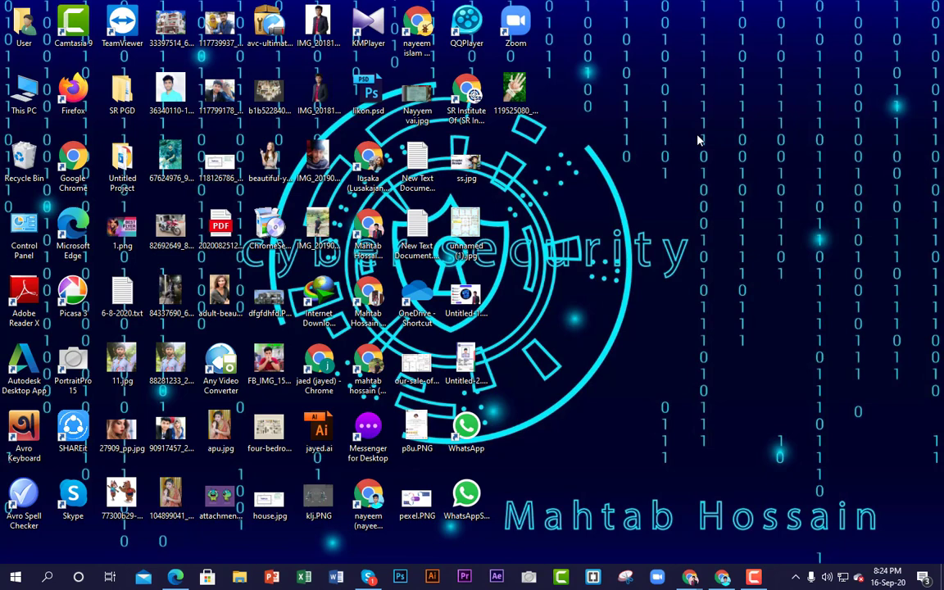
right_click(702, 84)
click(717, 122)
right_click(697, 104)
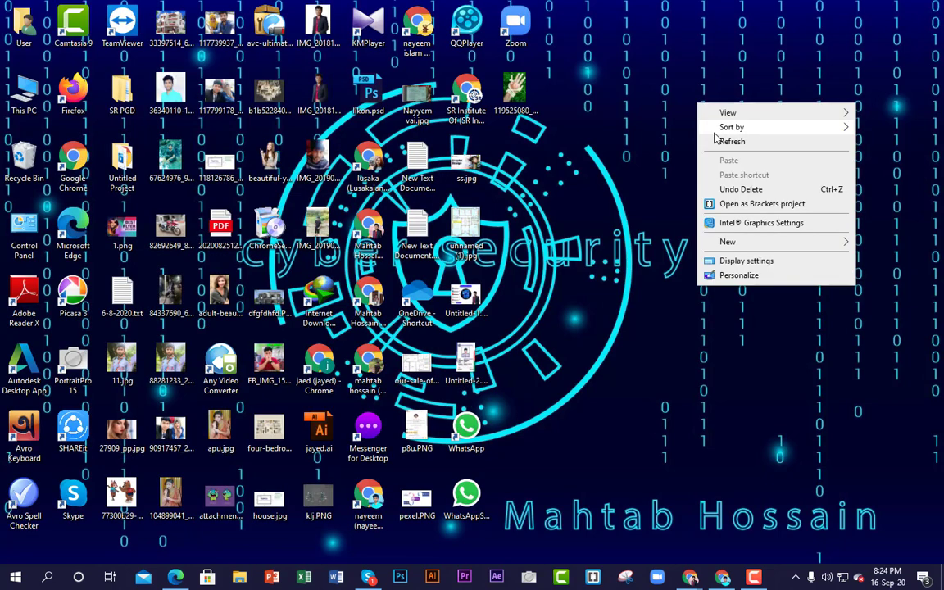
click(720, 142)
right_click(686, 130)
click(710, 168)
right_click(659, 134)
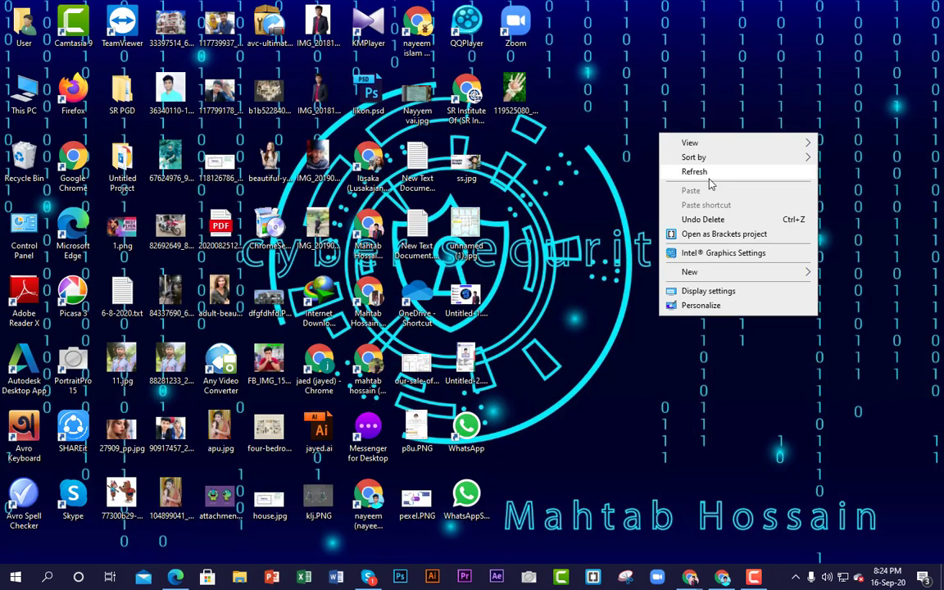
click(709, 179)
right_click(637, 144)
click(710, 182)
right_click(623, 148)
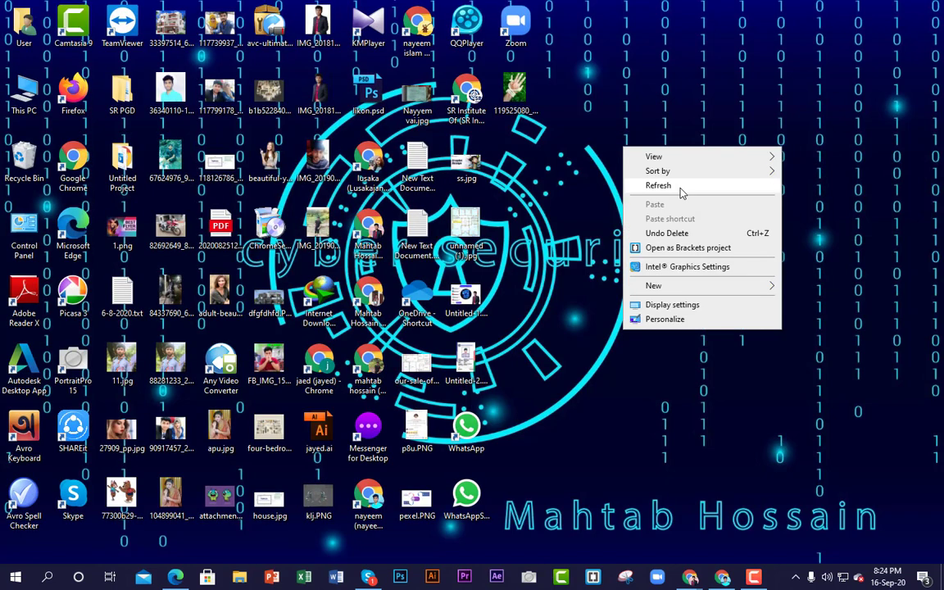
click(680, 188)
right_click(623, 165)
click(671, 207)
right_click(592, 205)
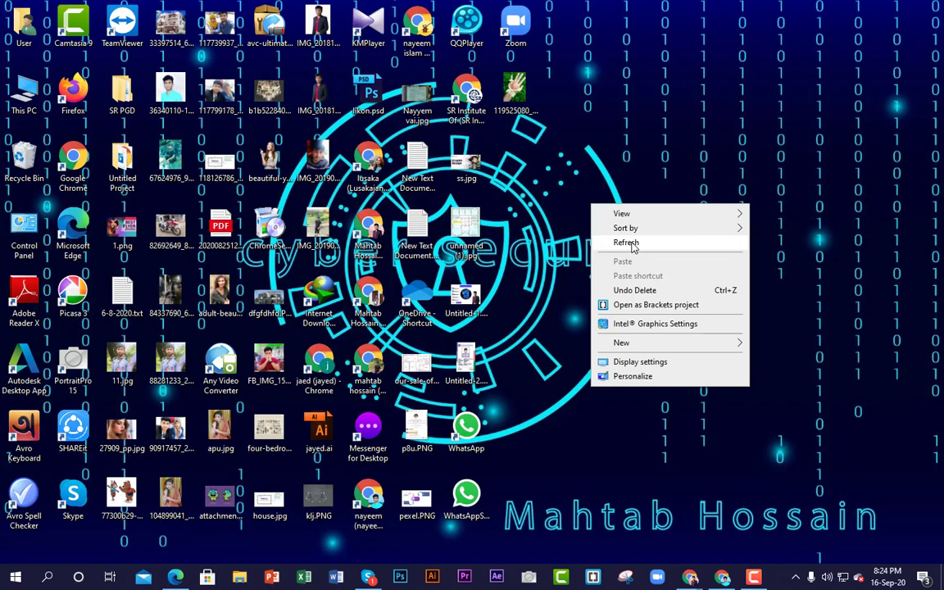
click(627, 244)
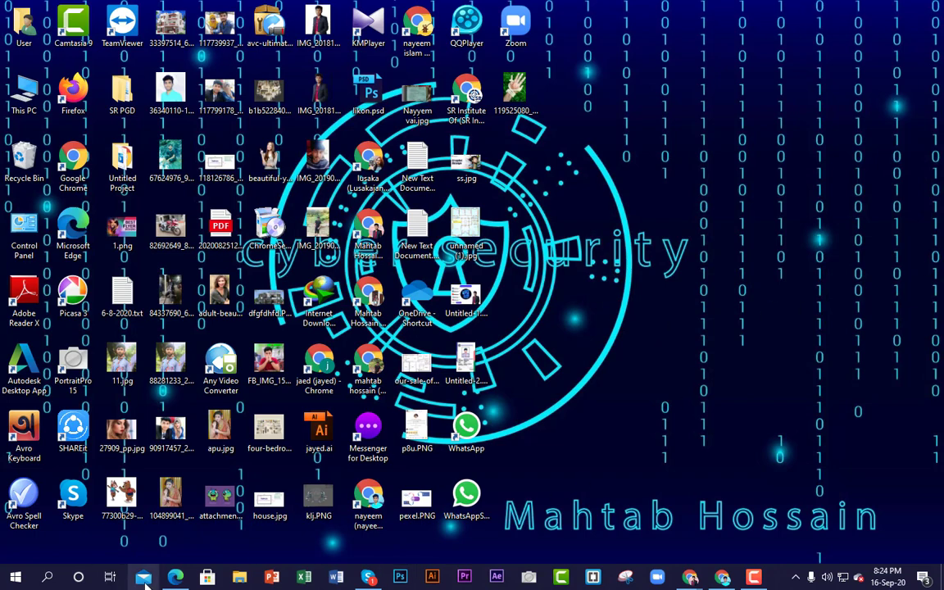
right_click(736, 128)
click(770, 164)
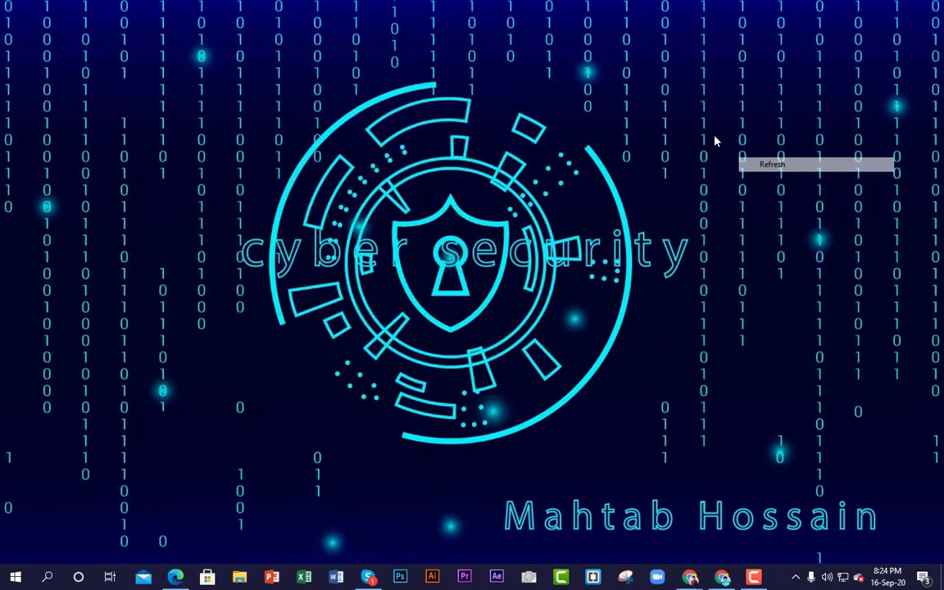
right_click(727, 146)
click(768, 184)
right_click(727, 152)
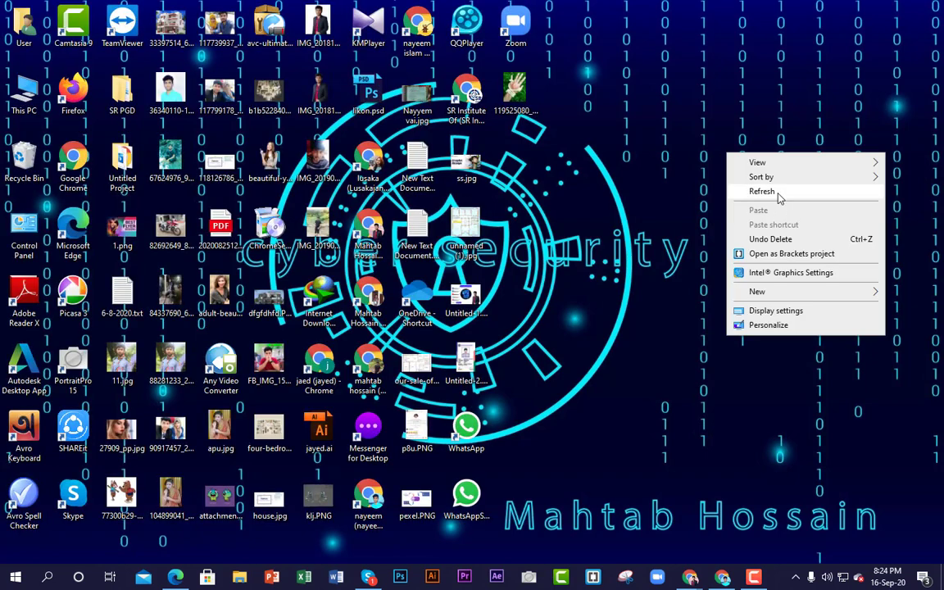
click(780, 194)
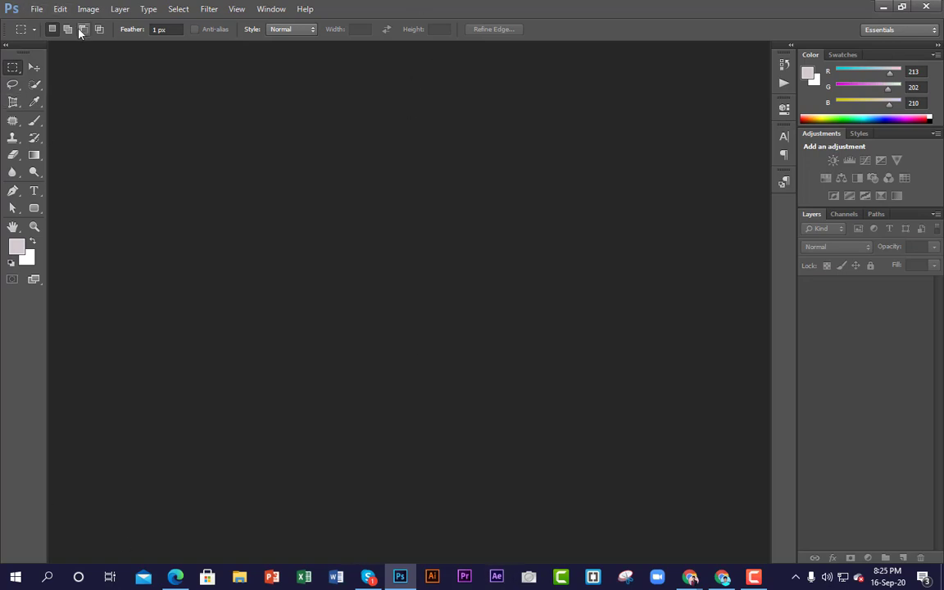
click(34, 6)
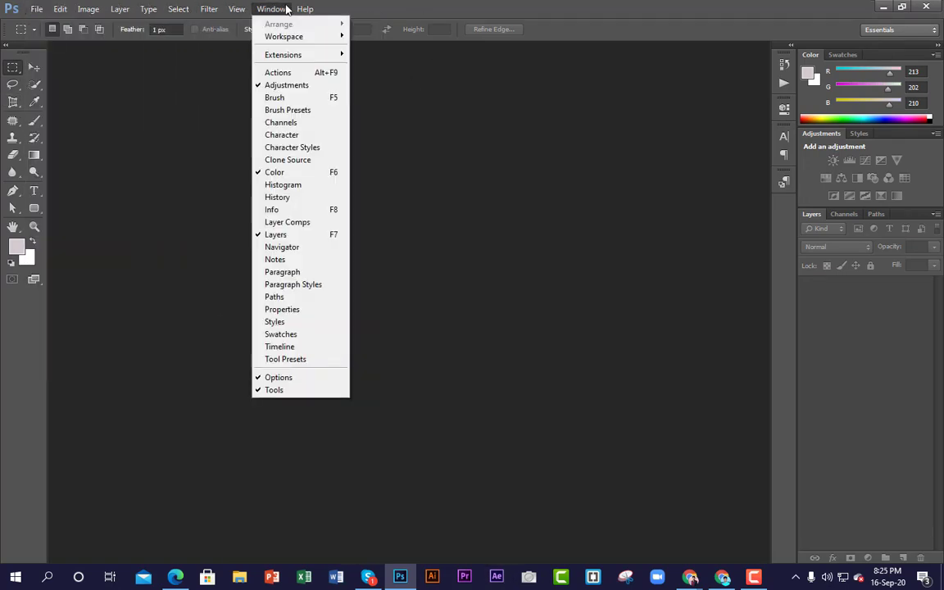
click(285, 9)
click(287, 8)
click(220, 8)
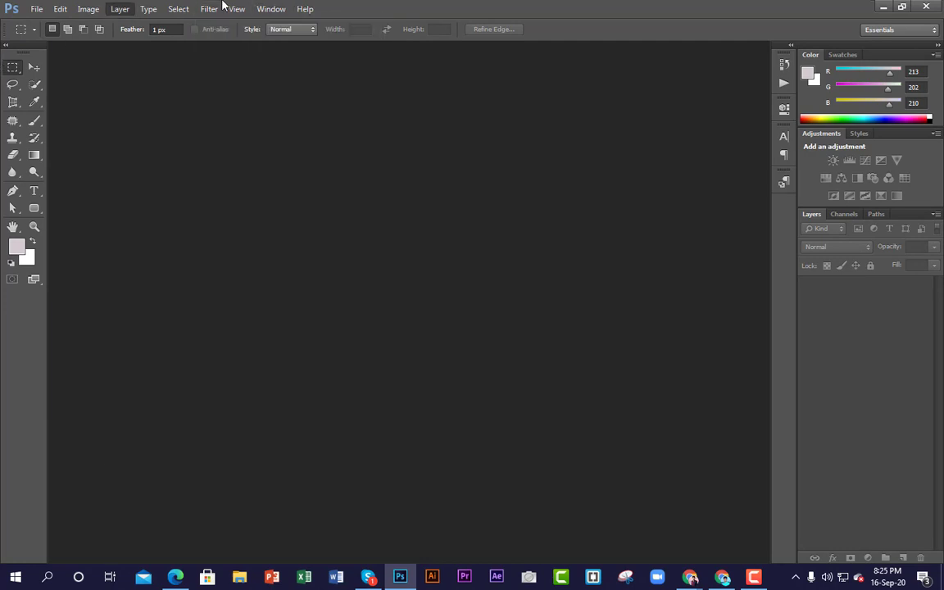
click(286, 8)
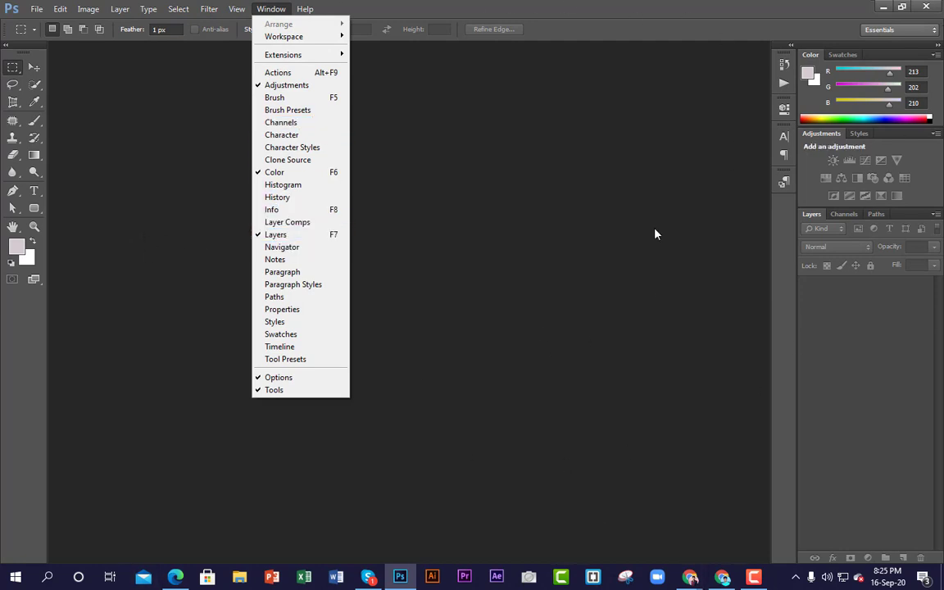
click(459, 259)
click(34, 8)
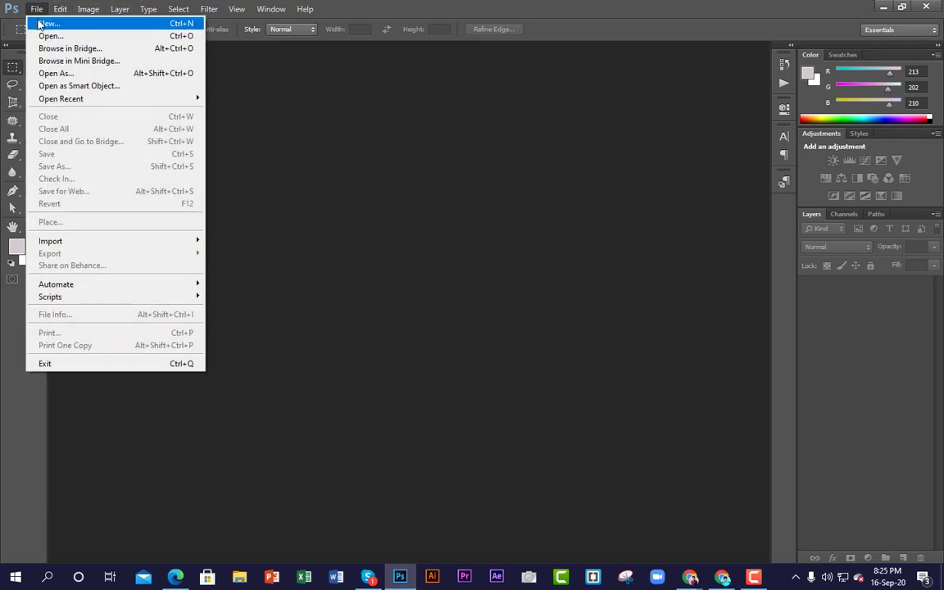
click(407, 85)
click(36, 8)
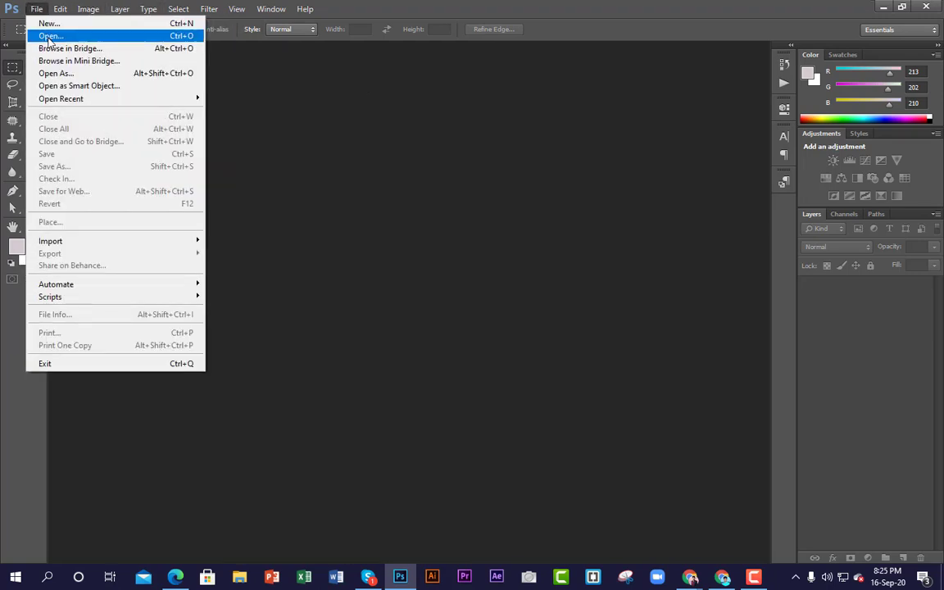
click(49, 36)
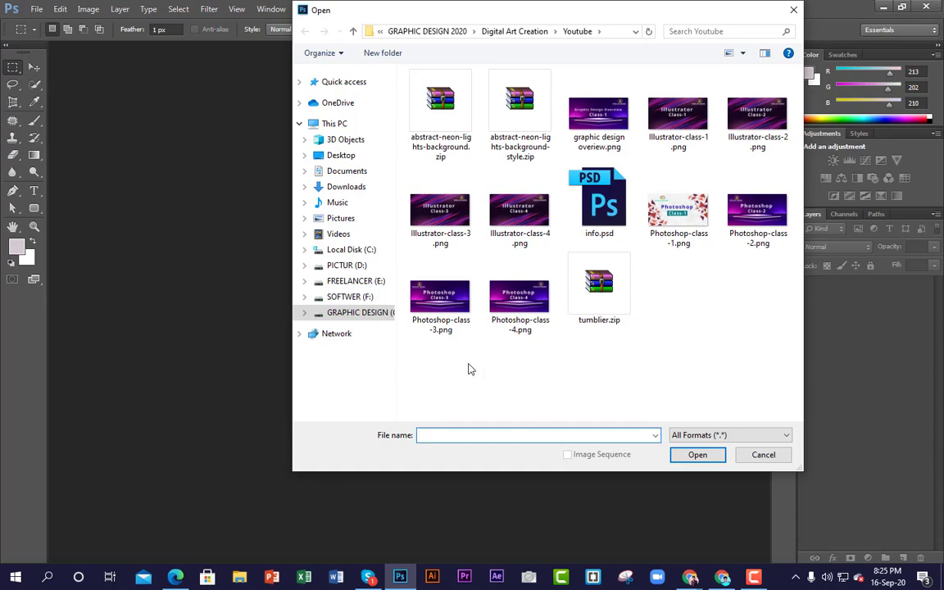
click(762, 456)
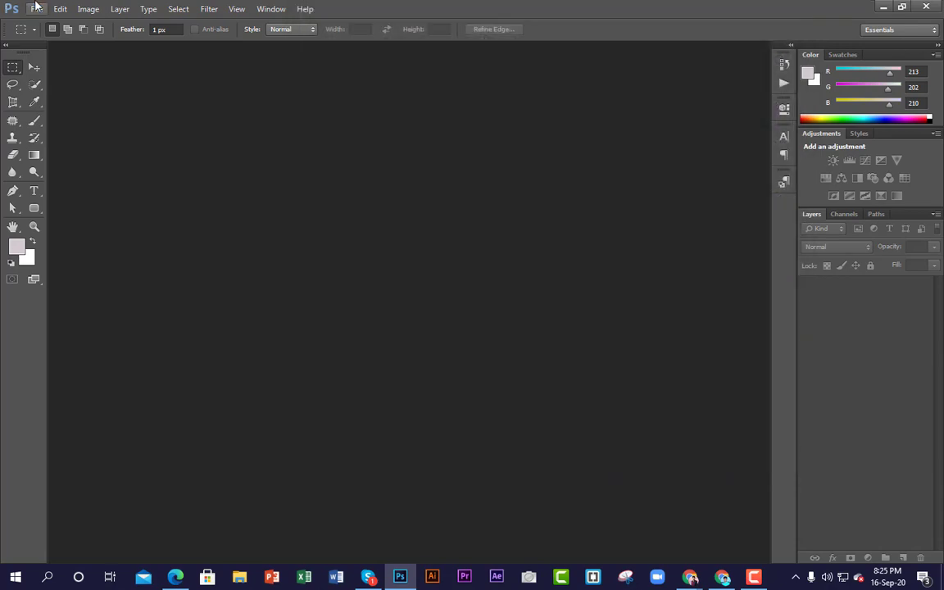
click(36, 8)
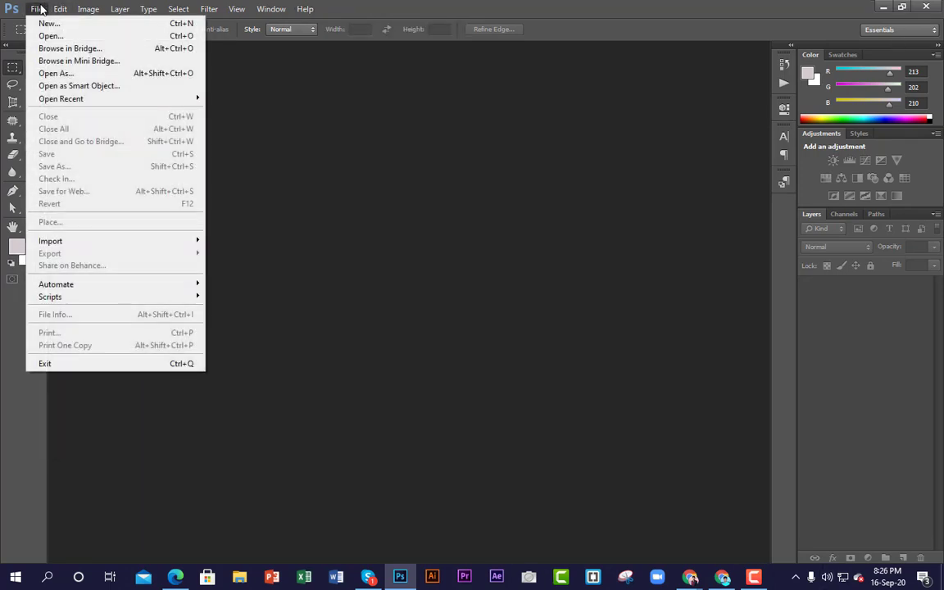
click(403, 199)
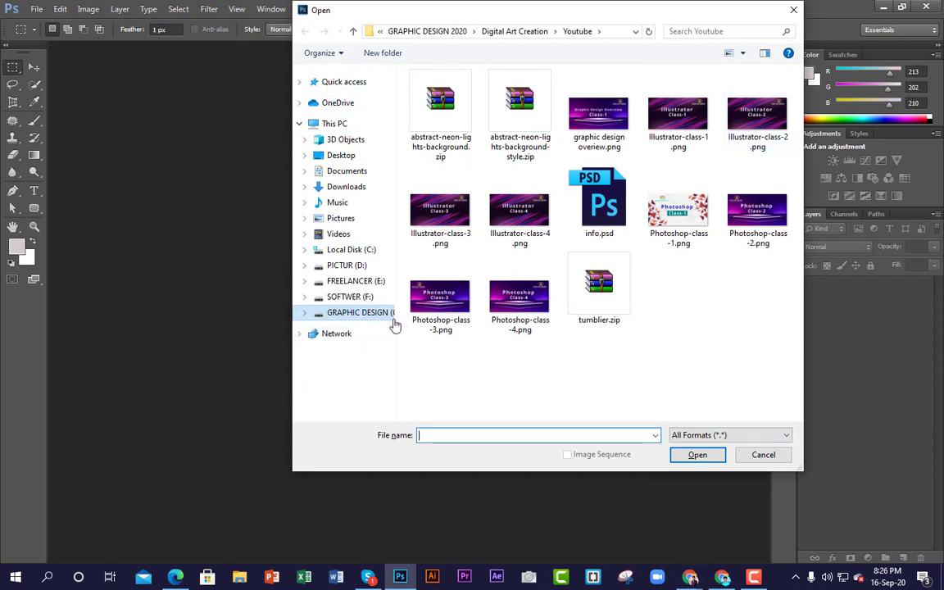
Browse for an image to open, going to the 2019 folder on the GRAPHIC DESIGN (G:) drive.
click(374, 285)
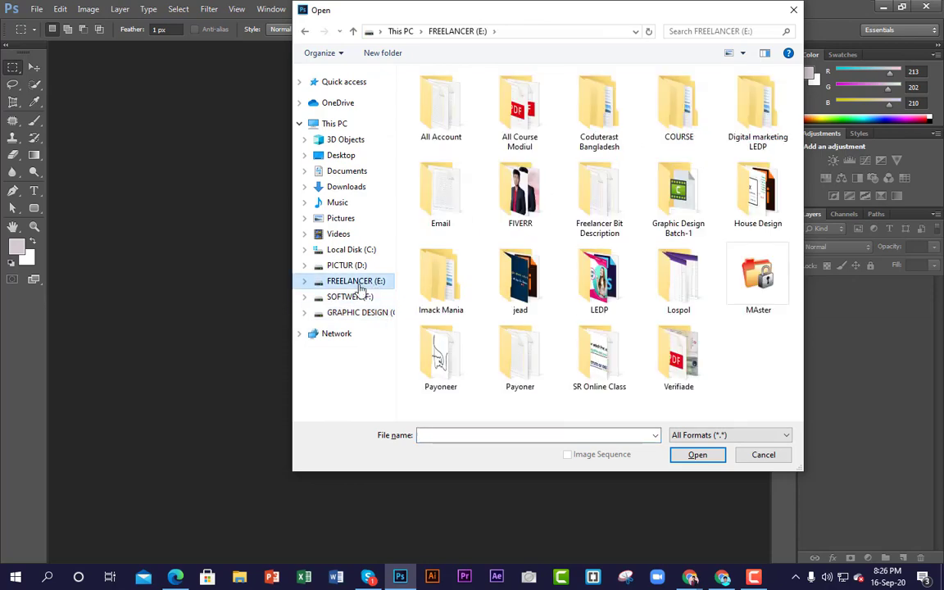
click(336, 265)
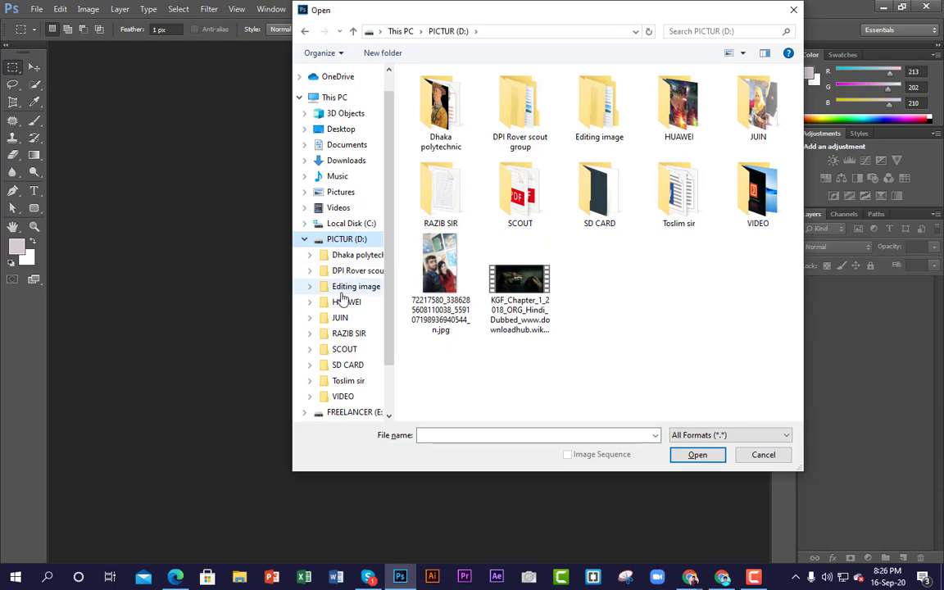
scroll(366, 419, down, 2)
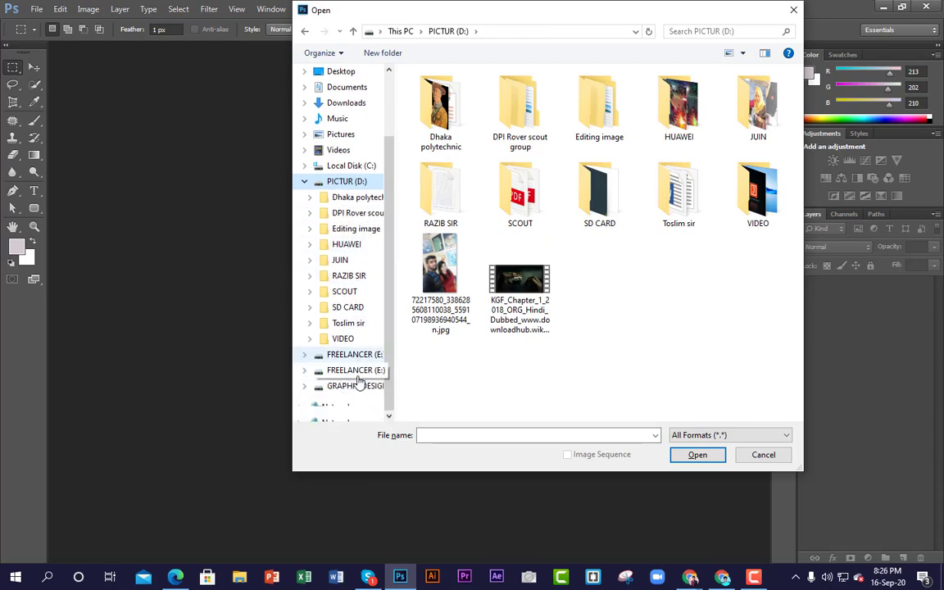
click(358, 355)
click(358, 388)
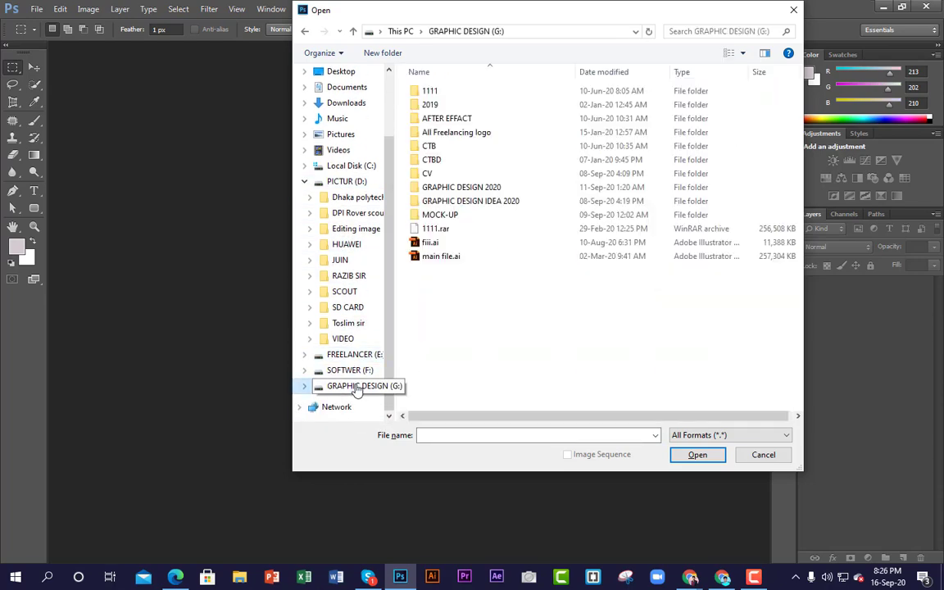
double_click(429, 106)
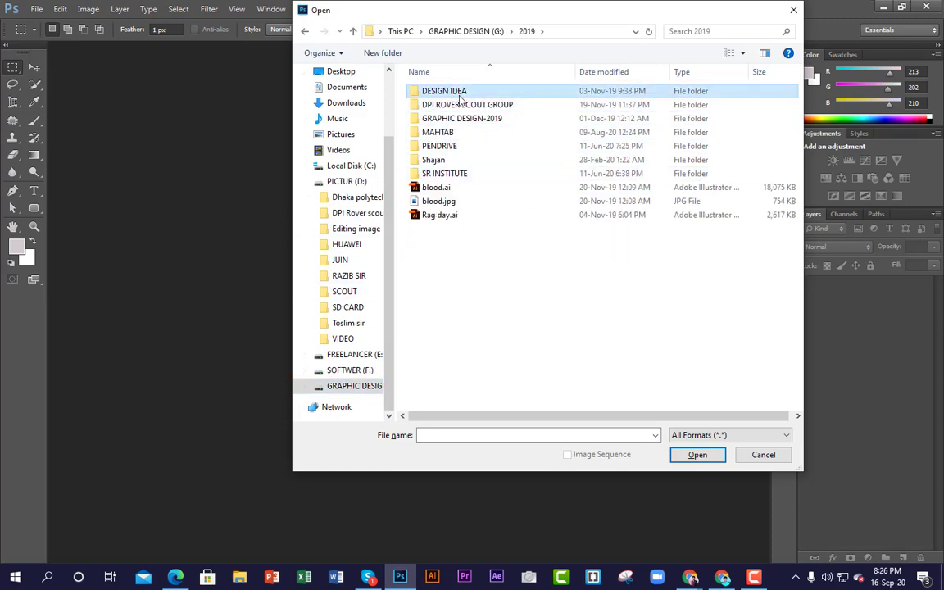
double_click(456, 91)
double_click(451, 92)
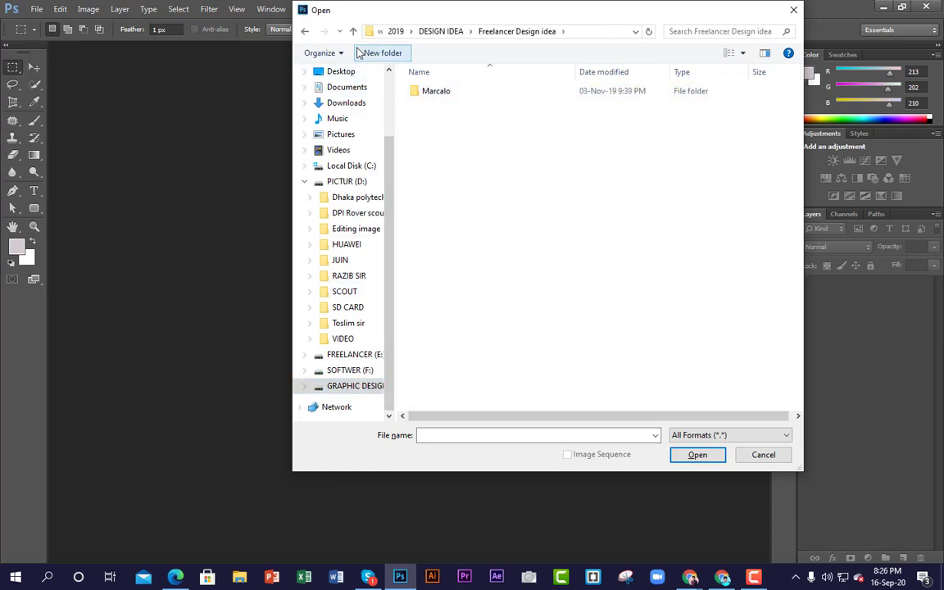
click(353, 32)
click(353, 32)
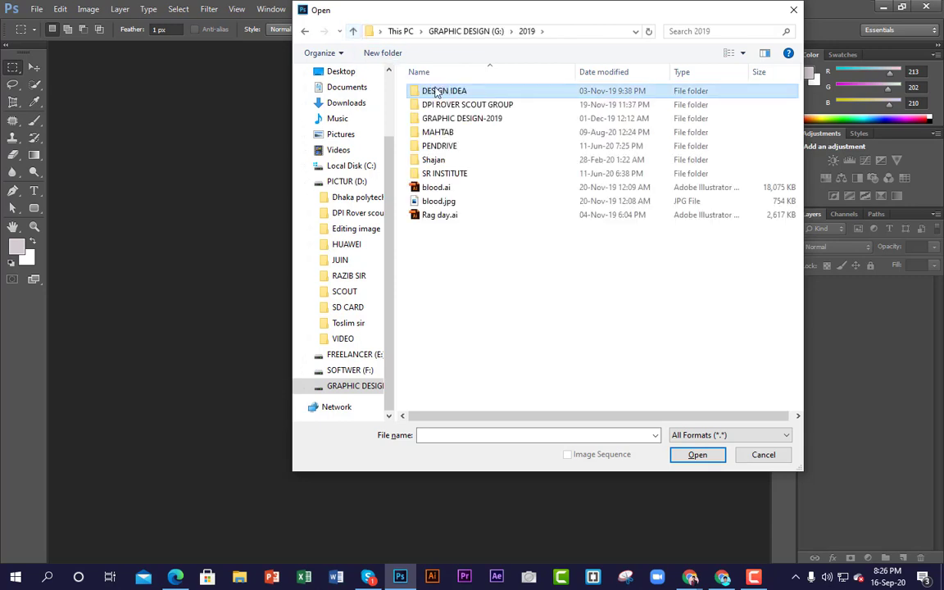
Open IMG_4890.jpg from PENDRIVE > Photoshop, in the 1-03-2018 subfolder of the folder named with repeated 1s.
double_click(463, 149)
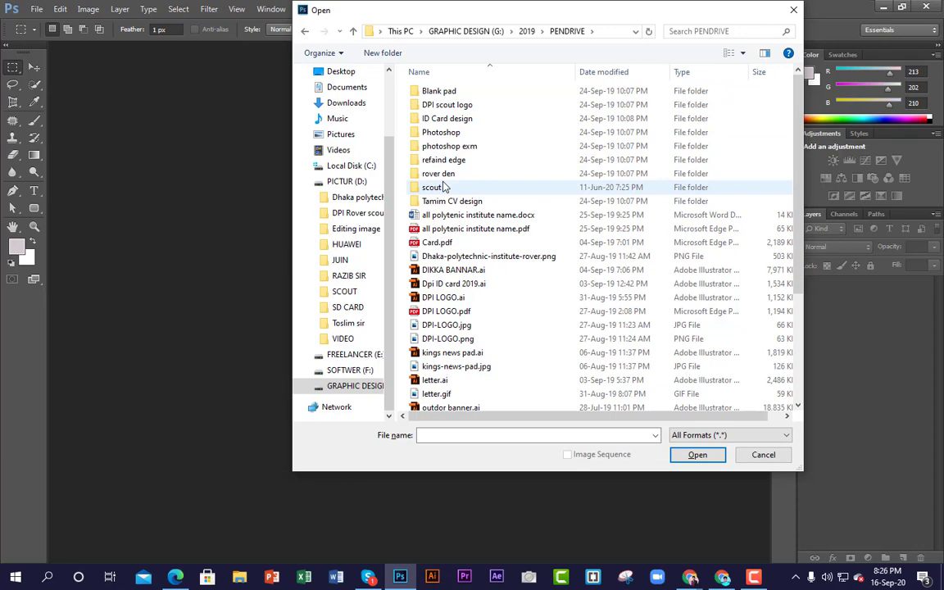
double_click(442, 131)
double_click(446, 147)
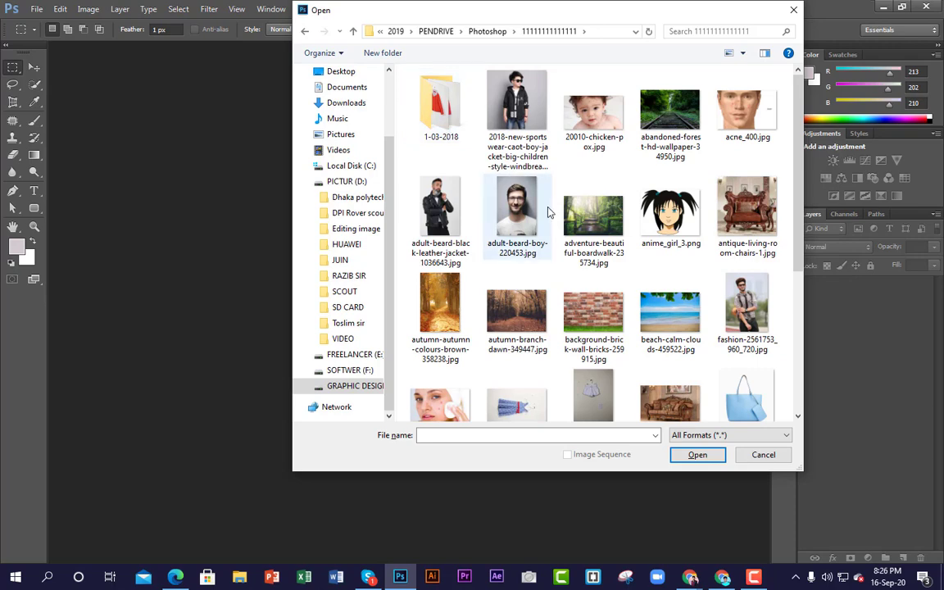
scroll(549, 212, down, 3)
scroll(549, 213, up, 3)
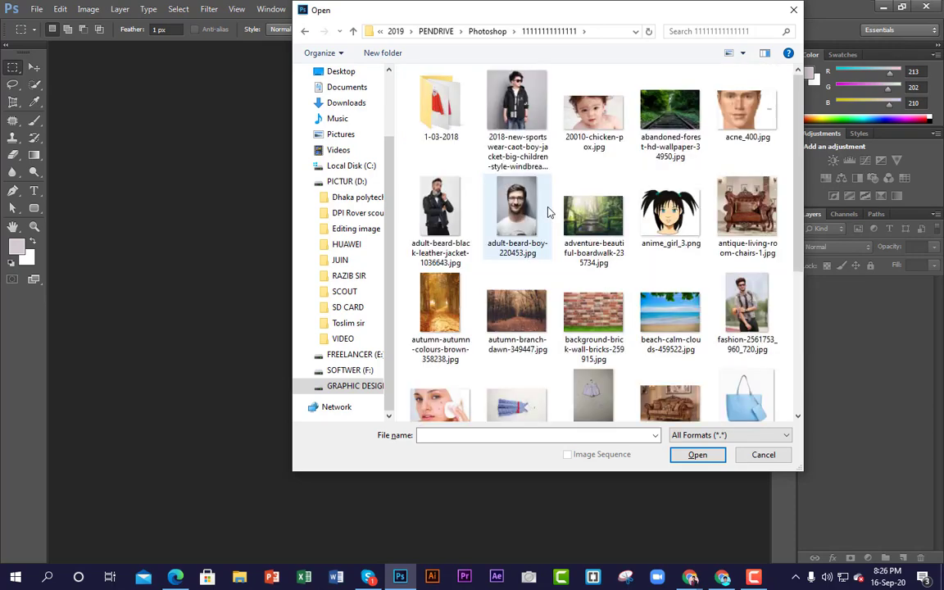
double_click(447, 131)
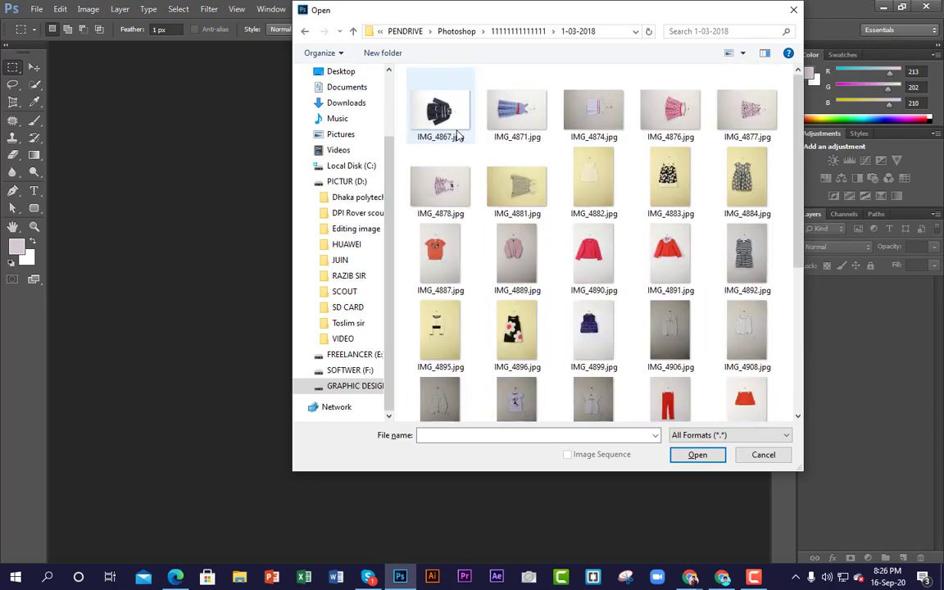
click(590, 250)
click(697, 455)
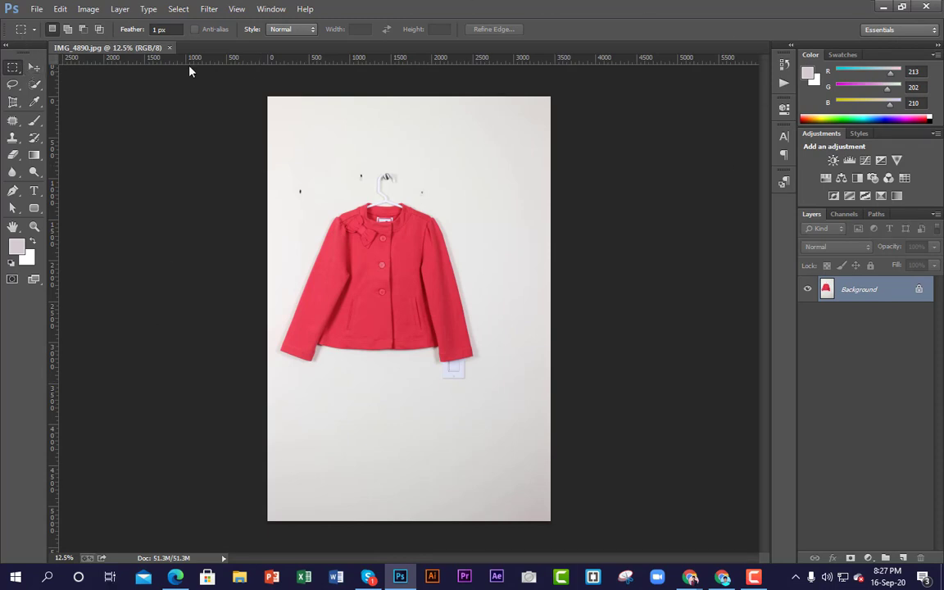
Activate the Move tool and create a new document from the 5 in X 8 in preset.
click(35, 66)
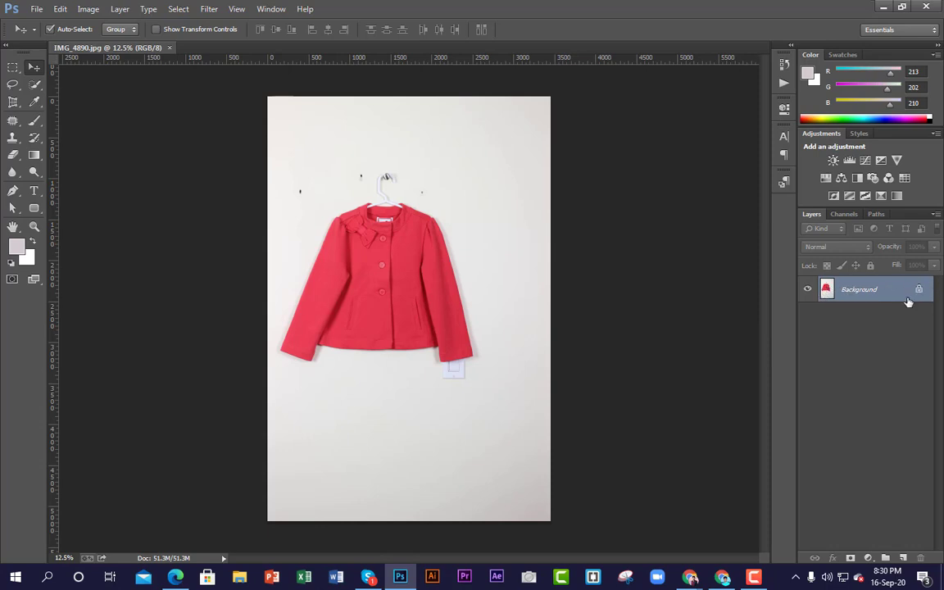
click(35, 10)
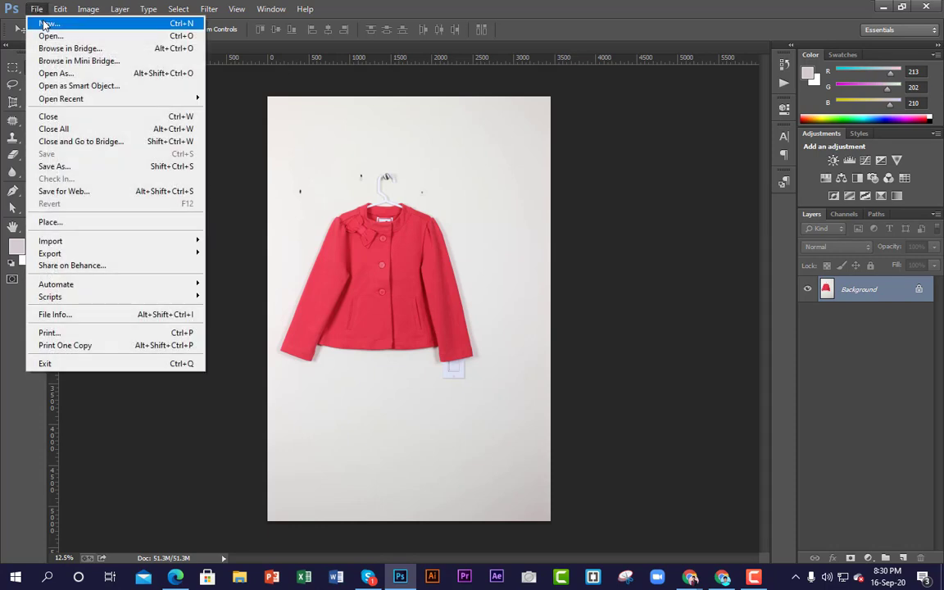
click(32, 23)
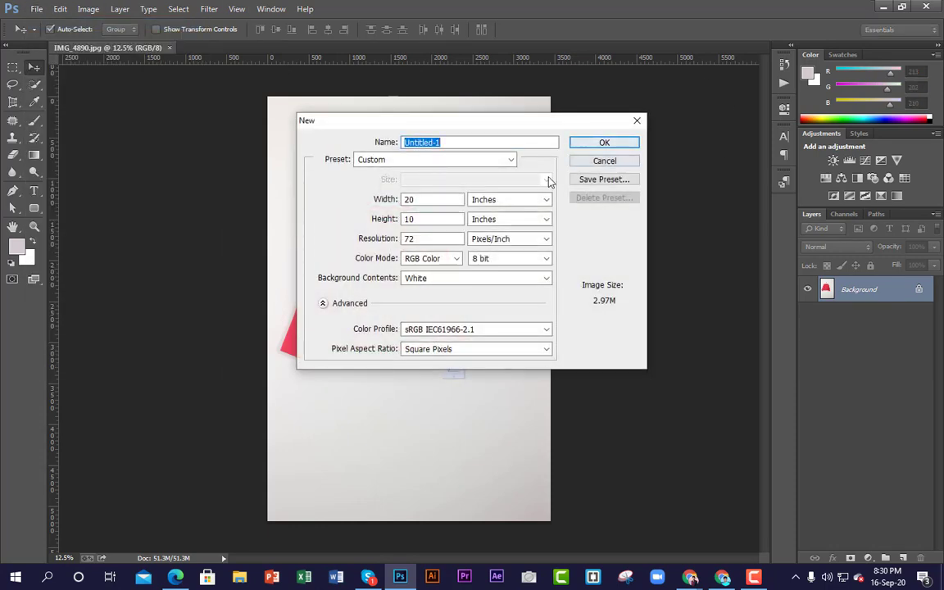
click(479, 158)
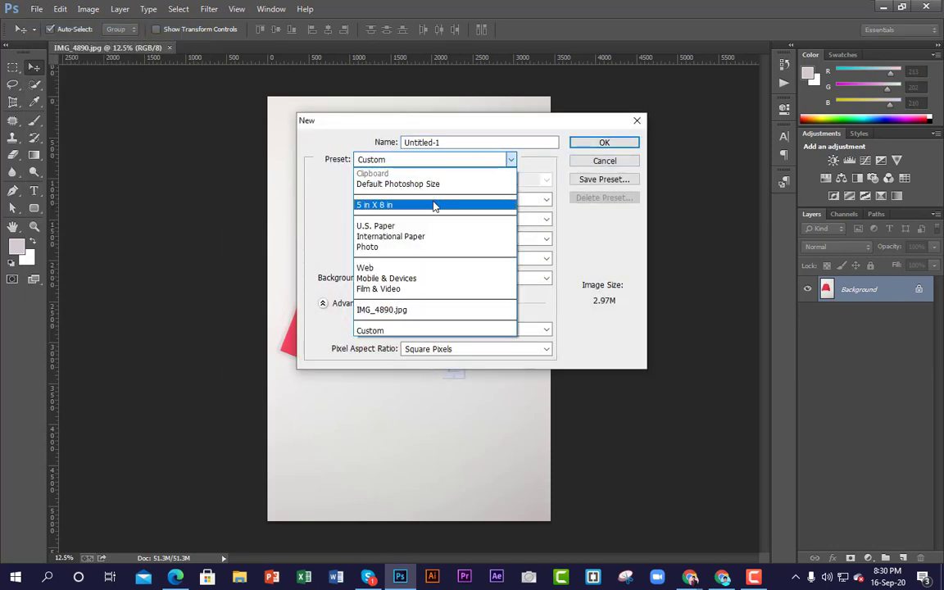
click(443, 204)
click(606, 143)
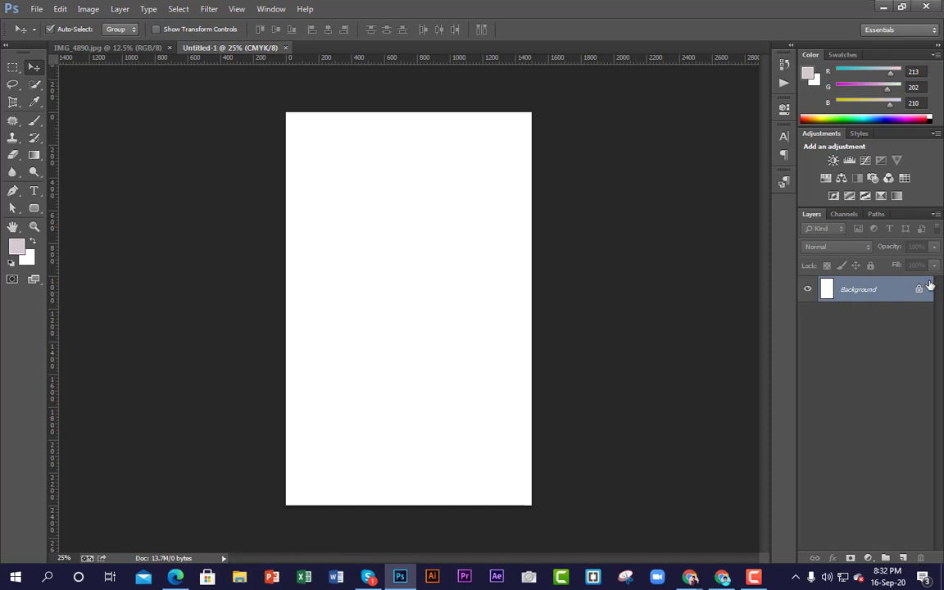
Add a blank layer above the Background in the new document and make it the active layer.
click(105, 47)
click(232, 47)
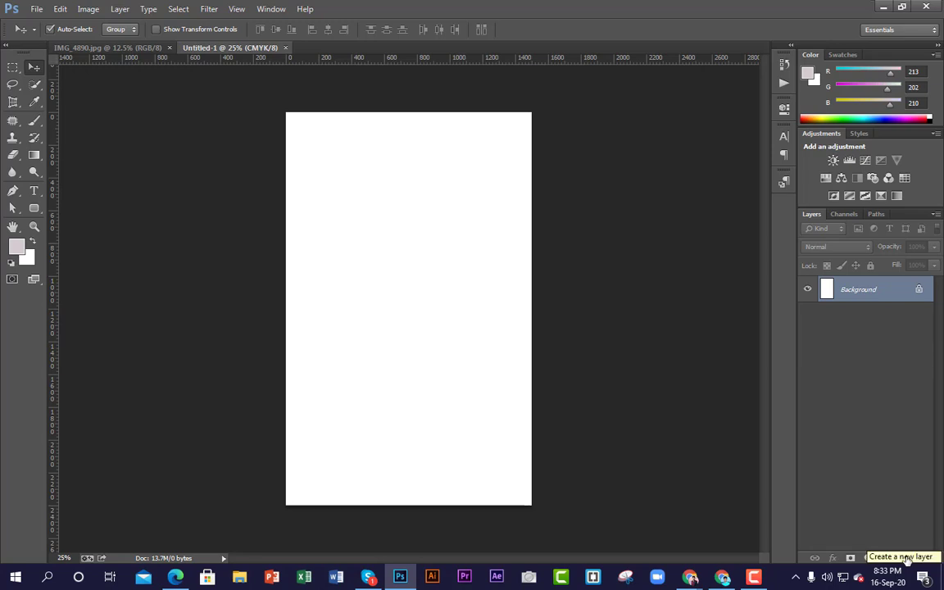
click(903, 558)
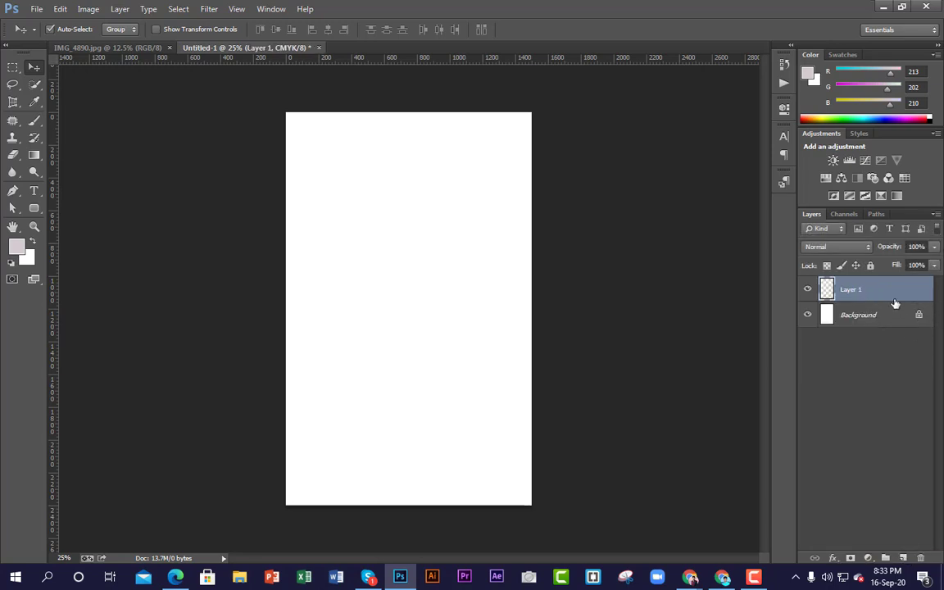
click(873, 315)
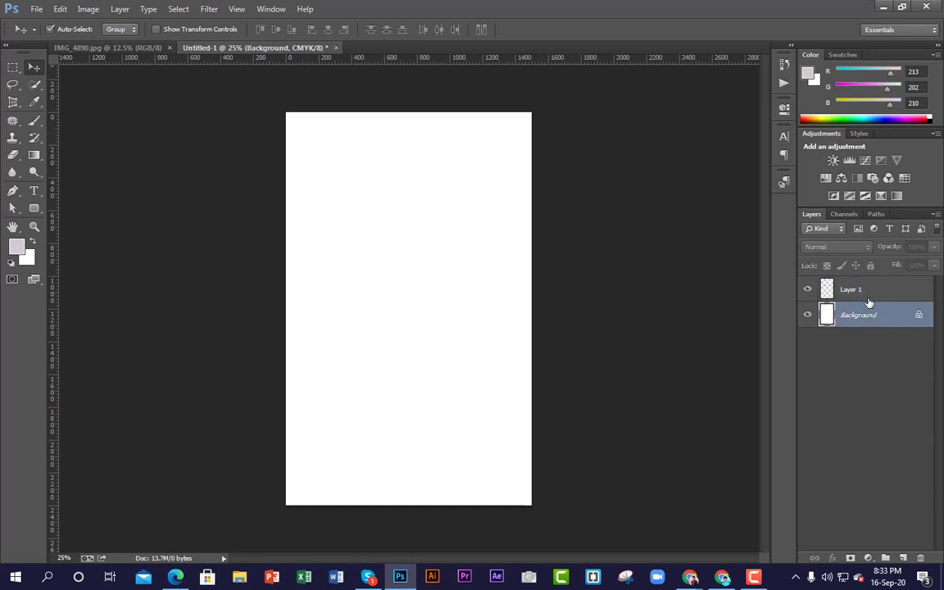
click(868, 291)
click(867, 315)
click(868, 292)
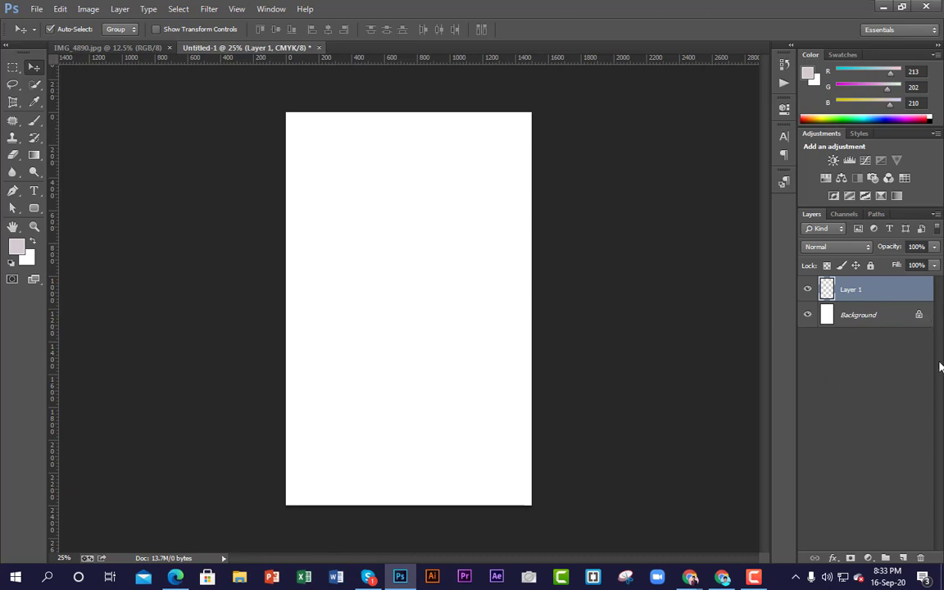
double_click(920, 293)
click(771, 84)
click(936, 215)
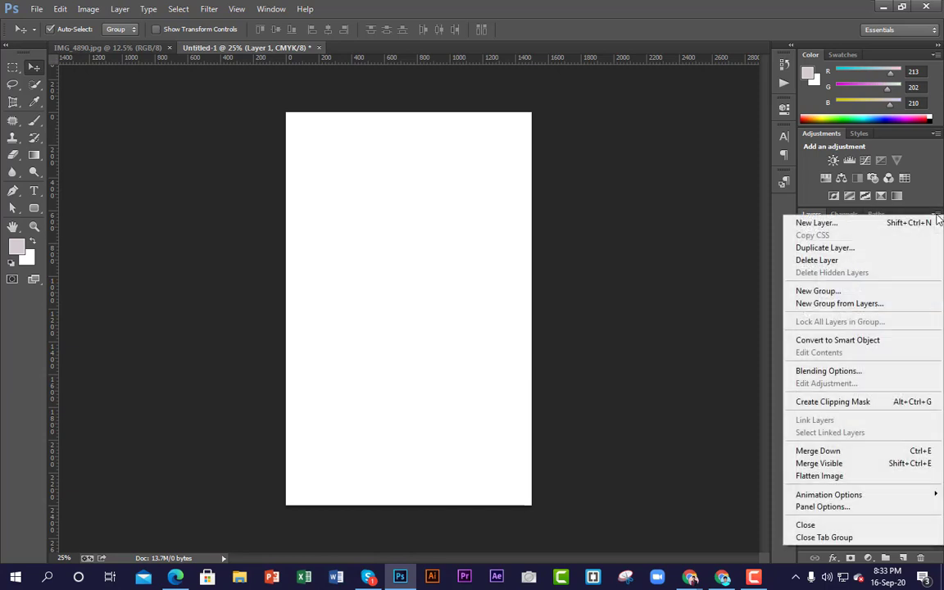
click(719, 366)
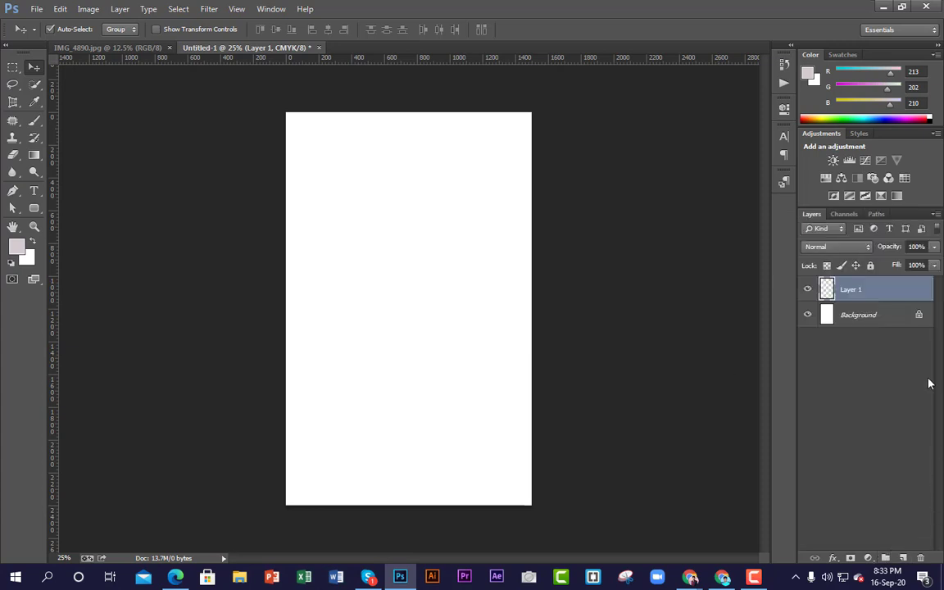
Fully lock Layer 1, compare it with the Background layer, and release the lock, keeping Layer 1 active.
click(871, 265)
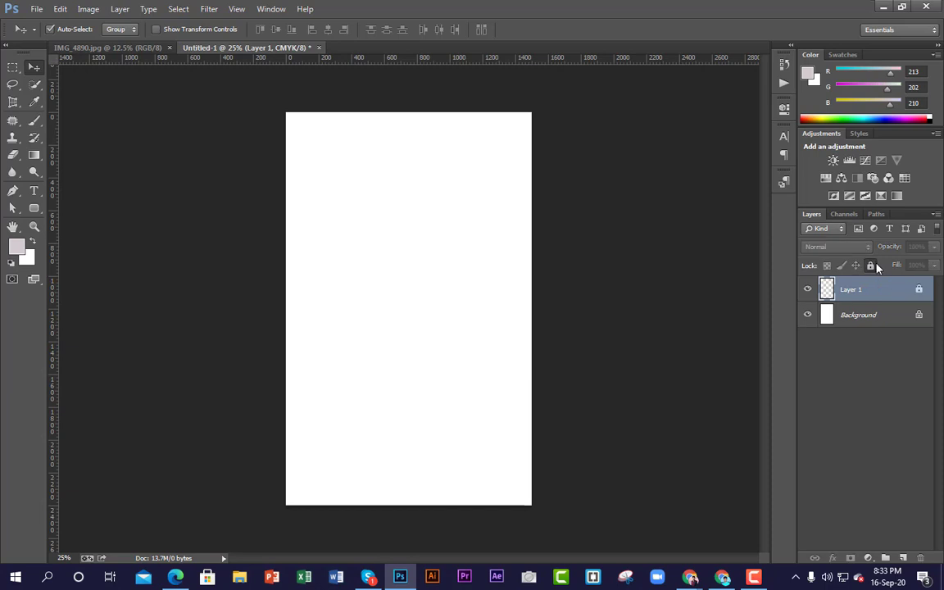
click(919, 318)
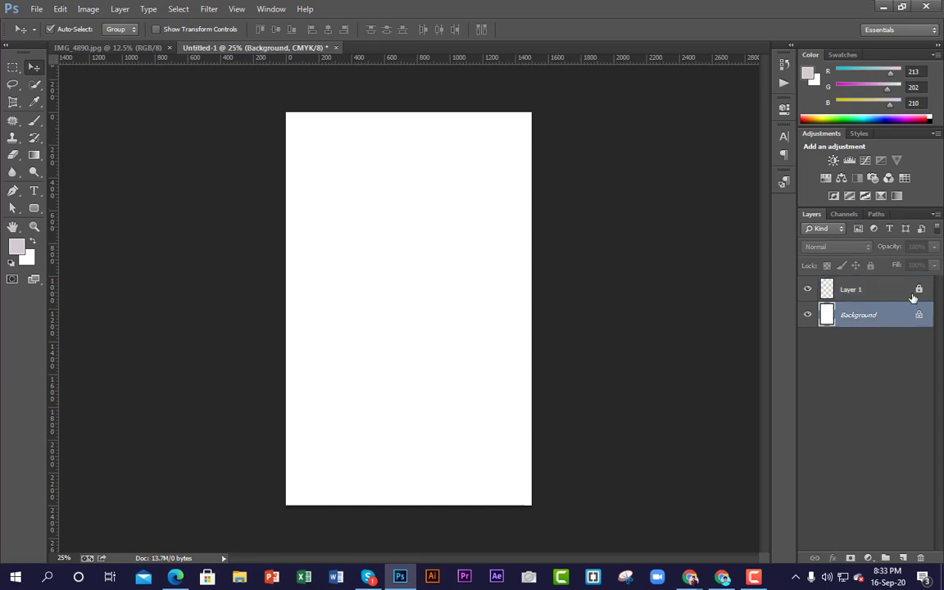
click(921, 292)
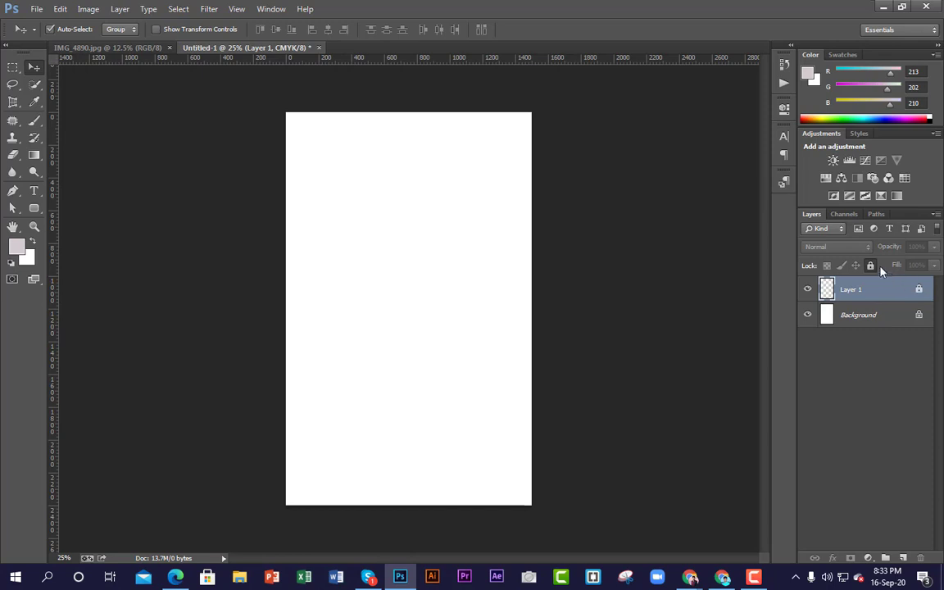
click(871, 267)
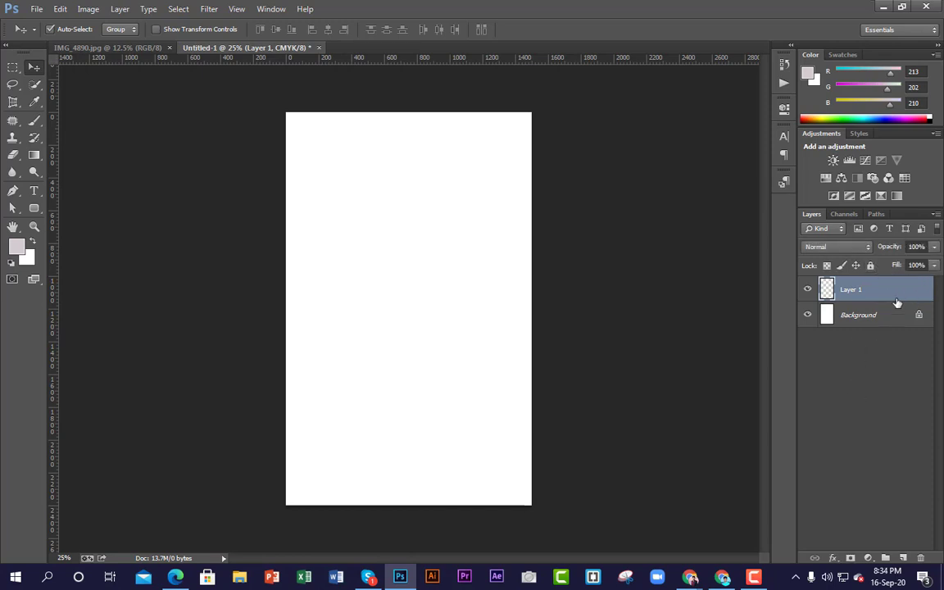
click(914, 317)
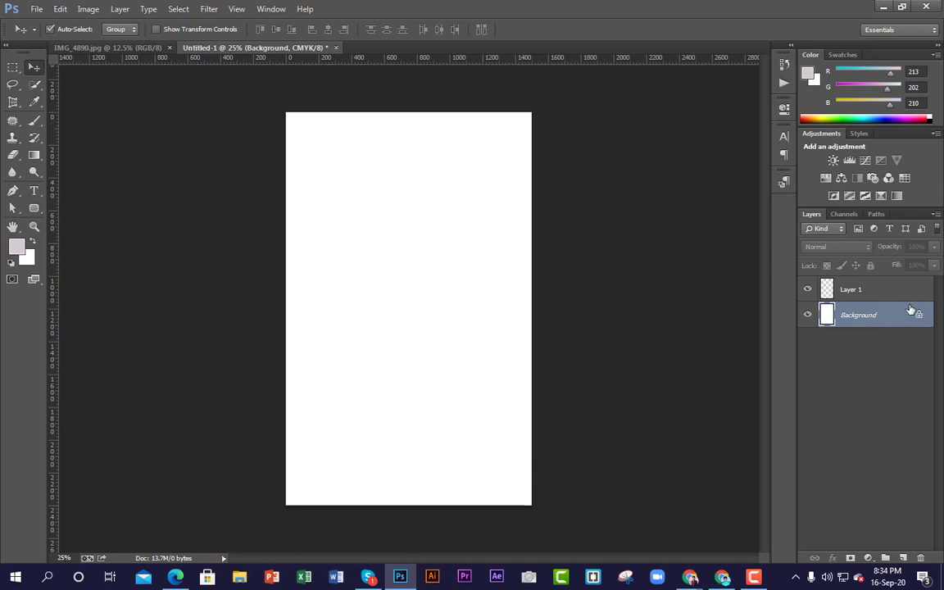
click(905, 295)
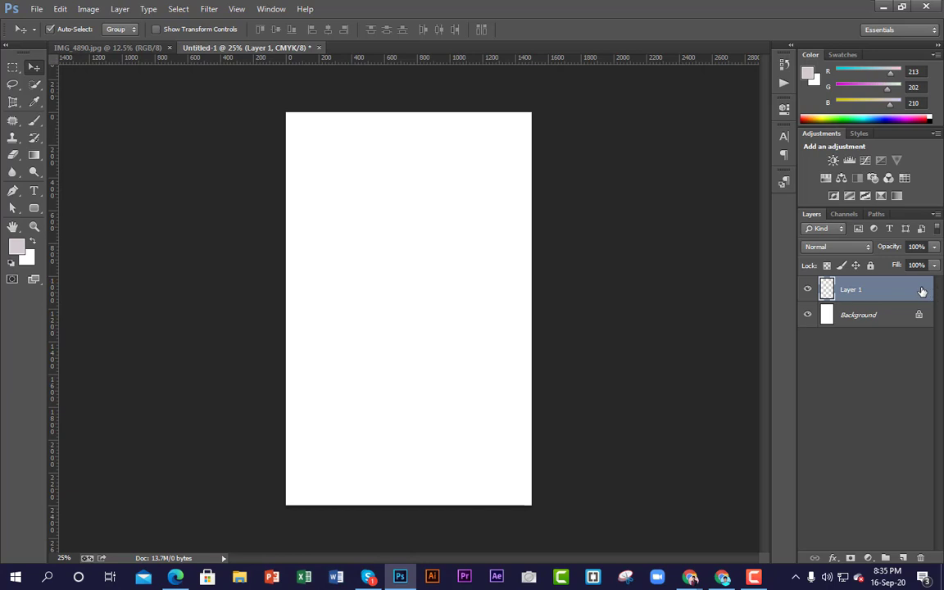
Turn the full lock on Layer 1 on and off twice, leaving the layer unlocked.
click(871, 267)
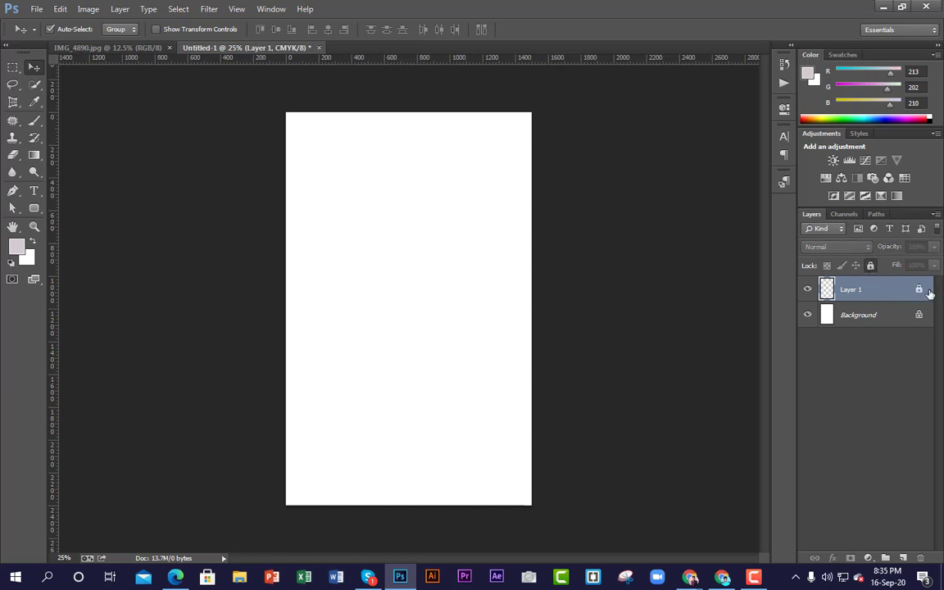
click(871, 267)
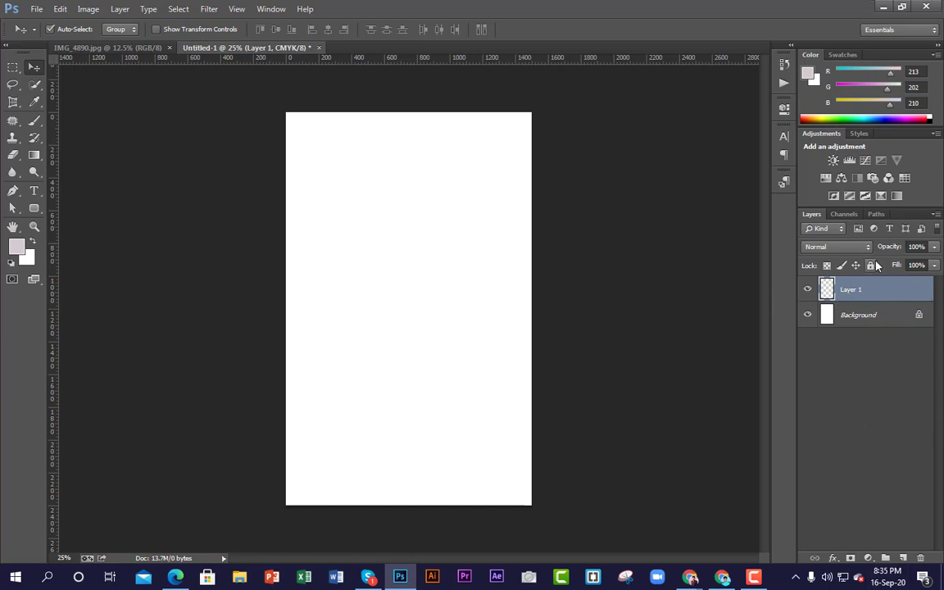
click(871, 265)
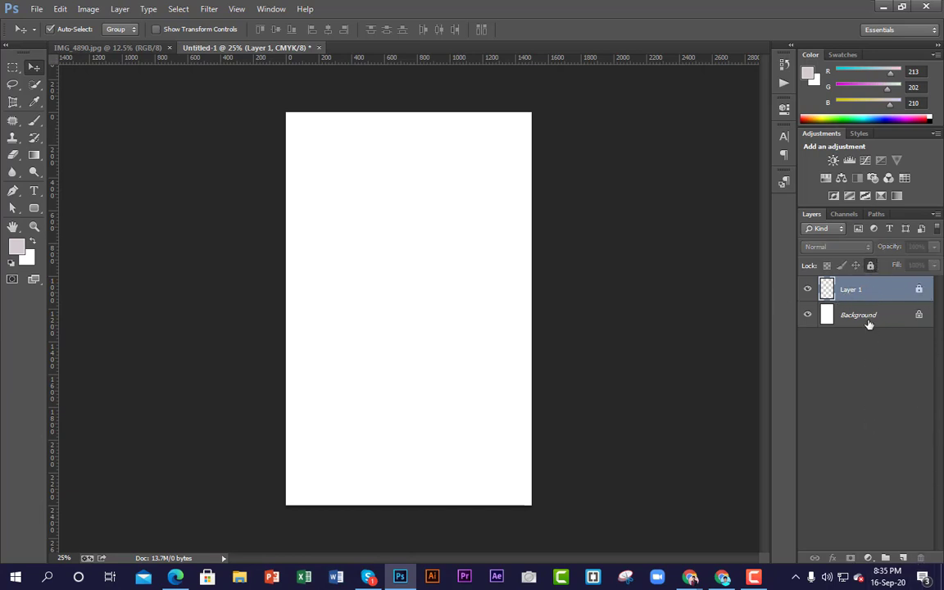
click(871, 266)
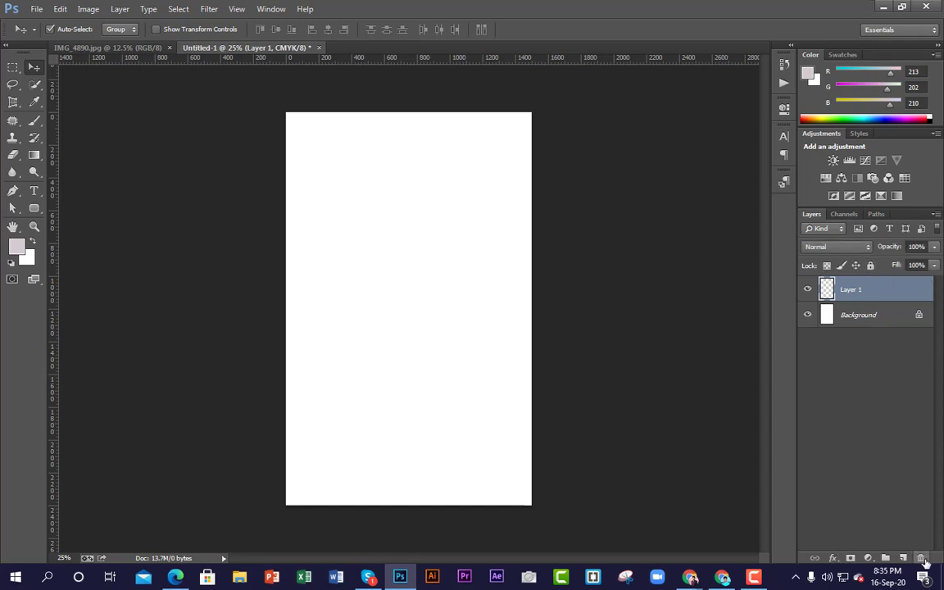
Start deleting Layer 1 twice but decline the deletion each time, and fully lock and unlock the layer.
click(922, 558)
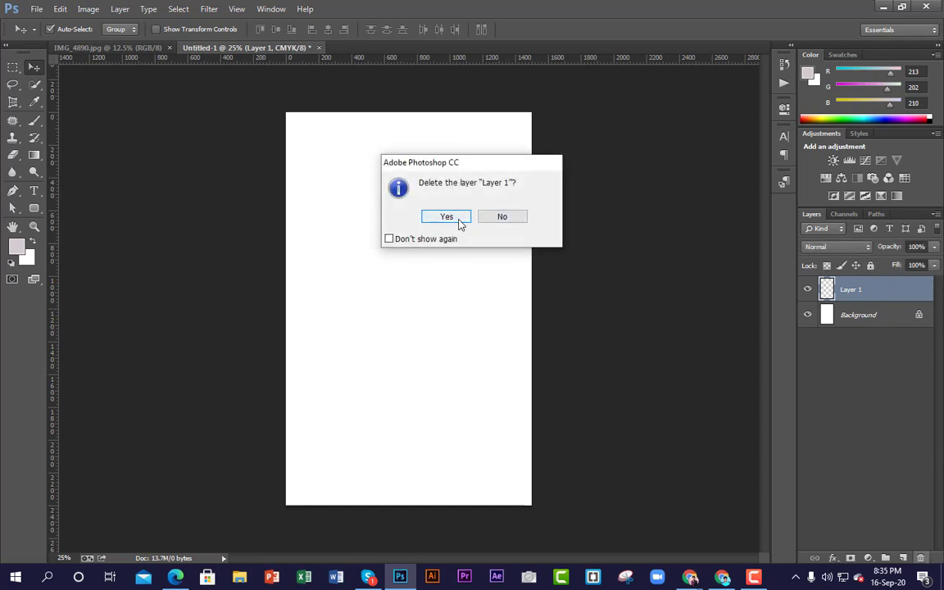
click(502, 218)
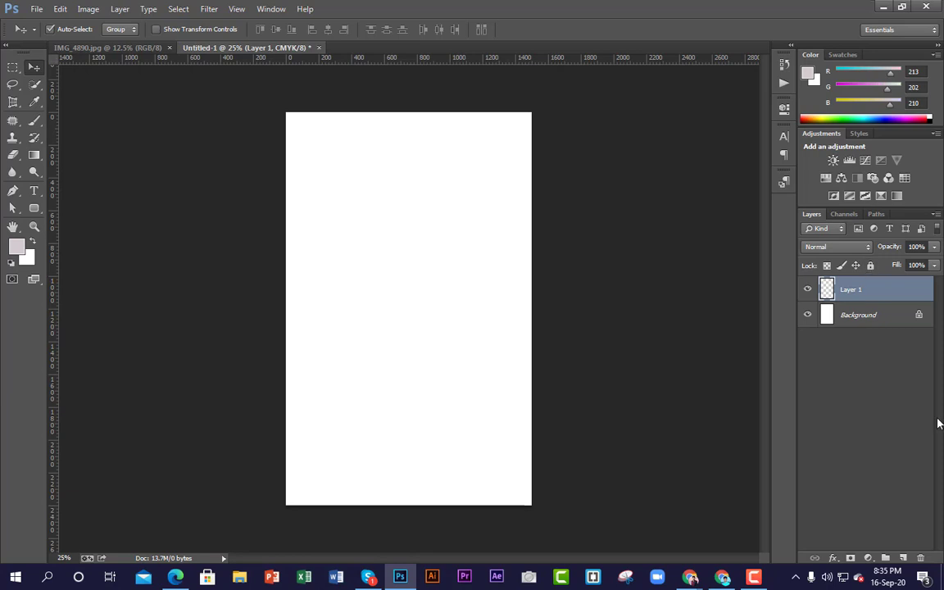
click(921, 558)
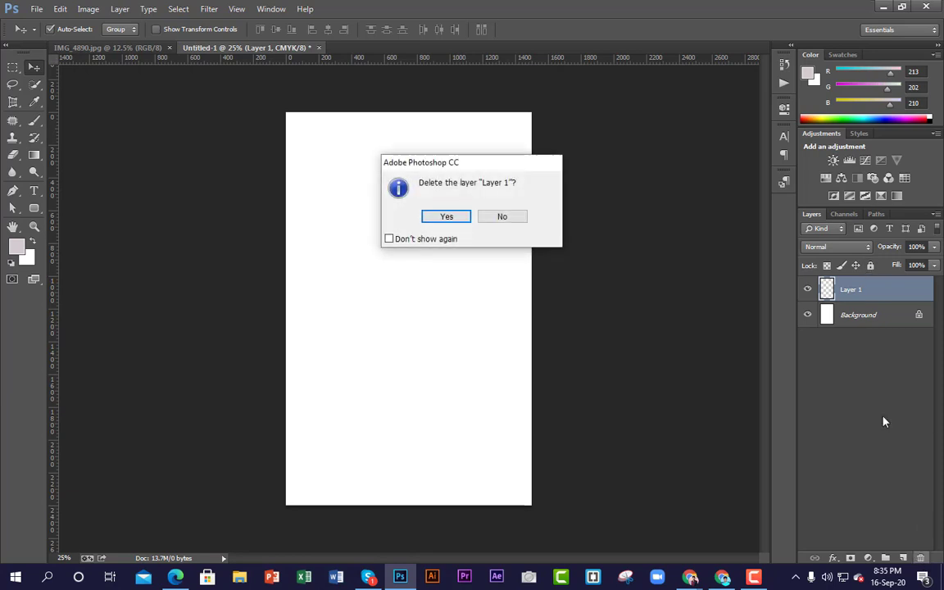
click(506, 217)
click(870, 266)
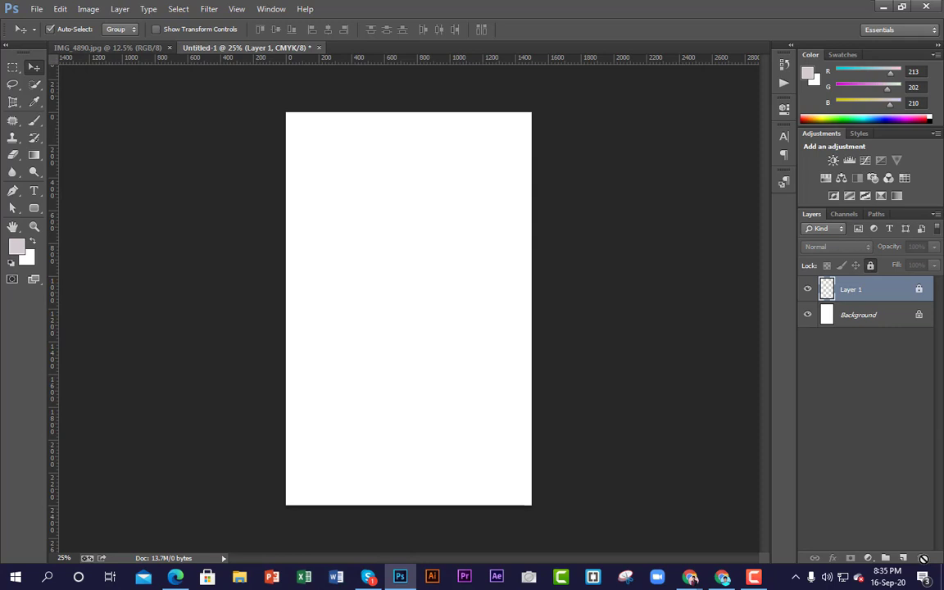
click(871, 265)
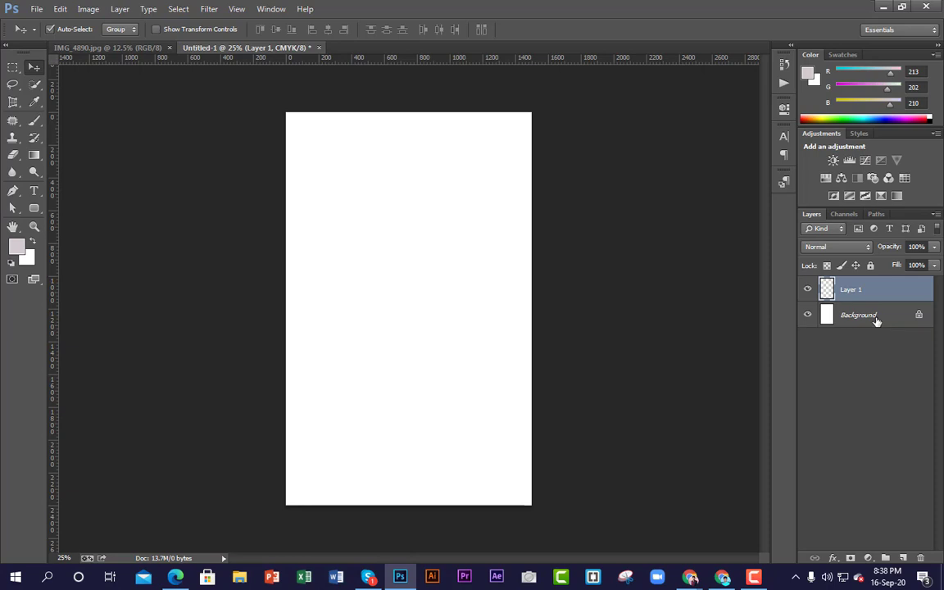
Add eight more blank layers above Layer 1, keeping the default names and settings.
key(ctrl+shift+n)
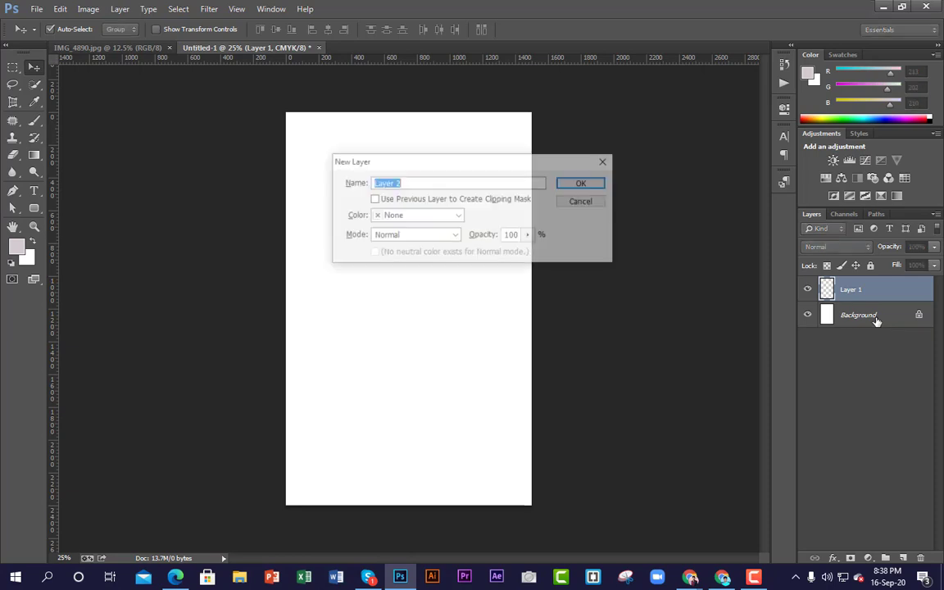
key(Return)
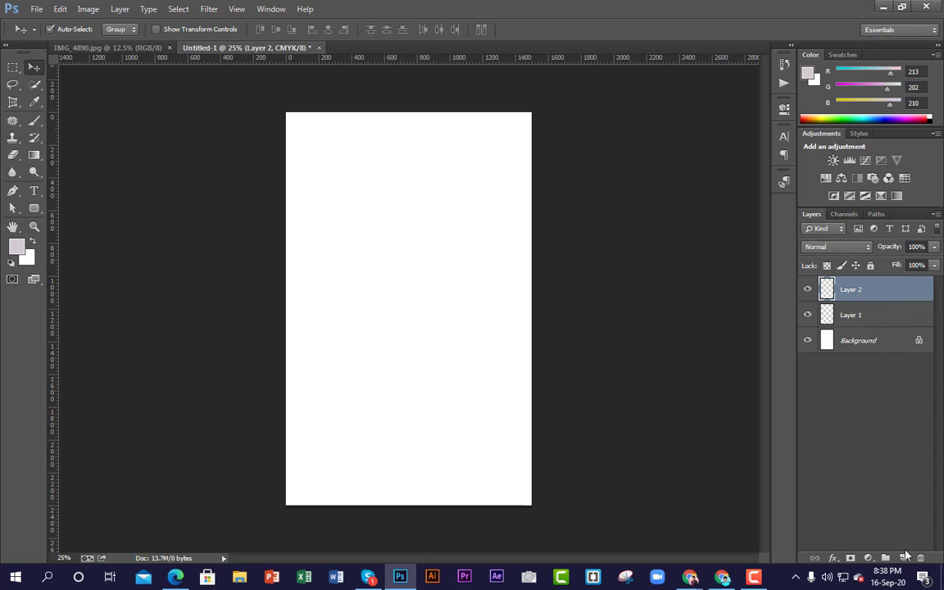
click(902, 558)
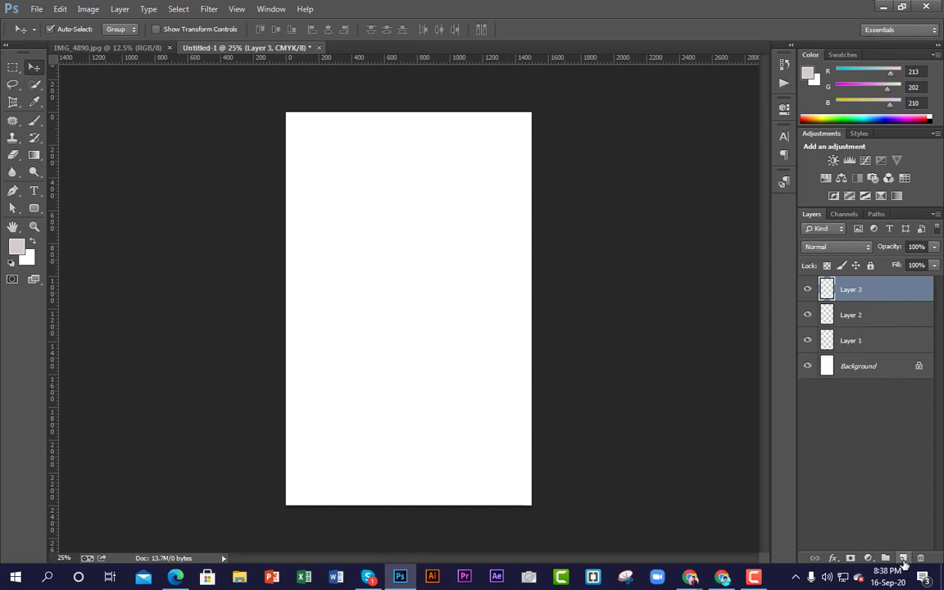
click(902, 558)
click(902, 558)
click(903, 558)
click(903, 558)
click(902, 558)
click(903, 558)
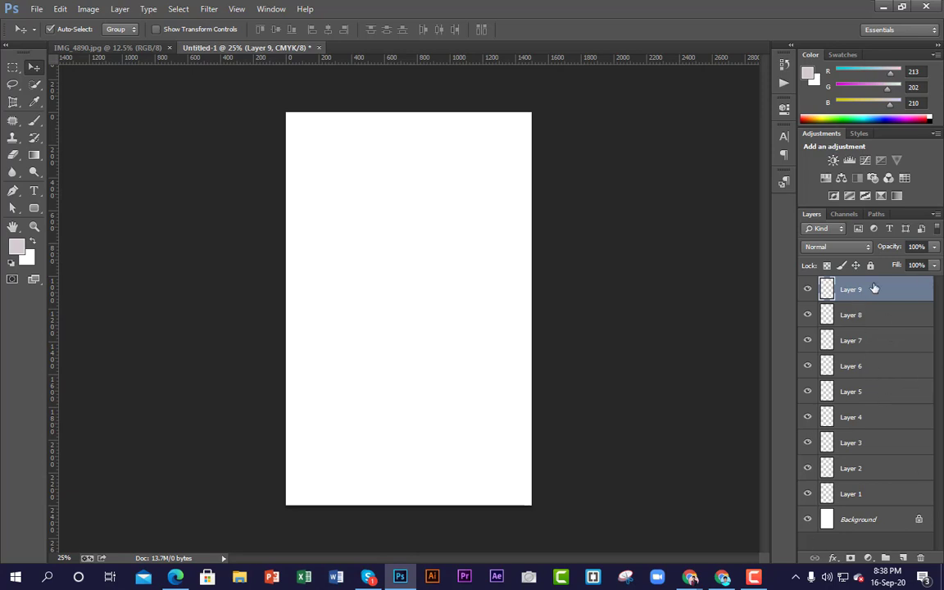
Delete Layer 5 and Layer 3 from the layer stack.
click(877, 312)
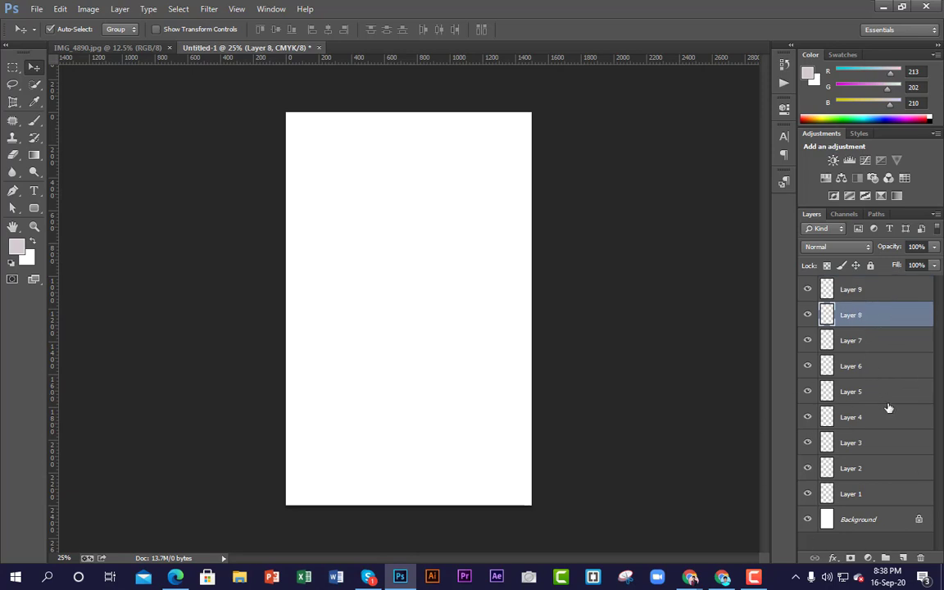
click(909, 391)
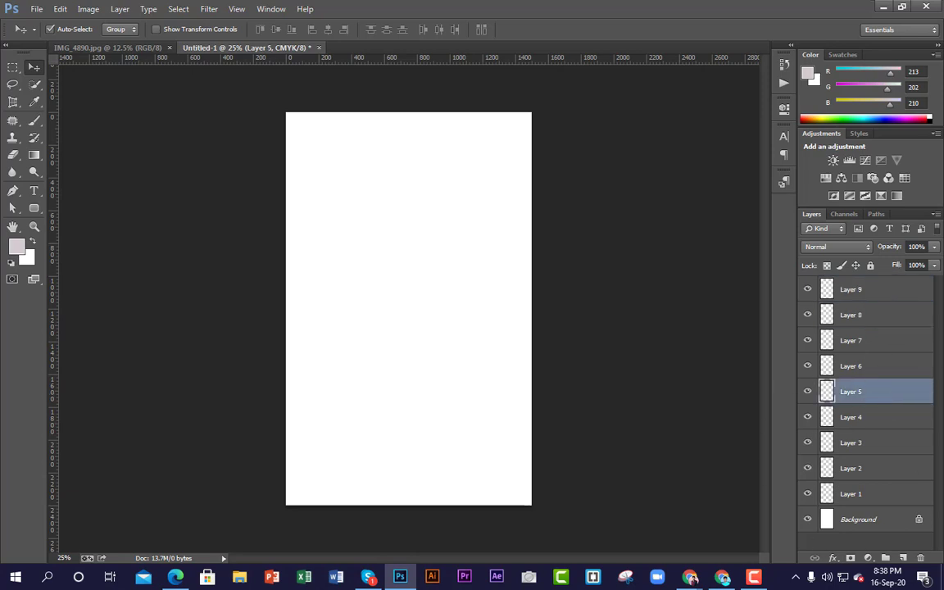
click(921, 559)
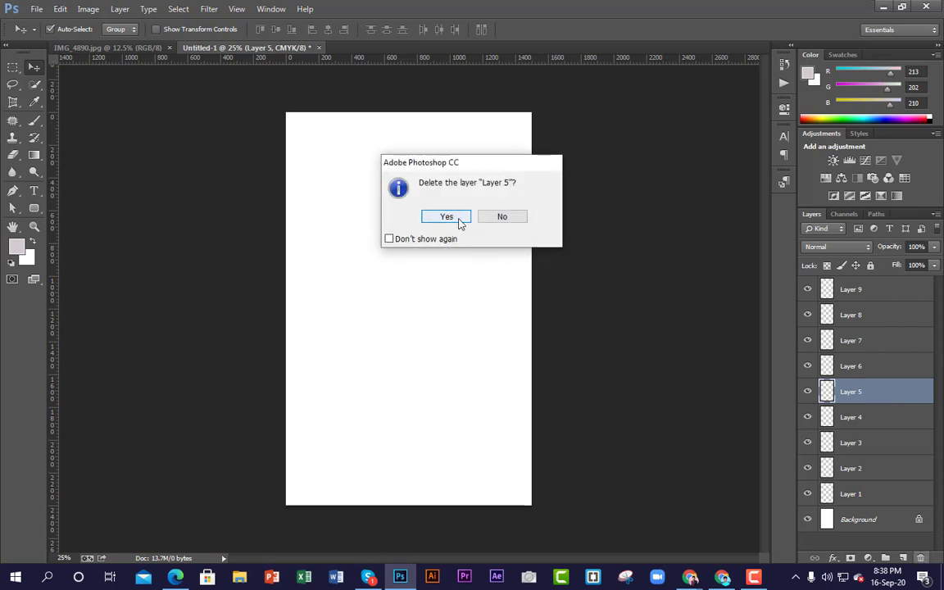
click(461, 219)
click(877, 422)
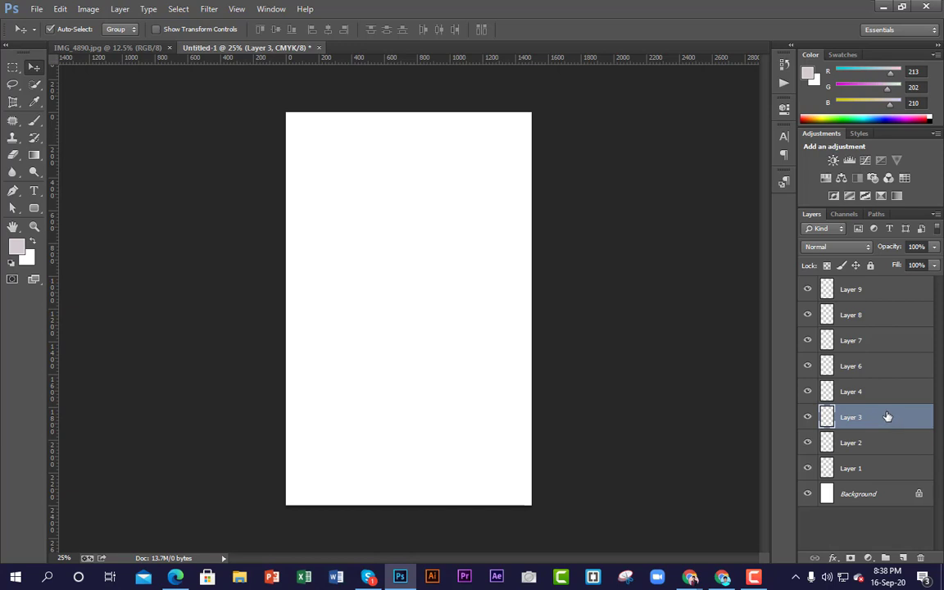
key(Delete)
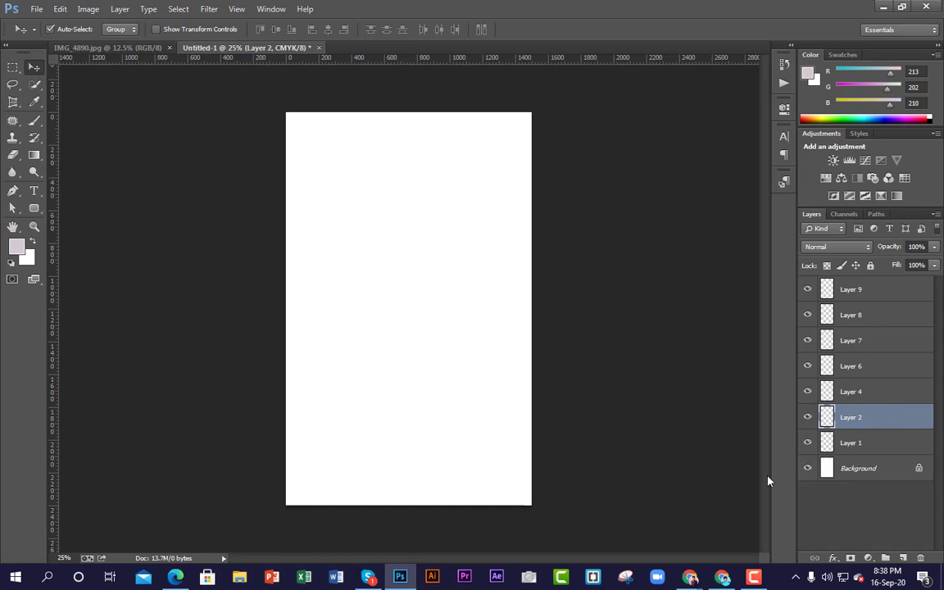
Delete all the remaining layers above the Background layer of the blank document.
click(871, 316)
key(Delete)
key(Delete)
key(Delete)
key(Delete)
key(Delete)
key(Delete)
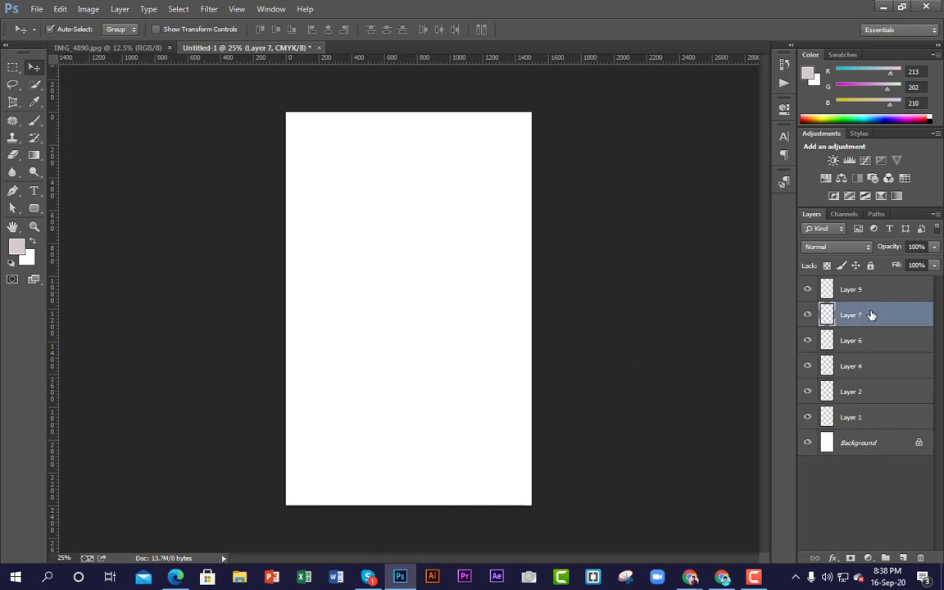
click(870, 289)
key(Delete)
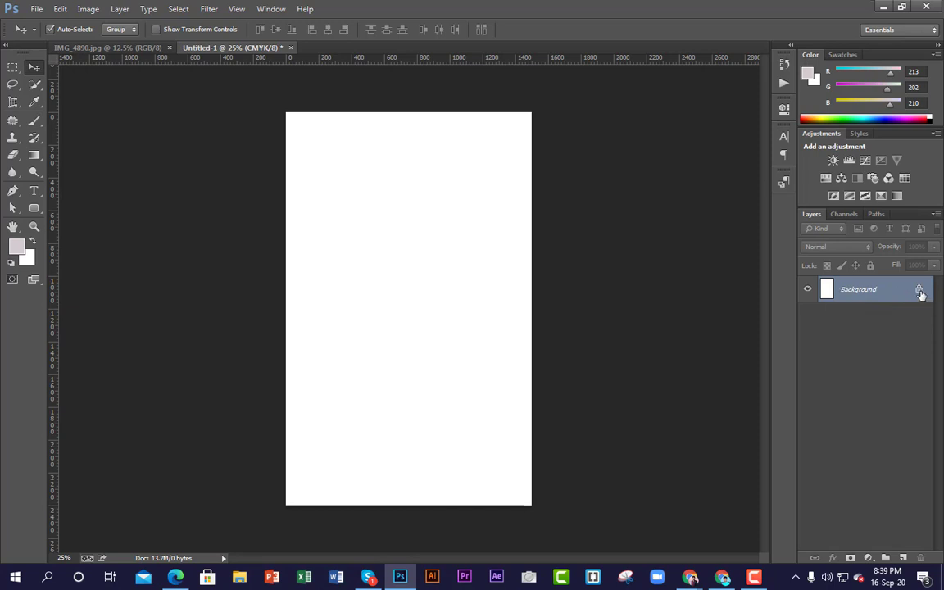
Switch to Google Meet, admit the person waiting to join the meeting, and return to Photoshop.
mouse_move(696, 580)
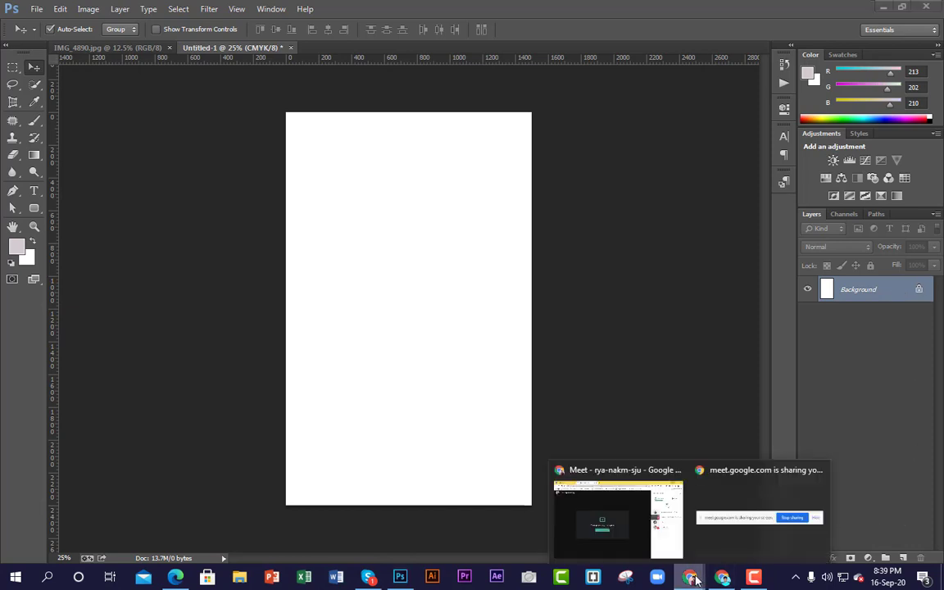
click(638, 524)
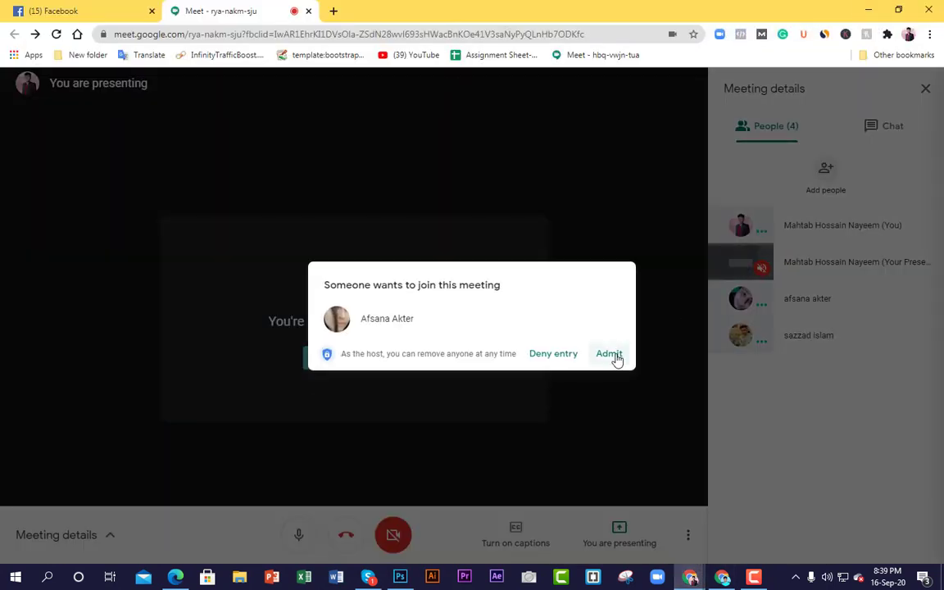
click(611, 354)
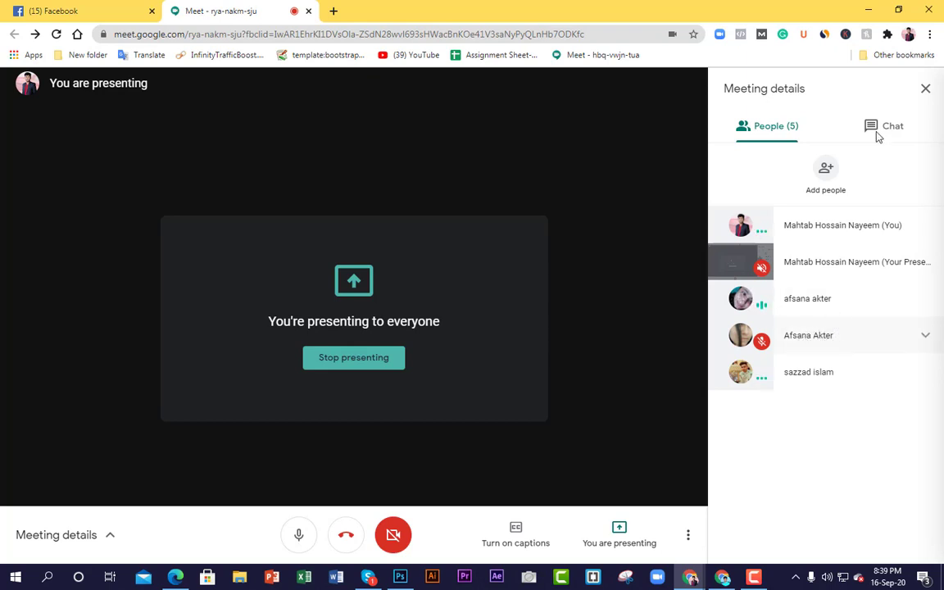
click(868, 10)
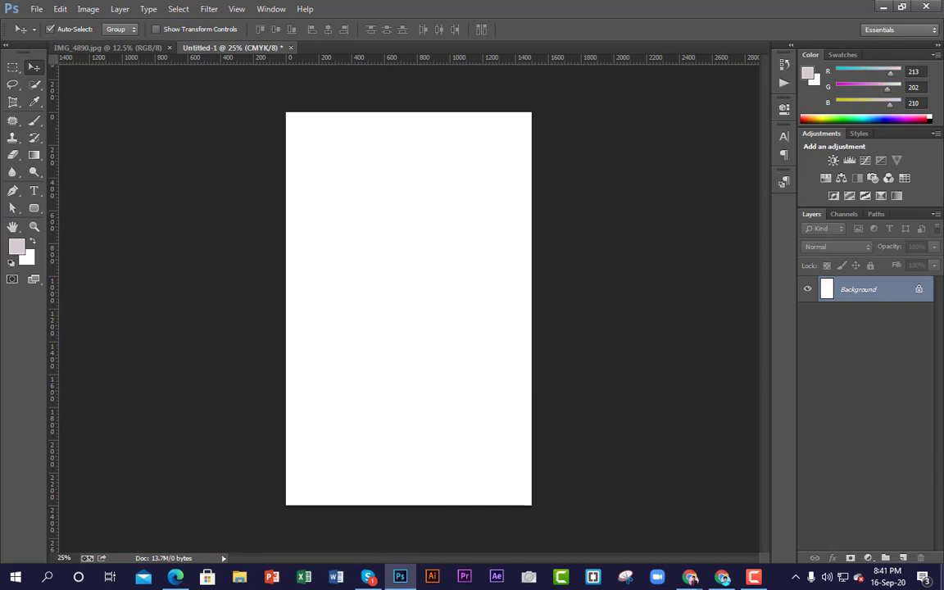
click(31, 9)
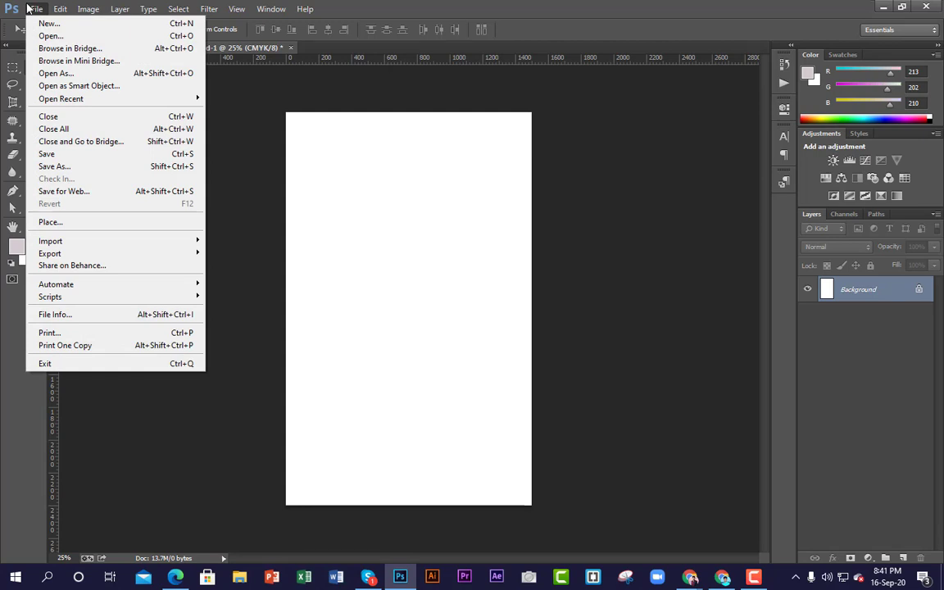
click(121, 9)
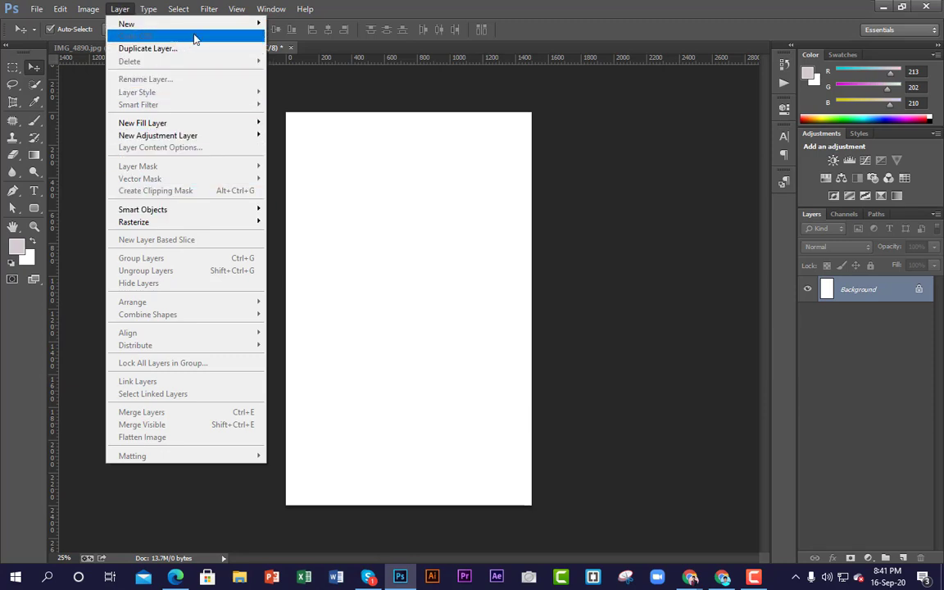
mouse_move(221, 25)
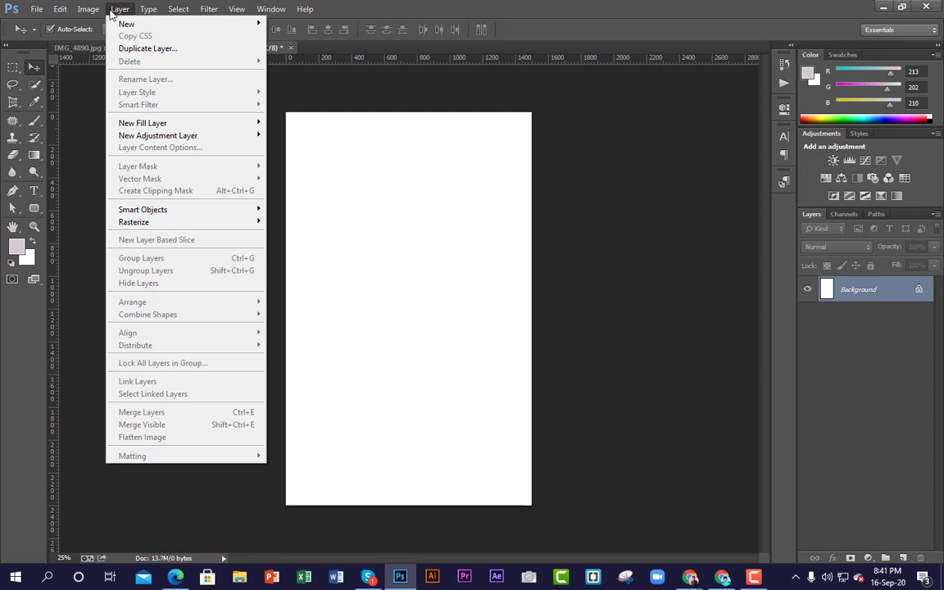
click(601, 5)
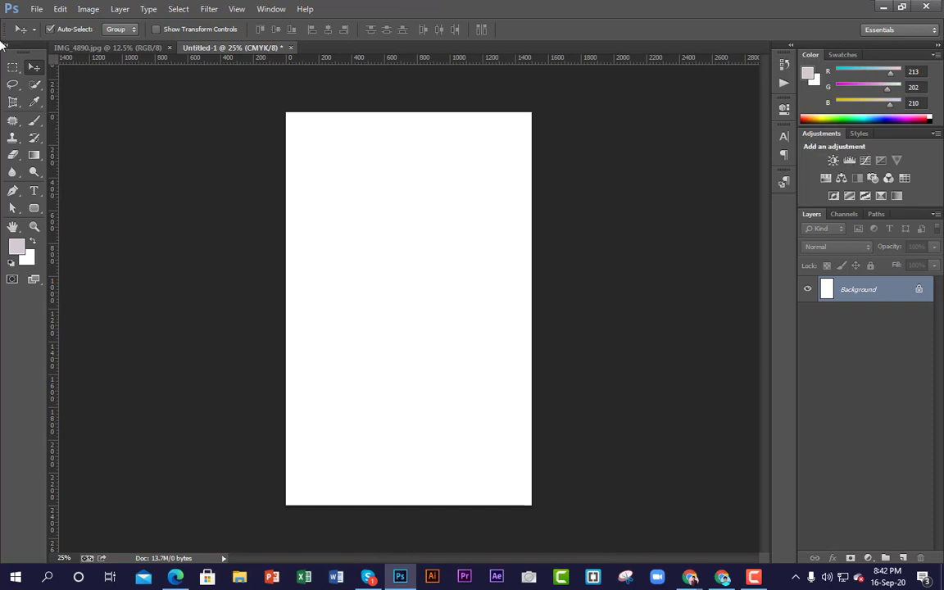
Bring the IMG_4890.jpg document forward and add six blank layers above its Background layer.
click(88, 47)
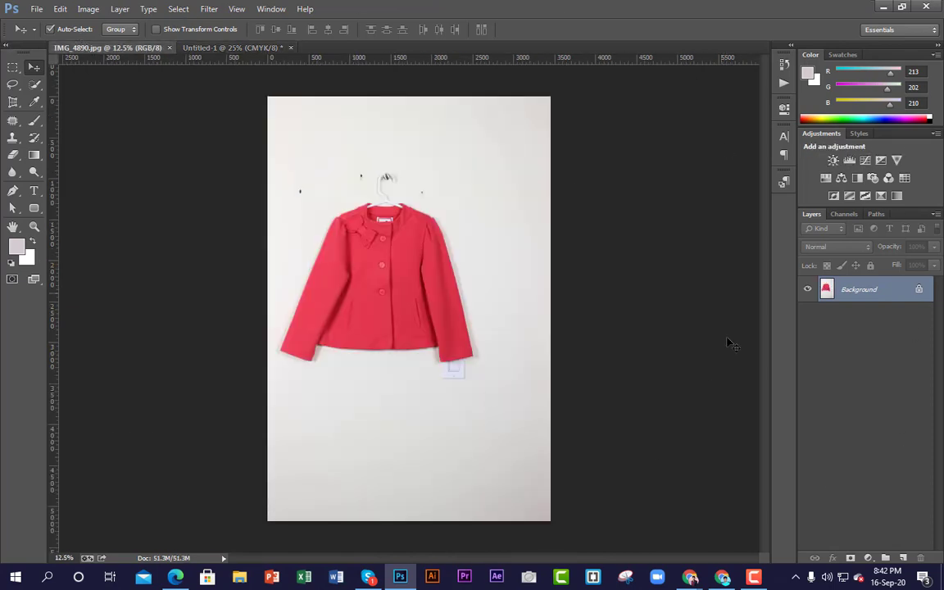
click(904, 558)
click(904, 558)
click(904, 558)
click(904, 558)
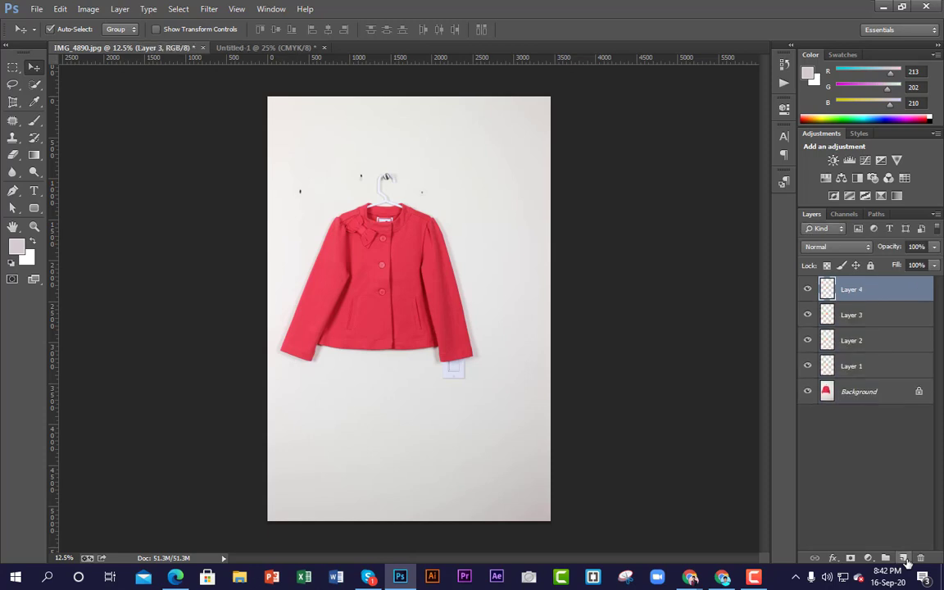
click(904, 558)
click(904, 558)
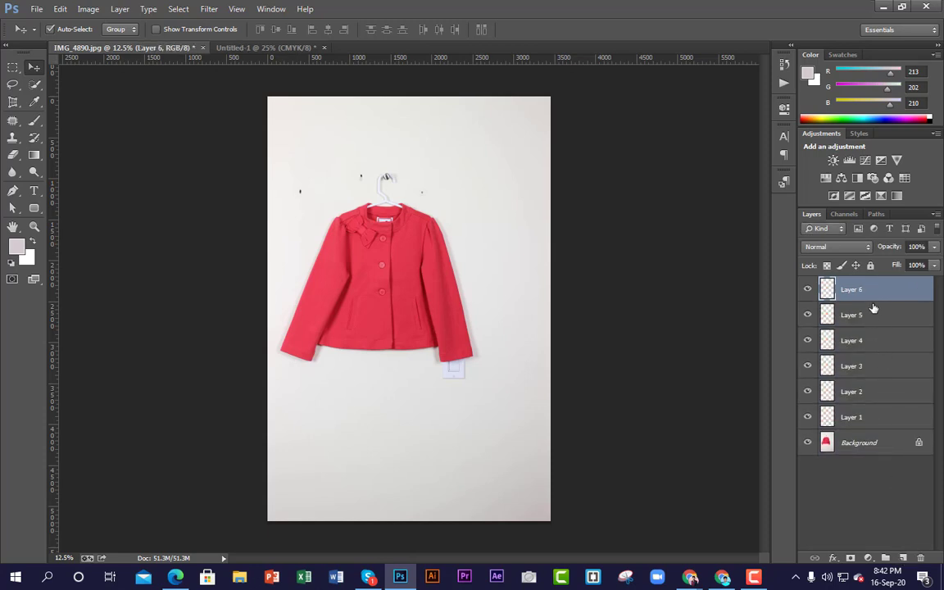
Delete the six blank layers from IMG_4890.jpg, keeping only the Background layer.
key(Delete)
key(Delete)
key(Delete)
key(Delete)
key(Delete)
key(Delete)
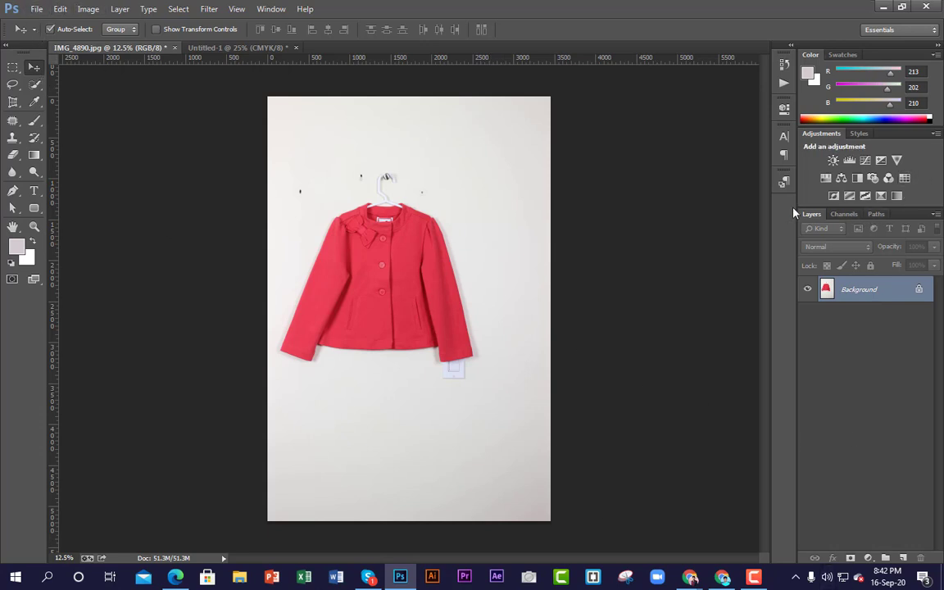
Examine the saved paths and the color channels of IMG_4890.jpg, and return to the layer list.
click(847, 215)
click(877, 214)
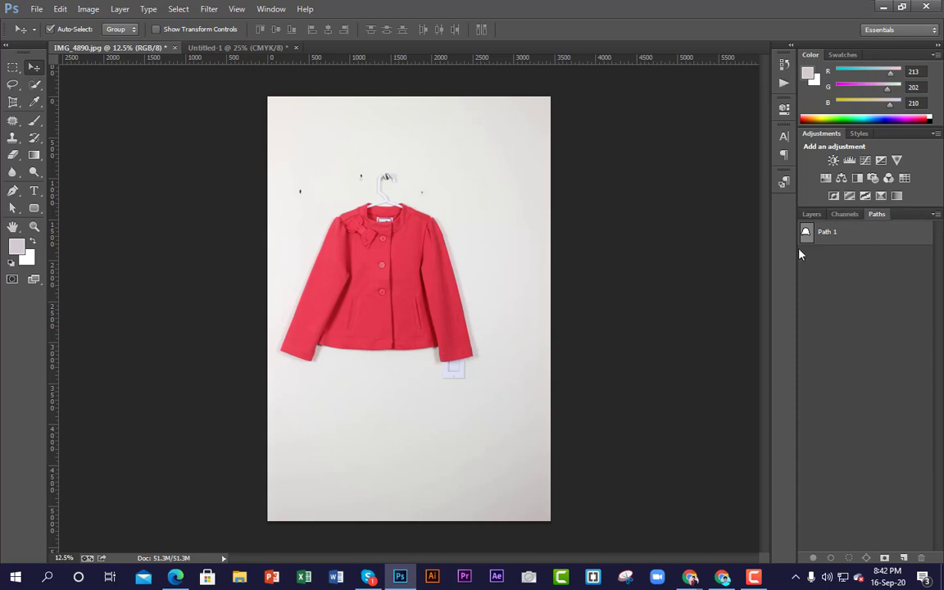
click(842, 214)
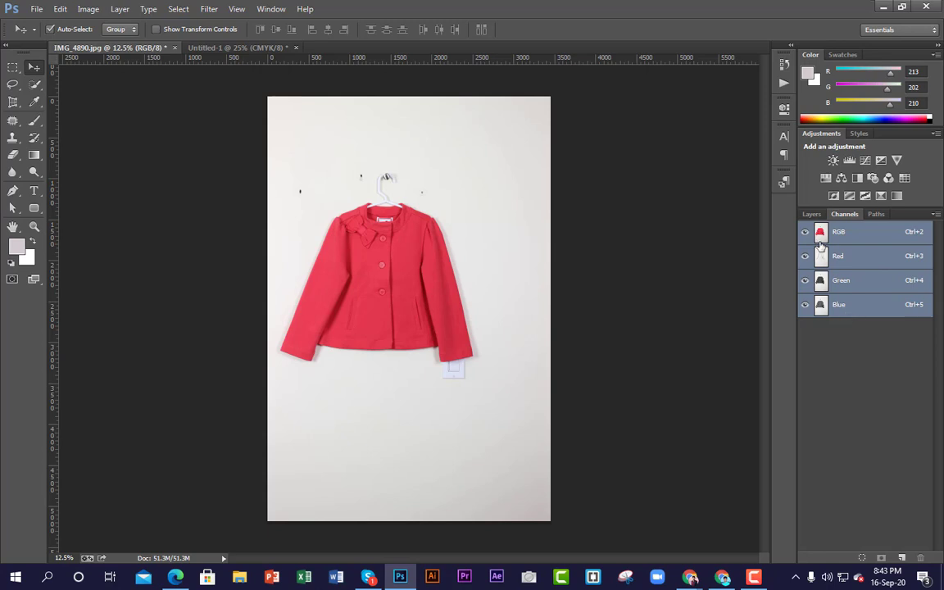
click(810, 214)
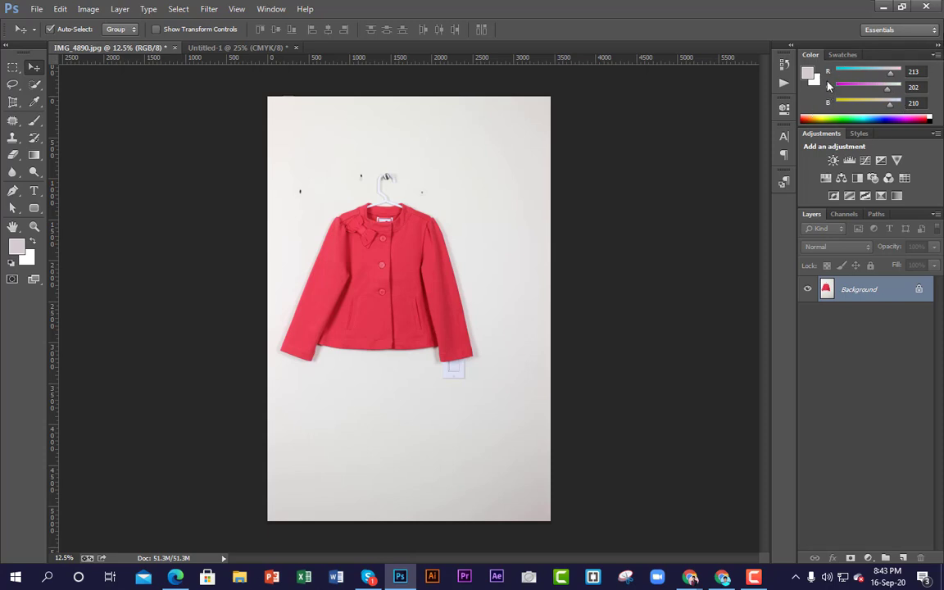
Switch the color sliders to CMYK.
click(936, 55)
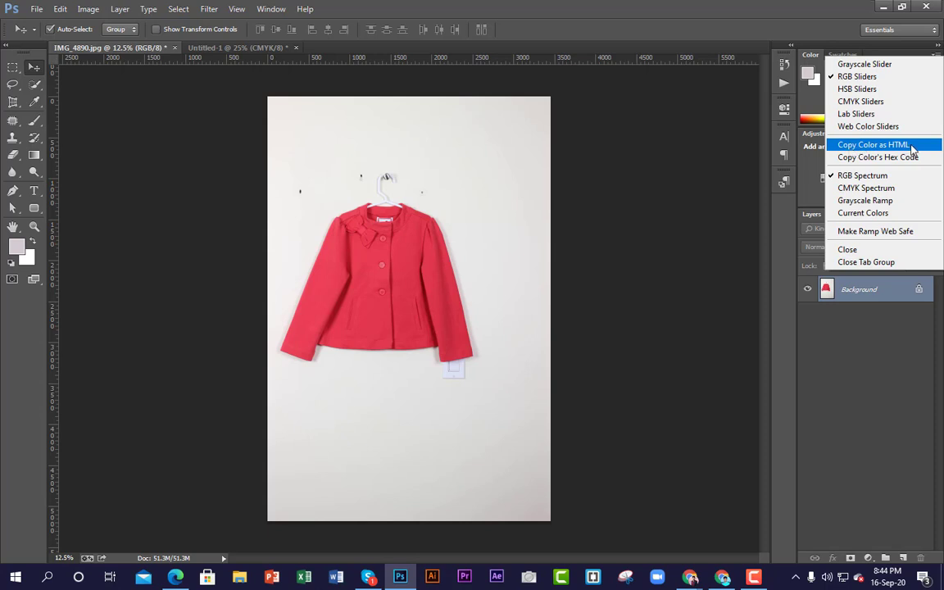
click(885, 105)
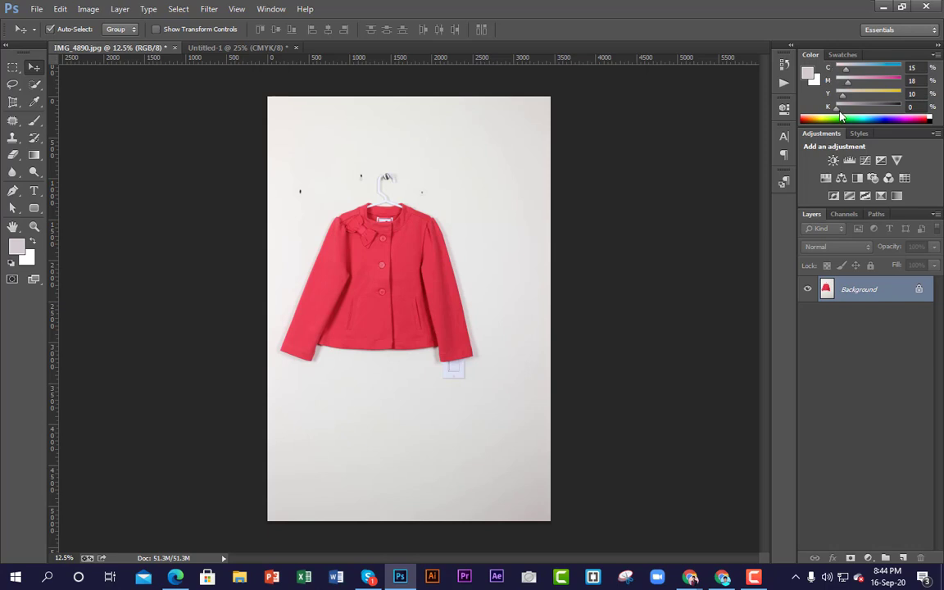
Switch to Google Meet to check the participants and return to Photoshop.
click(690, 577)
click(645, 498)
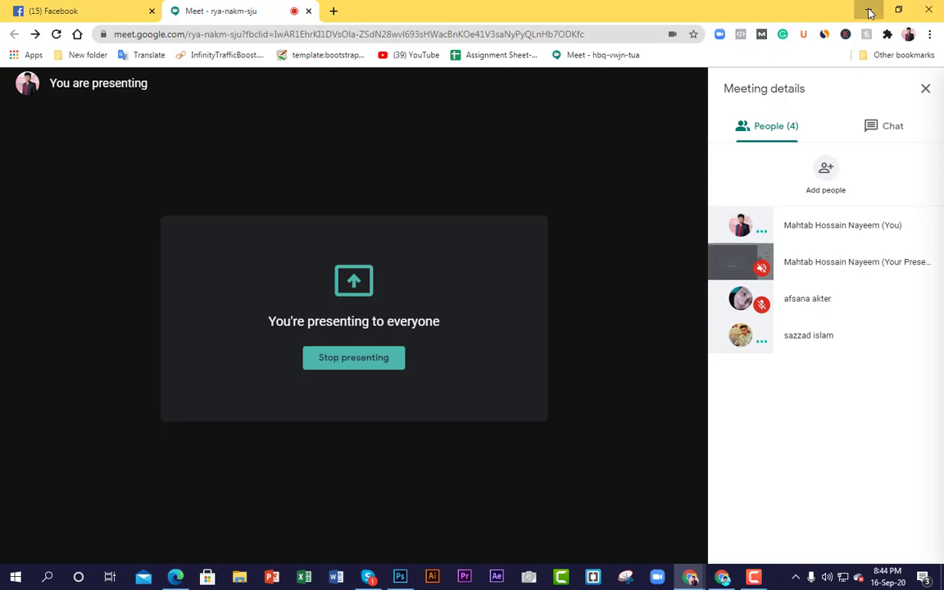
click(870, 12)
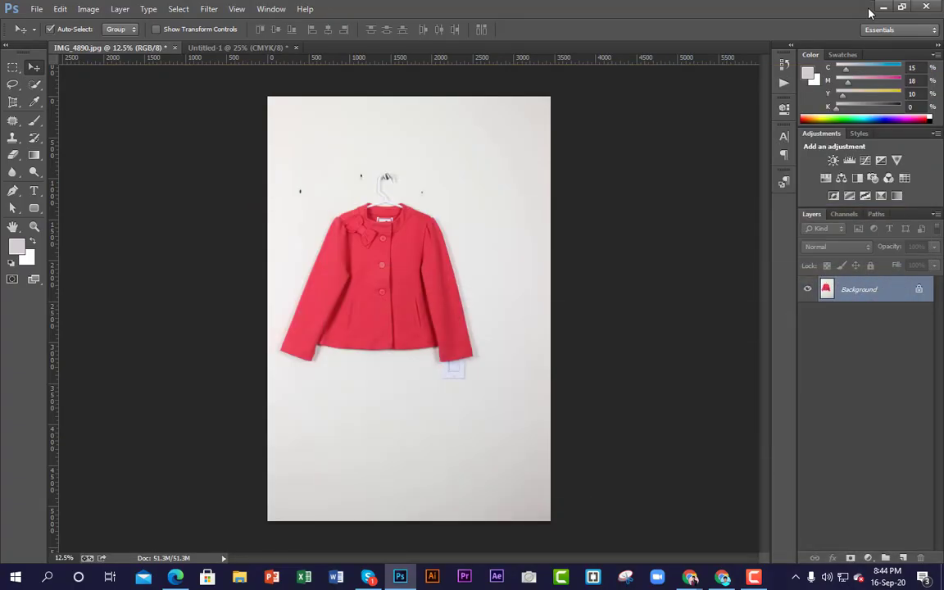
Set the color sliders back to RGB.
click(936, 55)
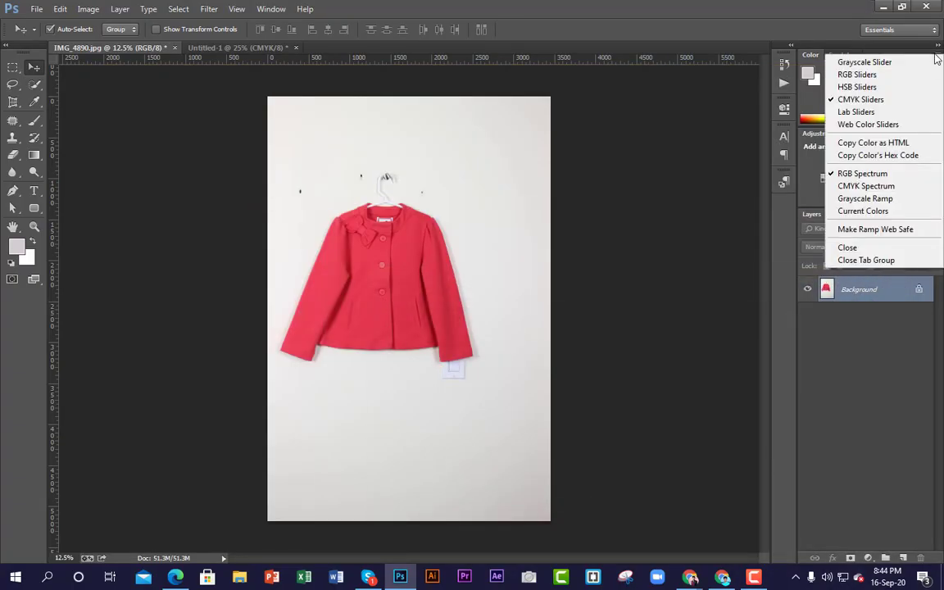
click(856, 74)
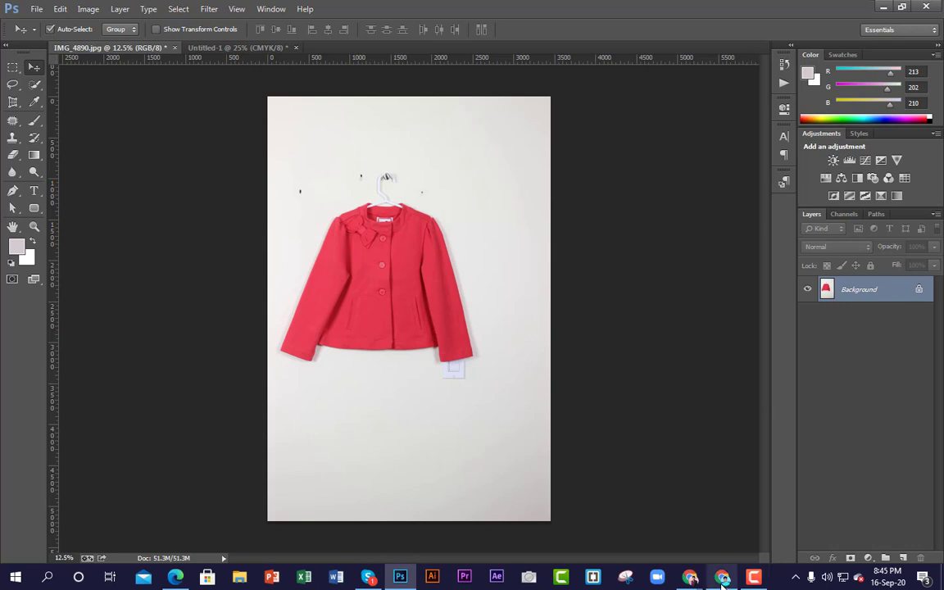
Switch to Google Meet, mute and unmute the microphone several times, and return to Photoshop.
click(692, 582)
click(657, 514)
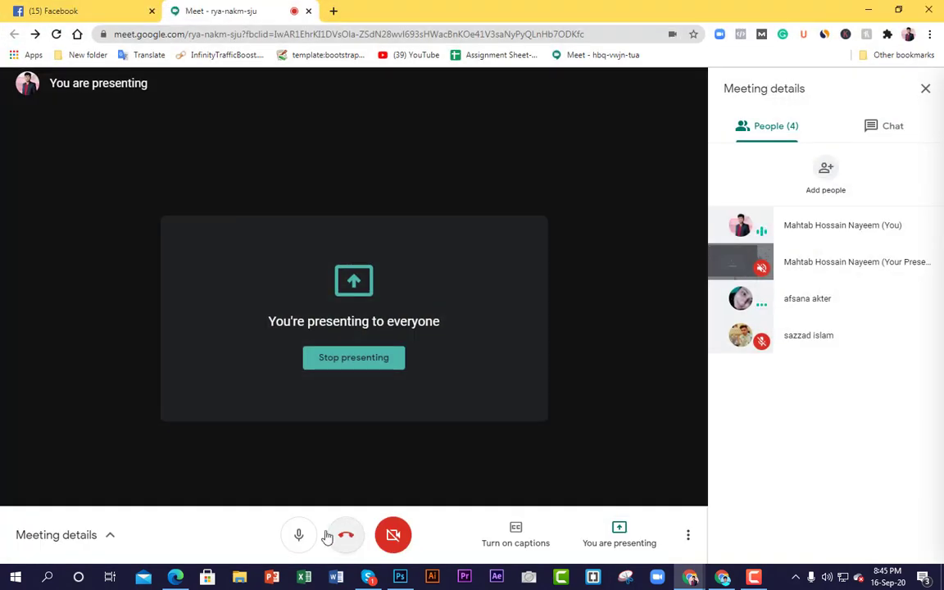
click(304, 538)
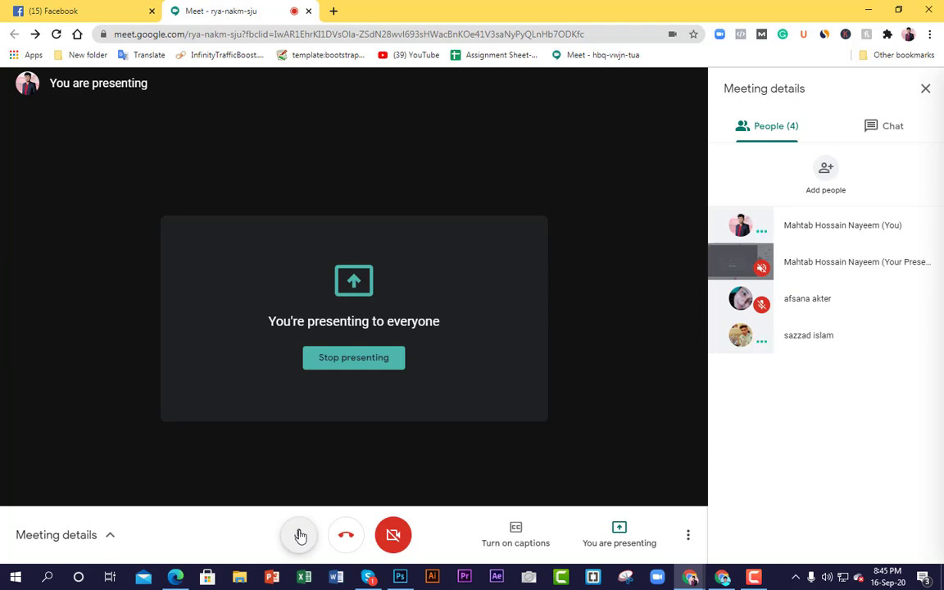
click(300, 535)
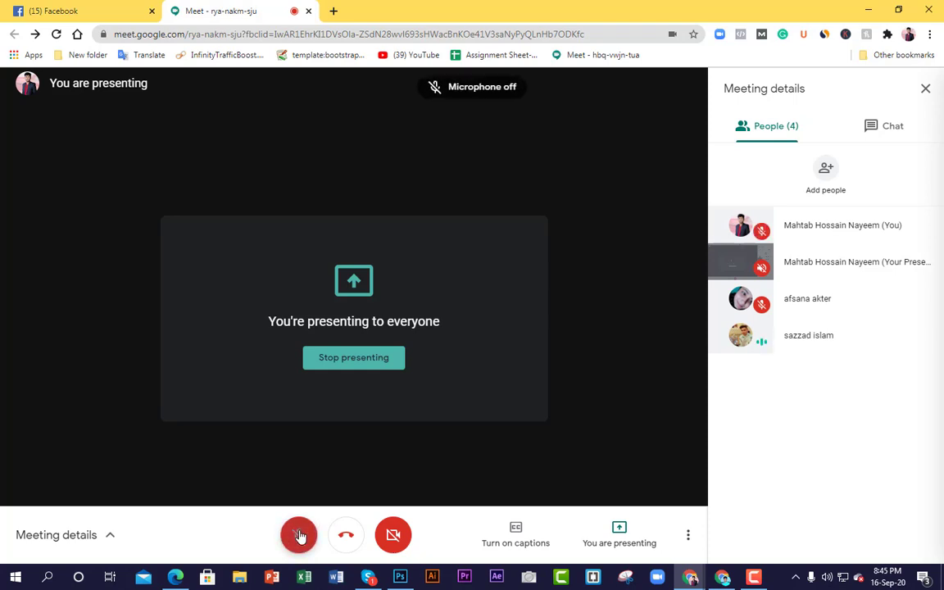
click(300, 535)
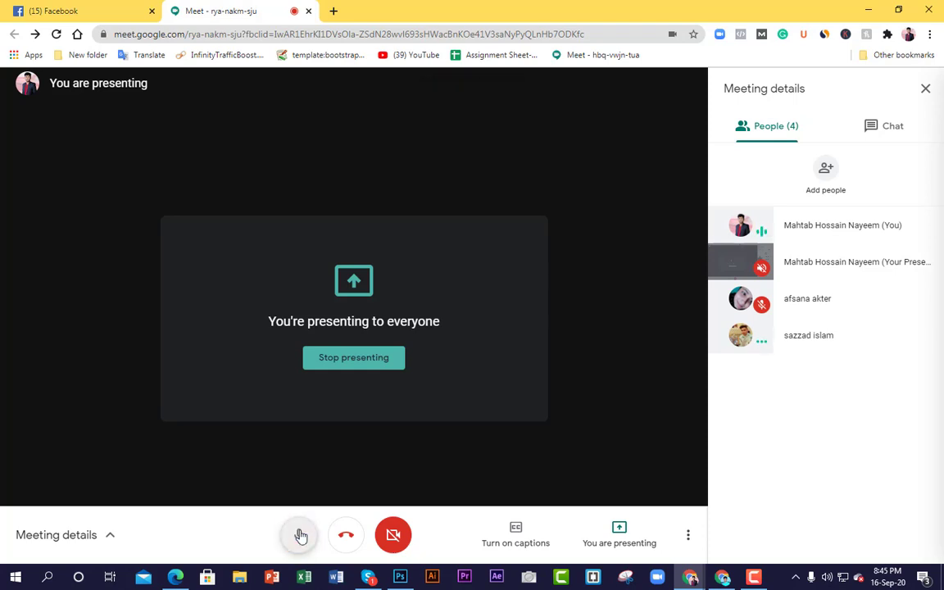
click(300, 535)
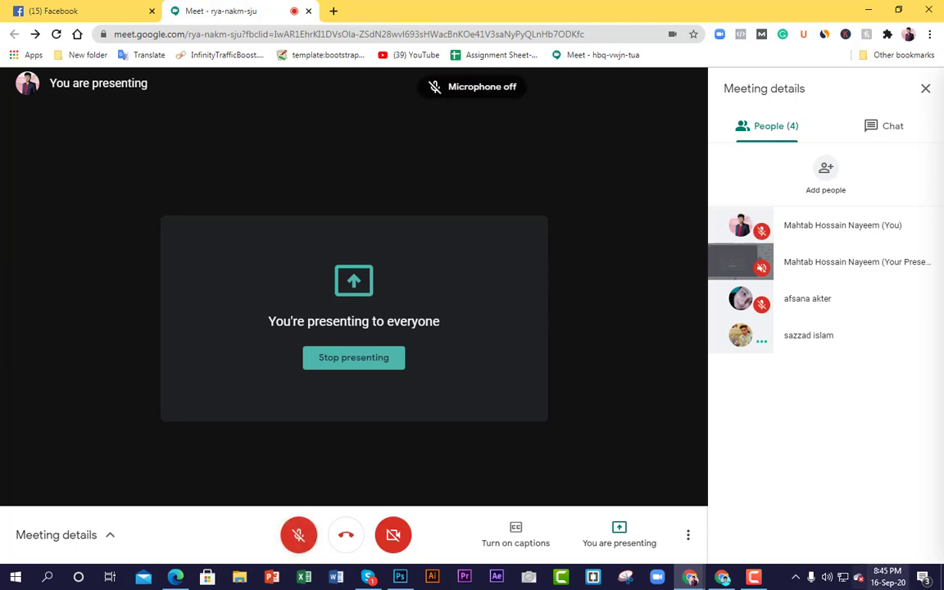
click(754, 577)
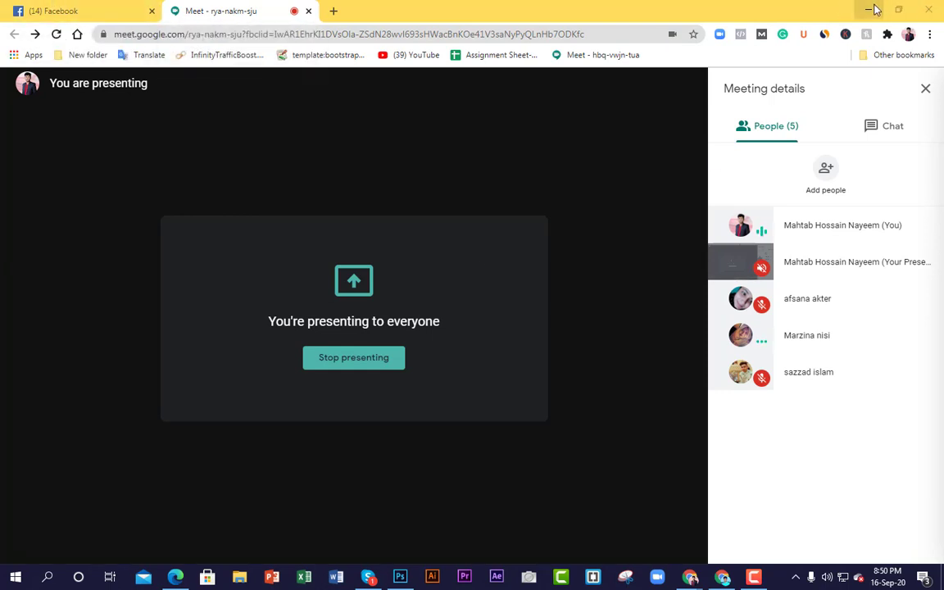
click(877, 10)
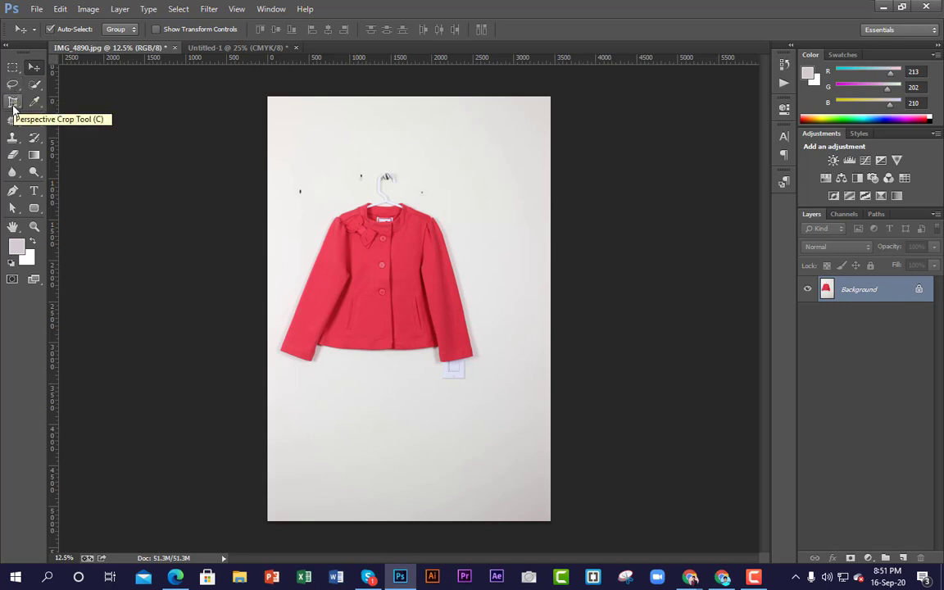
Activate the Crop tool in place of Perspective Crop and the Rectangular Marquee tool, returning to the Move tool after each.
drag(12, 101, 56, 99)
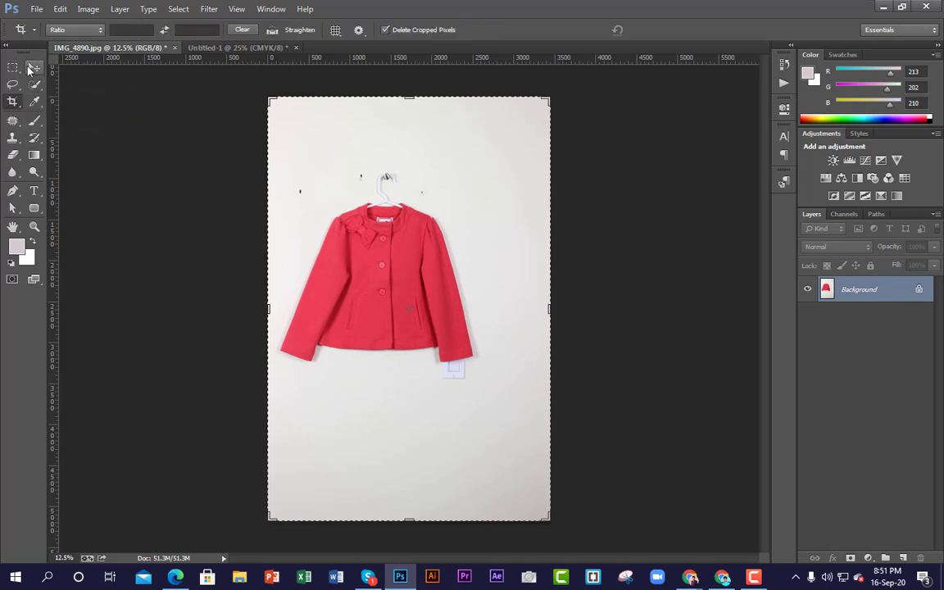
click(29, 68)
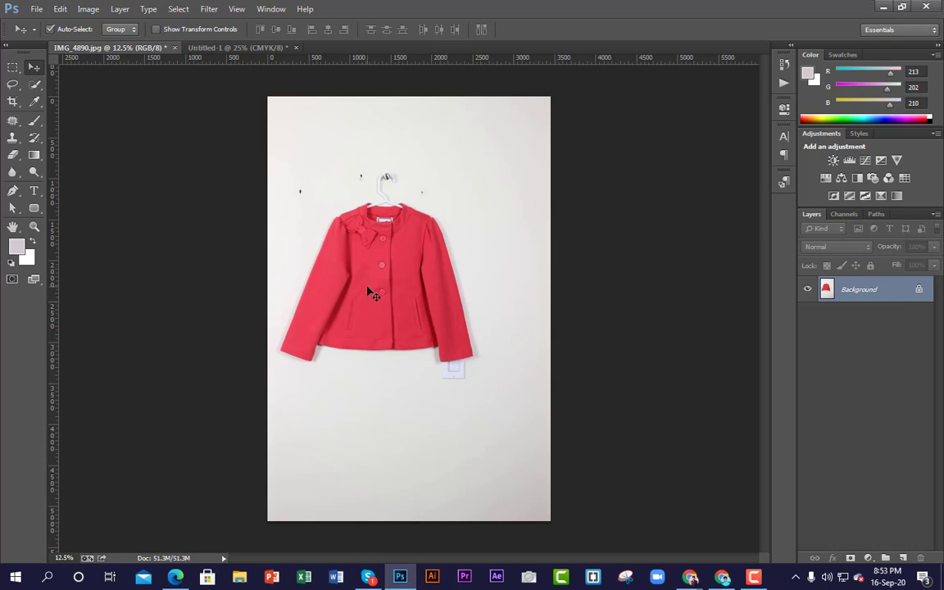
click(13, 67)
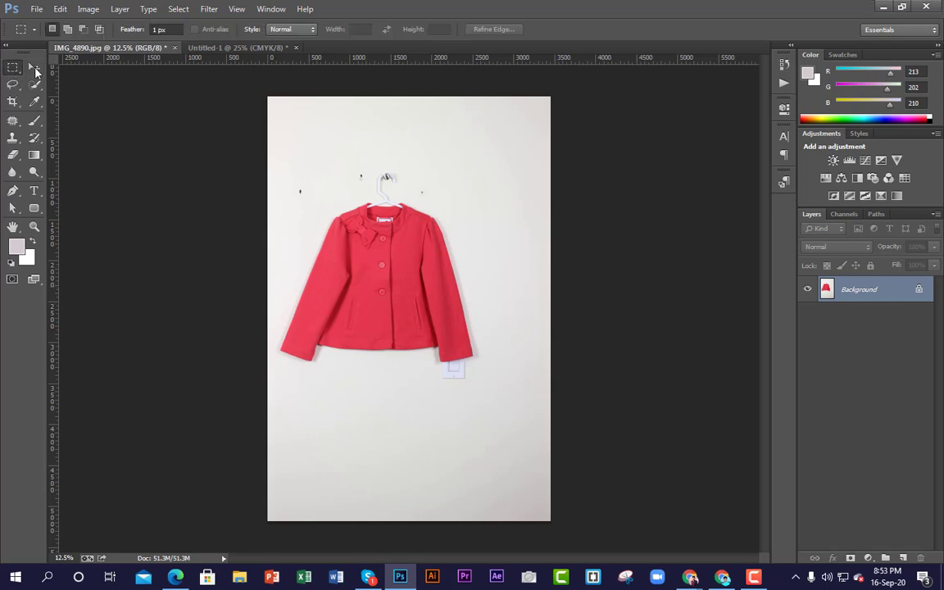
click(34, 69)
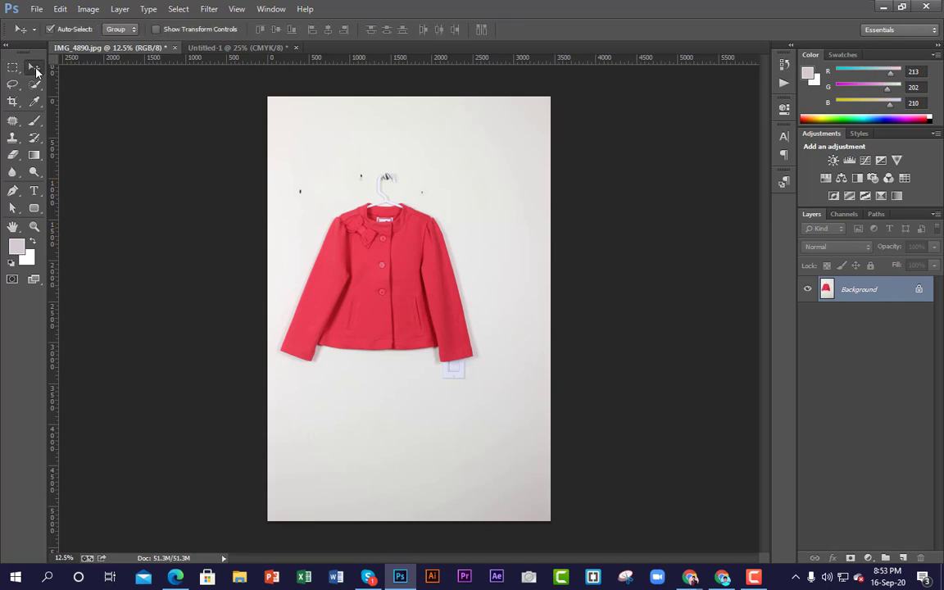
Close IMG_4890.jpg and the Untitled-1 document without saving changes.
click(175, 48)
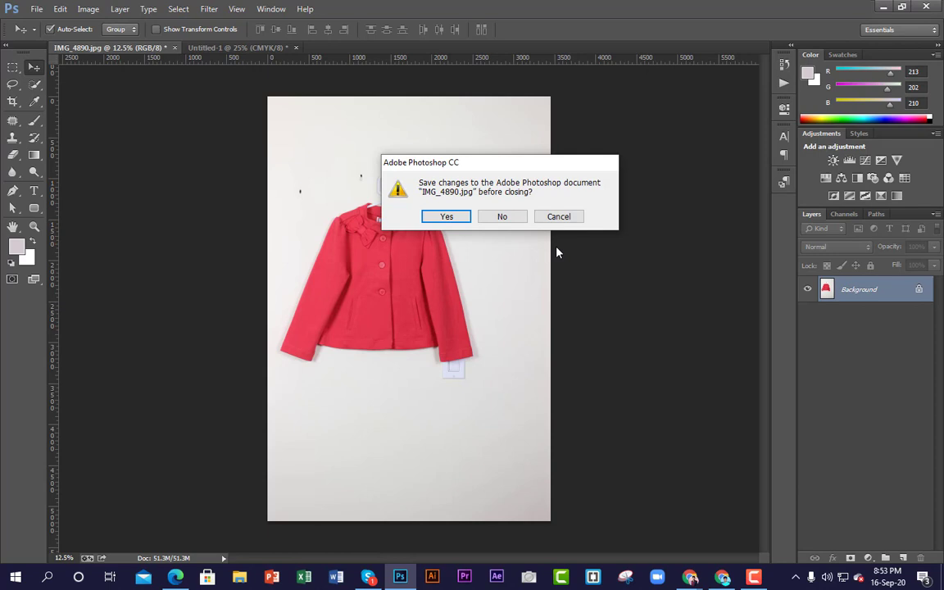
click(502, 217)
click(161, 47)
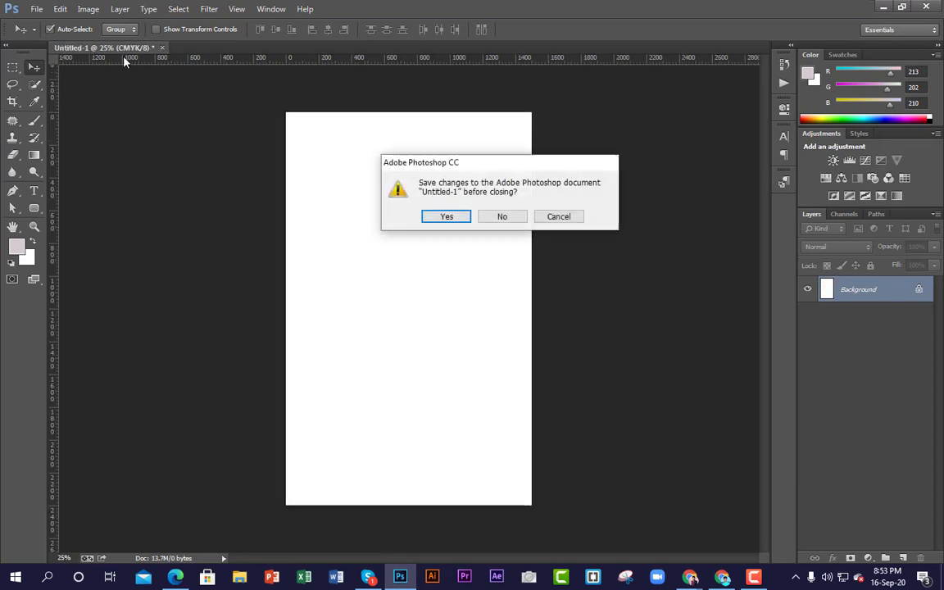
click(521, 218)
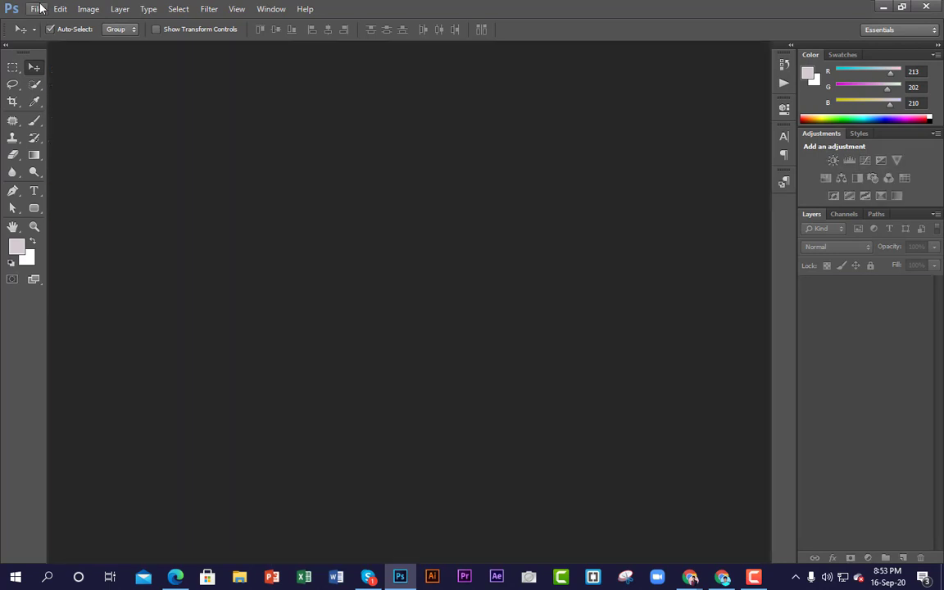
Create a new blank document 20 inches wide and 13 inches high at 300 pixels/inch in CMYK Color.
key(ctrl+n)
drag(432, 198, 332, 197)
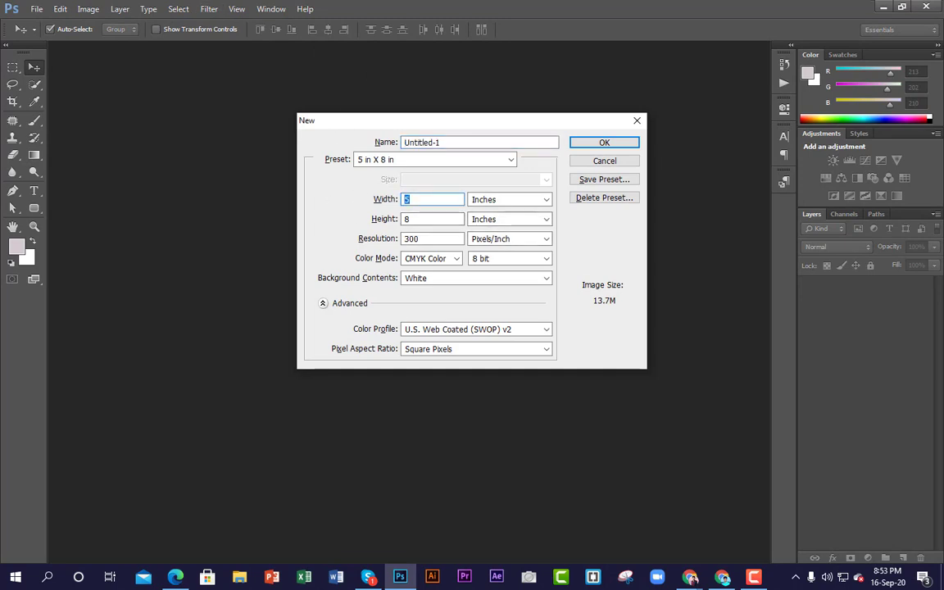
text(20)
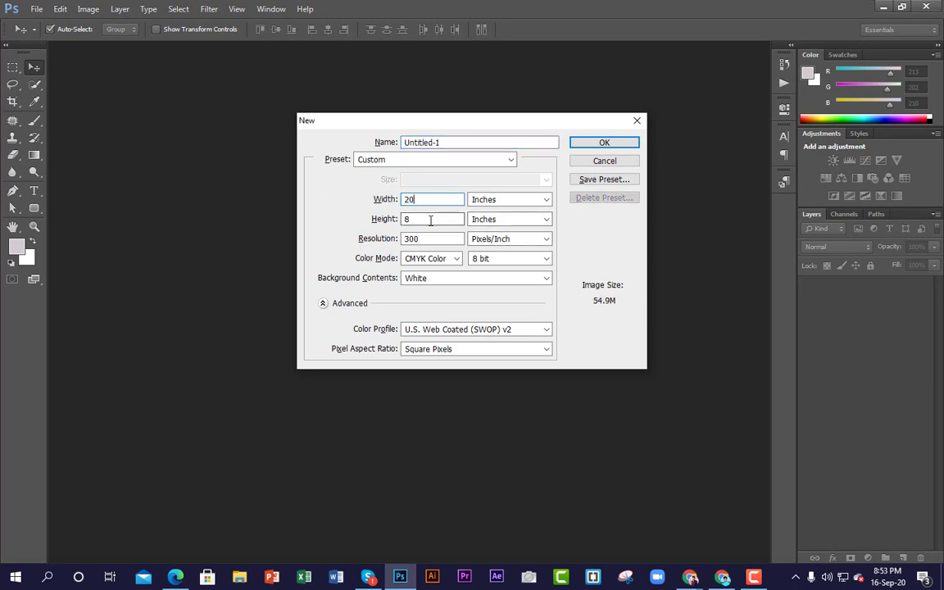
key(Tab)
text(13)
key(Return)
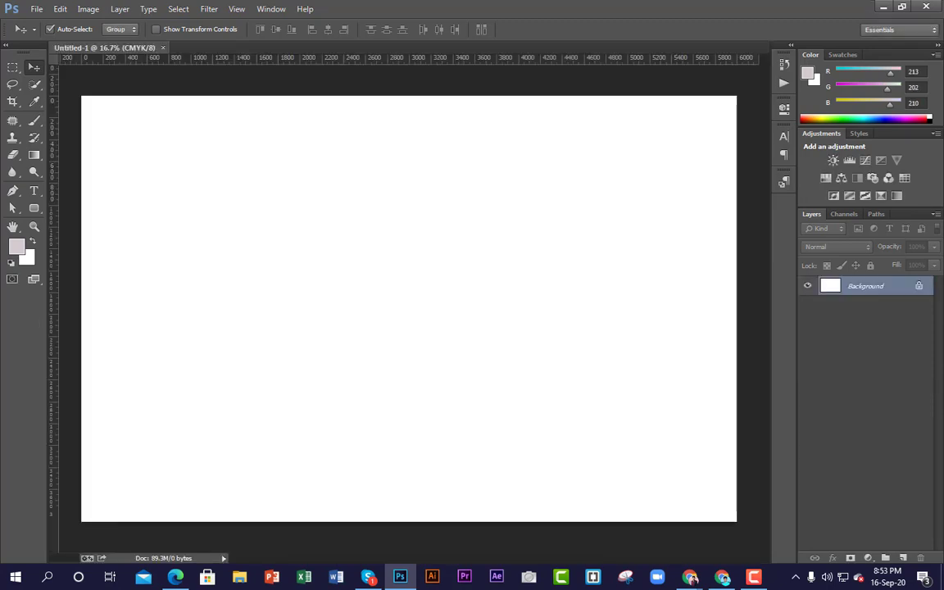
Switch to Google Meet, toggle the microphone so that it is unmuted, and return to Photoshop.
mouse_move(693, 576)
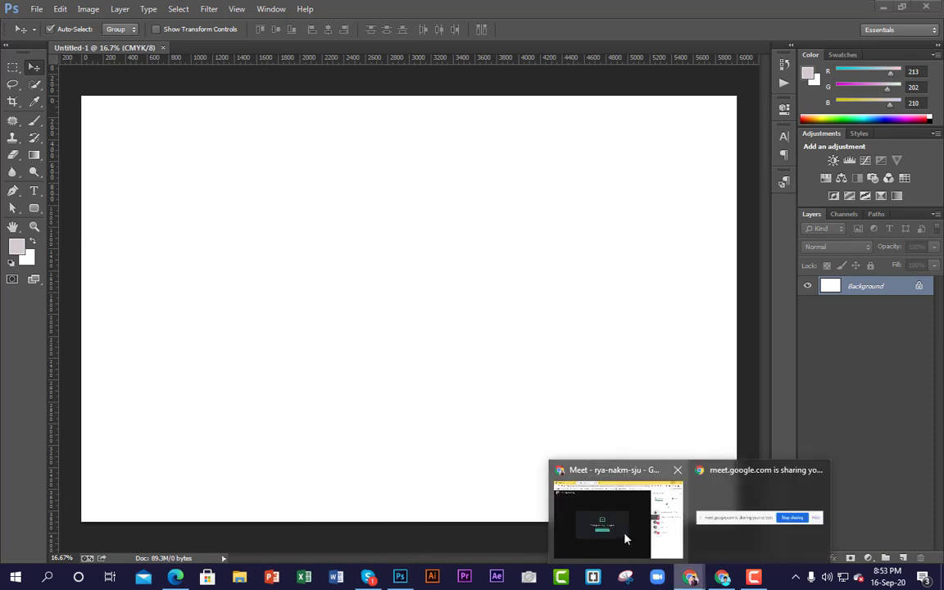
click(626, 539)
click(300, 536)
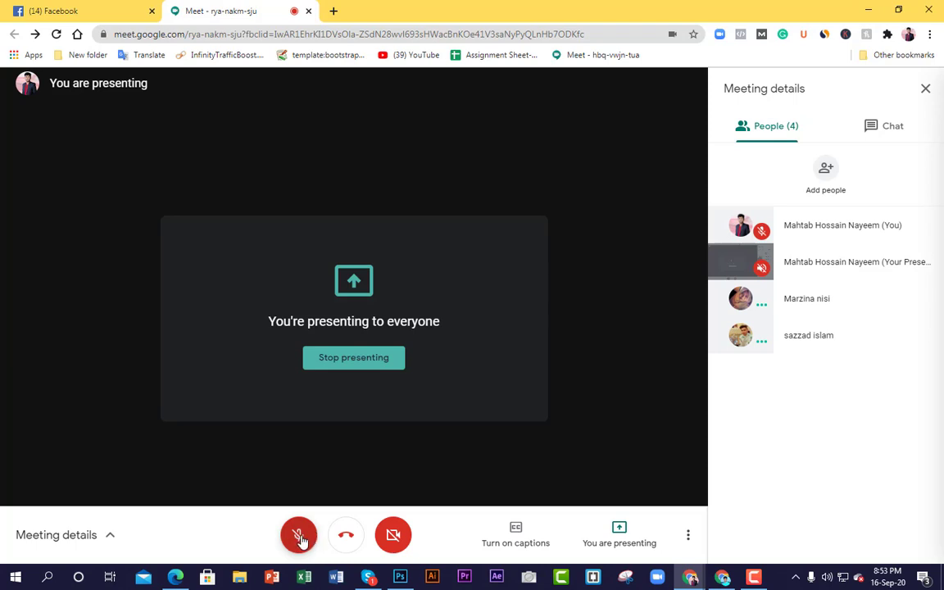
click(301, 538)
click(875, 7)
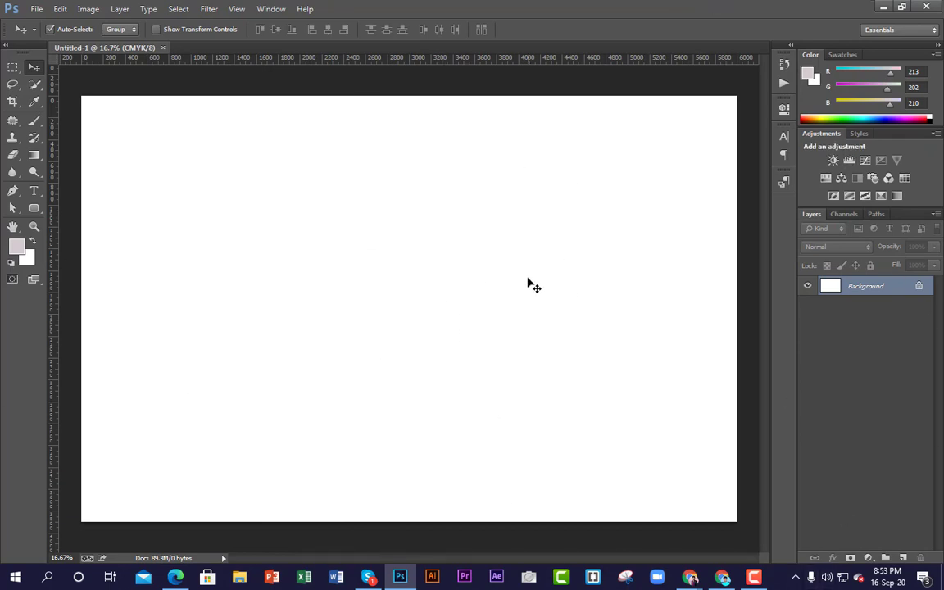
Switch to Google Meet once more to check the participant list and return to Photoshop.
mouse_move(692, 572)
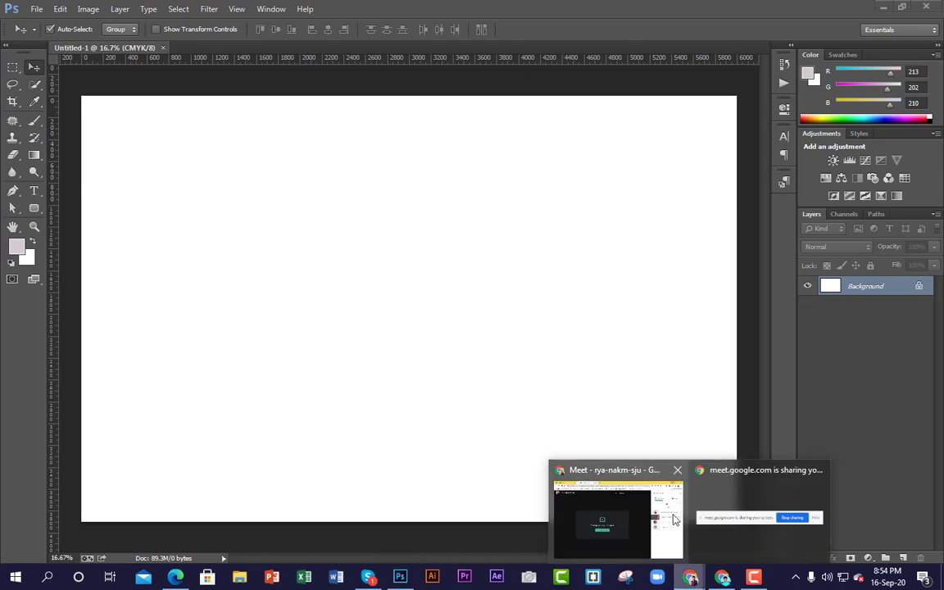
click(674, 520)
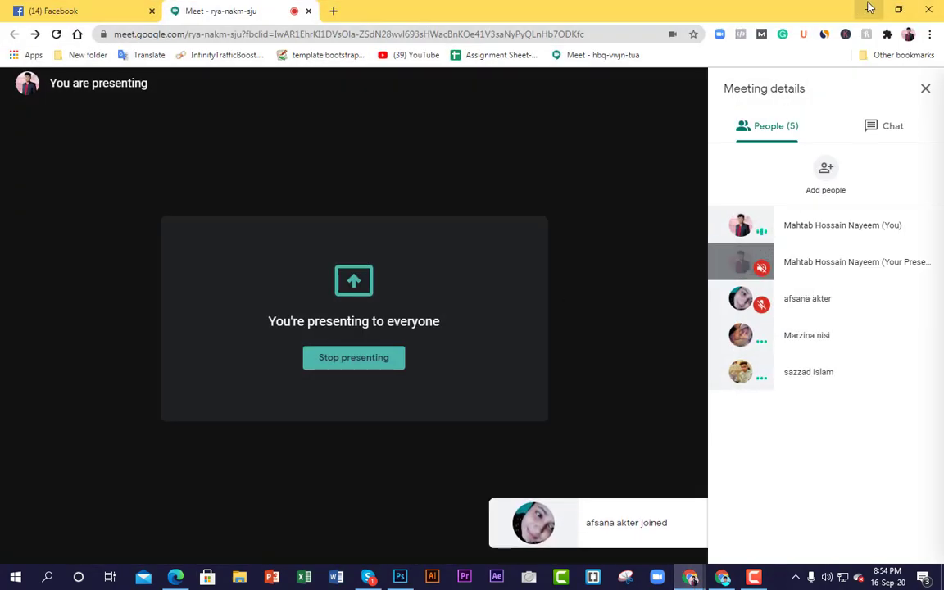
click(870, 8)
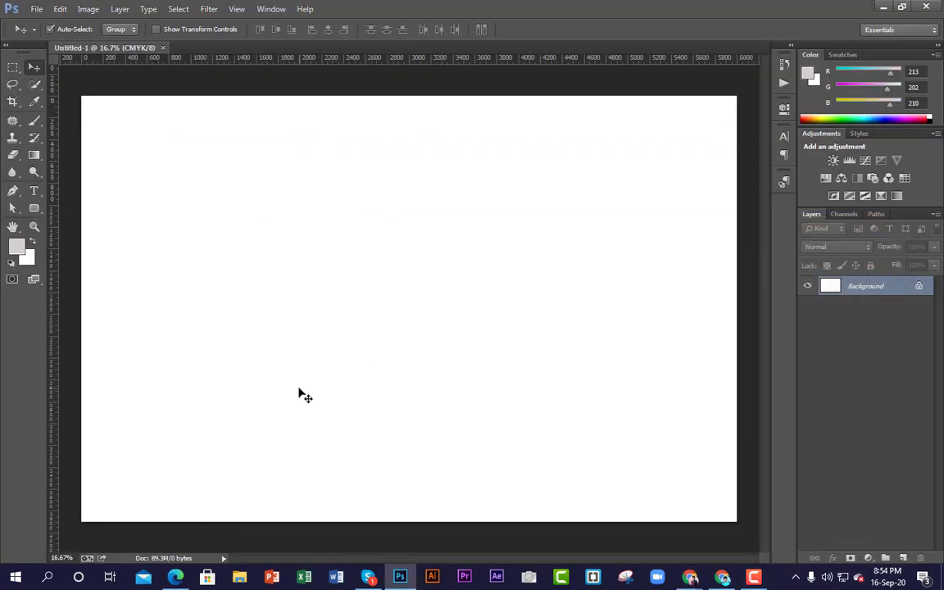
key(ctrl+plus)
key(ctrl+plus)
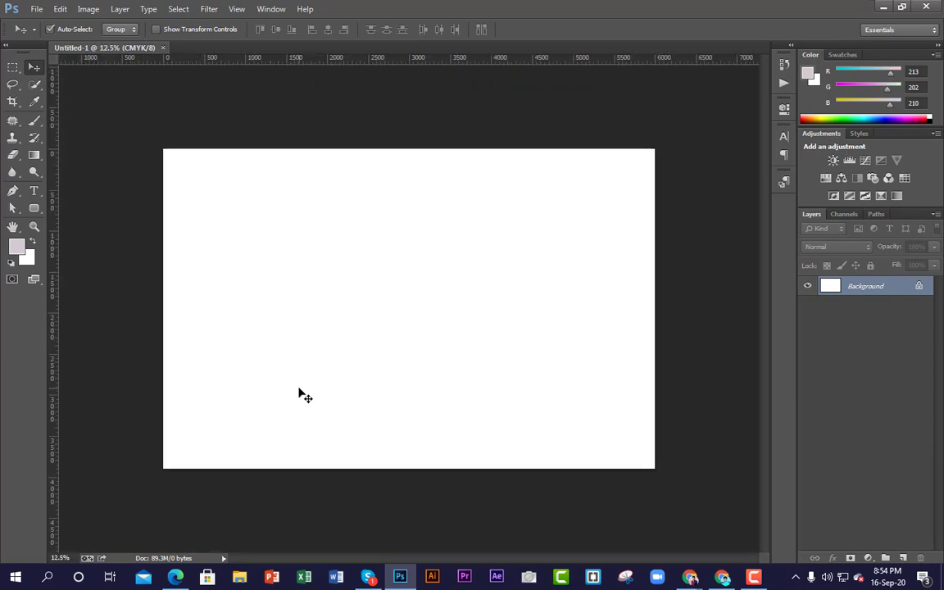
key(ctrl+minus)
key(ctrl+plus)
key(ctrl+plus)
key(ctrl+plus)
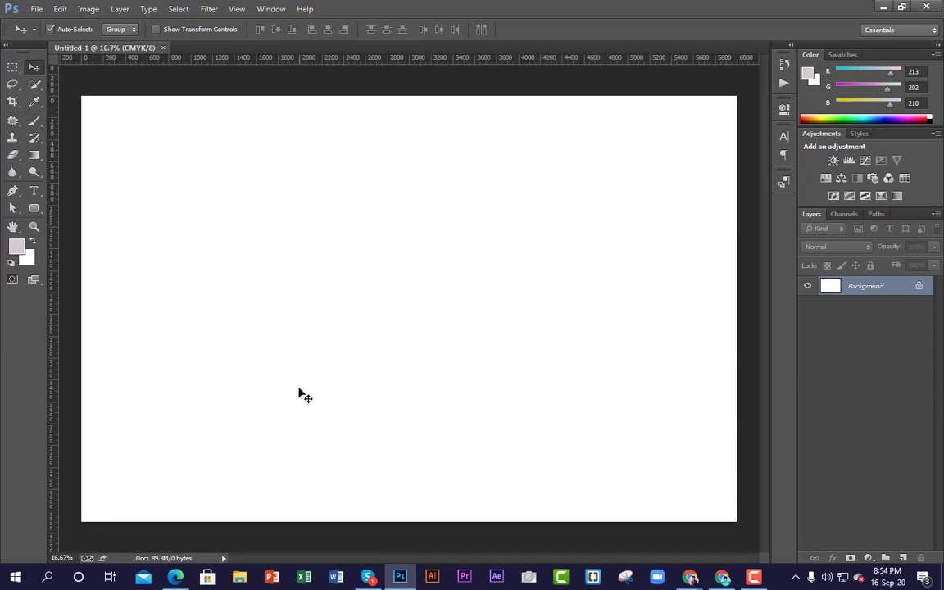
key(ctrl+minus)
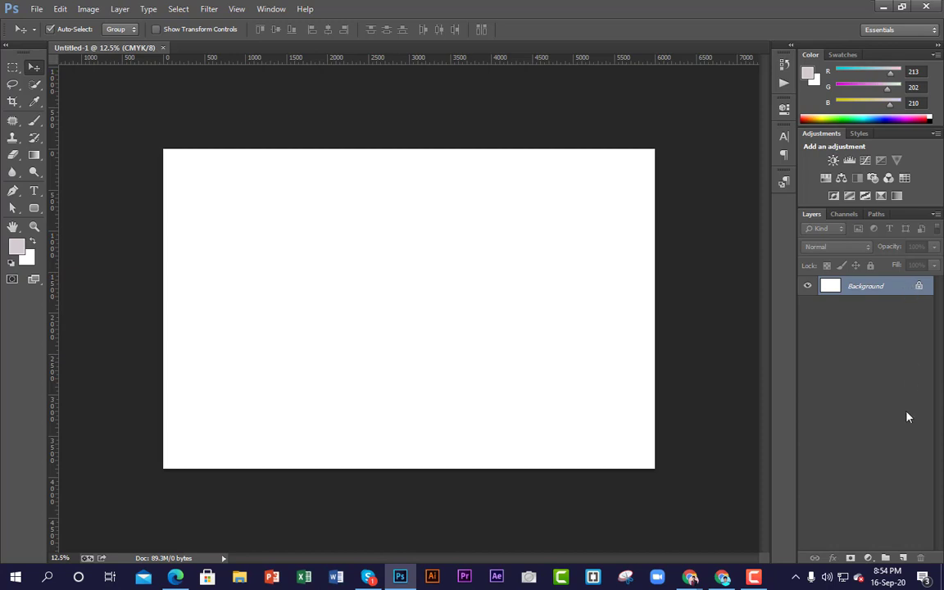
Add a new empty layer above the Background layer.
click(902, 558)
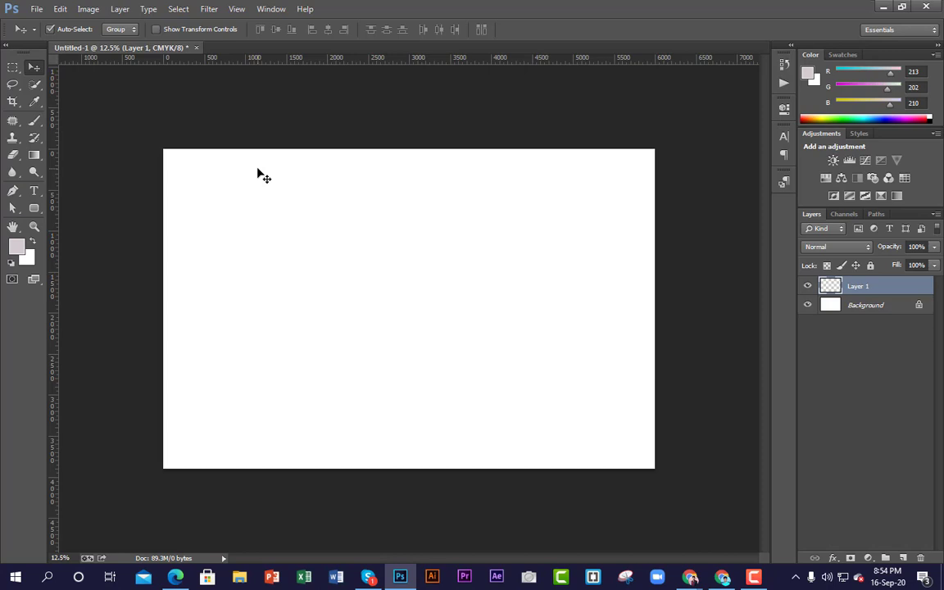
key(ctrl+z)
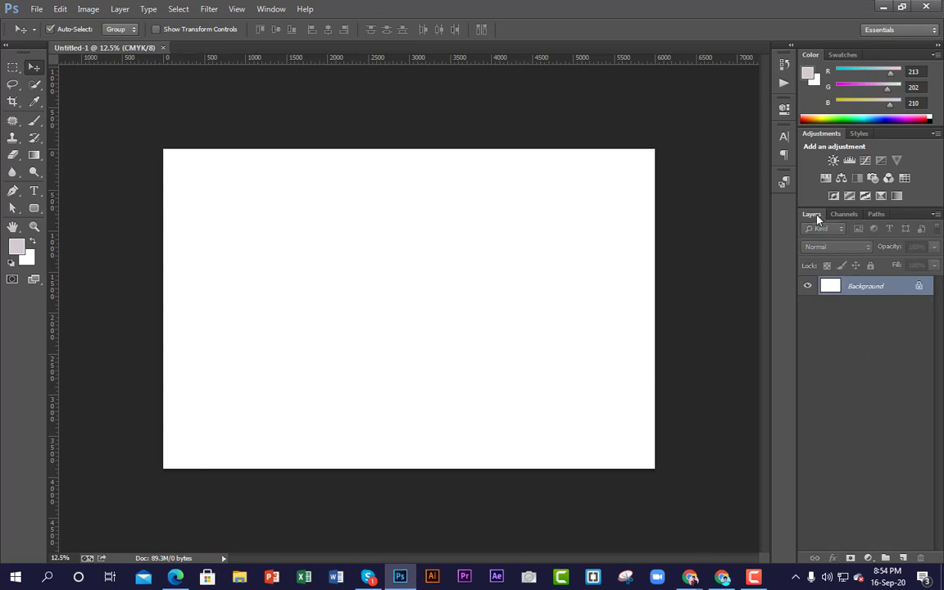
click(902, 559)
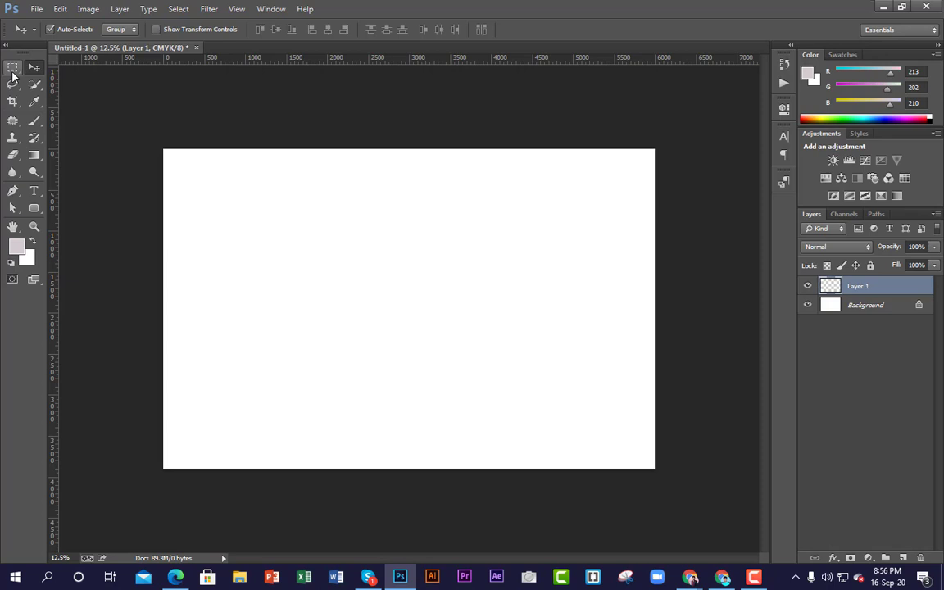
Activate the Rectangular Marquee tool and set its feather to 0 px.
click(12, 67)
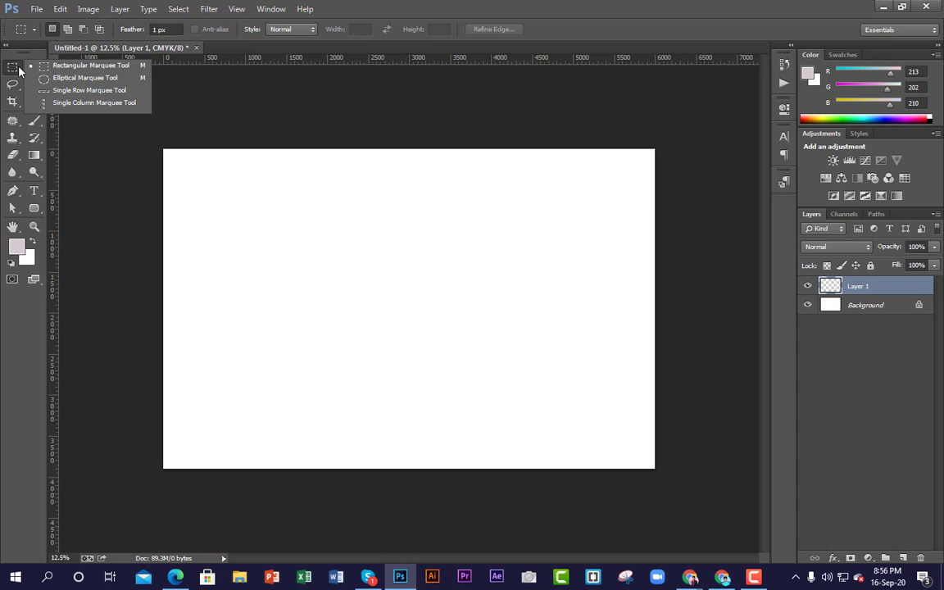
click(87, 68)
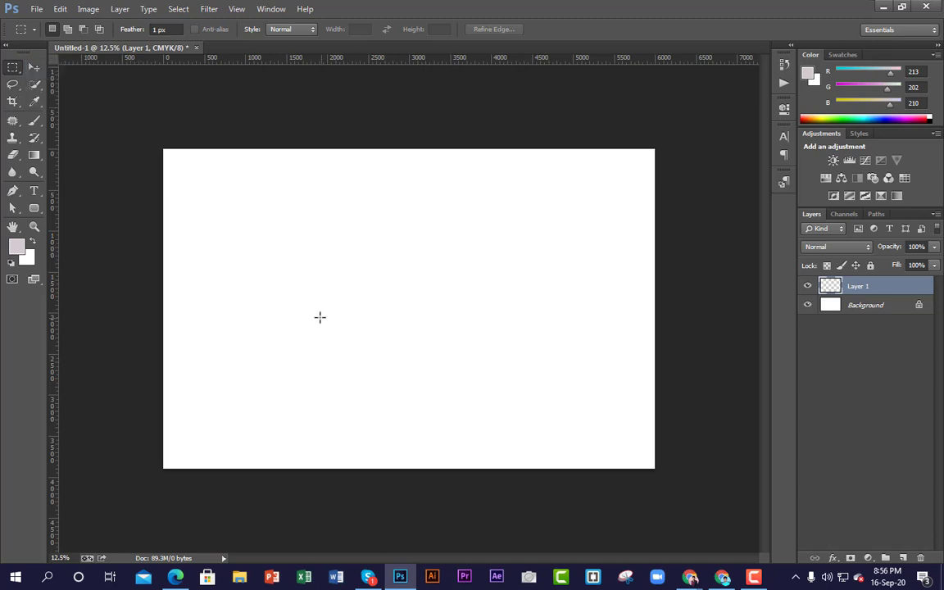
click(164, 29)
text(0)
Draw a rectangular selection about 5208 by 2438 px across the middle of the canvas, dropping the first trial selection.
drag(201, 223, 610, 409)
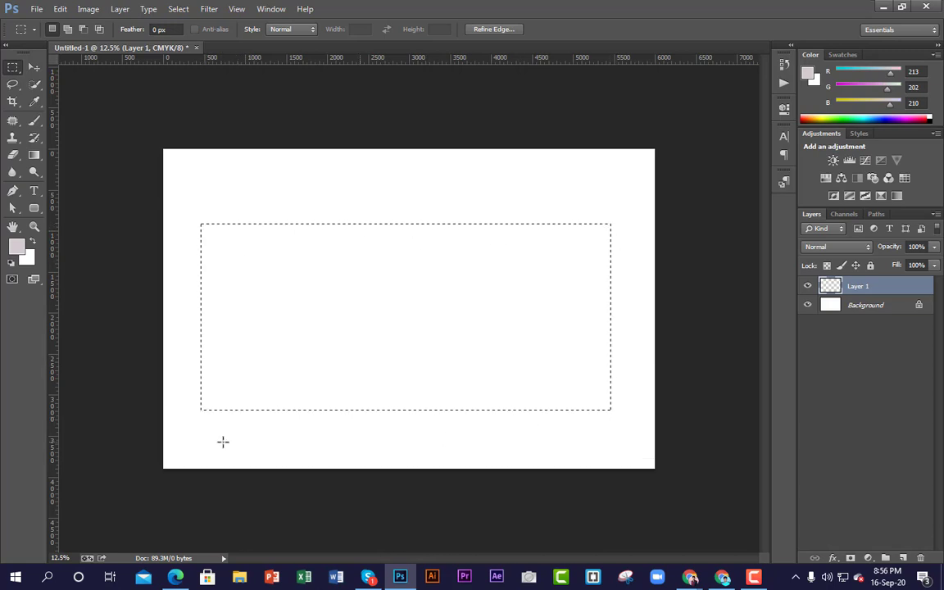
click(254, 382)
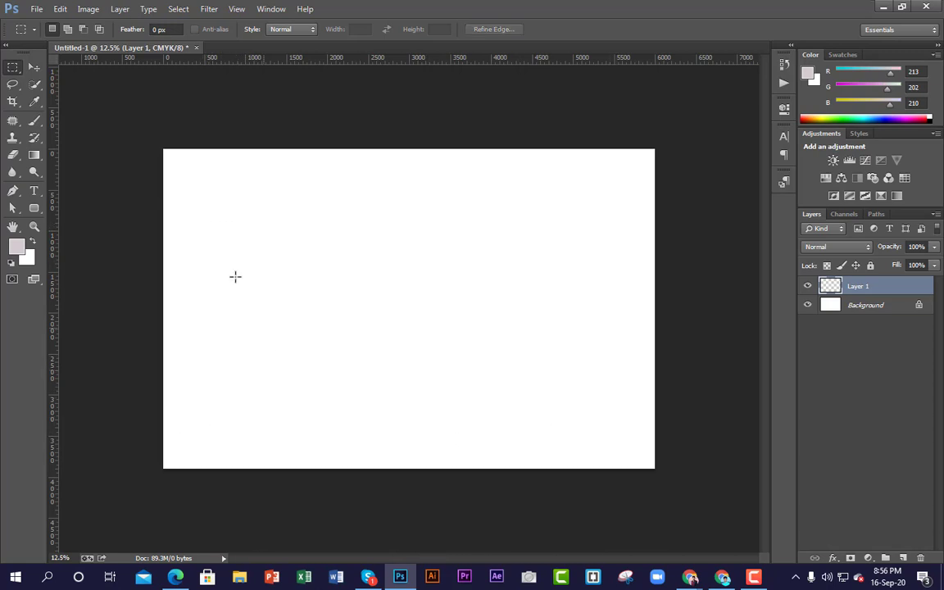
right_click(15, 72)
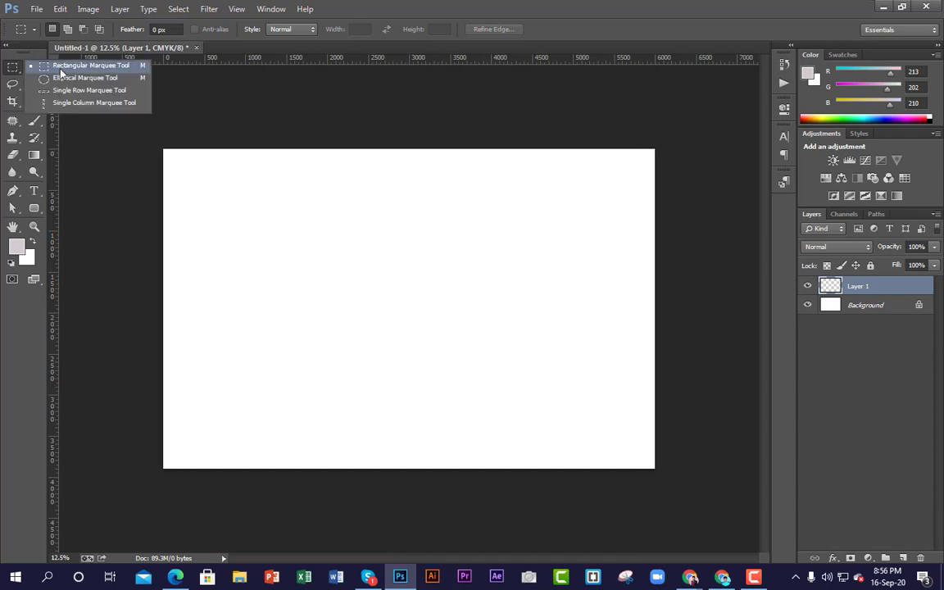
click(54, 61)
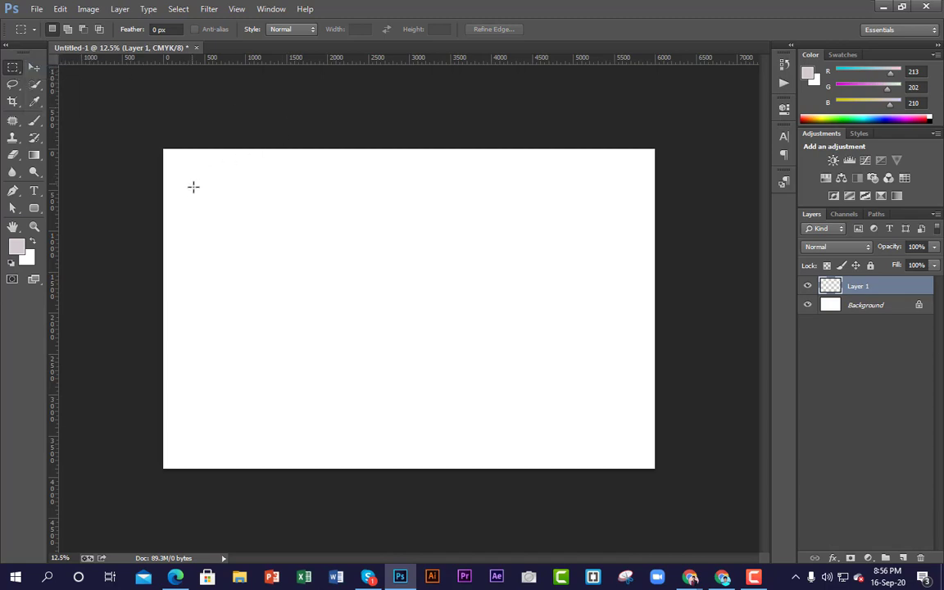
drag(195, 191, 621, 390)
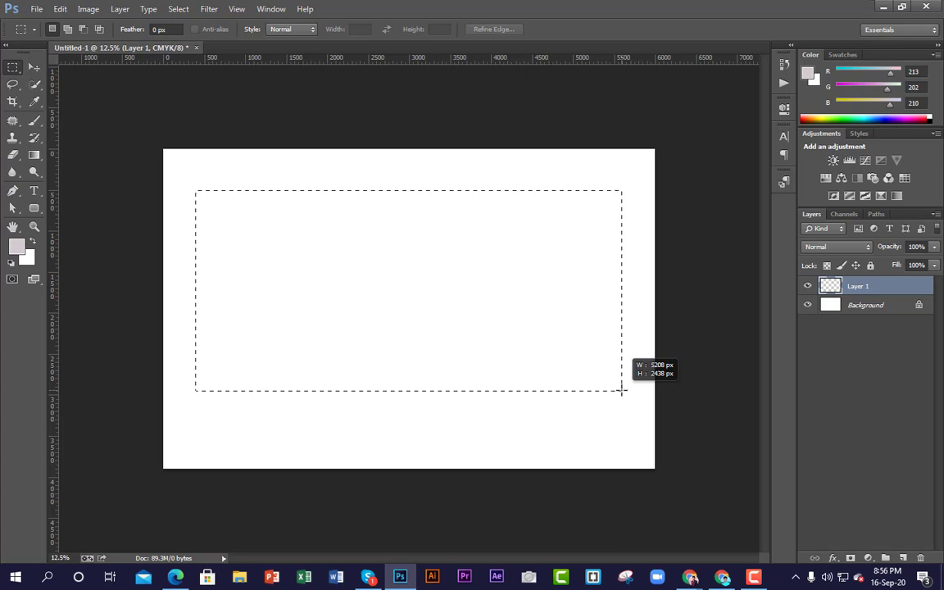
drag(621, 390, 621, 390)
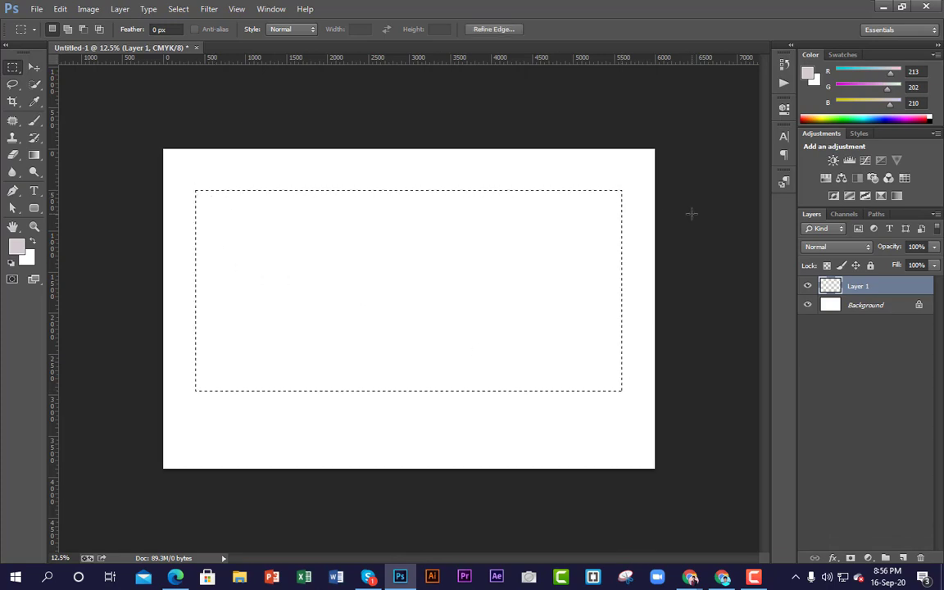
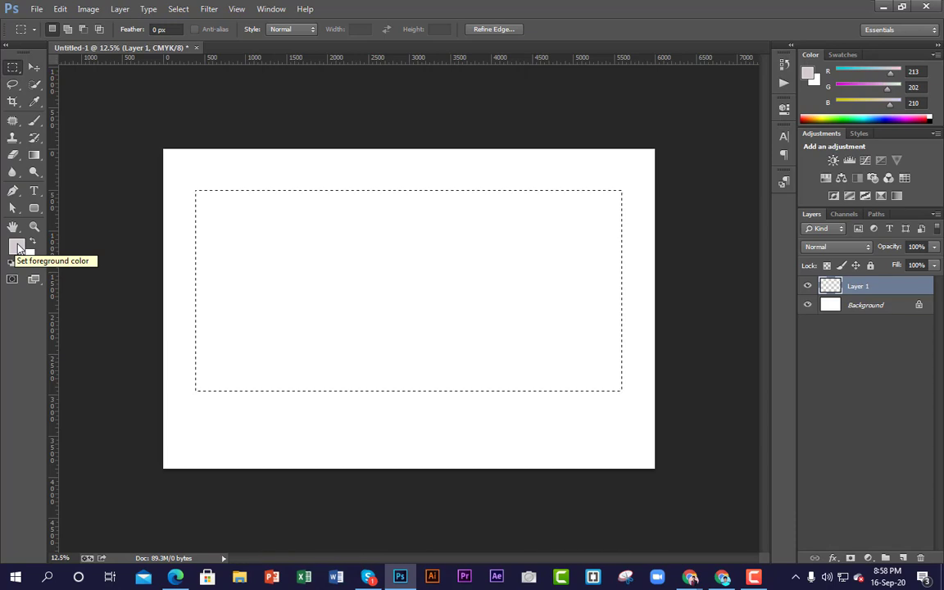
Set the foreground color to green #1b820a and fill the rectangular selection on Layer 1 with it.
click(19, 249)
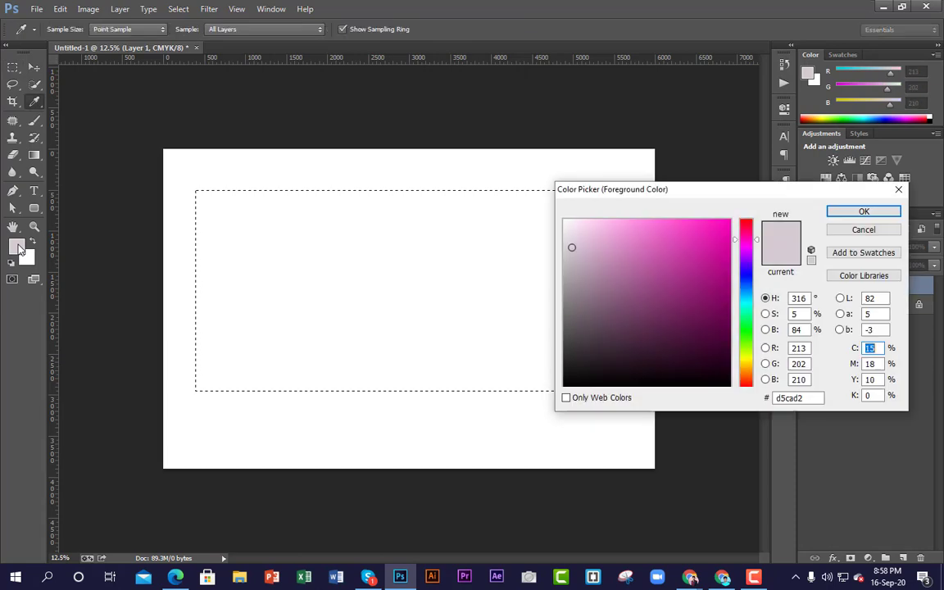
drag(694, 197, 709, 106)
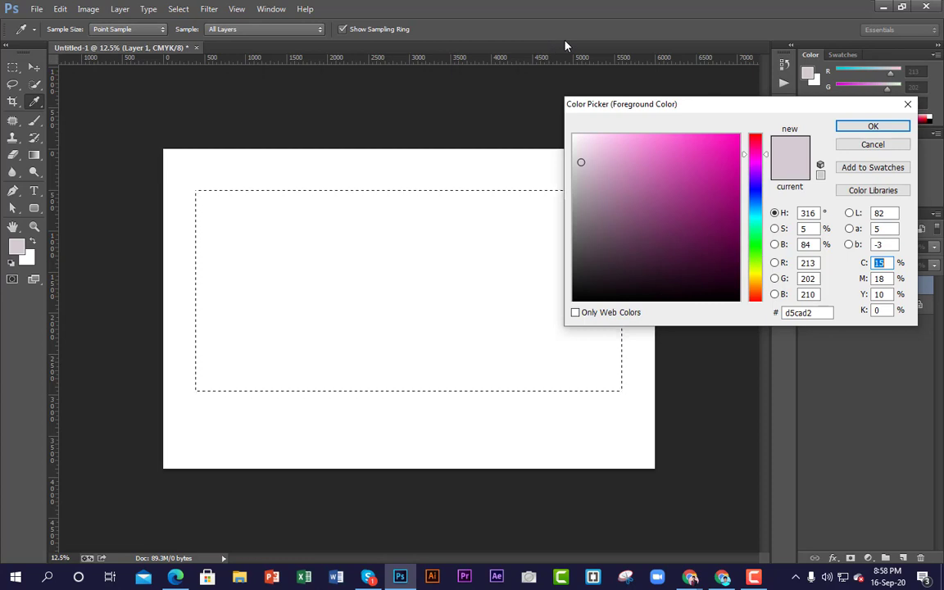
click(755, 255)
mouse_move(757, 257)
mouse_down()
mouse_move(760, 148)
mouse_move(764, 253)
mouse_move(765, 244)
mouse_up()
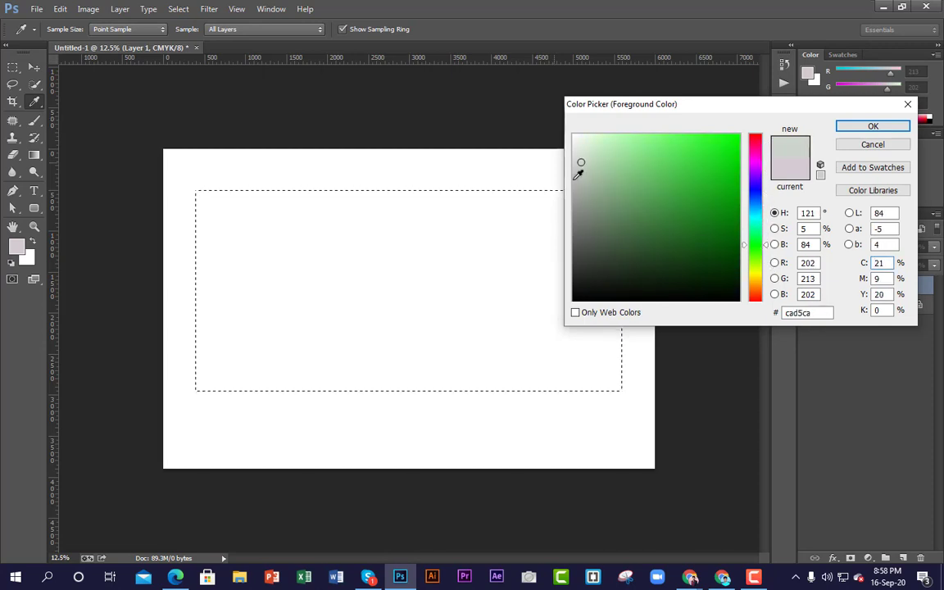
drag(636, 146, 730, 213)
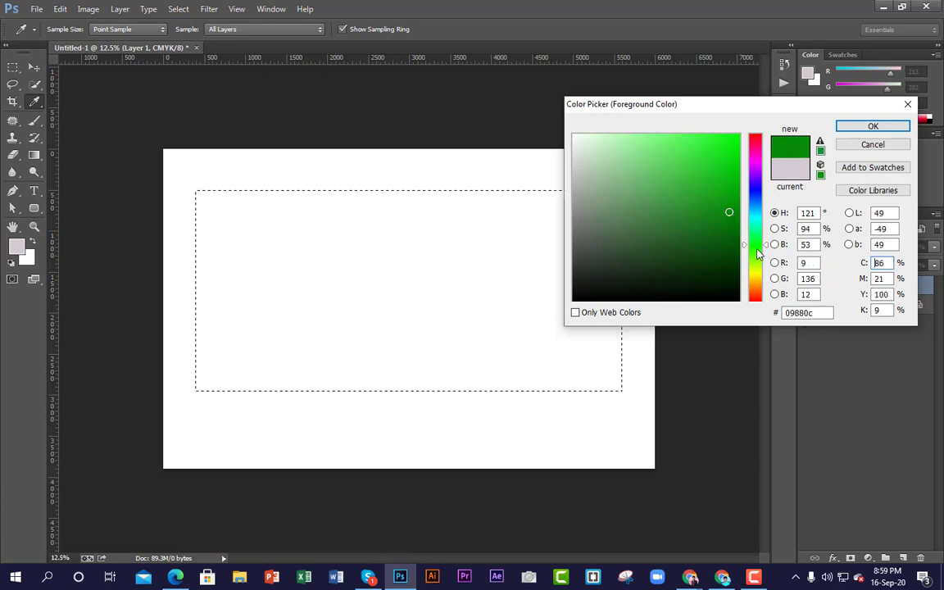
drag(758, 253, 761, 256)
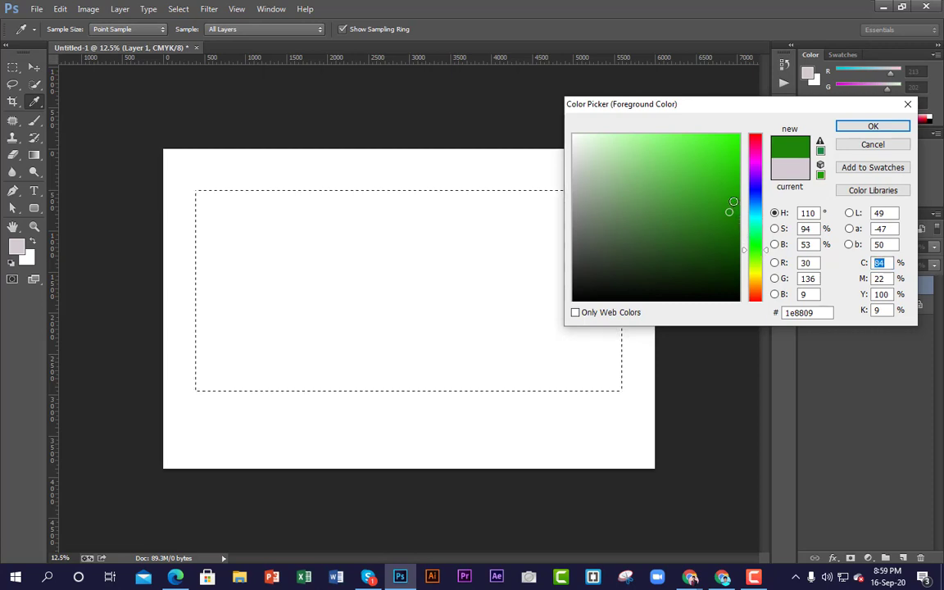
drag(730, 208, 733, 201)
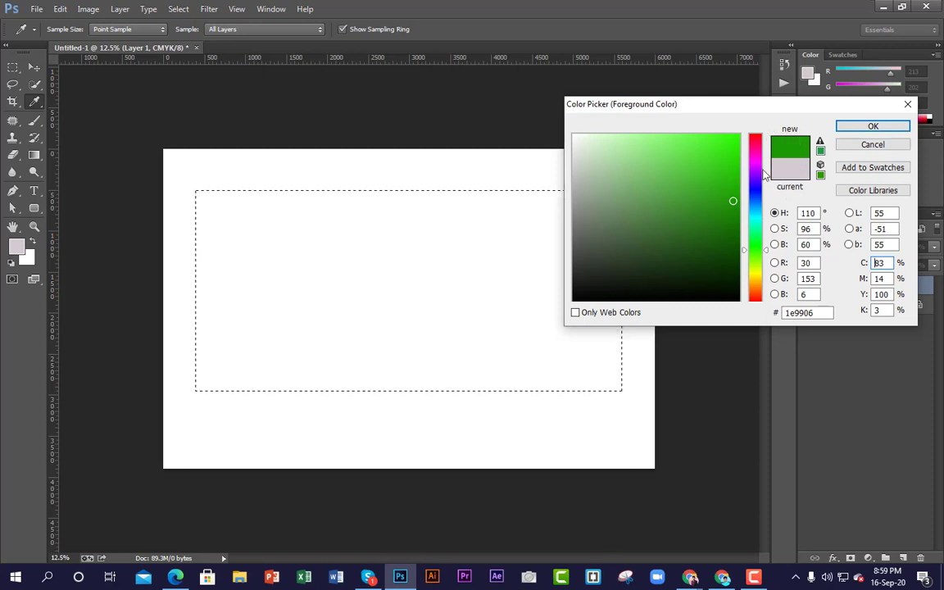
mouse_move(658, 179)
mouse_down()
mouse_move(646, 196)
mouse_move(637, 179)
mouse_move(613, 191)
mouse_move(593, 160)
mouse_move(685, 175)
mouse_move(607, 188)
mouse_move(678, 202)
mouse_move(590, 170)
mouse_move(709, 181)
mouse_move(645, 282)
mouse_move(679, 219)
mouse_move(647, 257)
mouse_move(626, 206)
mouse_move(693, 198)
mouse_move(696, 174)
mouse_move(712, 173)
mouse_move(730, 224)
mouse_move(760, 178)
mouse_move(760, 141)
mouse_move(771, 265)
mouse_move(766, 186)
mouse_move(765, 246)
mouse_up()
click(761, 240)
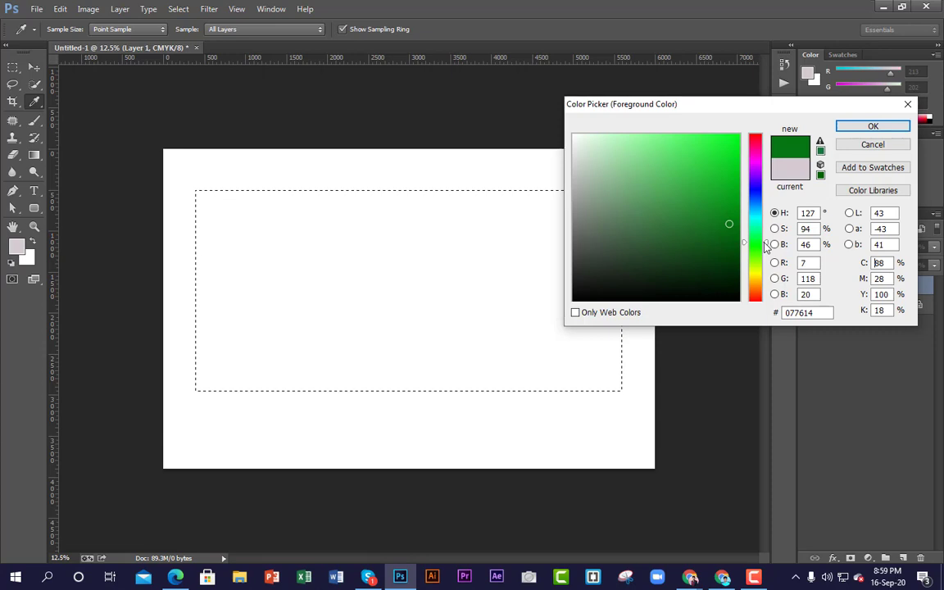
drag(765, 245, 765, 255)
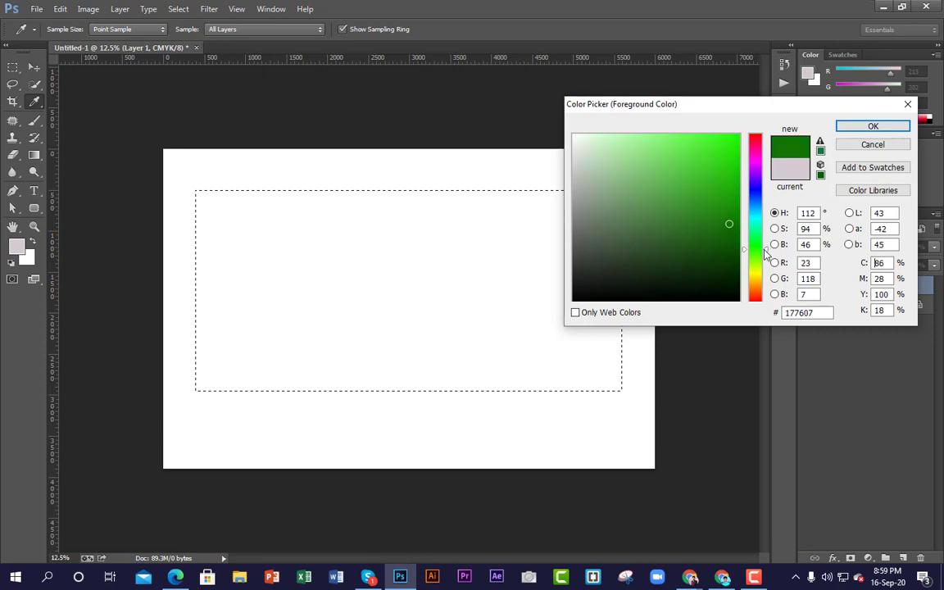
mouse_move(724, 204)
mouse_down()
mouse_move(725, 185)
mouse_move(710, 219)
mouse_move(727, 203)
mouse_move(727, 215)
mouse_up()
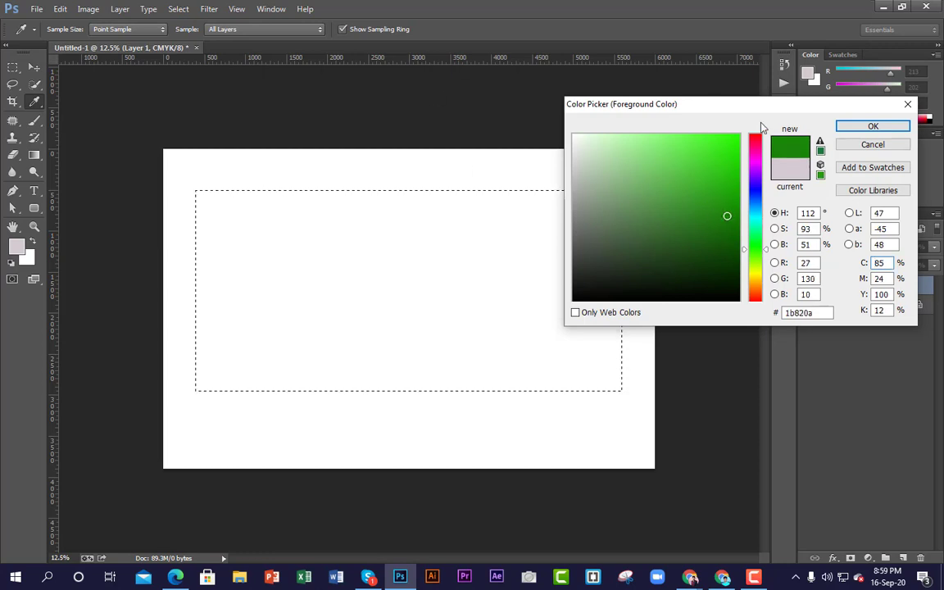
click(891, 129)
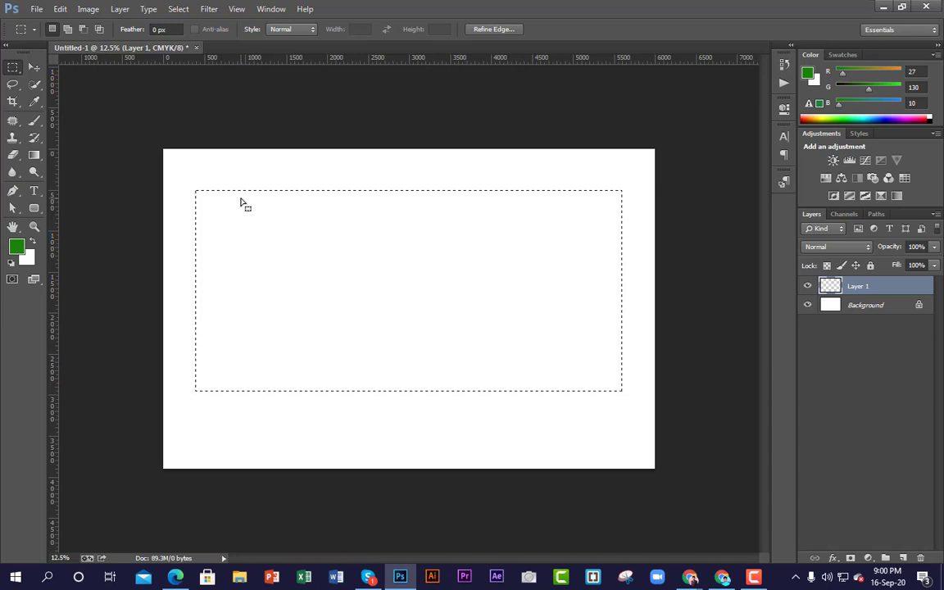
key(alt+BackSpace)
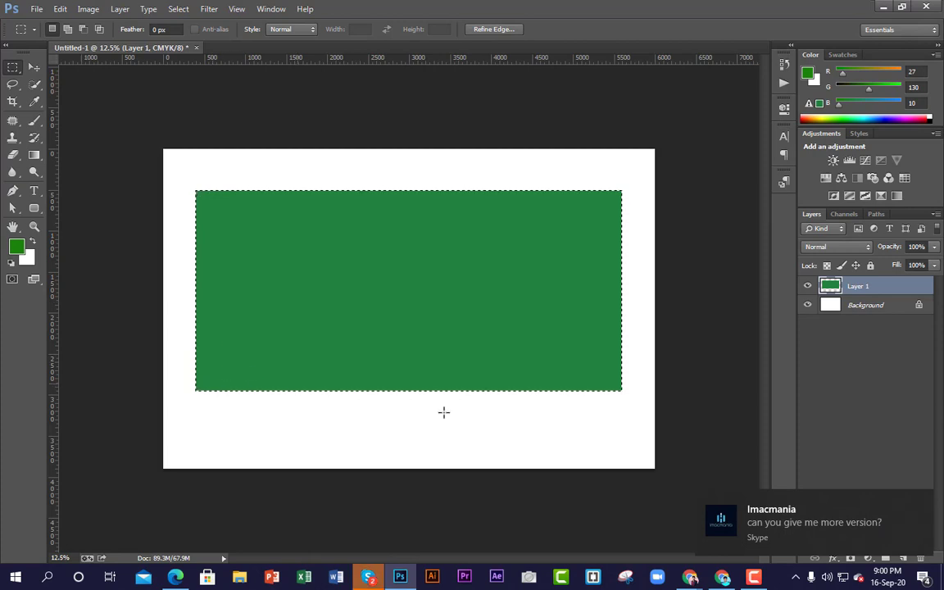
Switch to Google Meet and mute the microphone.
click(691, 576)
click(597, 538)
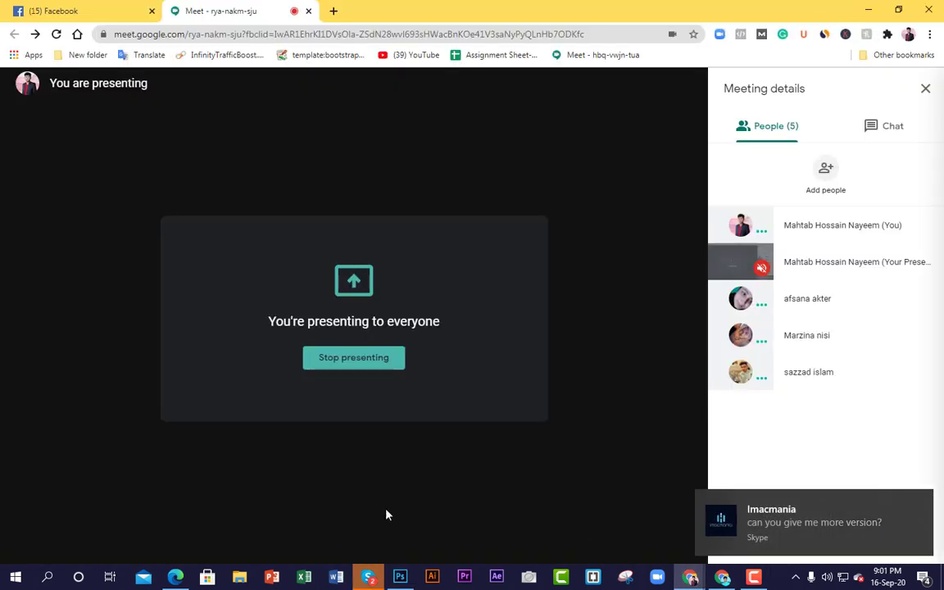
click(299, 533)
Switch to Skype, reply "yes" to the request for more versions, and react to the "ok" message with a thumbs-up.
click(367, 578)
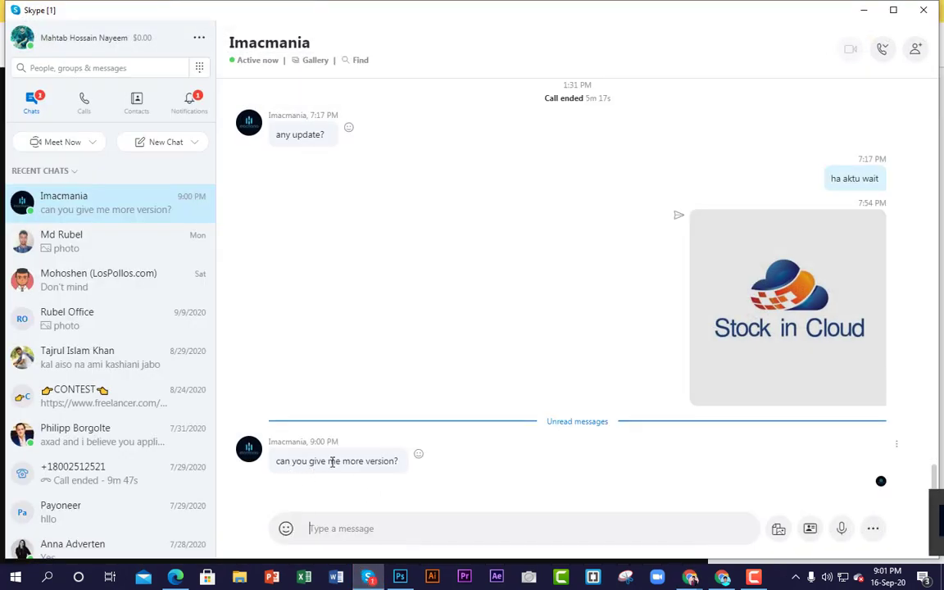
click(400, 531)
text(yes)
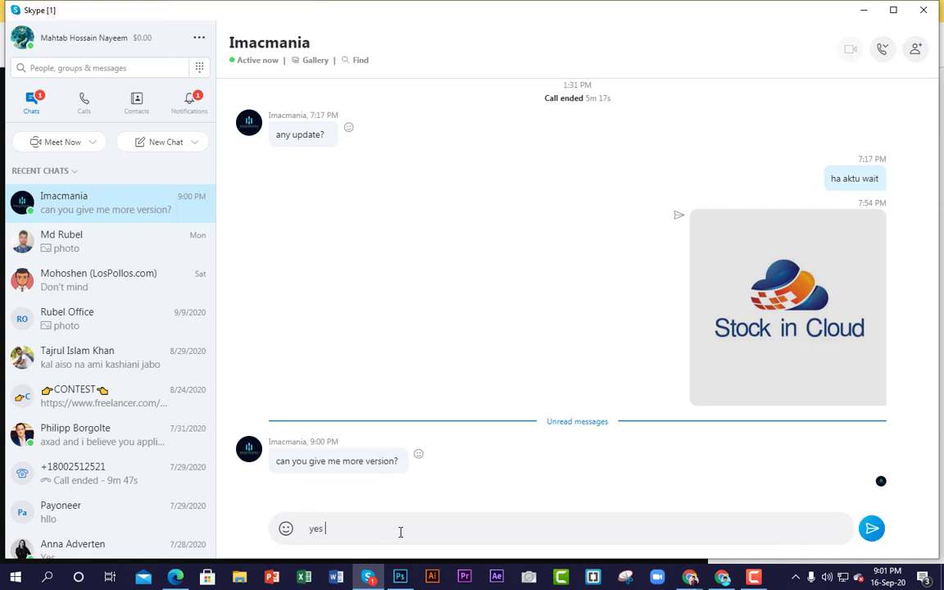
key(Return)
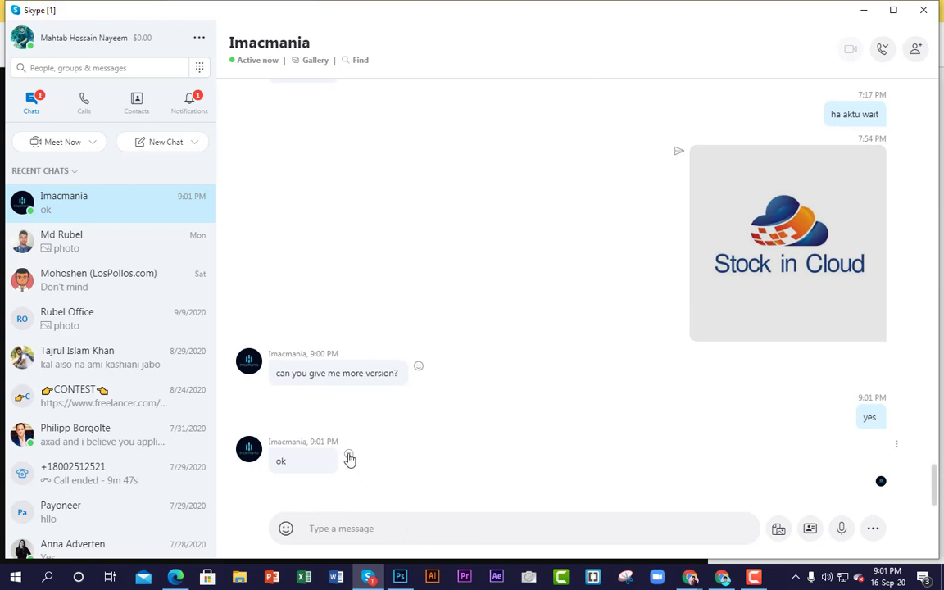
mouse_move(350, 456)
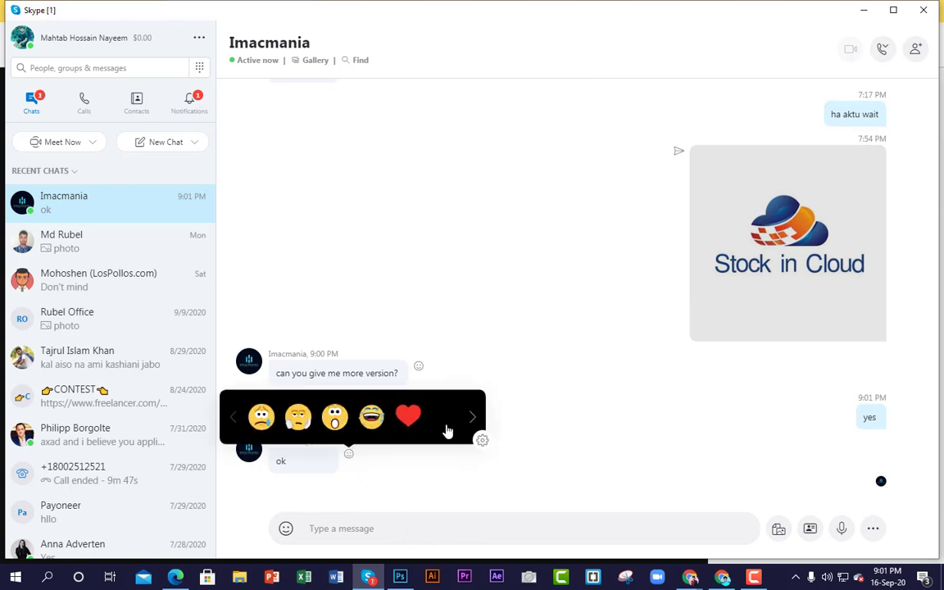
click(447, 426)
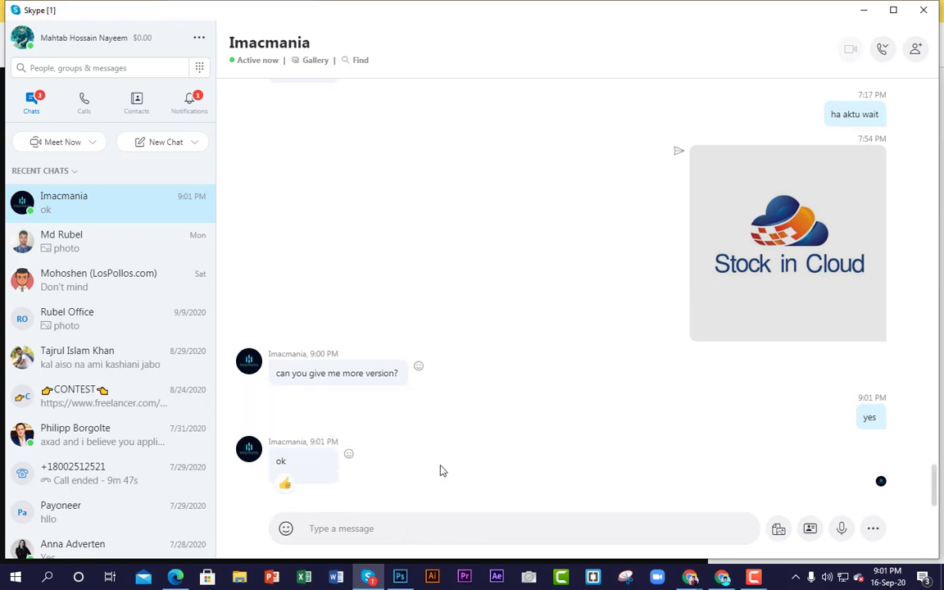
click(864, 11)
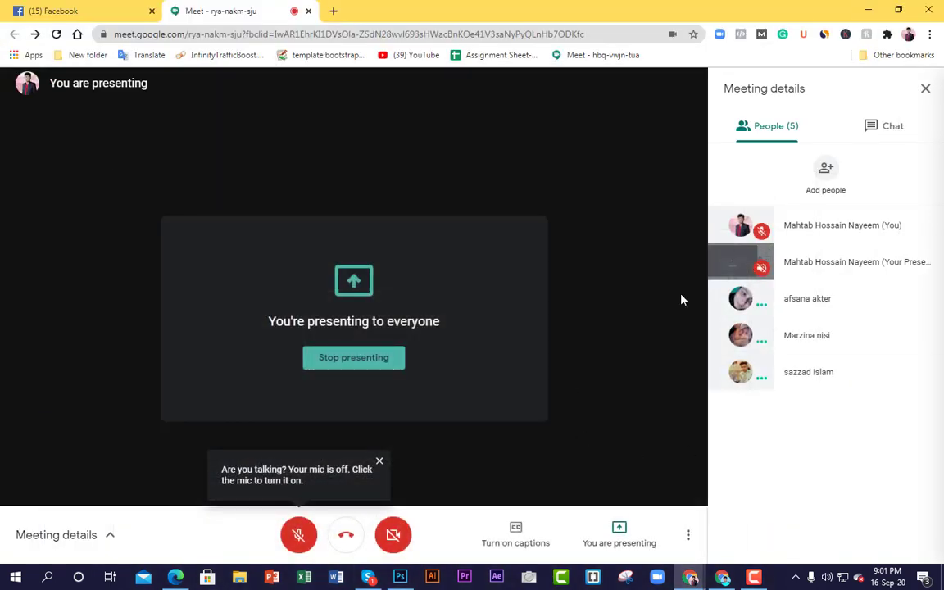
Return to Photoshop, drop the selection and delete Layer 1 with its green rectangle.
click(878, 8)
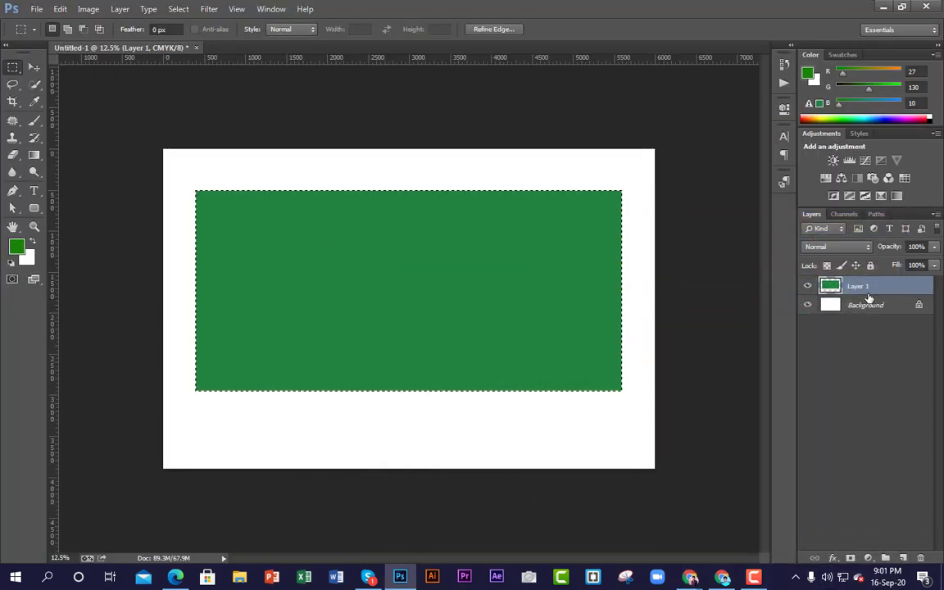
key(Delete)
key(ctrl+d)
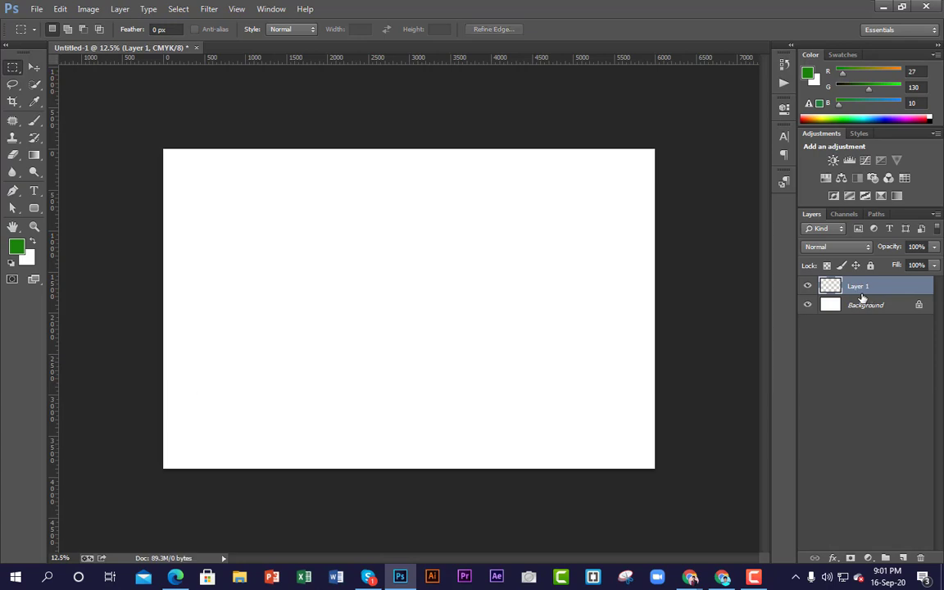
key(Delete)
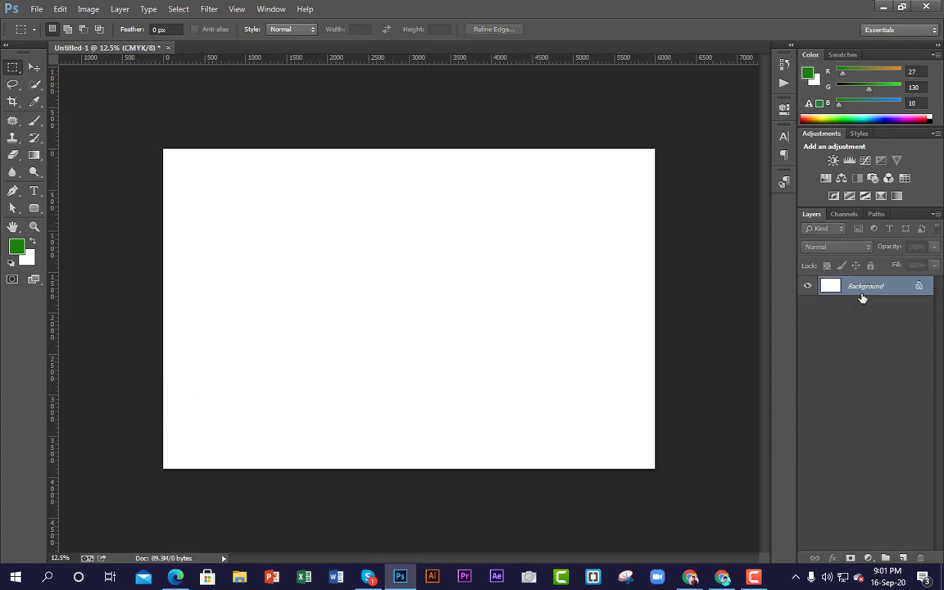
Add a new layer above the Background and fill it entirely with the green foreground color.
click(901, 556)
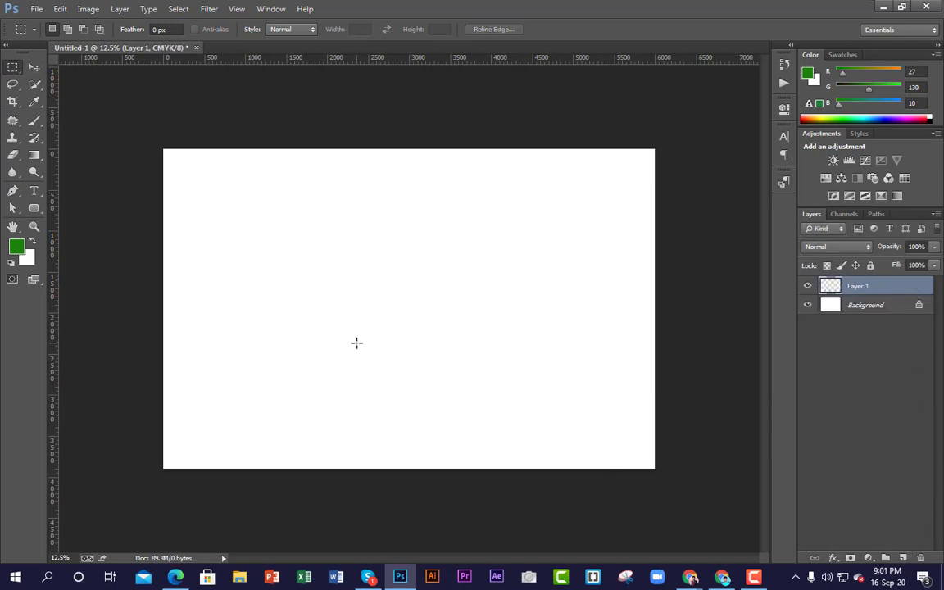
key(alt+BackSpace)
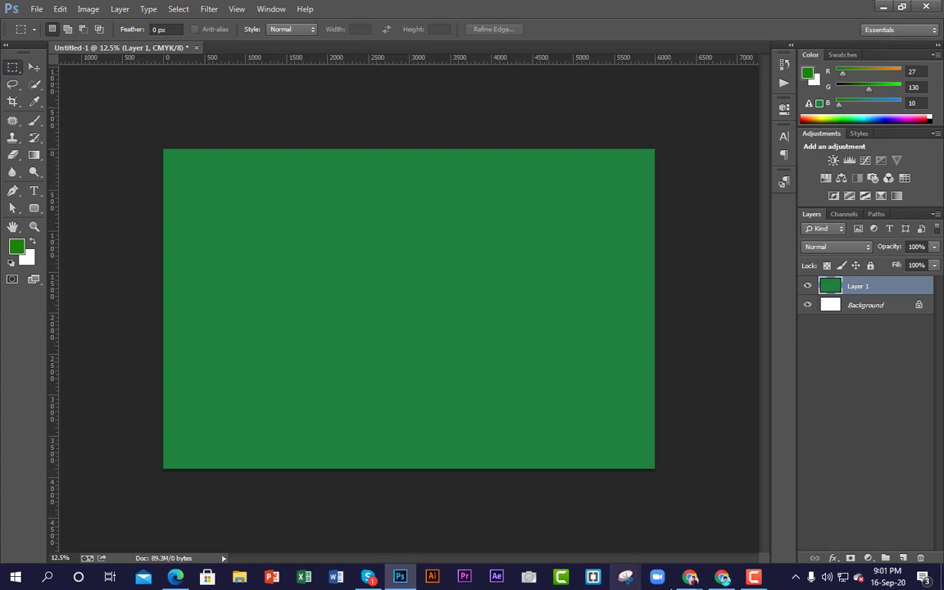
Switch to Google Meet, unmute the microphone and return to Photoshop.
click(574, 492)
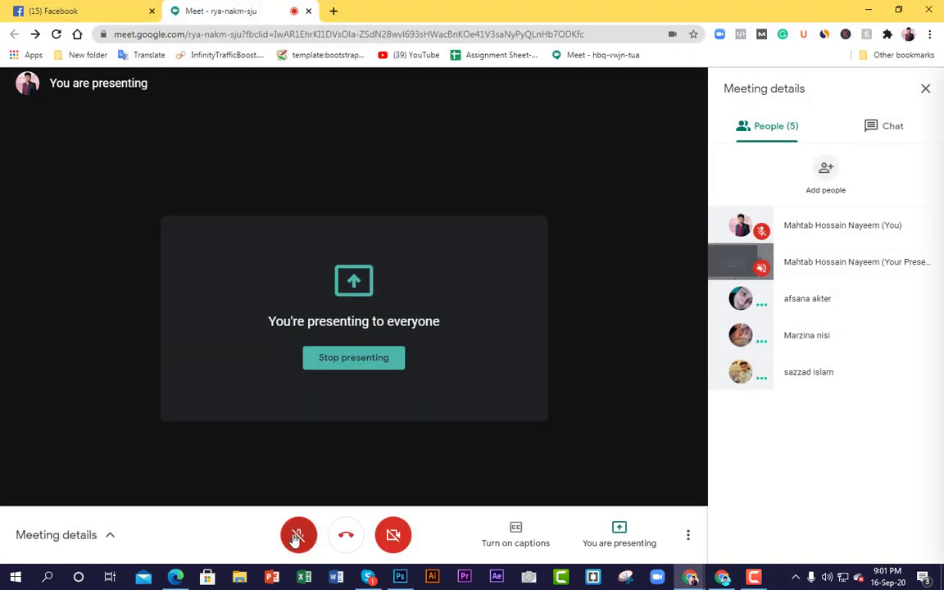
click(298, 534)
click(867, 10)
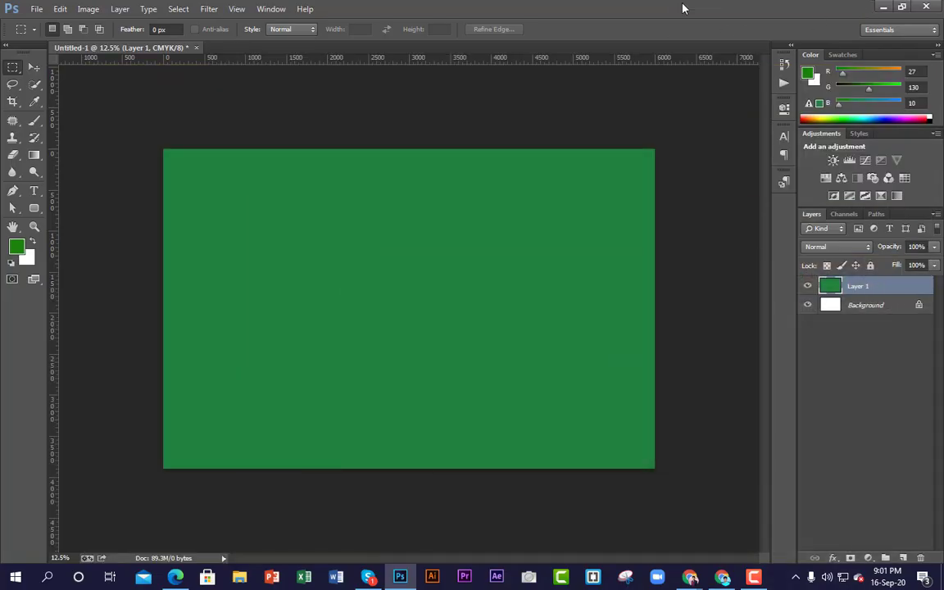
Delete the fully filled layer and step back through the history to the selected green rectangle on Layer 1.
key(Delete)
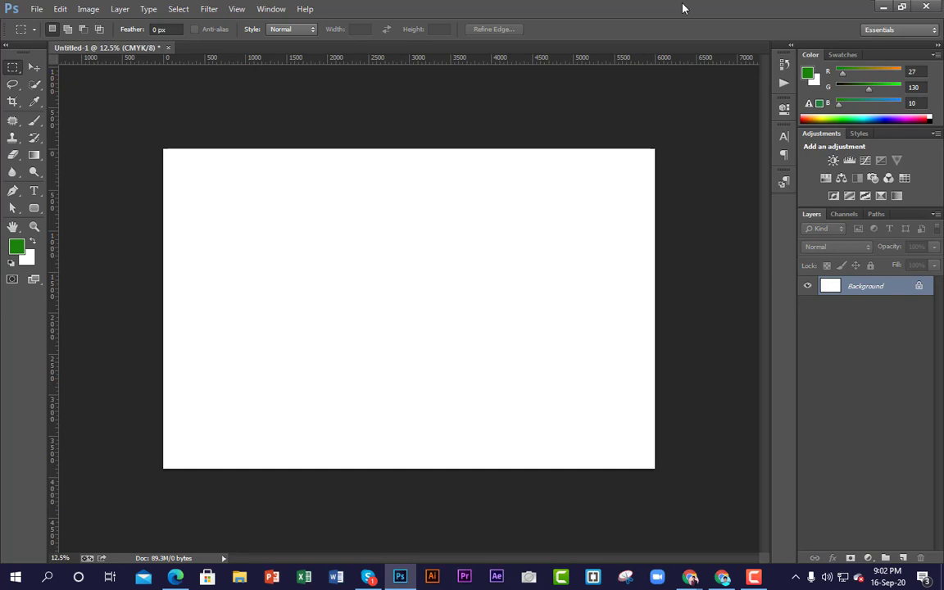
key(ctrl+shift+z)
key(ctrl+shift+z)
key(ctrl+shift+z)
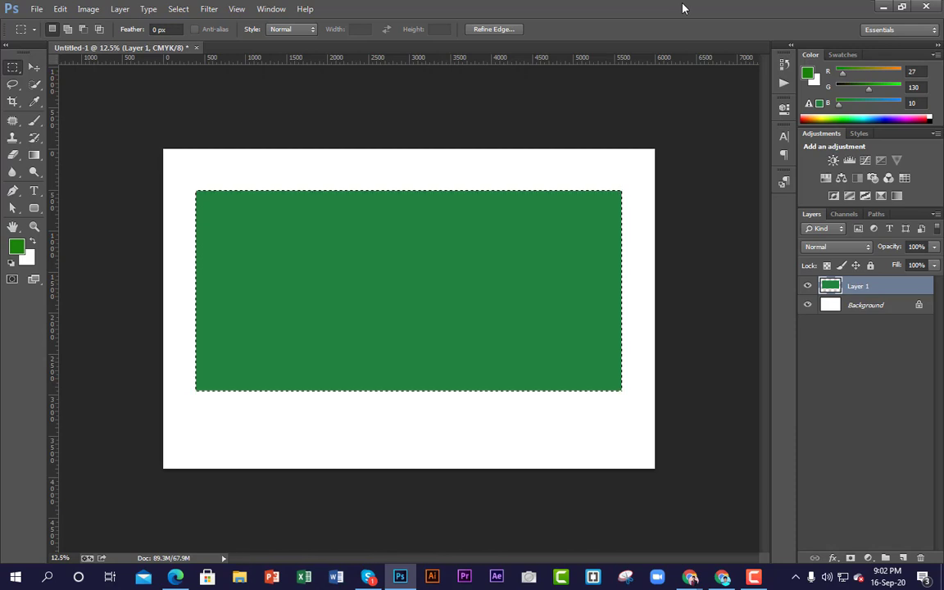
Drop the selection and replace the green rectangle's layer with a new empty layer above the Background.
key(ctrl+d)
key(Delete)
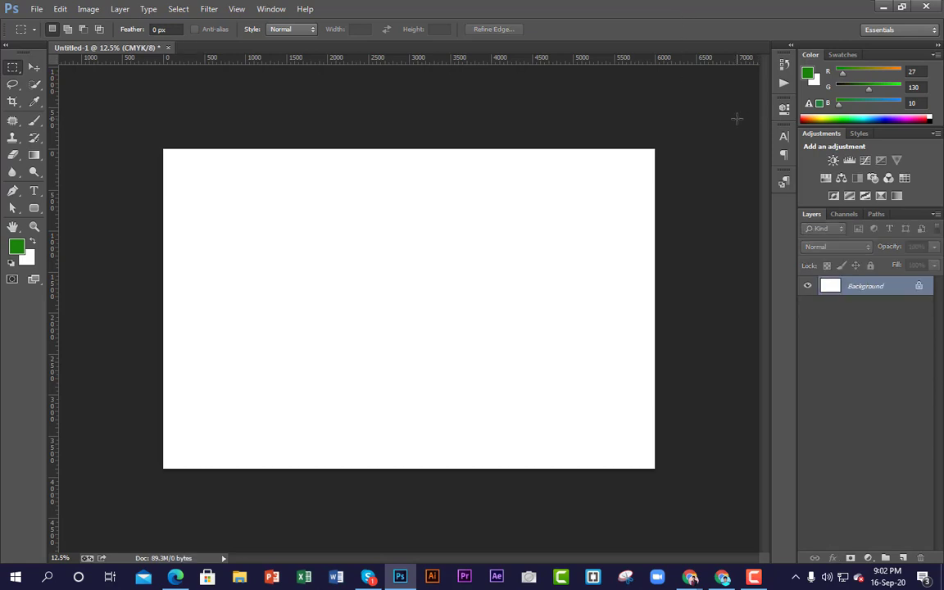
click(905, 557)
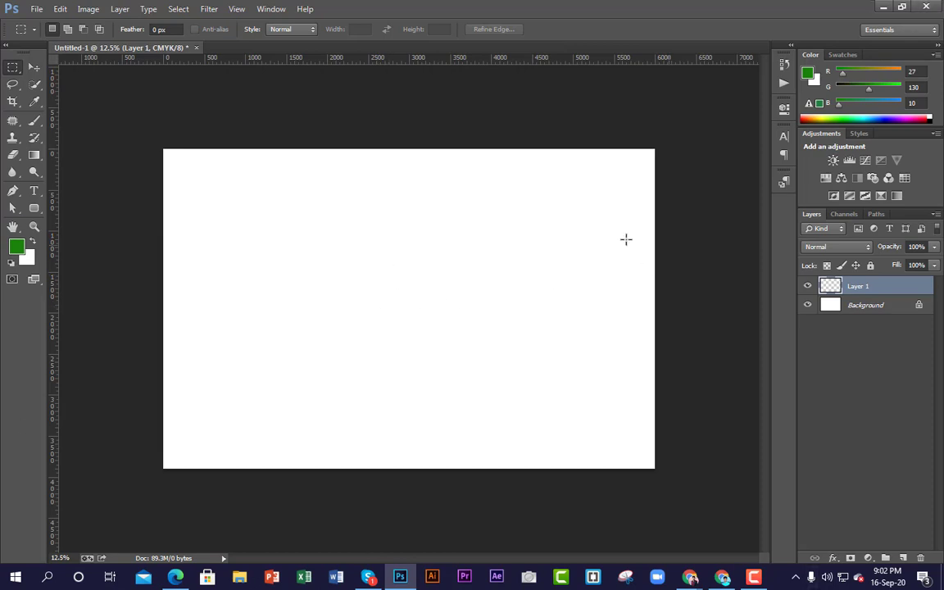
Set the foreground color to the brighter green #22b50a.
click(16, 246)
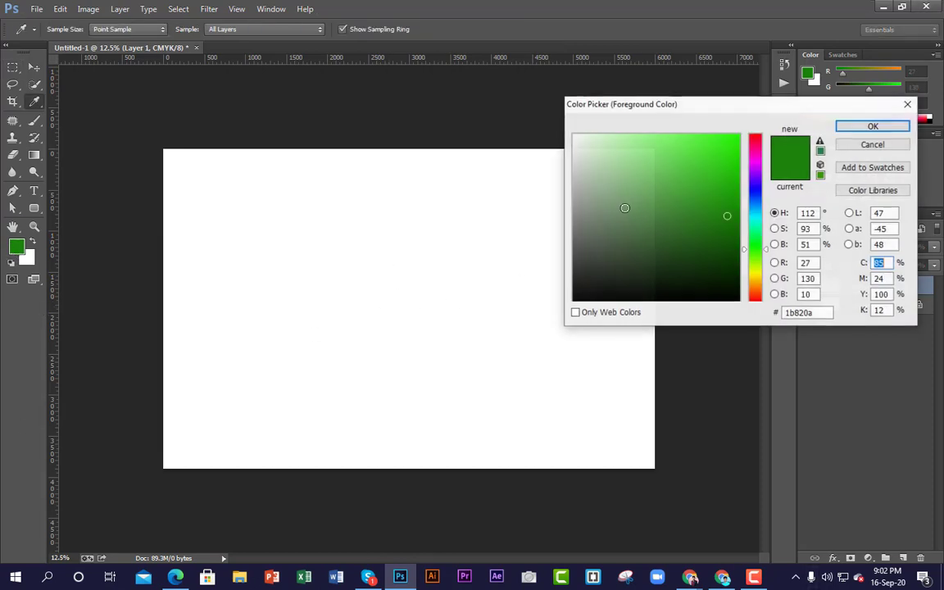
drag(734, 194, 733, 179)
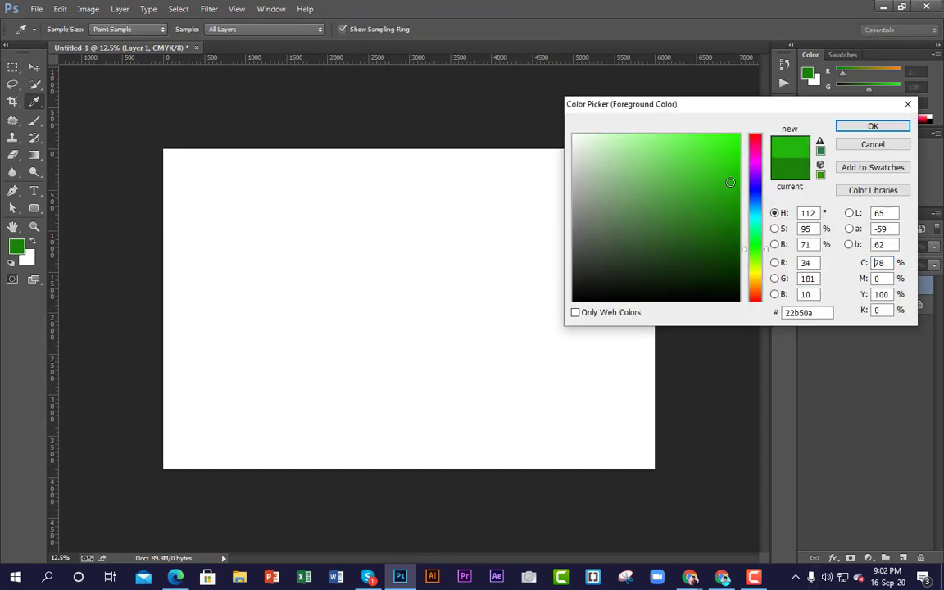
click(873, 127)
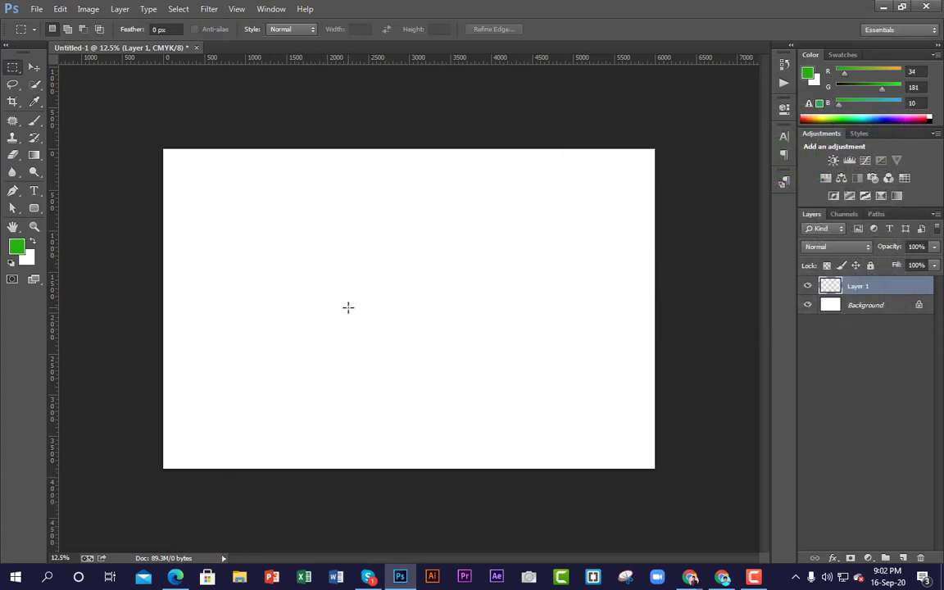
Fill the empty Layer 1 with the foreground color across the whole canvas and undo the fill.
key(alt+BackSpace)
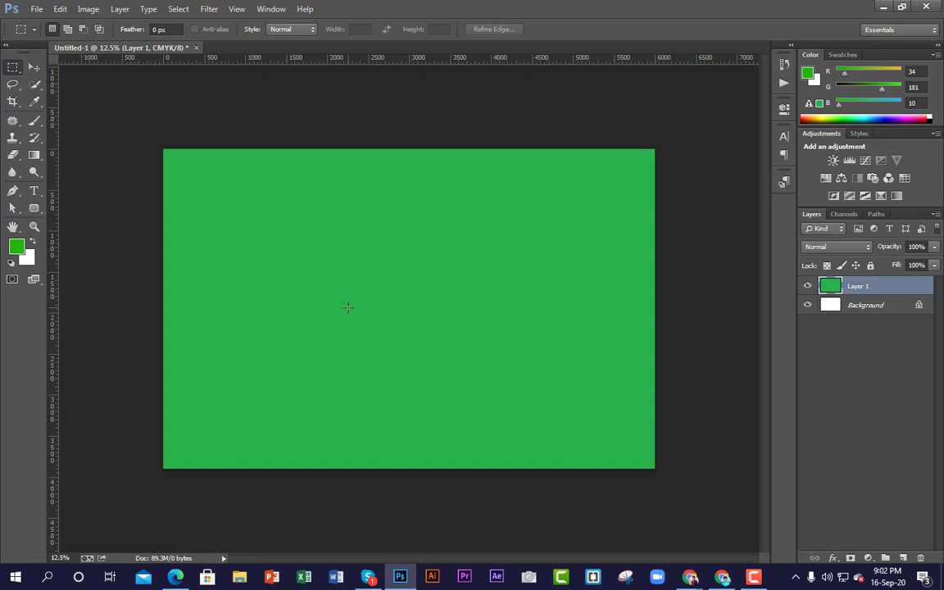
key(ctrl+z)
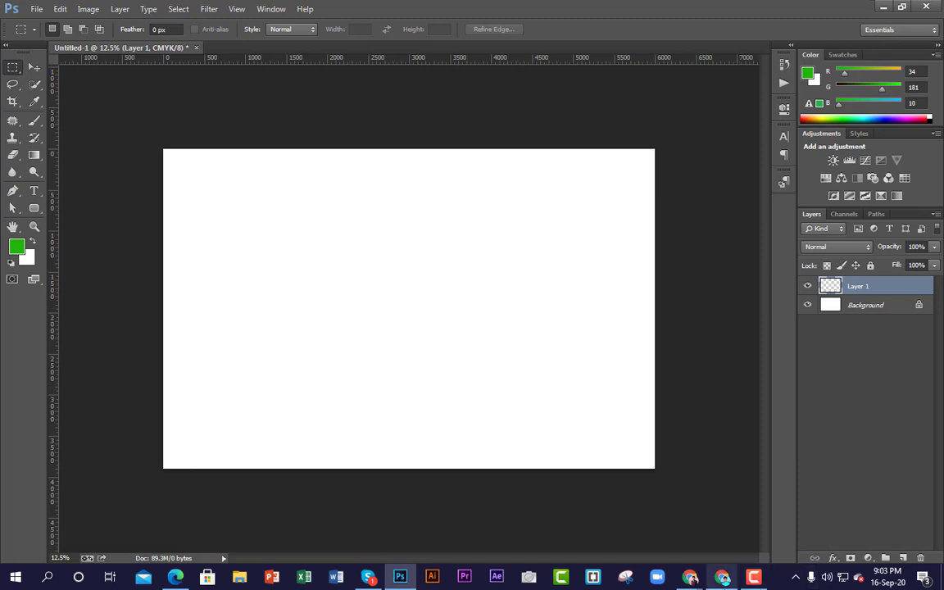
click(754, 577)
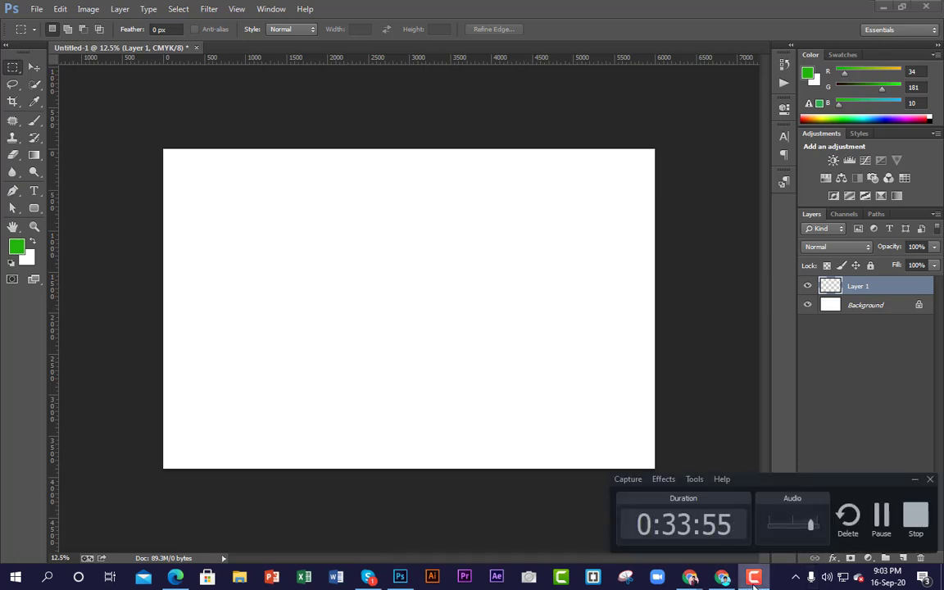
Select a wide rectangular area in the middle of the canvas on Layer 1 and fill it with the foreground green.
click(754, 578)
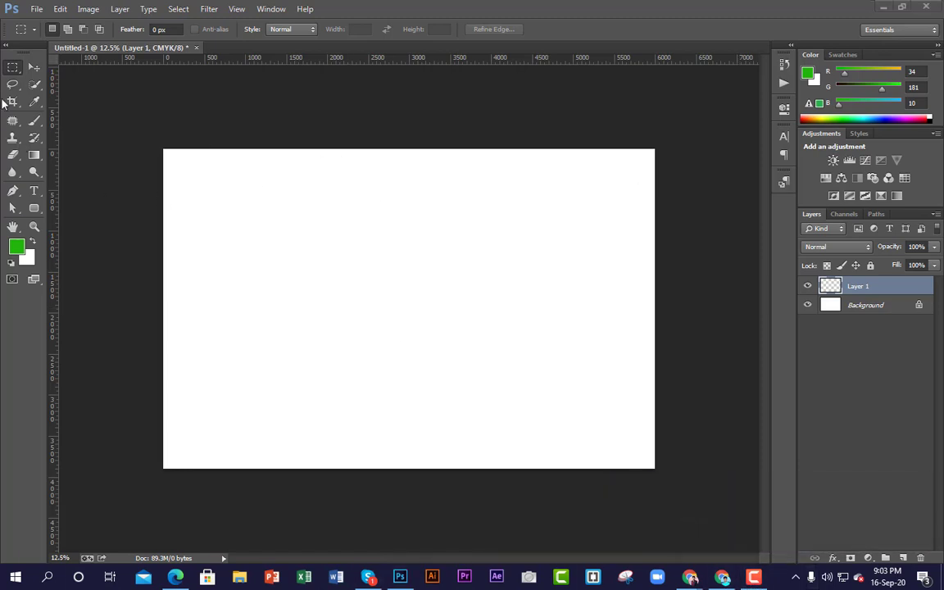
click(12, 70)
drag(230, 229, 602, 402)
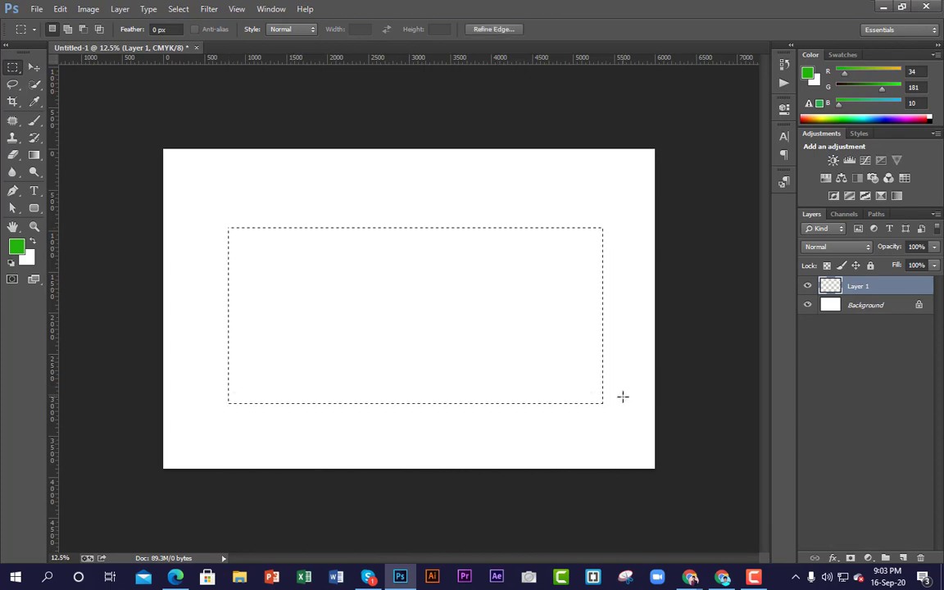
key(alt+BackSpace)
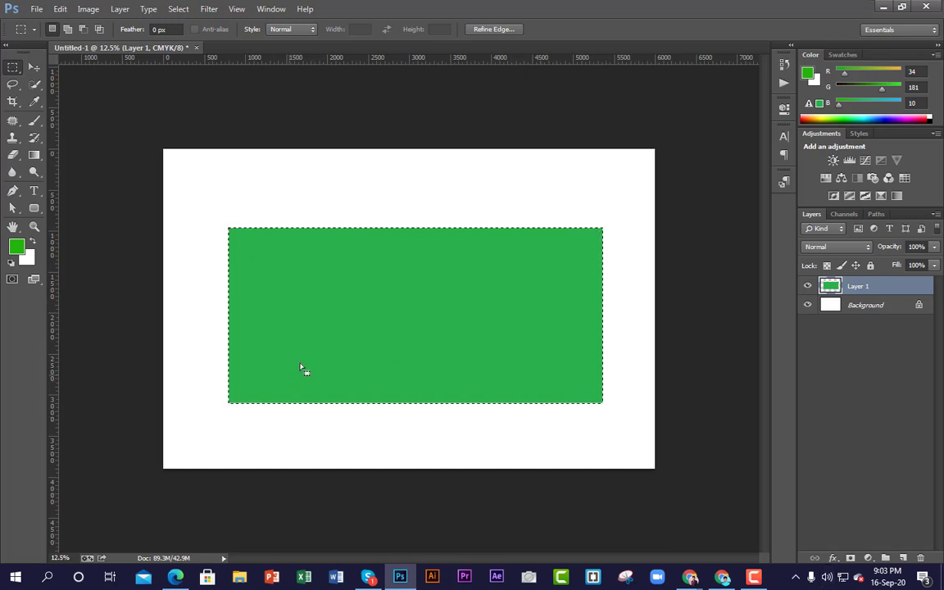
Deselect the filled rectangle, undo the deselection and deselect it again.
right_click(360, 293)
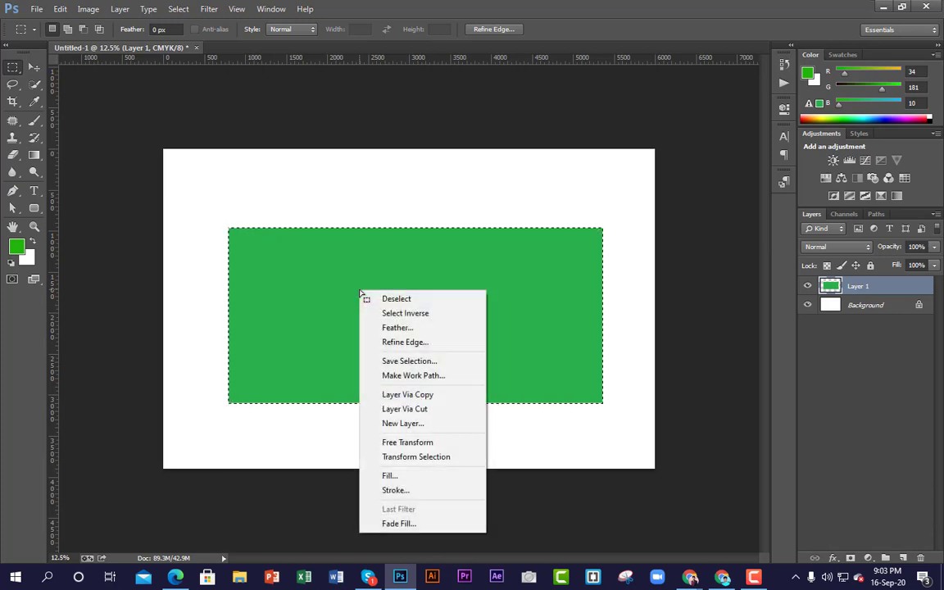
click(403, 299)
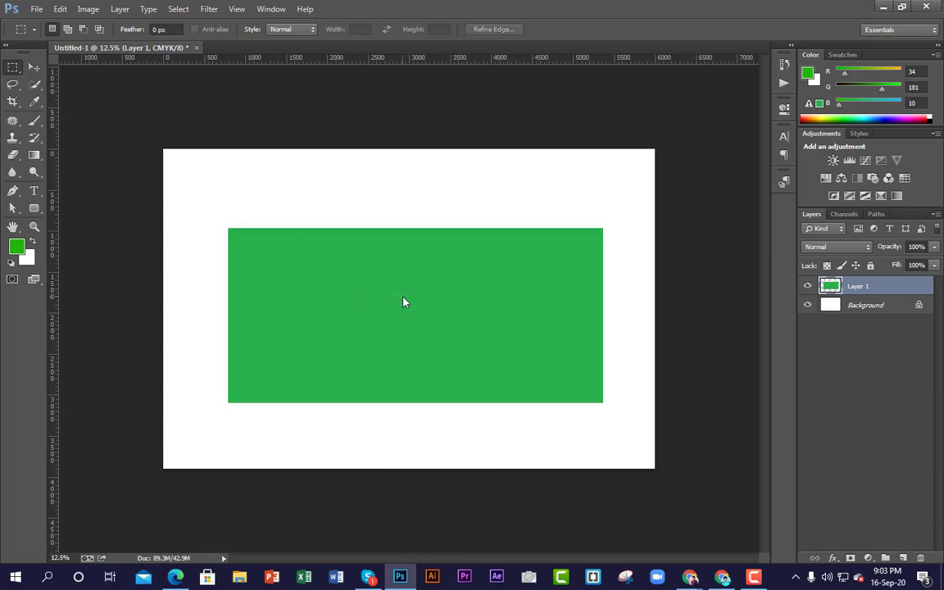
key(ctrl+z)
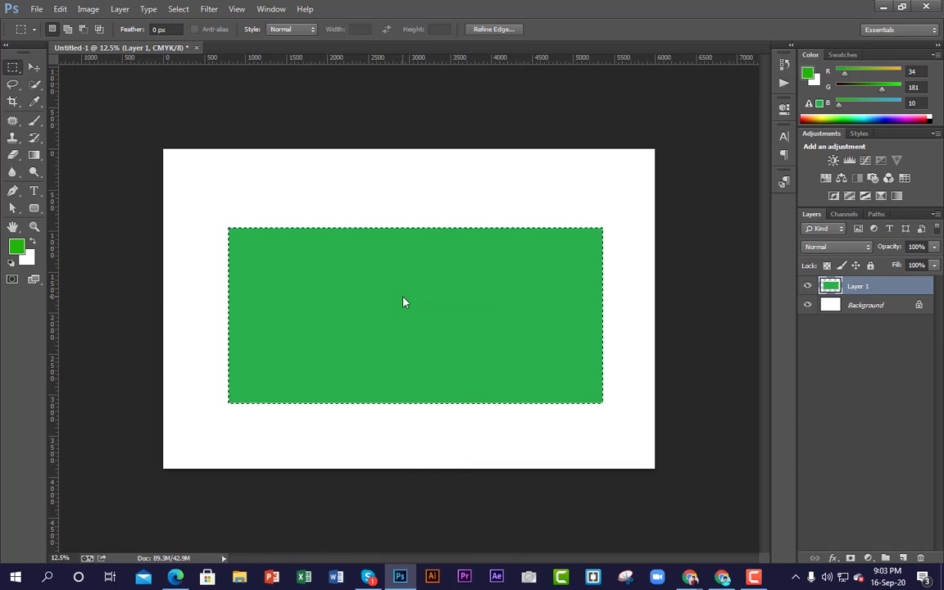
key(ctrl+d)
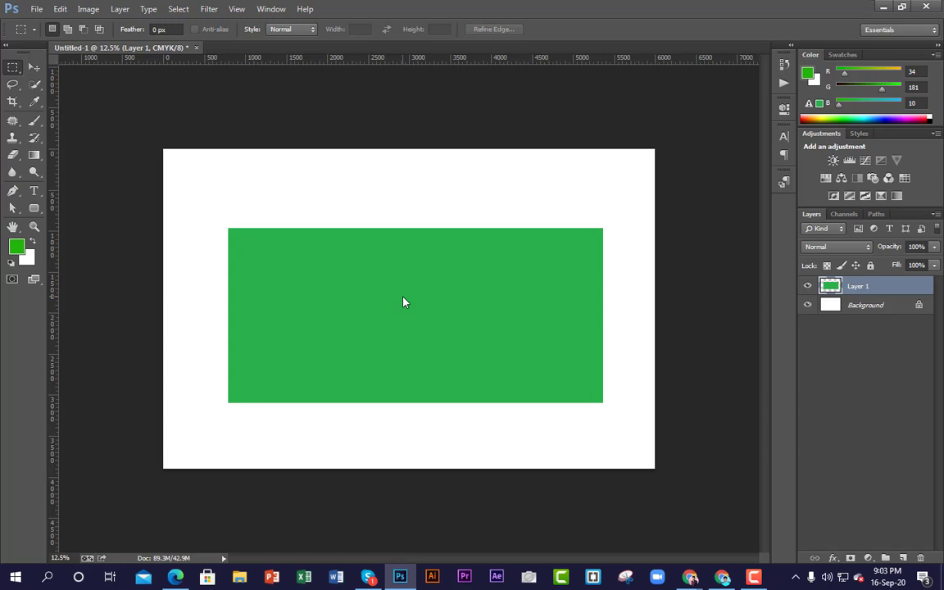
Switch to the Elliptical Marquee tool and draw two freeform practice ellipses over the green rectangle, clearing each selection.
right_click(8, 69)
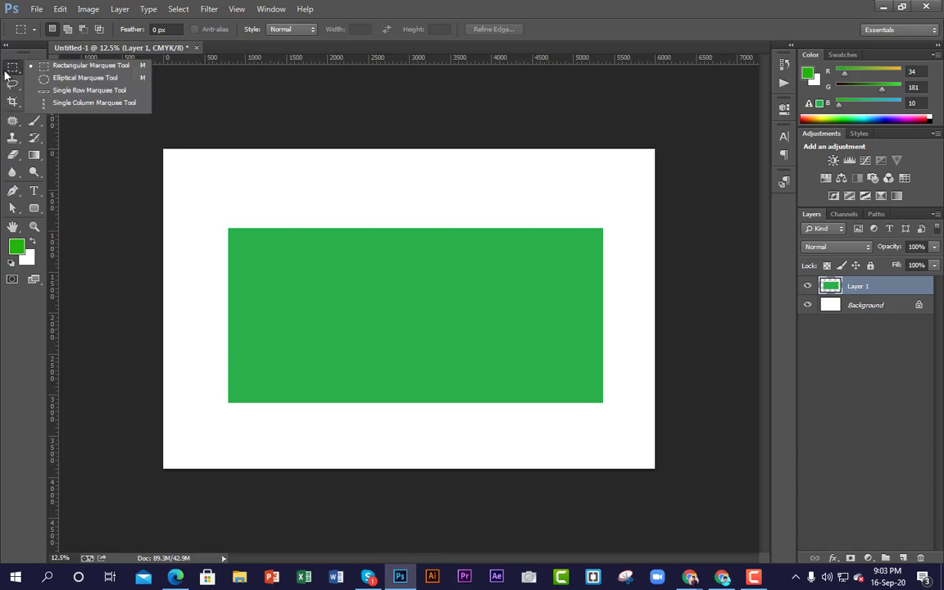
click(72, 75)
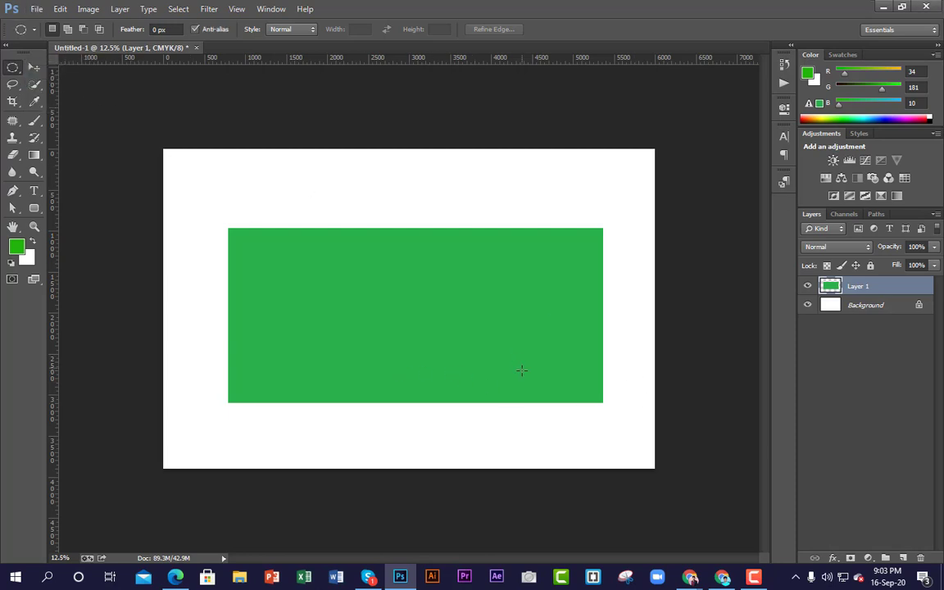
drag(297, 266, 467, 369)
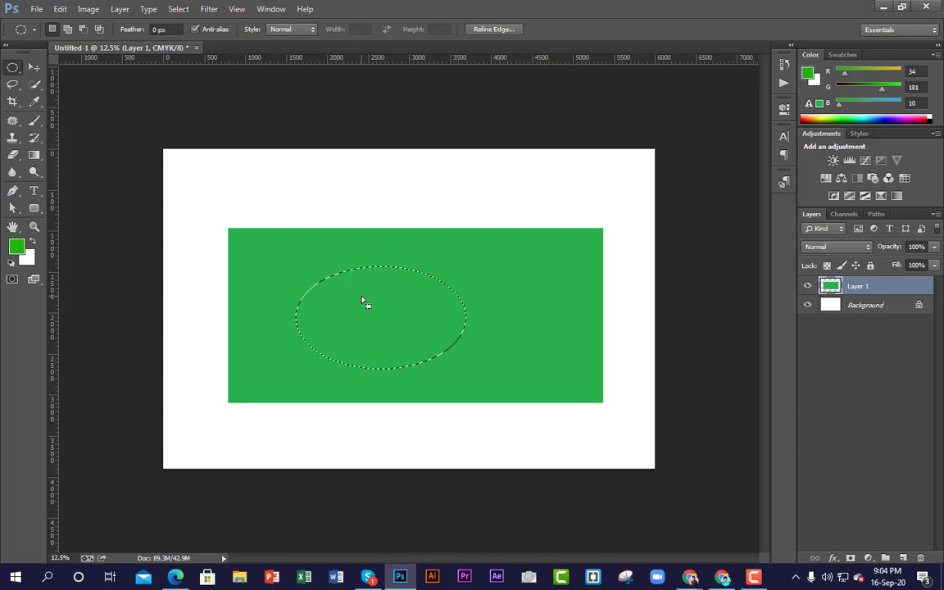
key(ctrl+d)
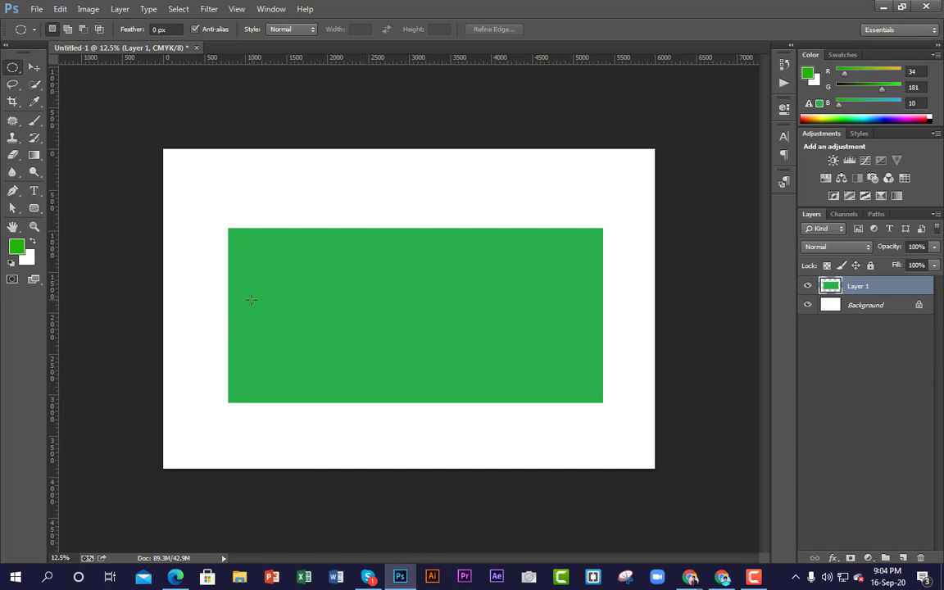
drag(280, 267, 489, 362)
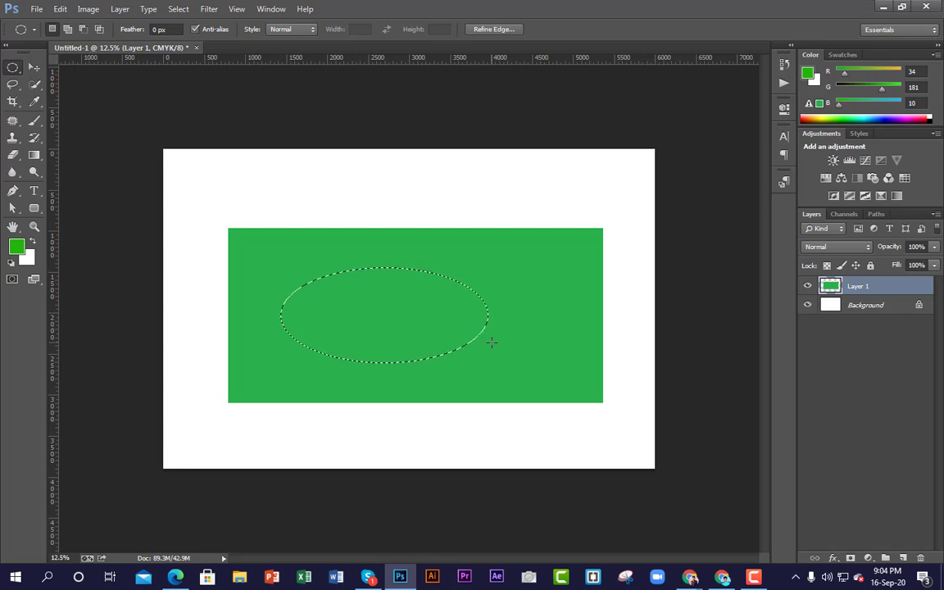
click(492, 342)
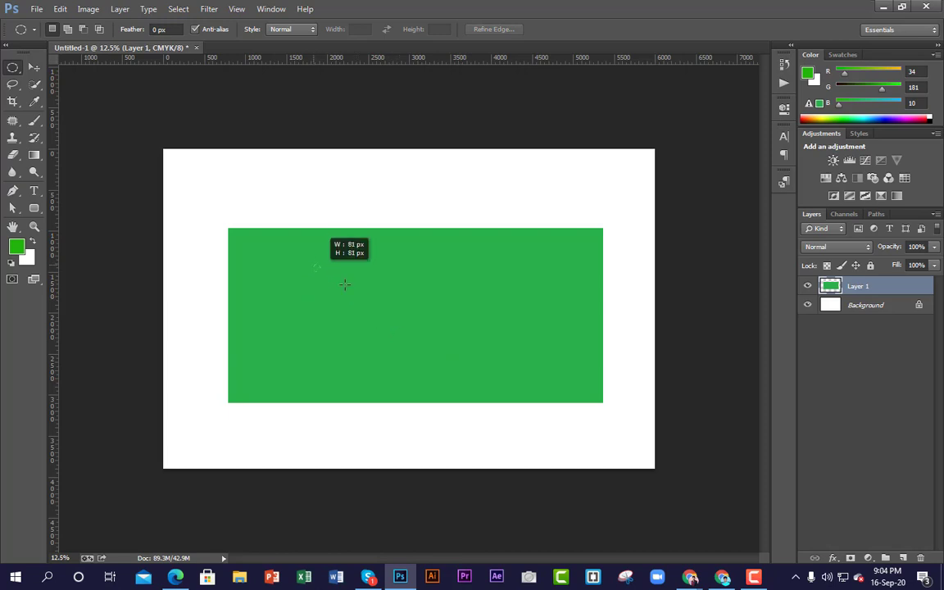
Practise a perfect-circle selection, a freeform ellipse and another perfect circle over the green rectangle, clearing each one.
drag(344, 285, 488, 382)
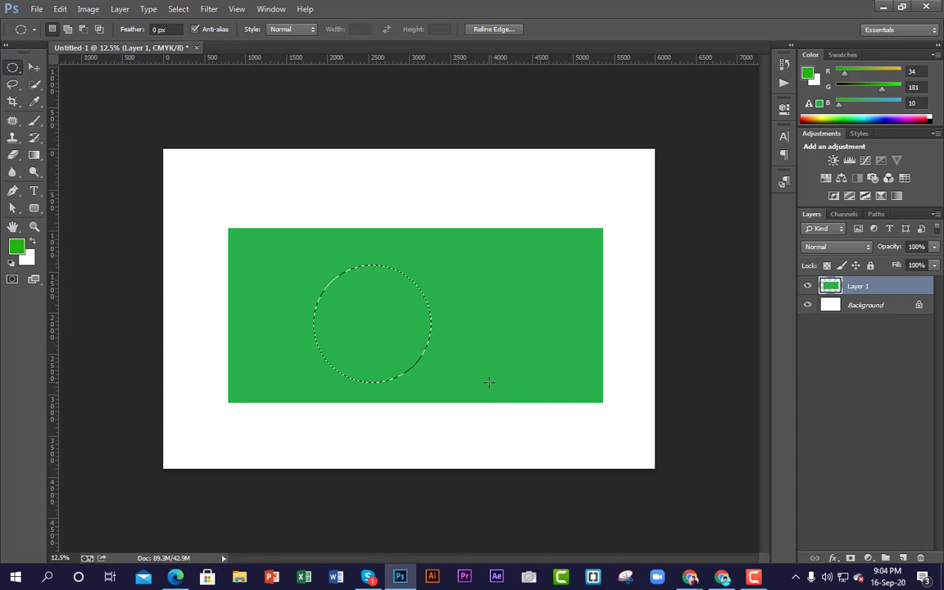
click(459, 244)
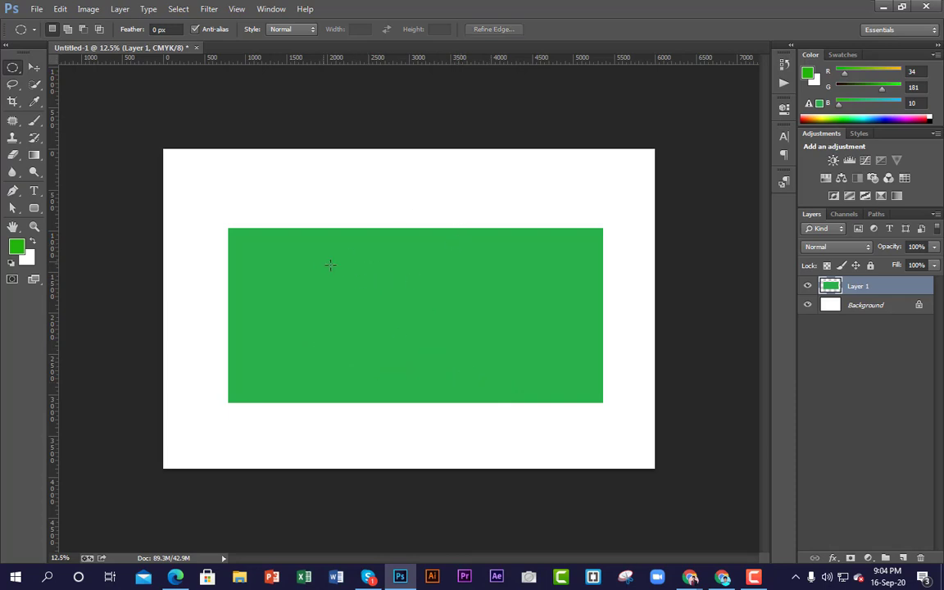
drag(326, 262, 556, 358)
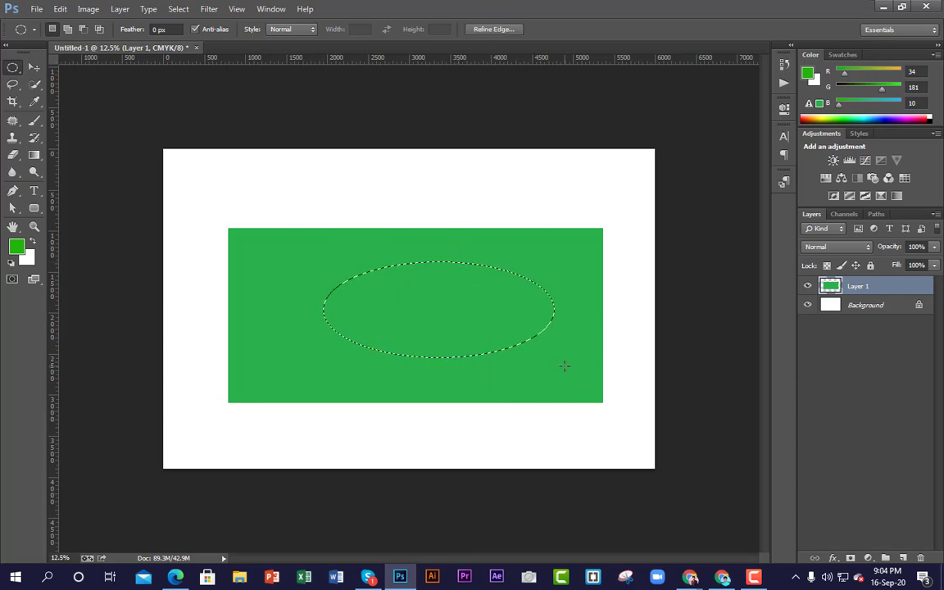
click(564, 366)
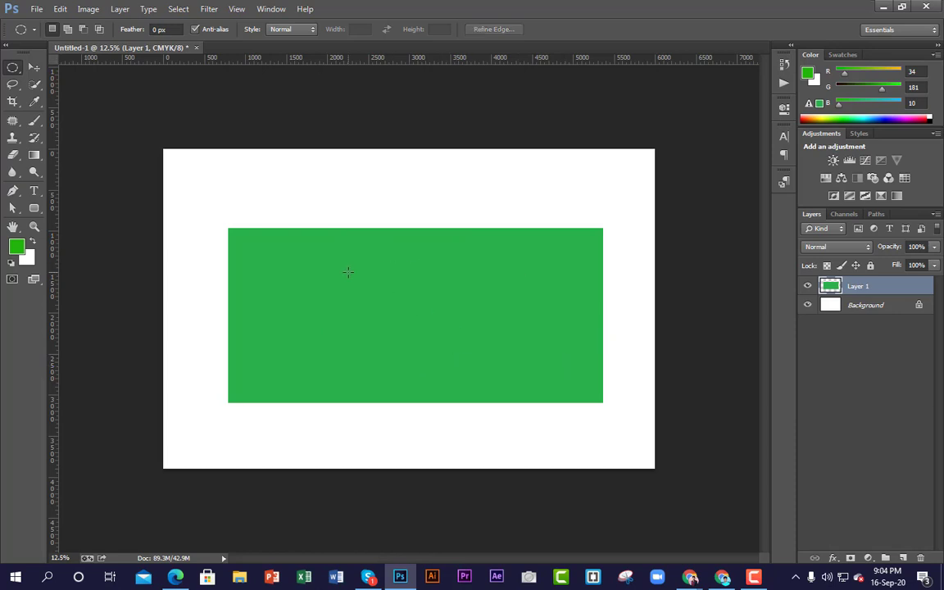
drag(347, 272, 508, 382)
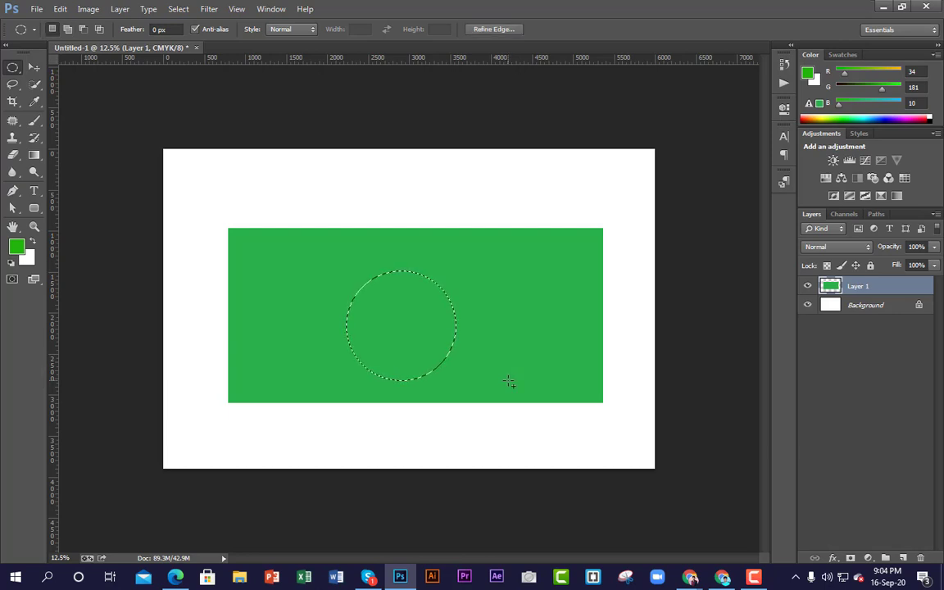
click(508, 382)
Discard a trial circle and make a perfect-circle selection on the left half of the green rectangle.
drag(347, 278, 453, 361)
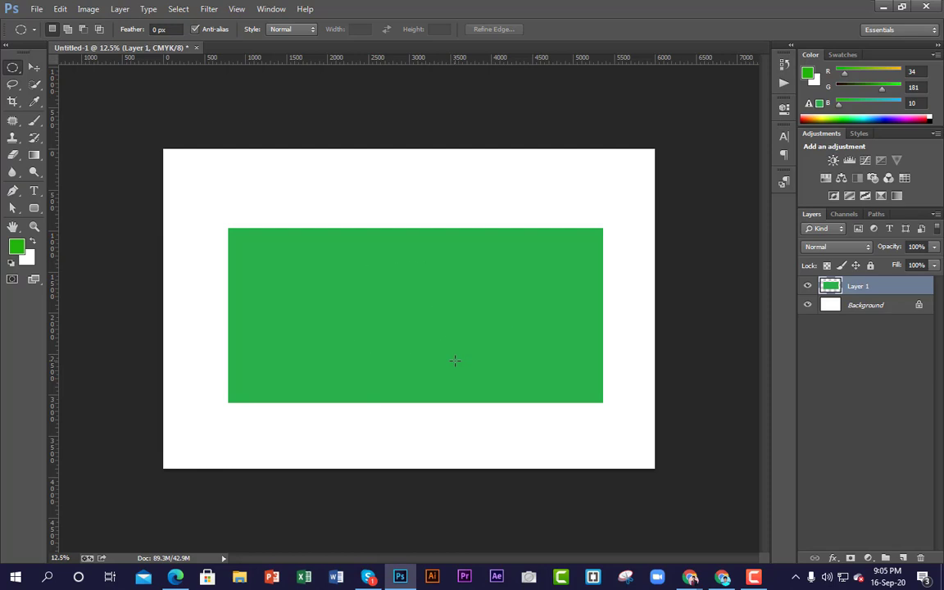
click(503, 257)
drag(304, 255, 447, 369)
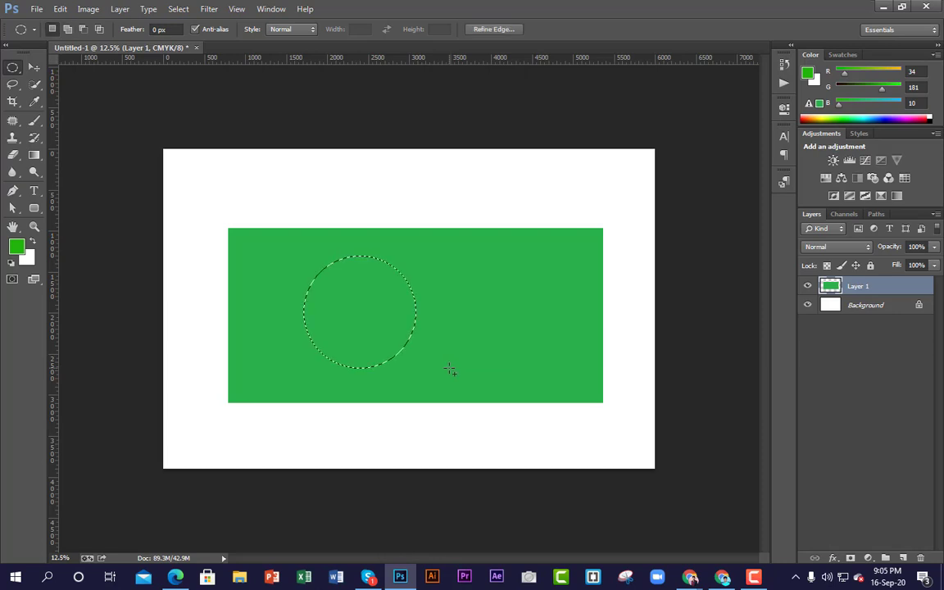
Set the background color to red #d90707, fill the circular selection on Layer 1 with it and deselect.
click(26, 262)
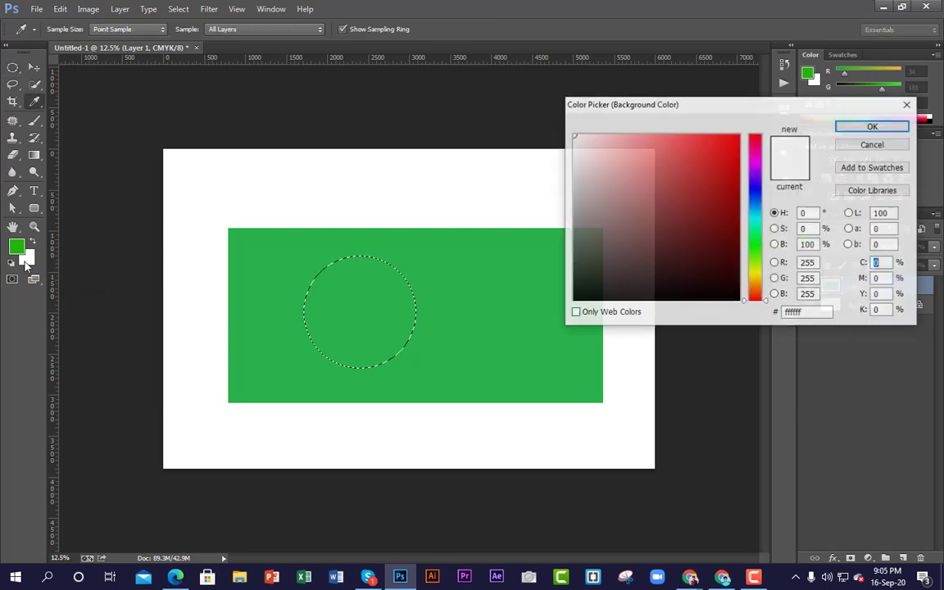
click(756, 134)
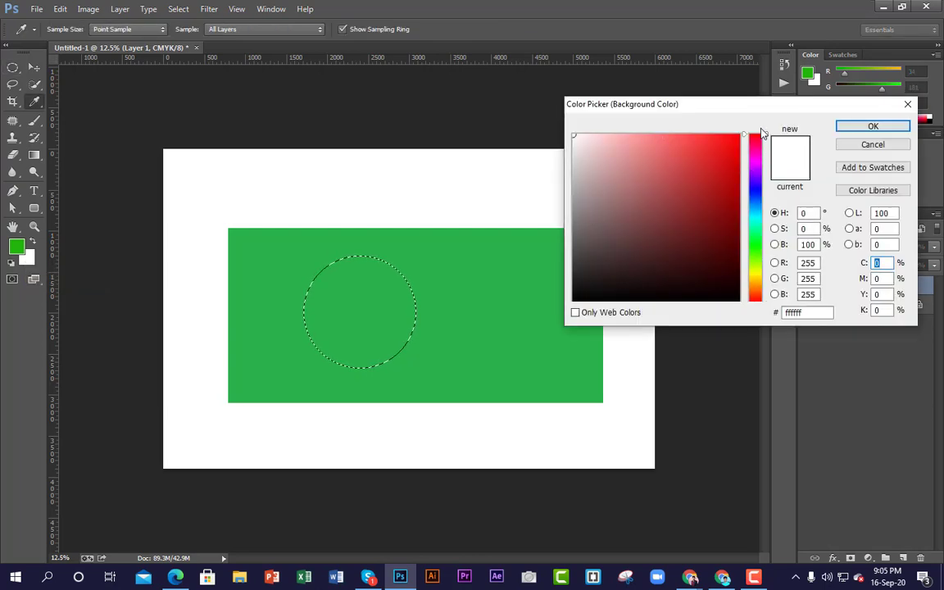
click(758, 299)
mouse_move(728, 165)
mouse_down()
mouse_move(733, 144)
mouse_move(735, 158)
mouse_up()
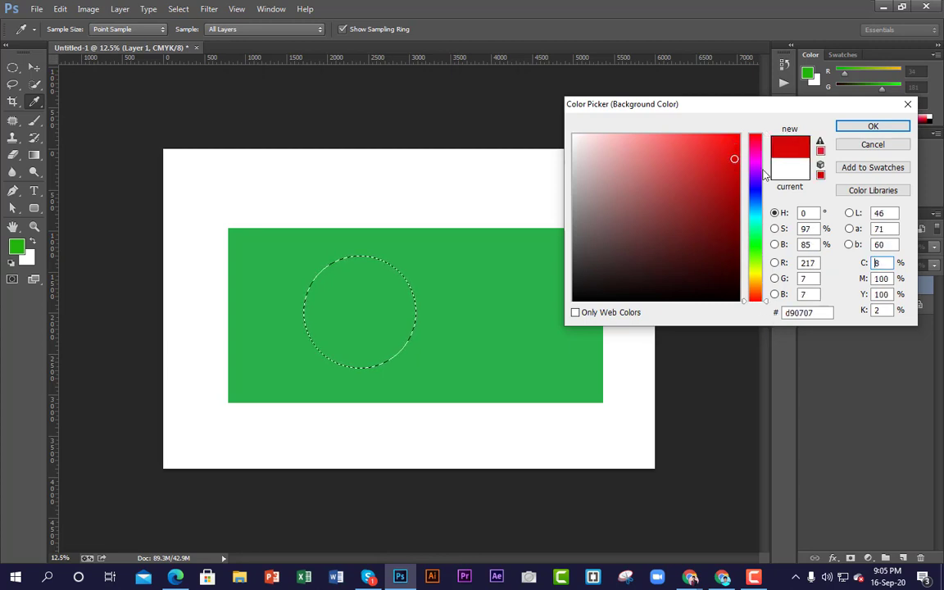
click(874, 128)
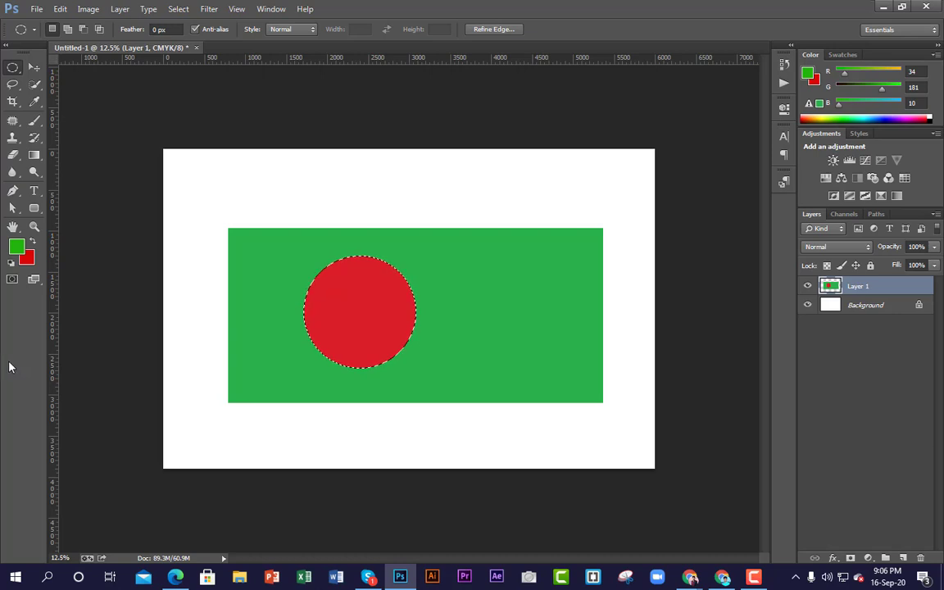
key(ctrl+d)
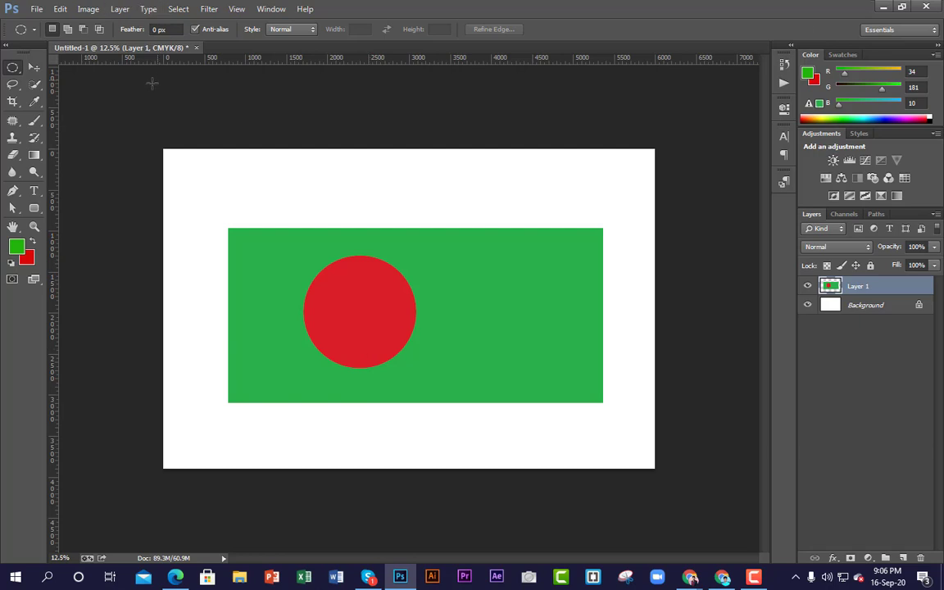
Move Layer 1 around the canvas with the Move tool to demonstrate that the circle and rectangle share one layer.
click(31, 68)
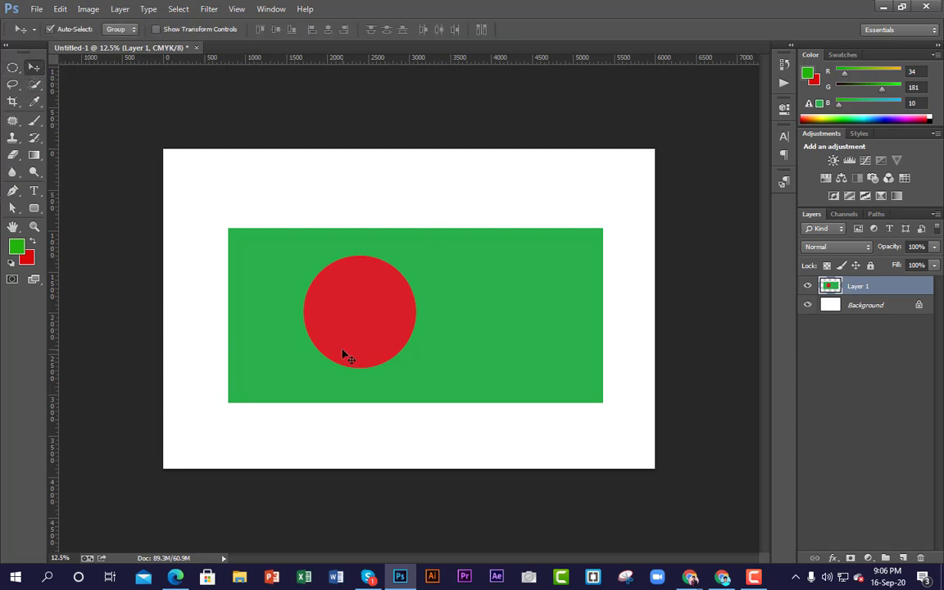
drag(367, 331, 420, 322)
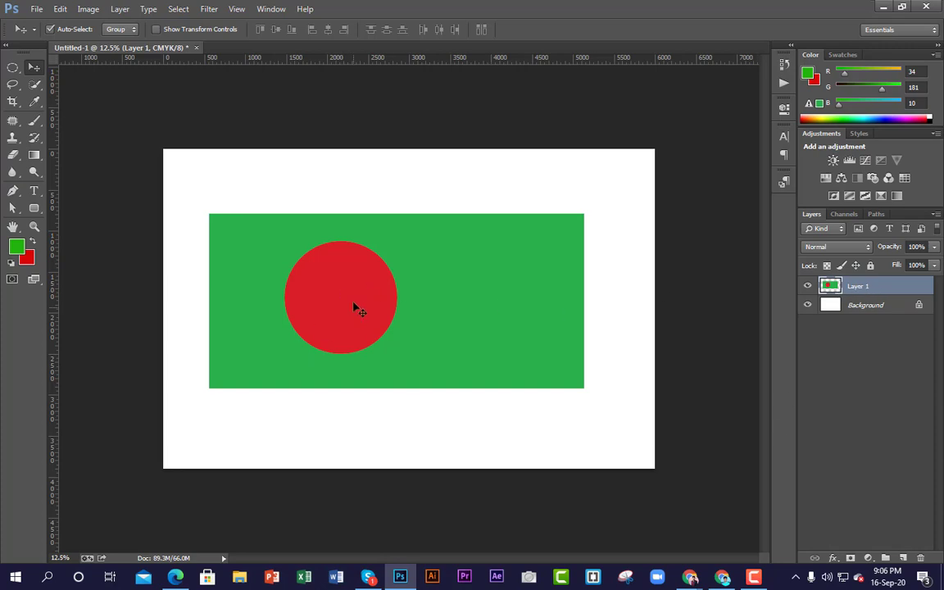
mouse_move(344, 296)
mouse_down()
mouse_move(443, 296)
mouse_move(336, 287)
mouse_up()
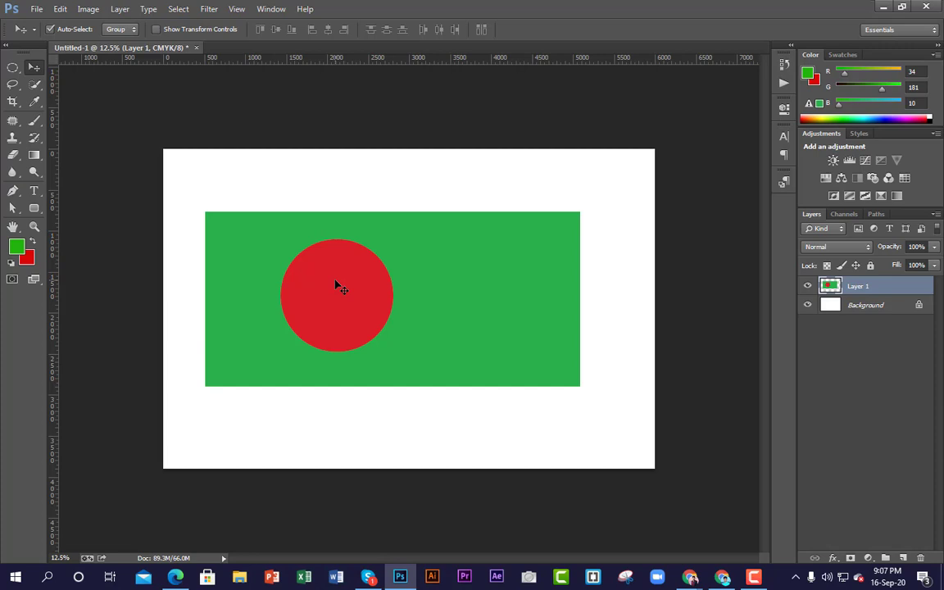
drag(345, 283, 395, 328)
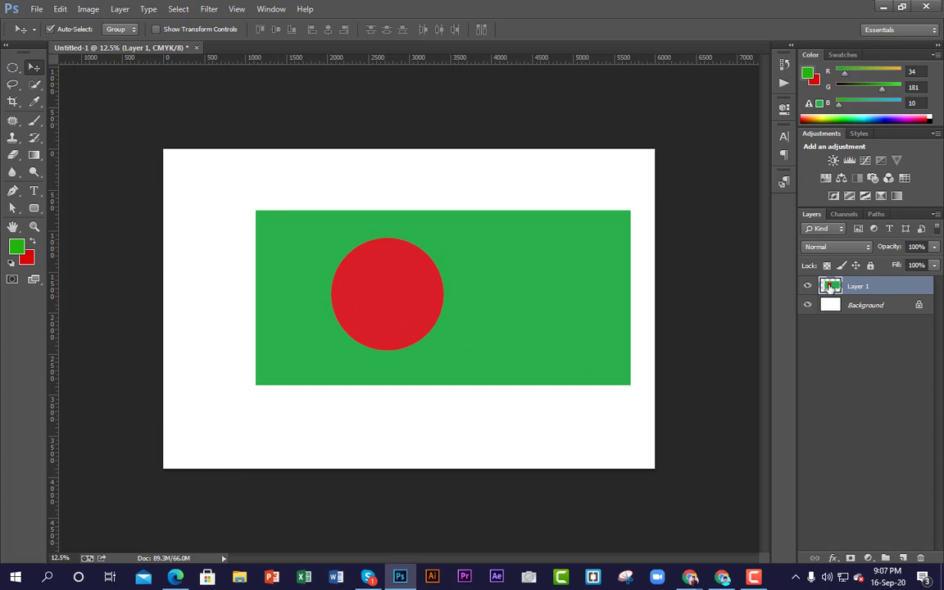
drag(463, 302, 428, 312)
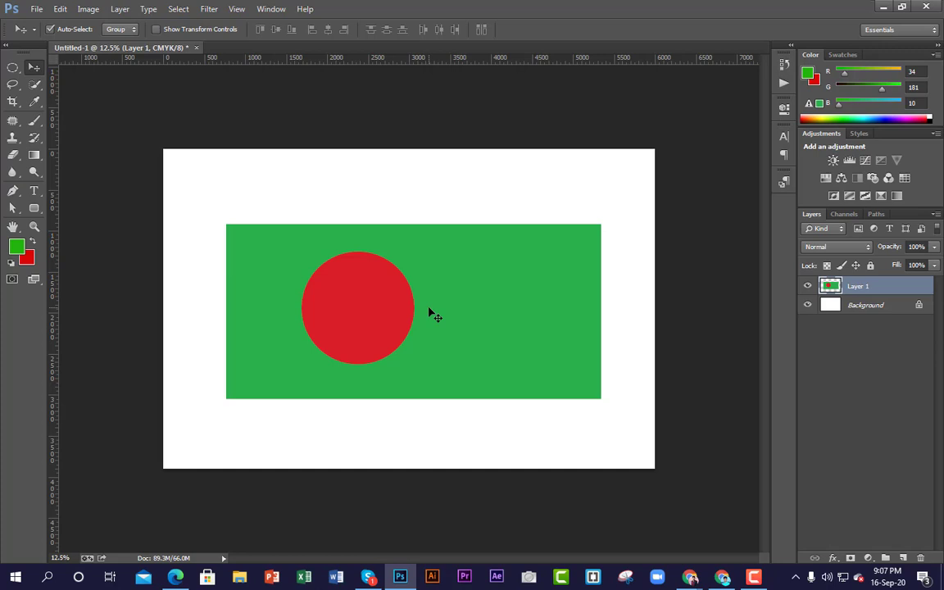
Step back through the history to the plain green rectangle, undoing the layer moves and the red circle.
key(ctrl+alt+z)
key(ctrl+alt+z)
key(ctrl+alt+z)
key(ctrl+alt+z)
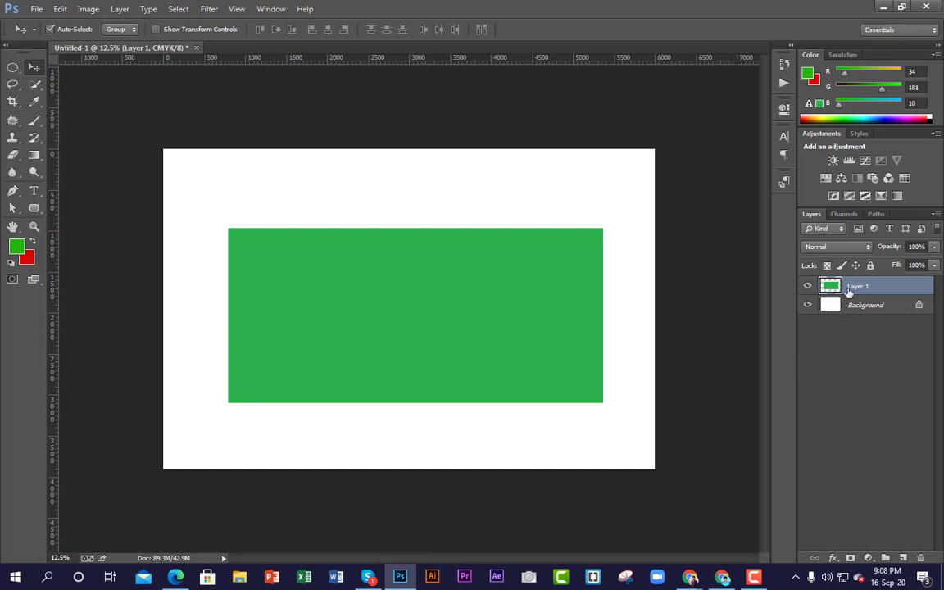
Add a new layer above Layer 1, fill a perfect-circle selection near the rectangle's middle with the background red, and deselect.
click(903, 558)
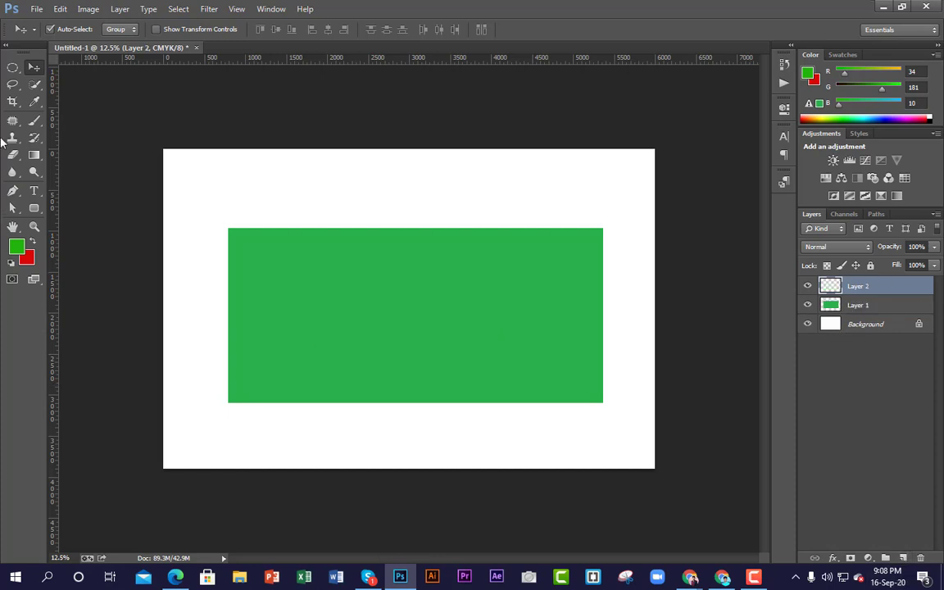
click(13, 67)
drag(350, 285, 461, 381)
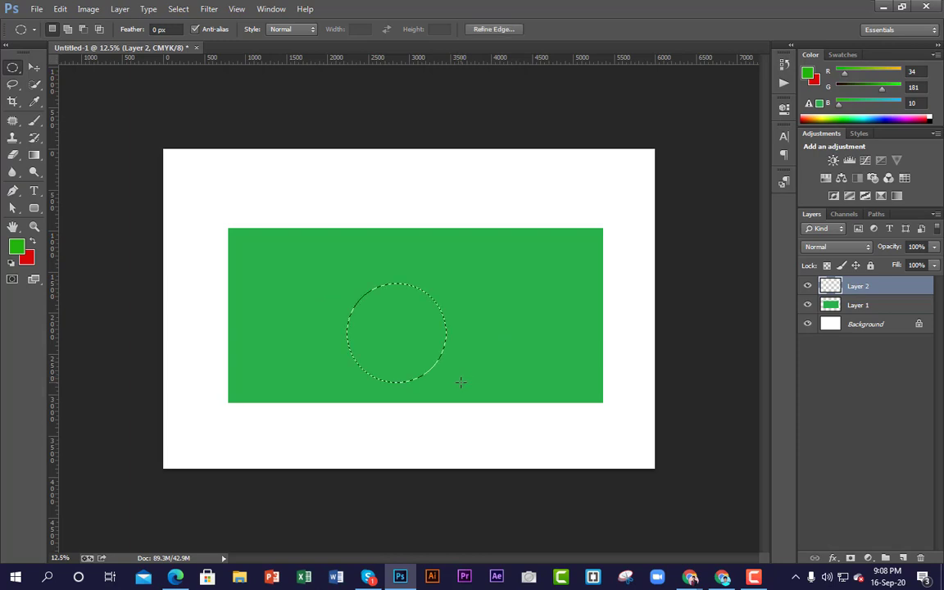
key(ctrl+BackSpace)
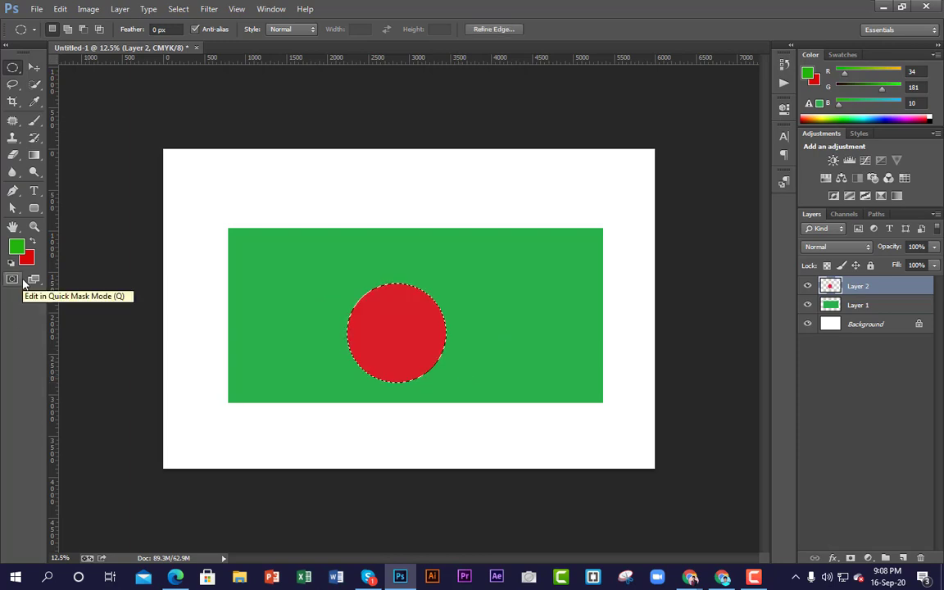
key(ctrl+d)
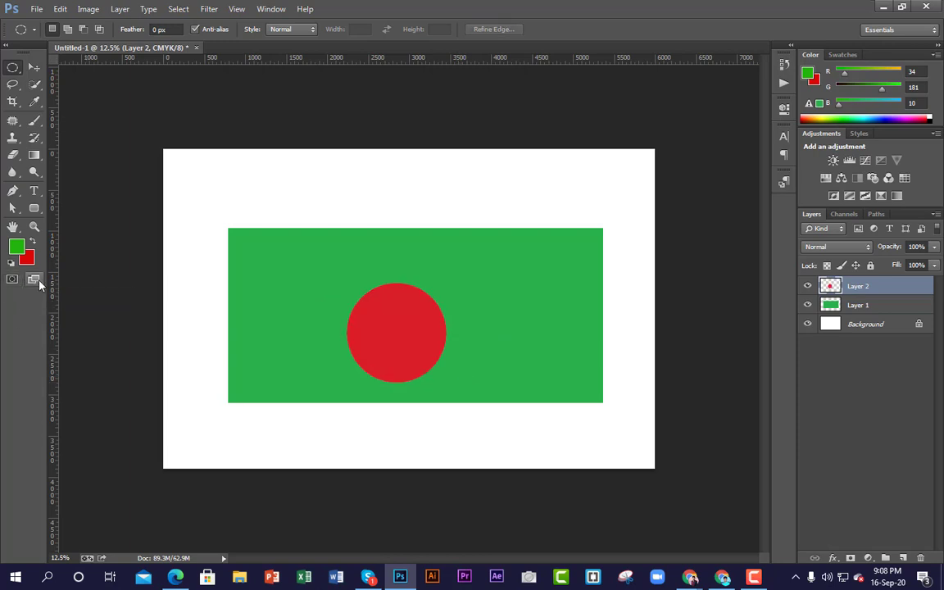
Move the red circle and the green rectangle independently with the Move tool, finishing with the circle centered on the rectangle.
click(34, 66)
drag(440, 316, 385, 286)
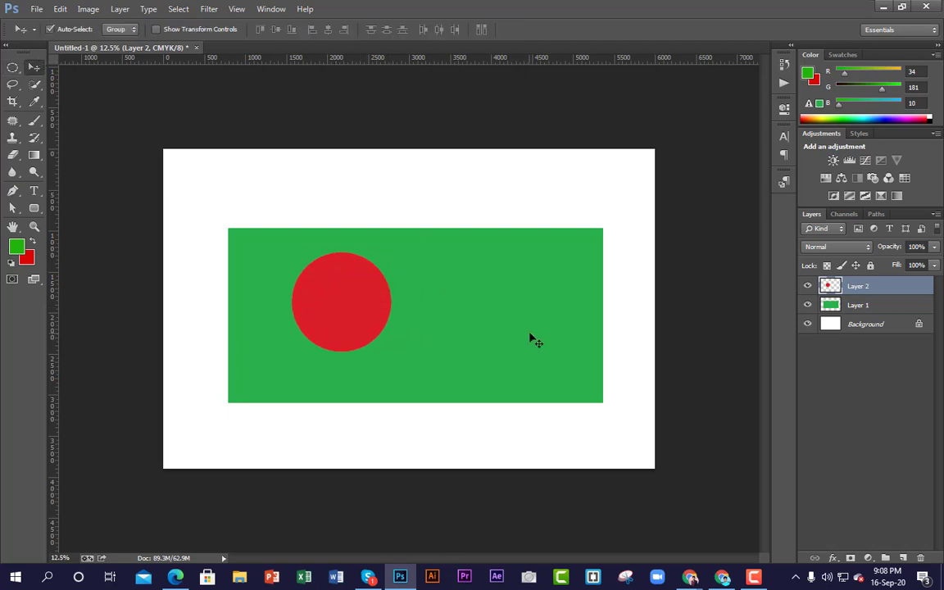
drag(531, 338, 490, 326)
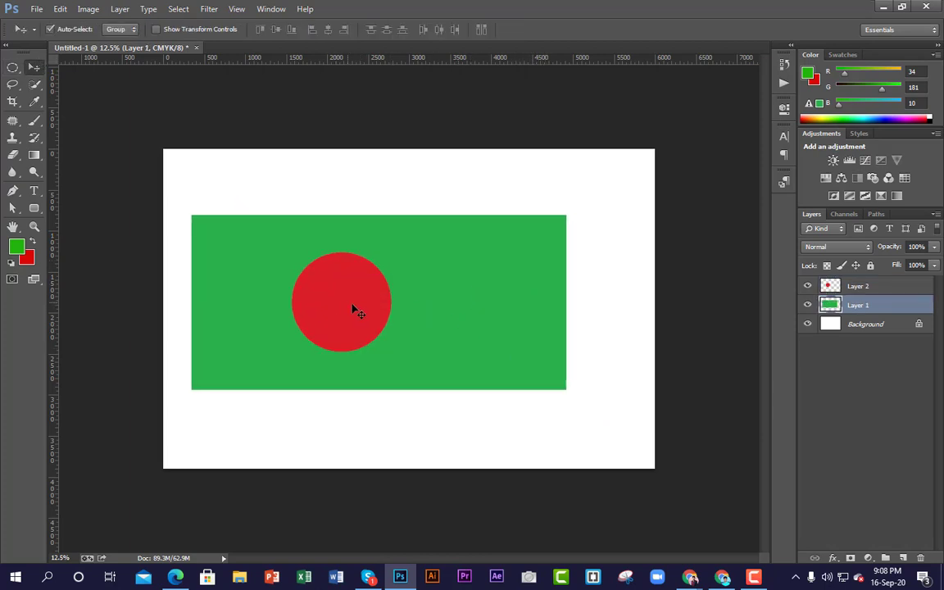
drag(354, 310, 390, 322)
drag(487, 284, 514, 285)
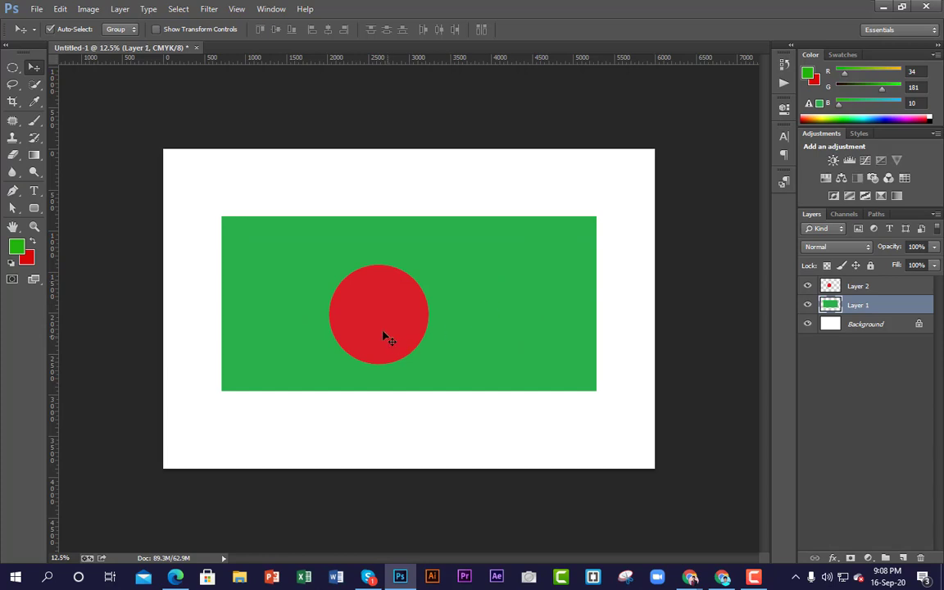
drag(386, 337, 409, 319)
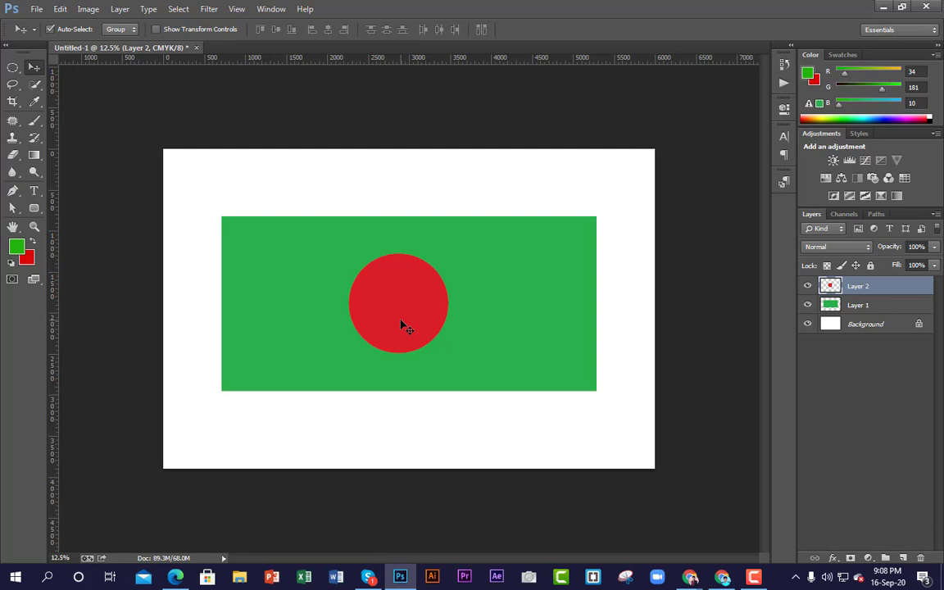
drag(390, 309, 440, 345)
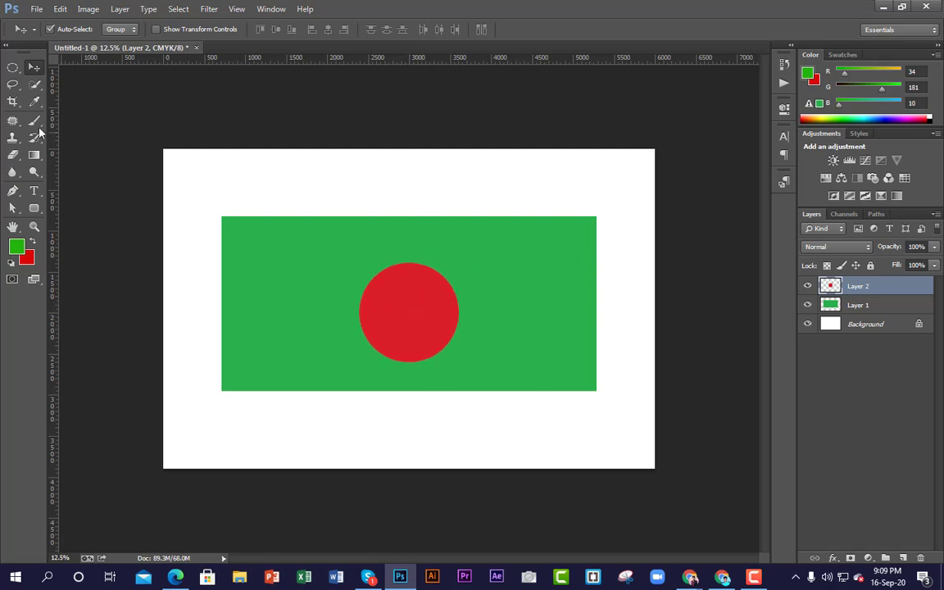
Try to outline the existing red circle with a new elliptical marquee selection, and deselect it.
click(13, 70)
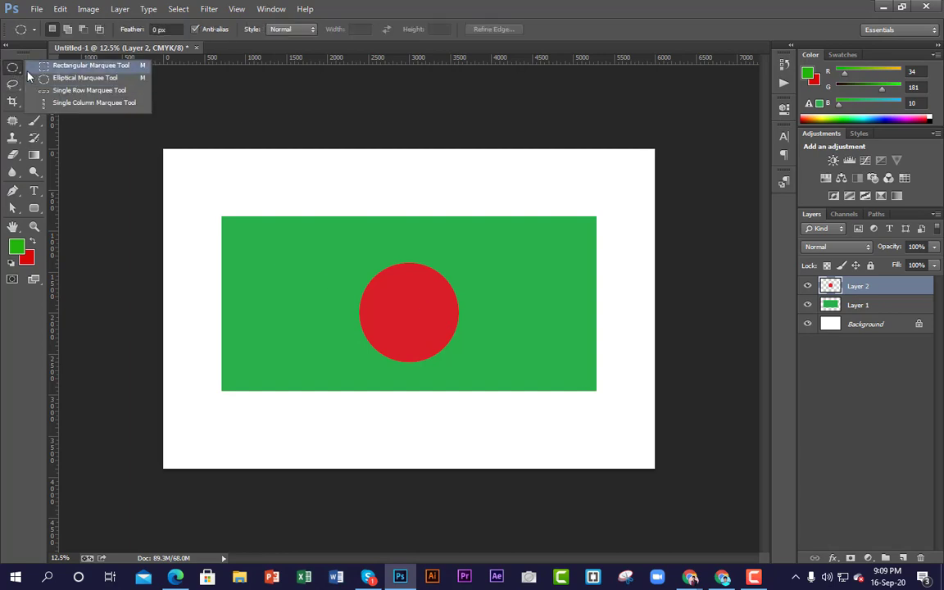
click(85, 78)
drag(387, 292, 437, 356)
click(539, 390)
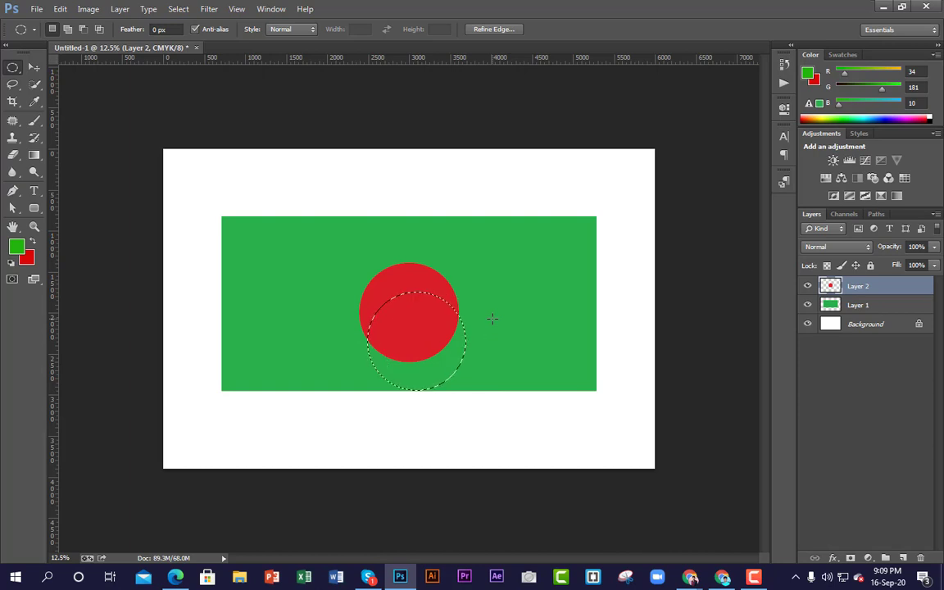
key(ctrl+d)
click(34, 66)
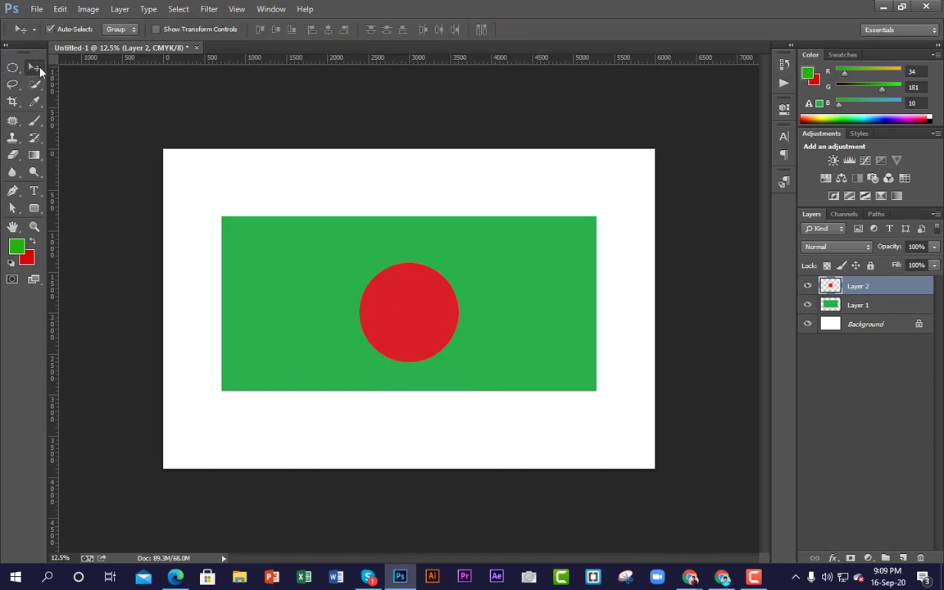
Load Layer 2's circle as a selection, fill it with a new blue background color #17a2fa, and deselect.
click(873, 300)
click(871, 289)
ctrl+click(830, 289)
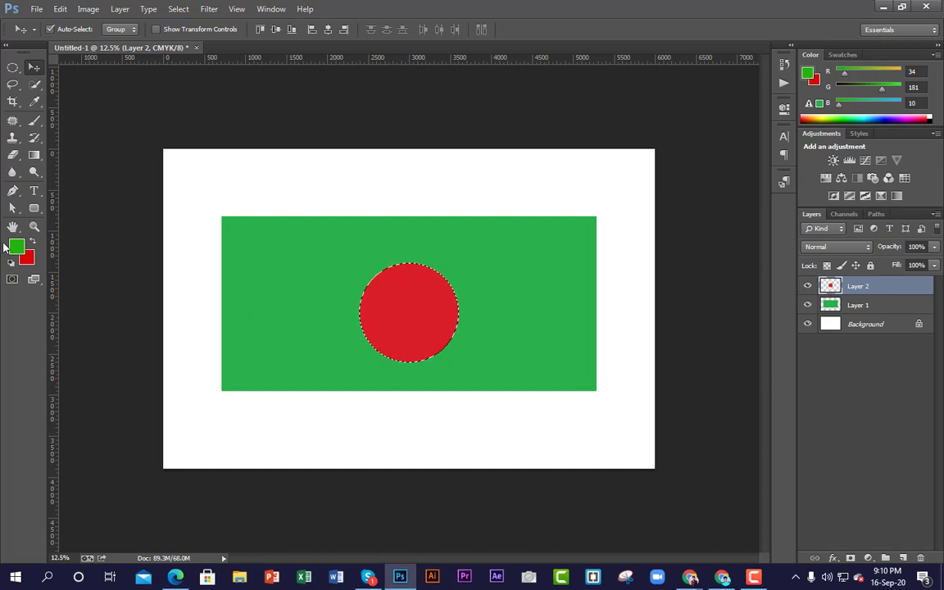
key(i)
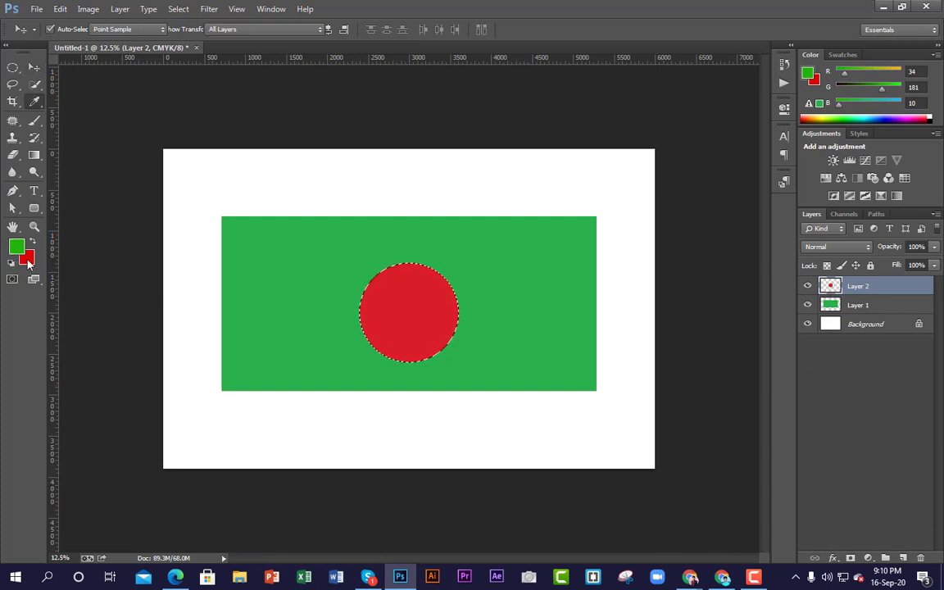
click(27, 260)
drag(759, 242, 758, 208)
click(724, 137)
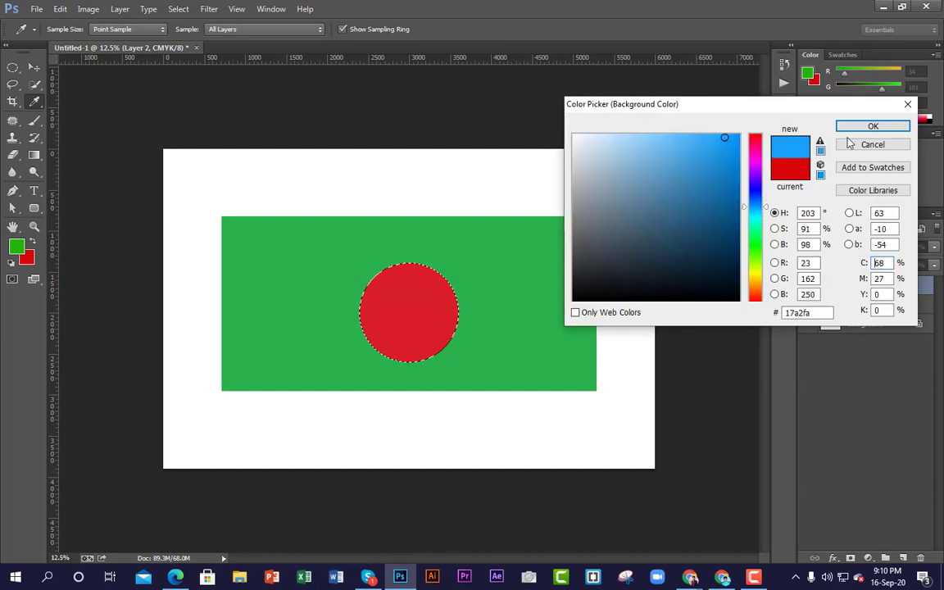
click(872, 126)
key(v)
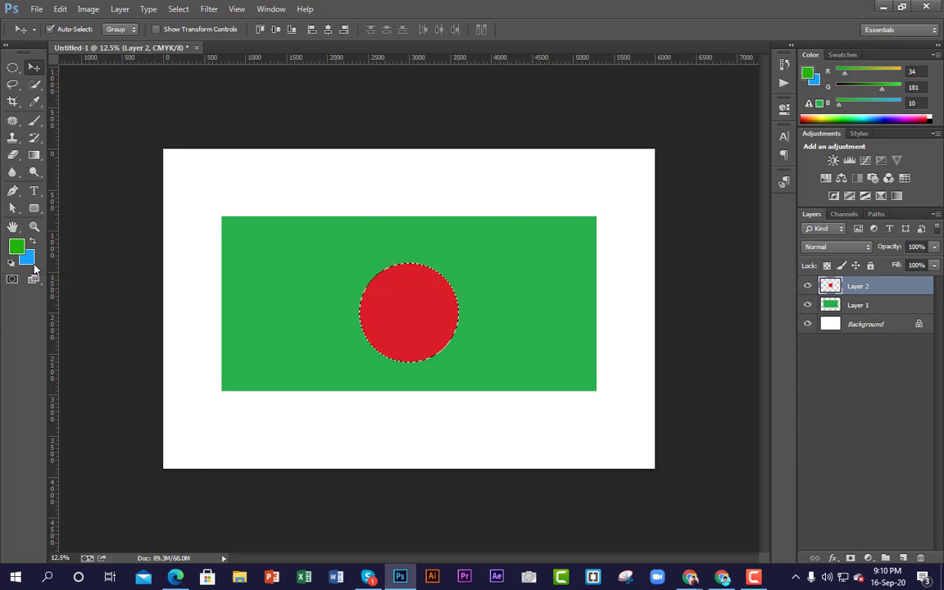
key(ctrl+BackSpace)
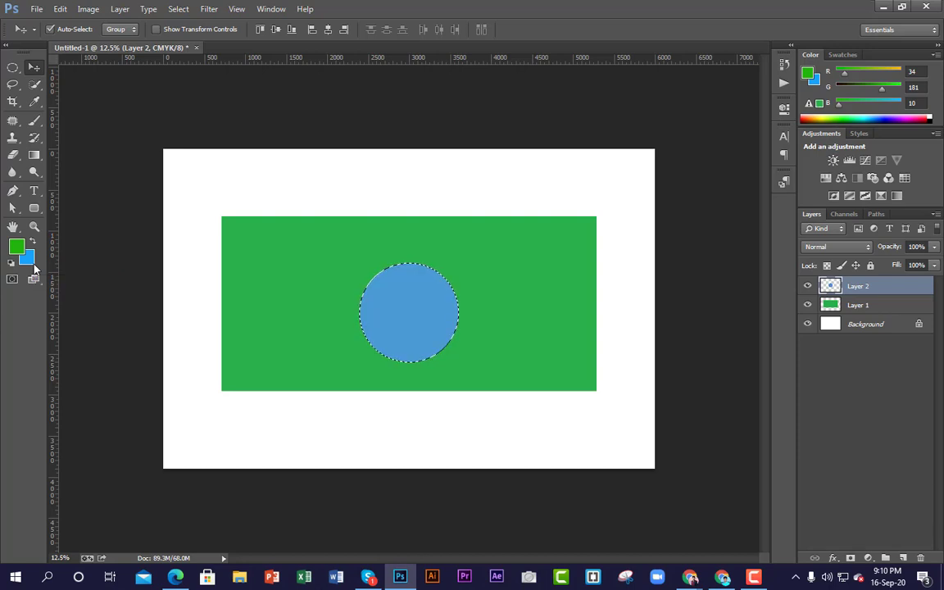
key(ctrl+d)
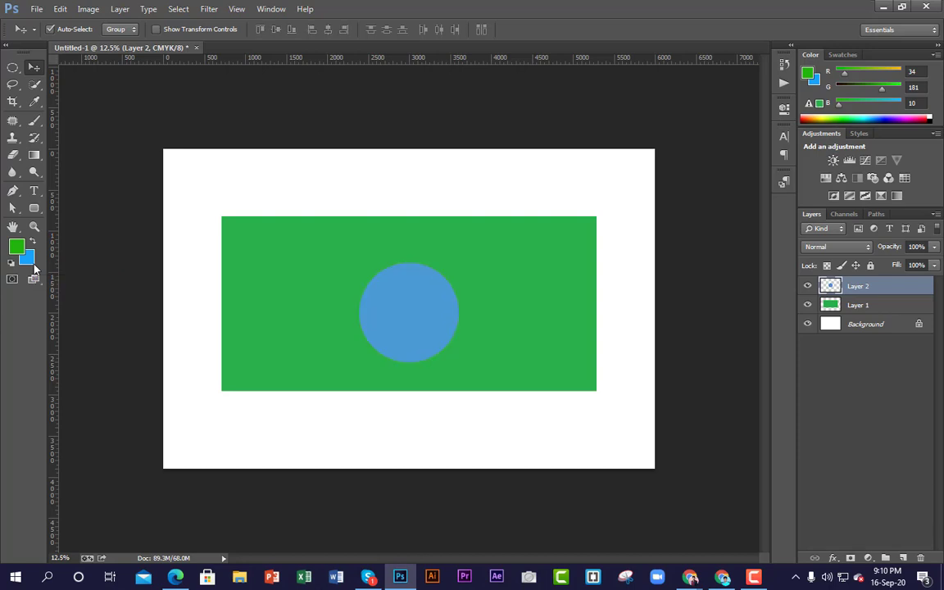
Load Layer 1's rectangle as a selection, fill it with a new purple foreground color #863cf4, and deselect.
click(887, 307)
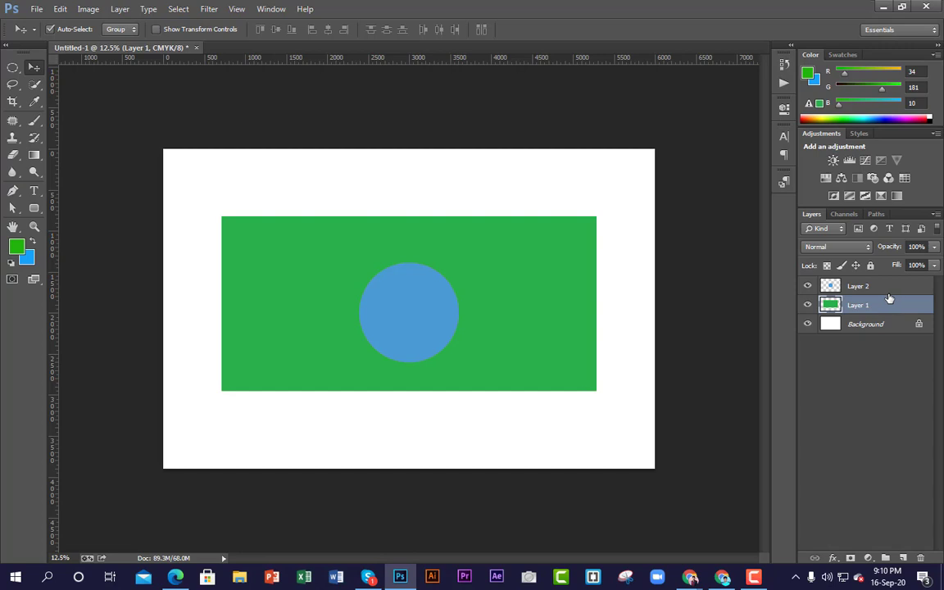
ctrl+click(831, 307)
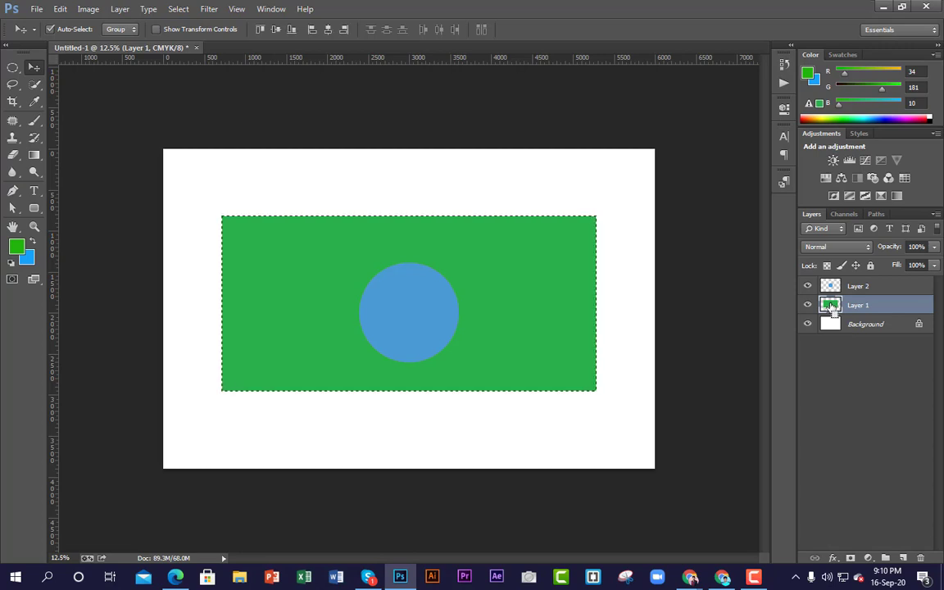
click(19, 254)
mouse_move(754, 185)
mouse_down()
mouse_move(758, 155)
mouse_move(767, 279)
mouse_move(765, 184)
mouse_up()
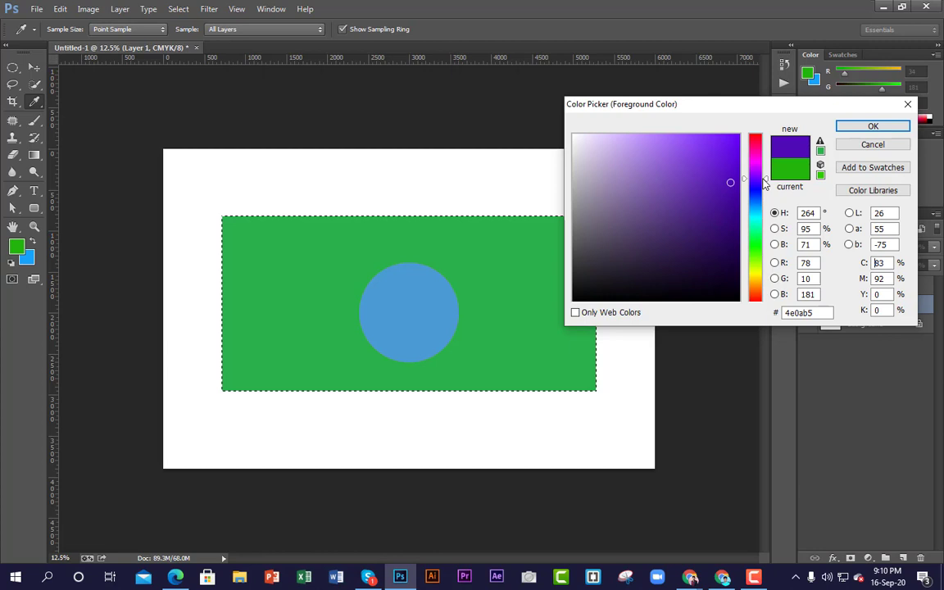
mouse_move(676, 156)
mouse_down()
mouse_move(673, 135)
mouse_move(698, 142)
mouse_up()
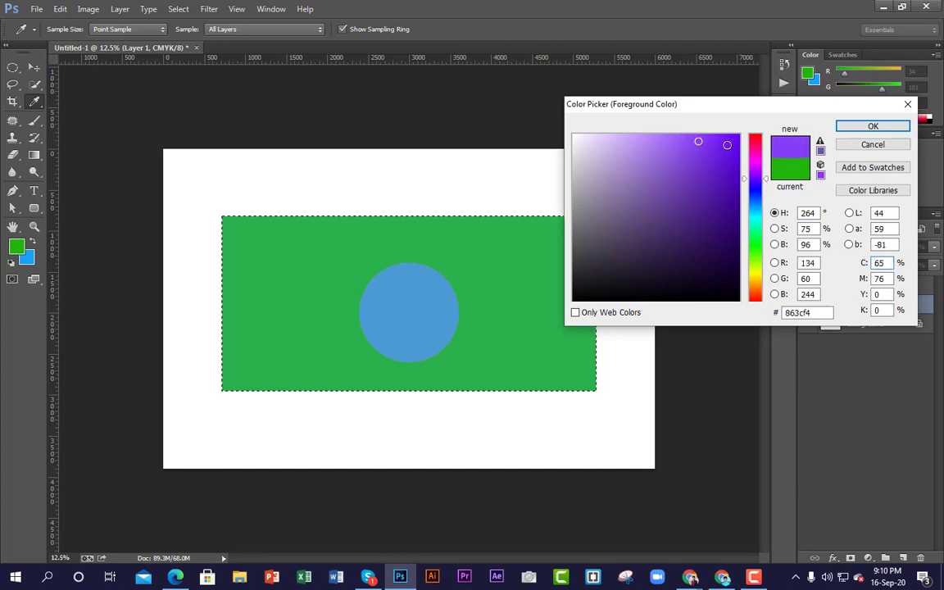
click(873, 126)
key(v)
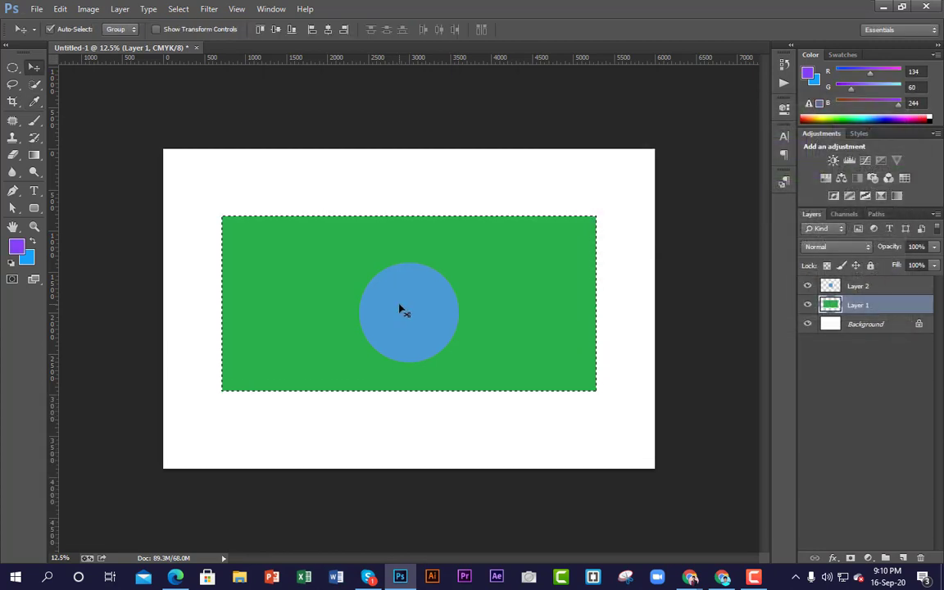
key(alt+BackSpace)
key(ctrl+d)
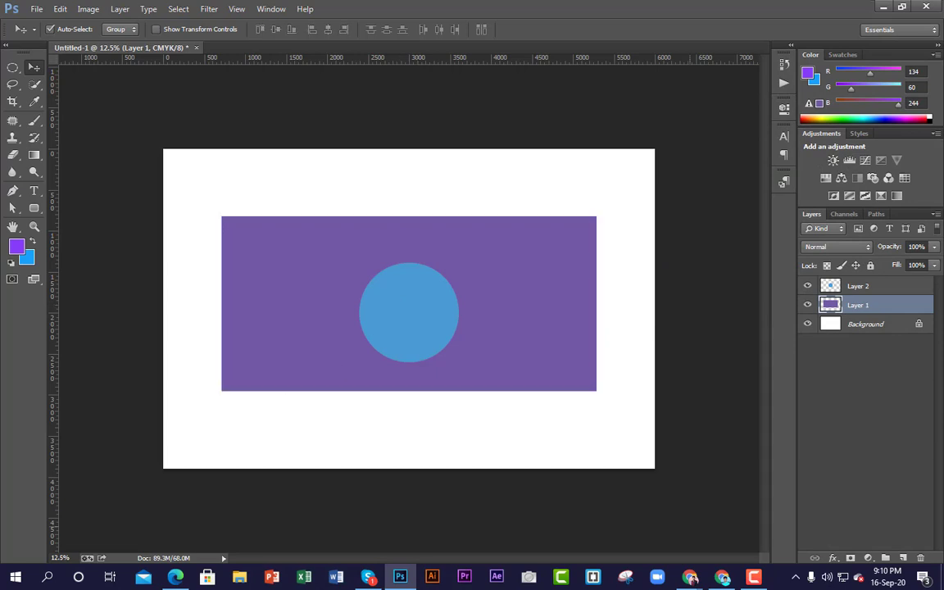
Switch to the Google Meet call and clear the meeting details and the screen-visibility notice from view.
click(880, 9)
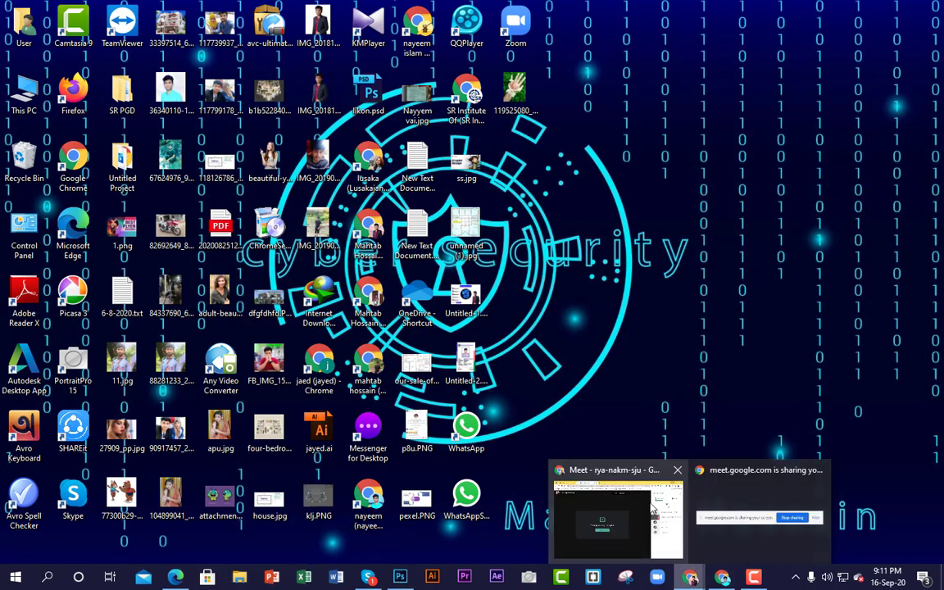
click(842, 478)
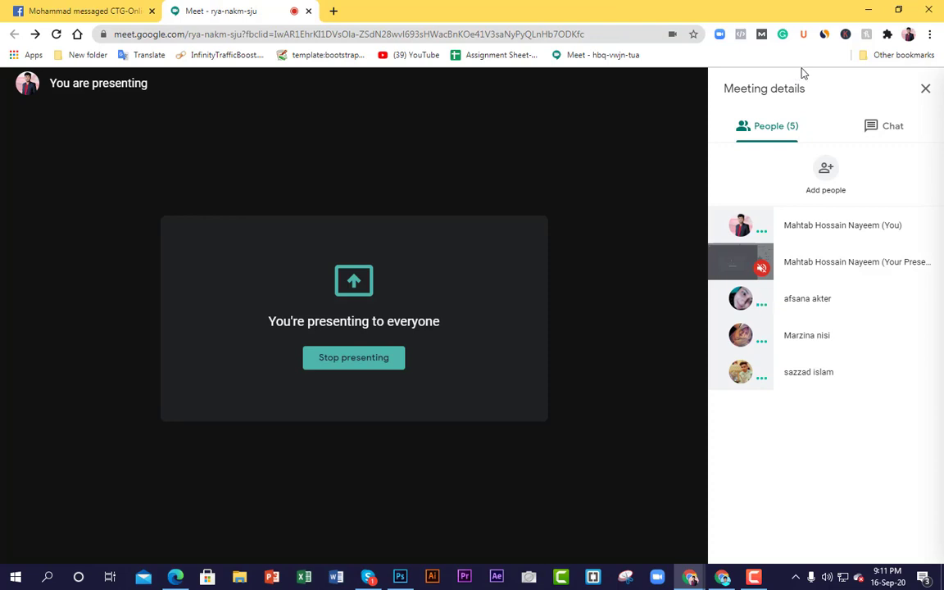
click(754, 577)
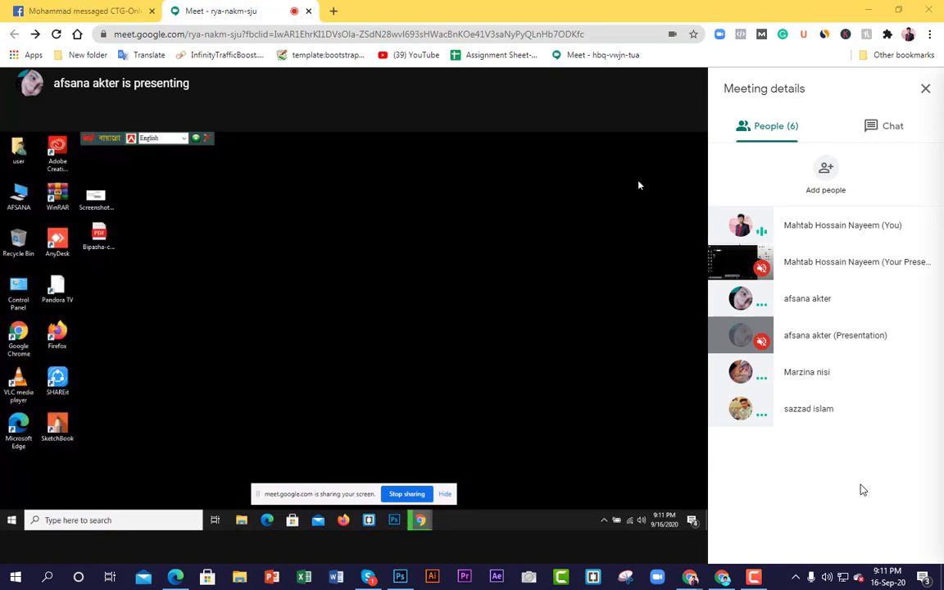
click(918, 86)
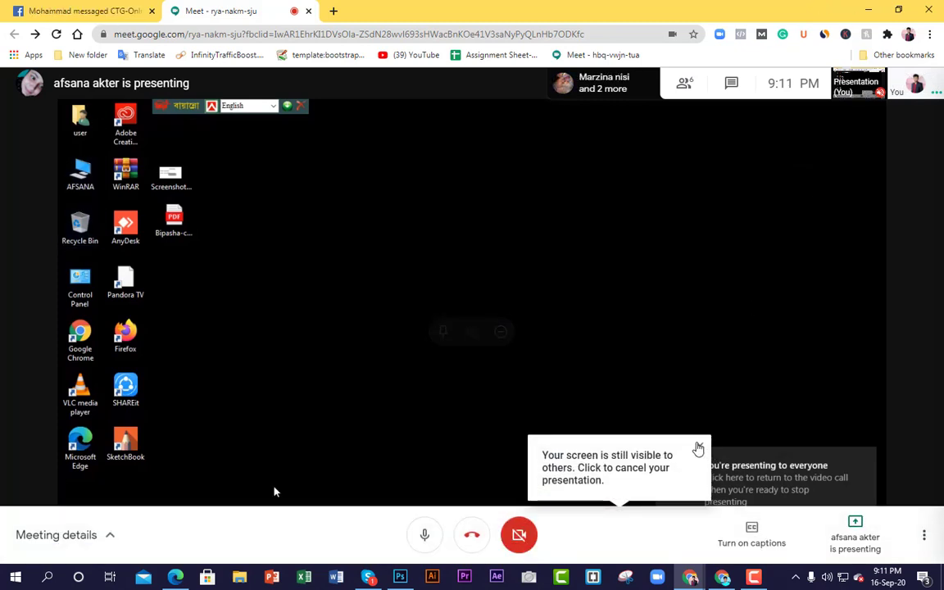
click(698, 447)
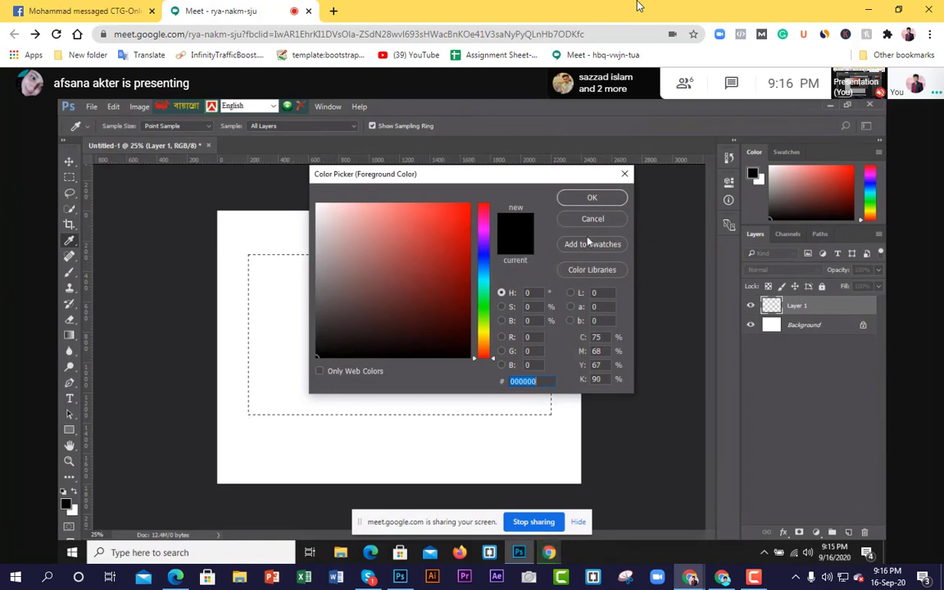
Pick a green foreground color in the student's shared Photoshop document for the rectangular selection on Layer 1.
mouse_move(485, 290)
mouse_down()
mouse_move(482, 249)
mouse_move(482, 303)
mouse_up()
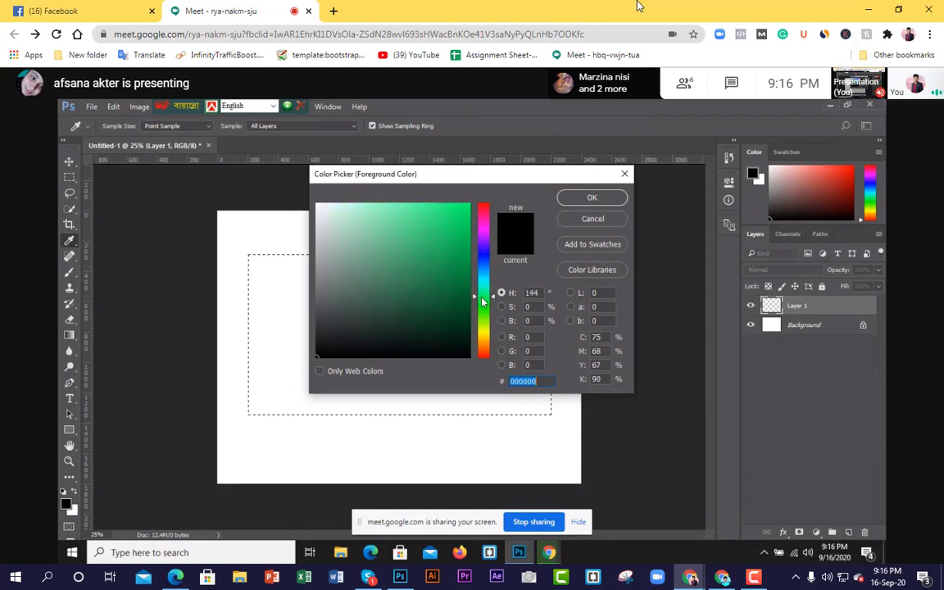
click(458, 237)
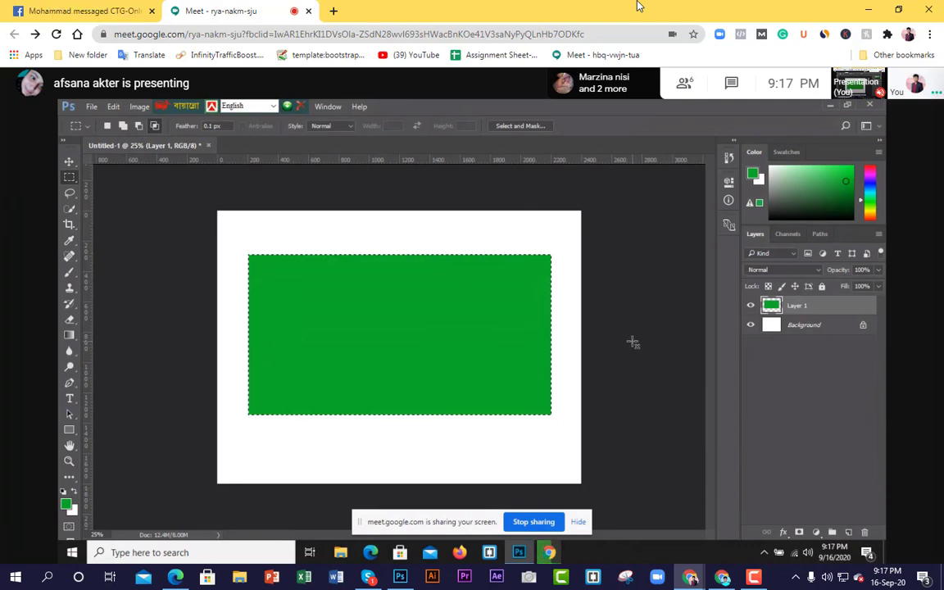
right_click(554, 305)
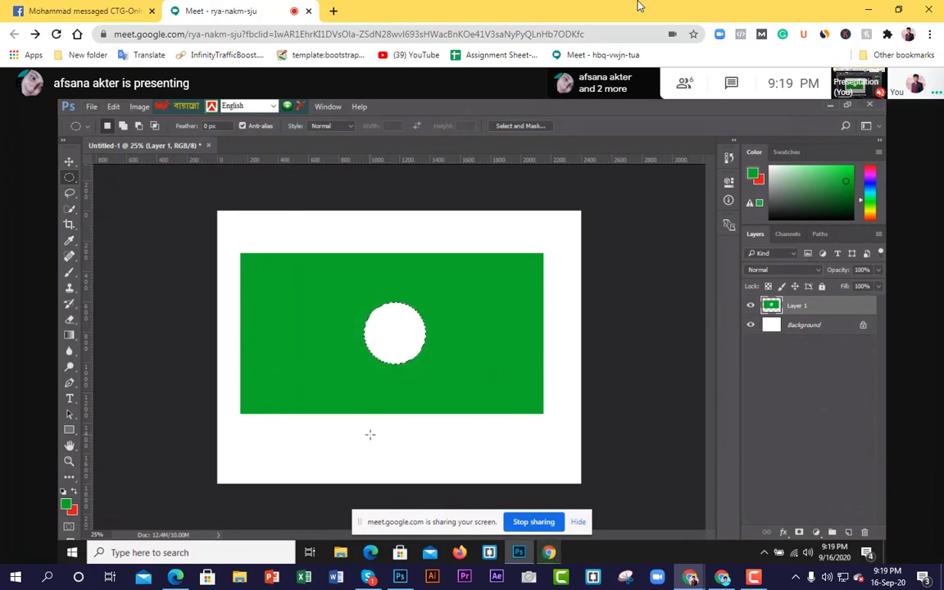
Undo the clearing of the circular selection and the last move of Layer 1 in the student's shared document.
key(ctrl+z)
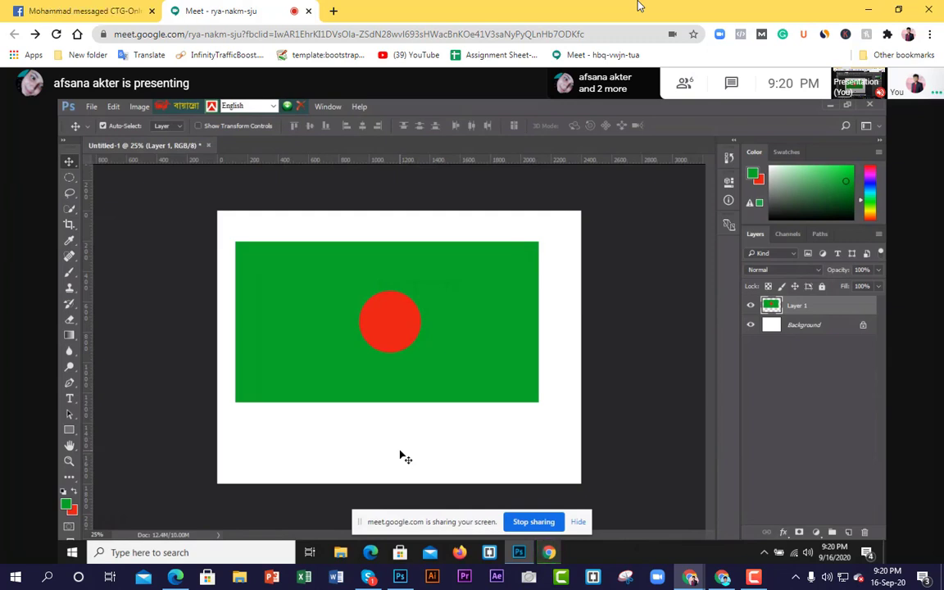
key(ctrl)
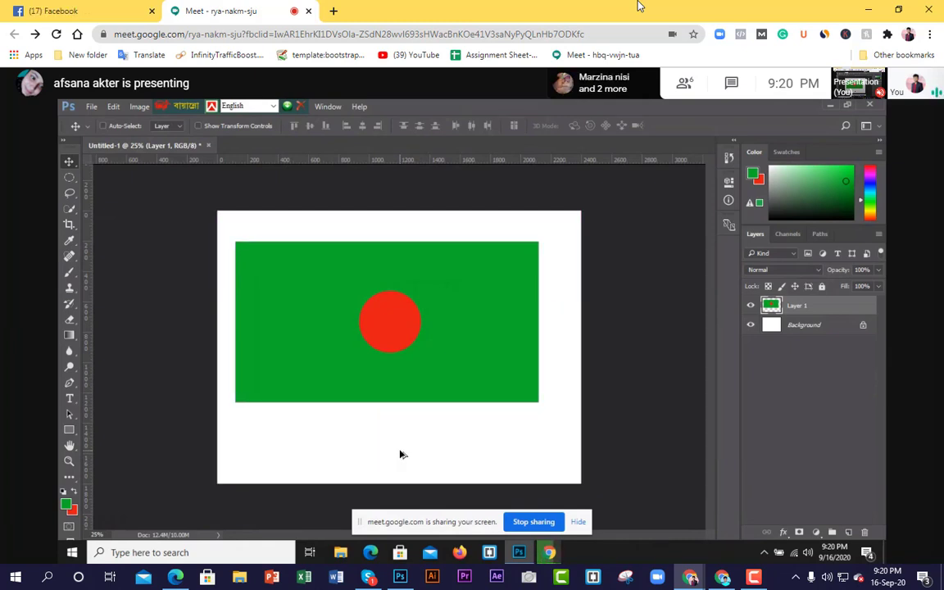
key(ctrl+z)
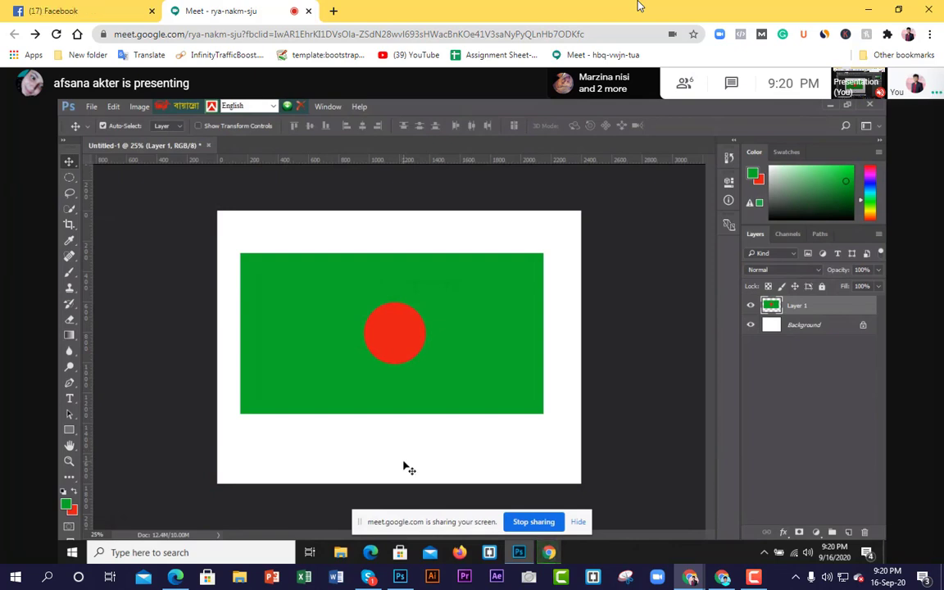
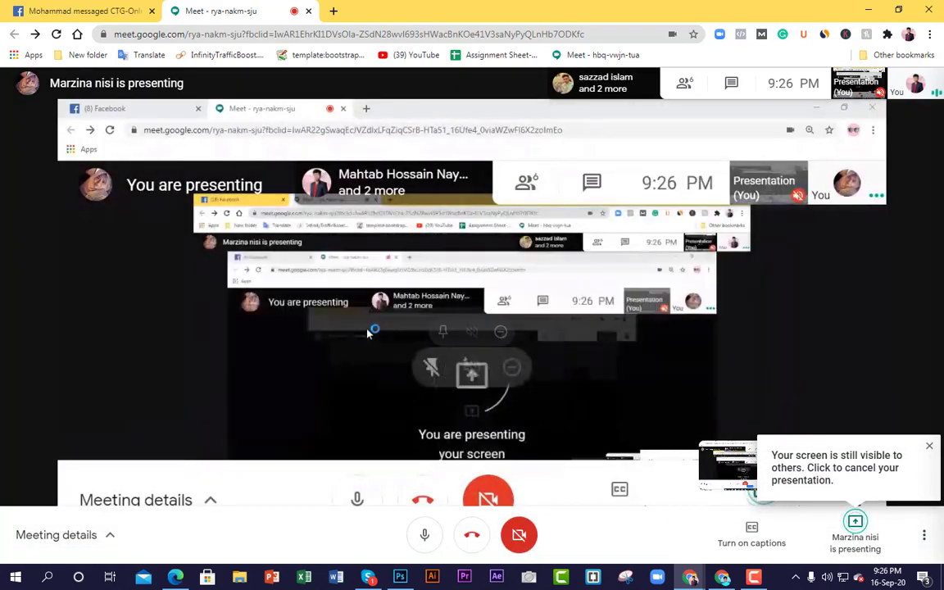
Dismiss the screen-visibility notice and end the second student's screen sharing after the flag exercise.
click(930, 445)
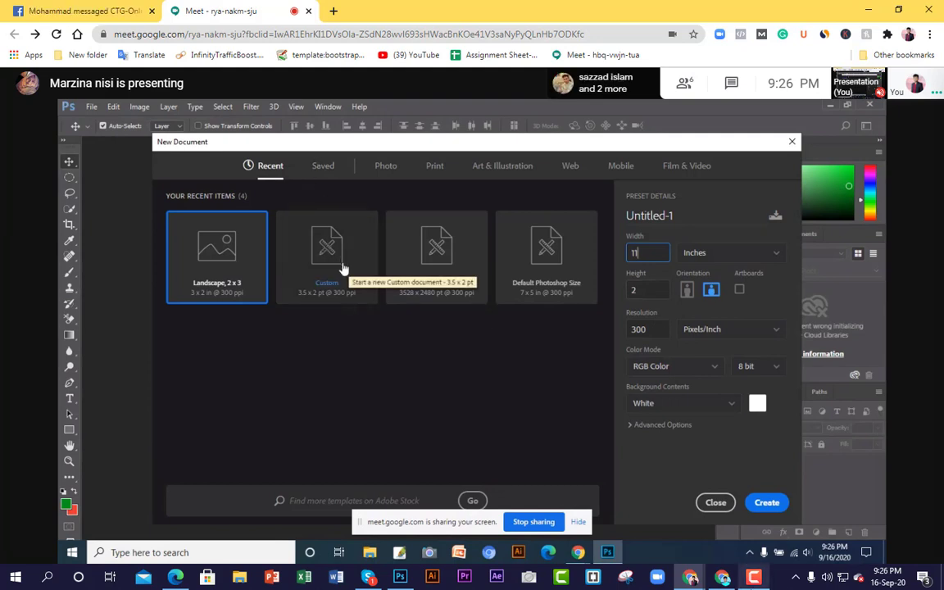
mouse_move(718, 587)
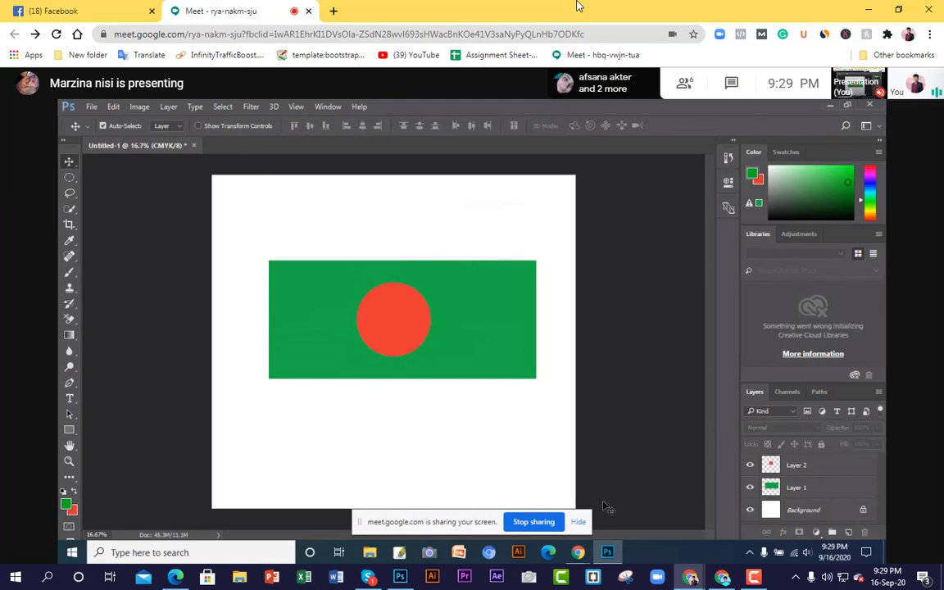
click(536, 522)
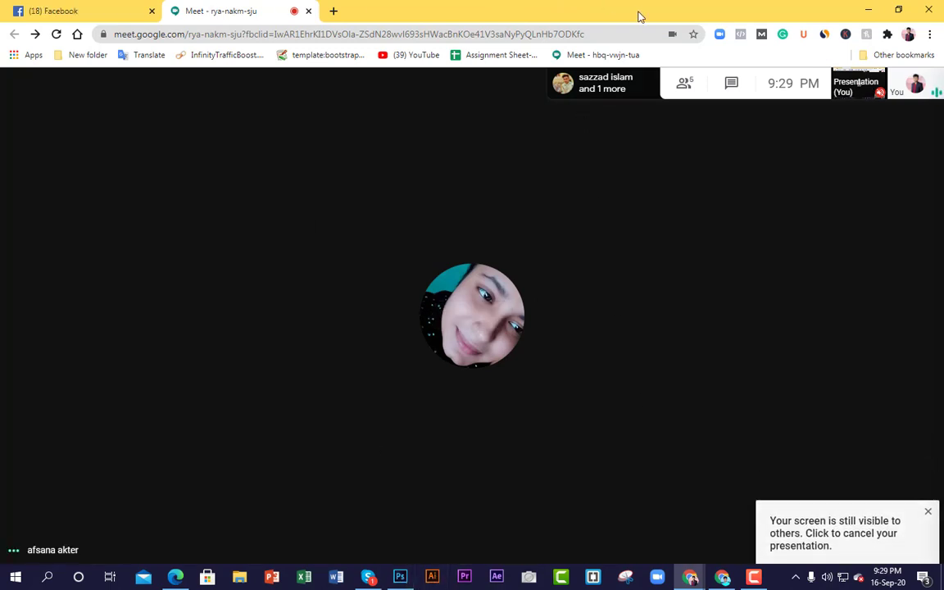
Switch to Photoshop and demonstrate selecting the rectangle and circle layers together, clearing the selection between tries.
click(402, 576)
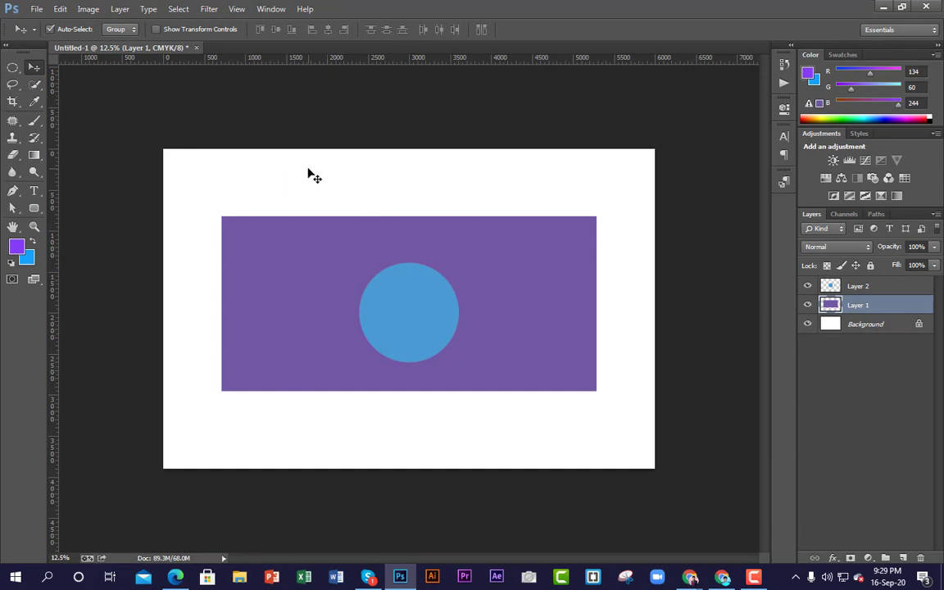
drag(308, 172, 560, 447)
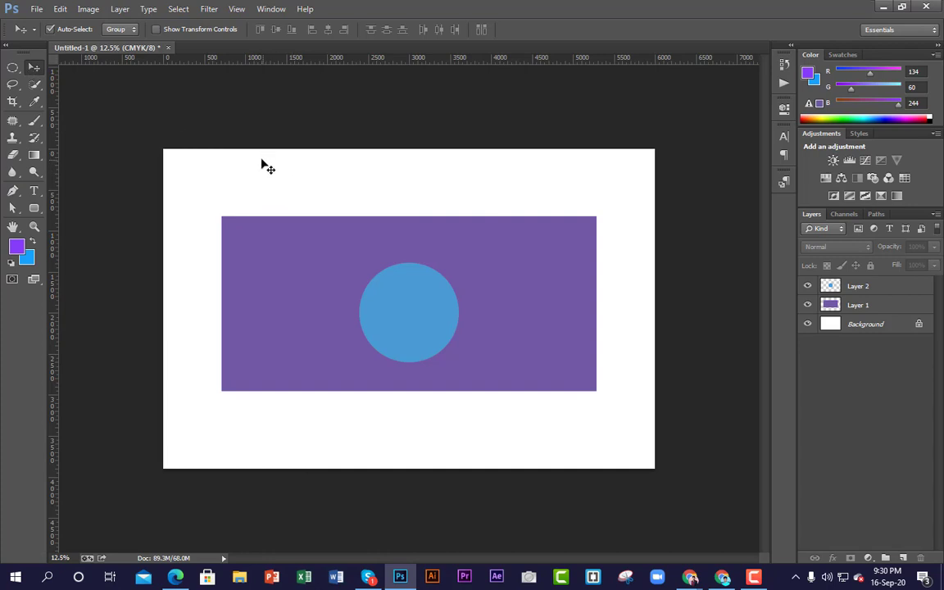
drag(263, 159, 519, 444)
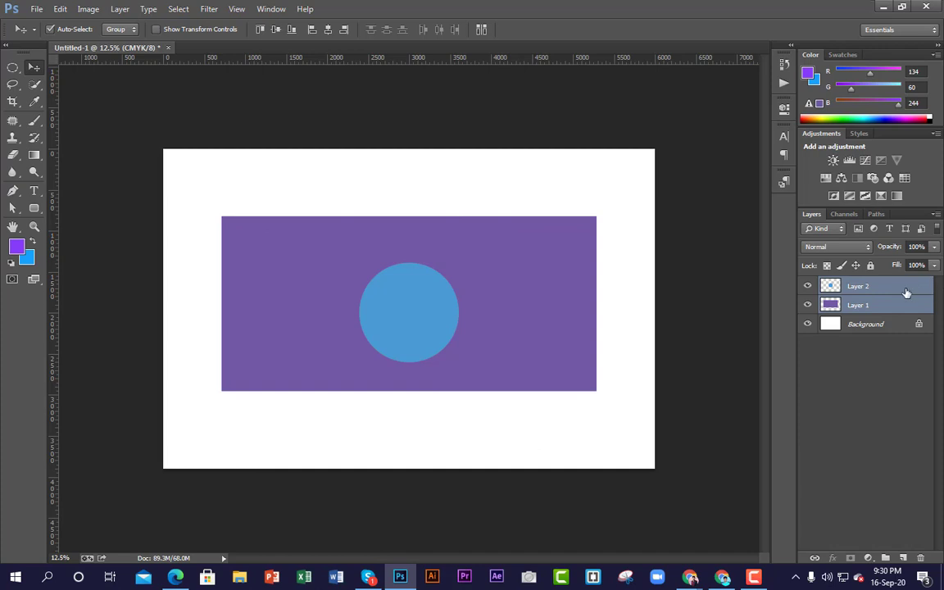
click(356, 192)
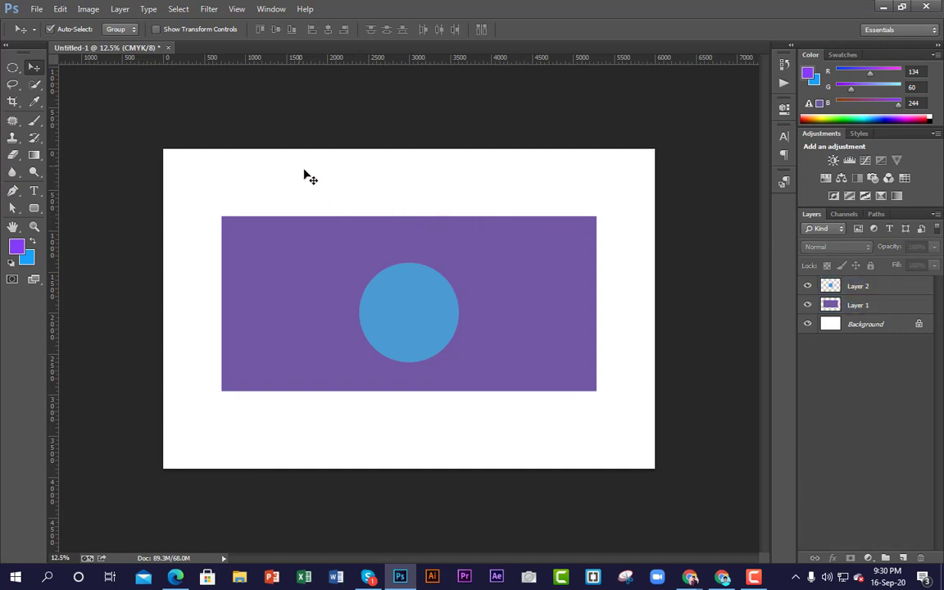
drag(300, 164, 564, 420)
click(373, 209)
drag(302, 162, 571, 434)
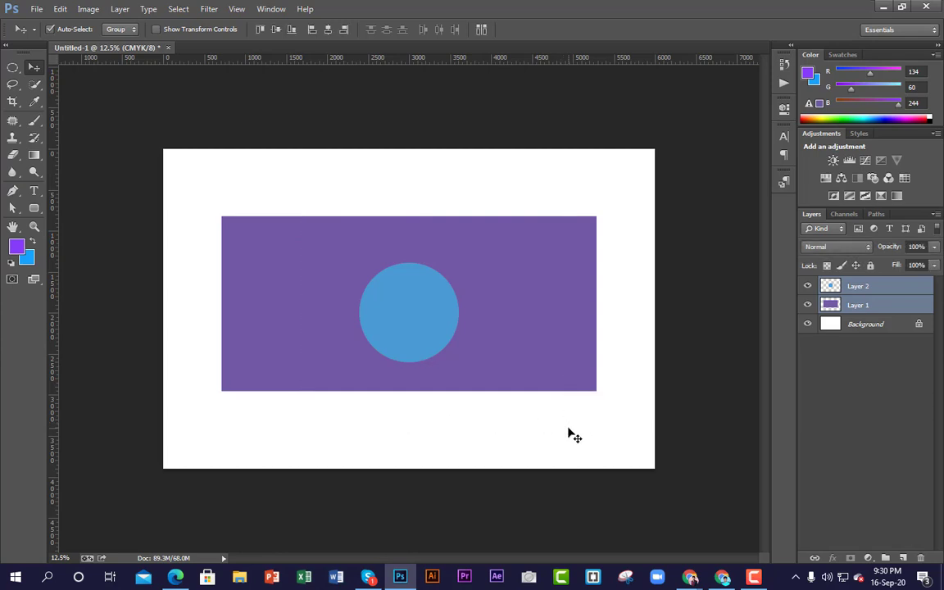
click(337, 172)
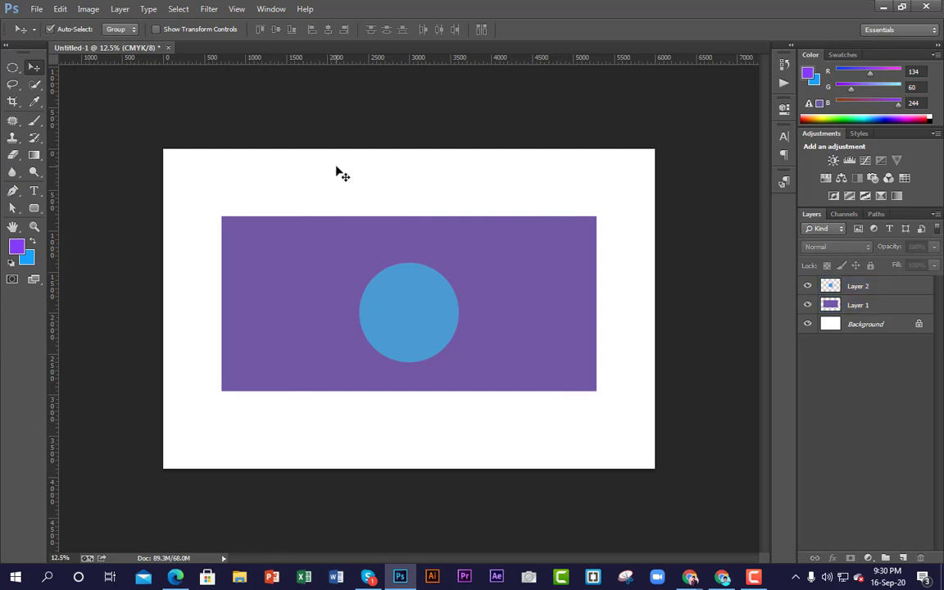
drag(217, 148, 540, 418)
click(541, 419)
drag(181, 141, 647, 484)
click(531, 421)
ctrl+click(390, 334)
ctrl+click(430, 317)
ctrl+alt+click(429, 317)
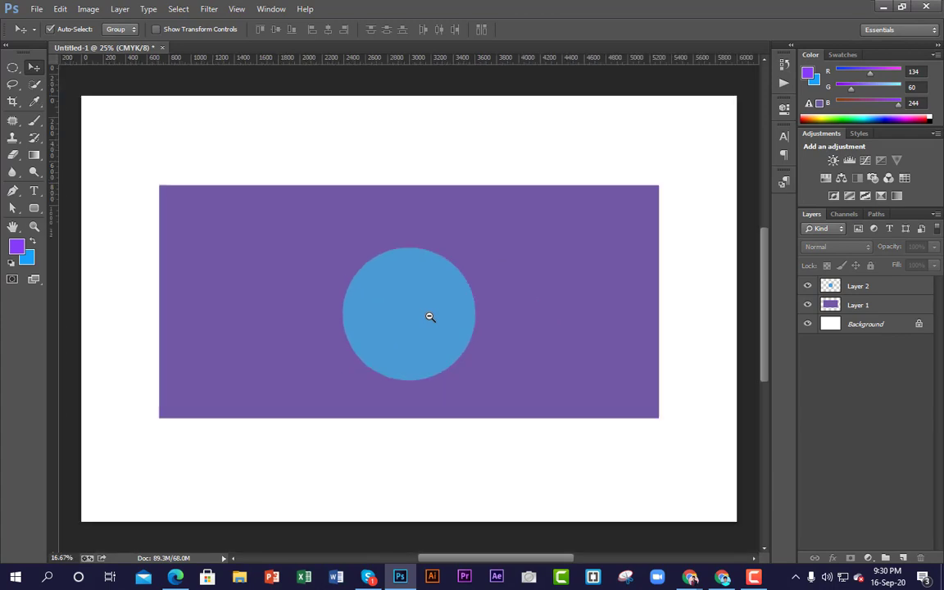
ctrl+alt+click(429, 317)
ctrl+alt+click(429, 316)
ctrl+click(429, 316)
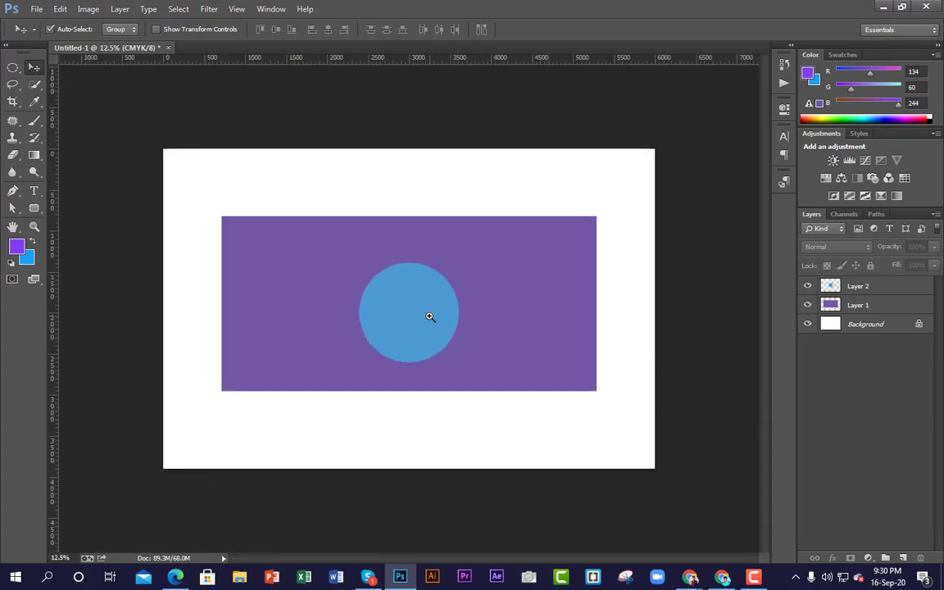
ctrl+click(429, 317)
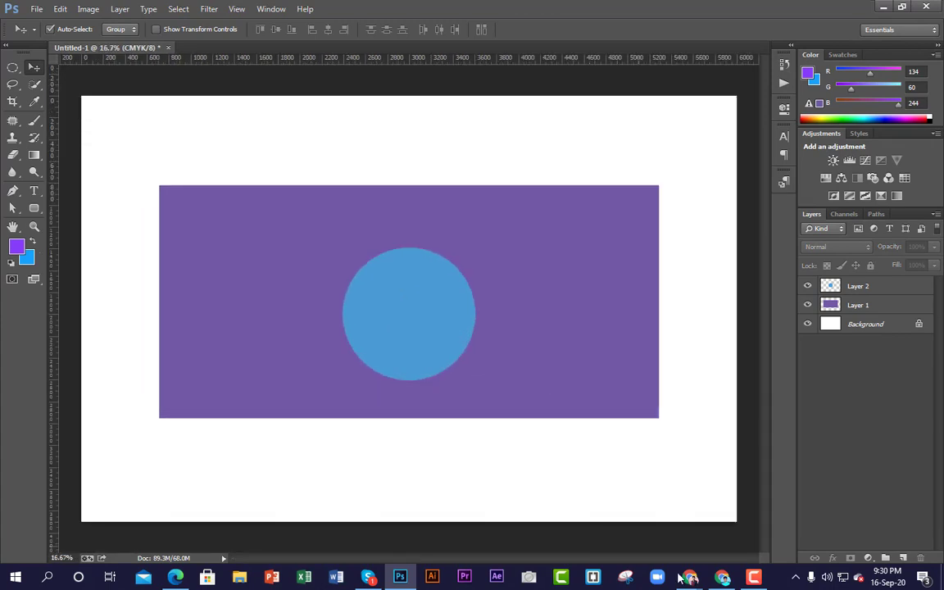
Switch to the Google Meet call and review the available meeting layout options.
mouse_move(692, 580)
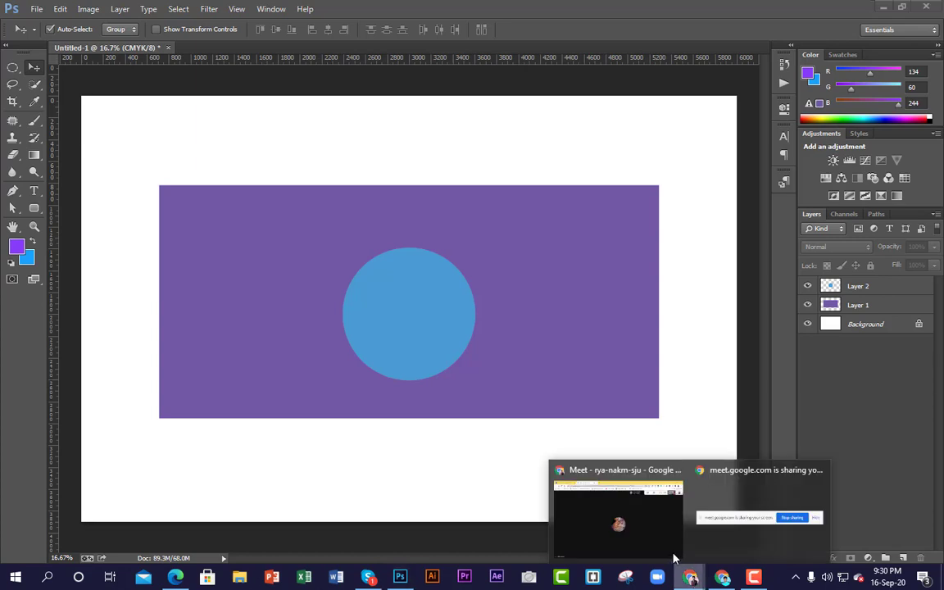
click(667, 547)
click(929, 447)
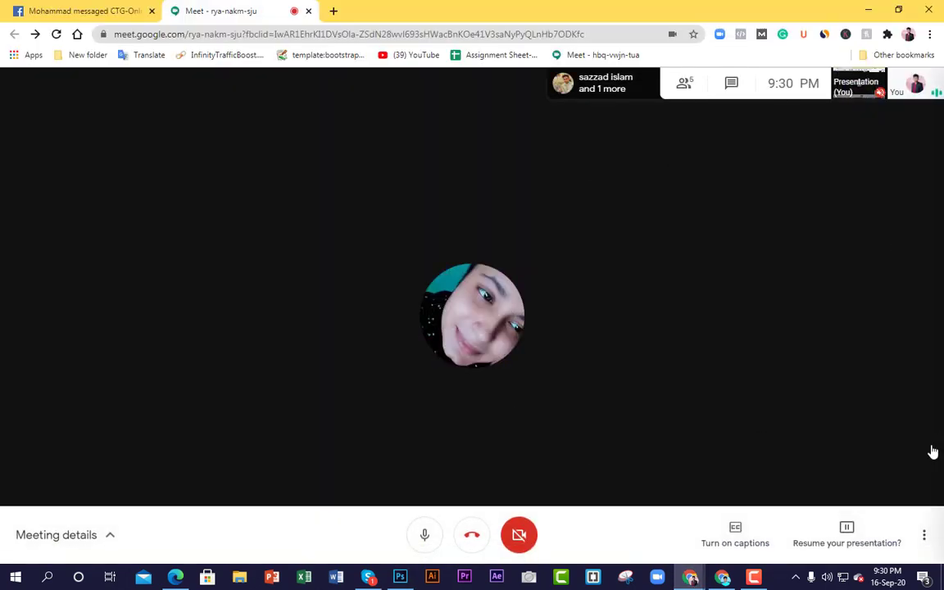
click(925, 536)
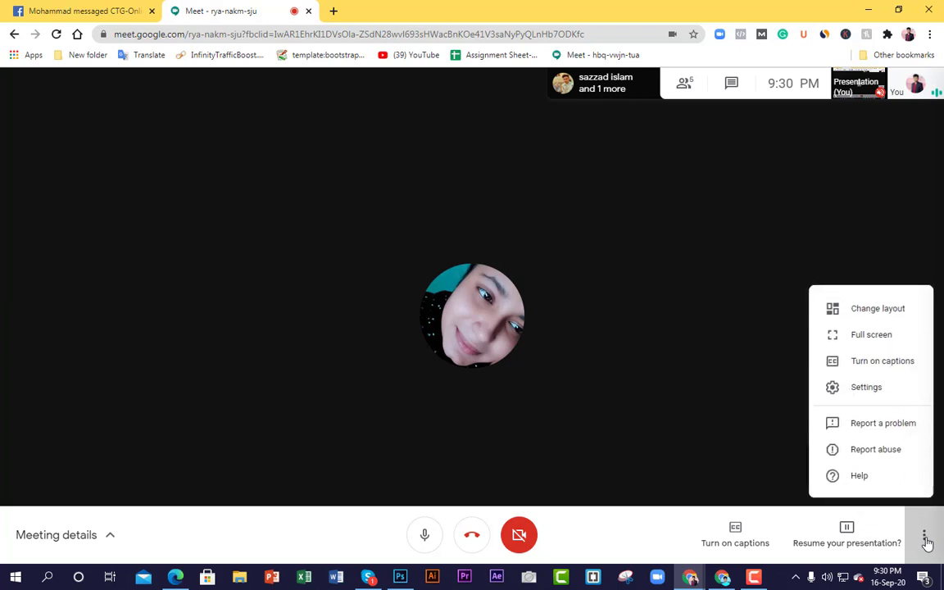
click(895, 310)
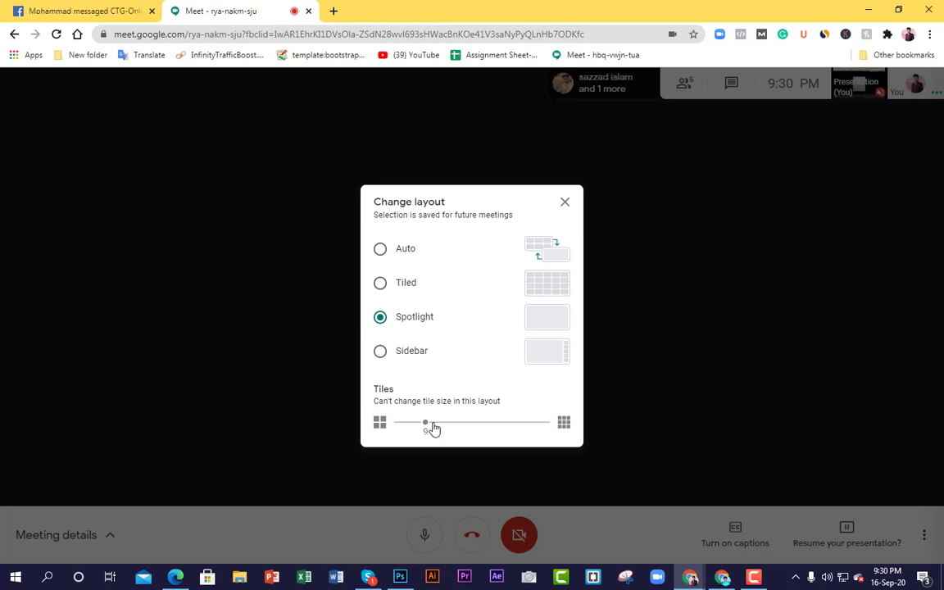
click(566, 205)
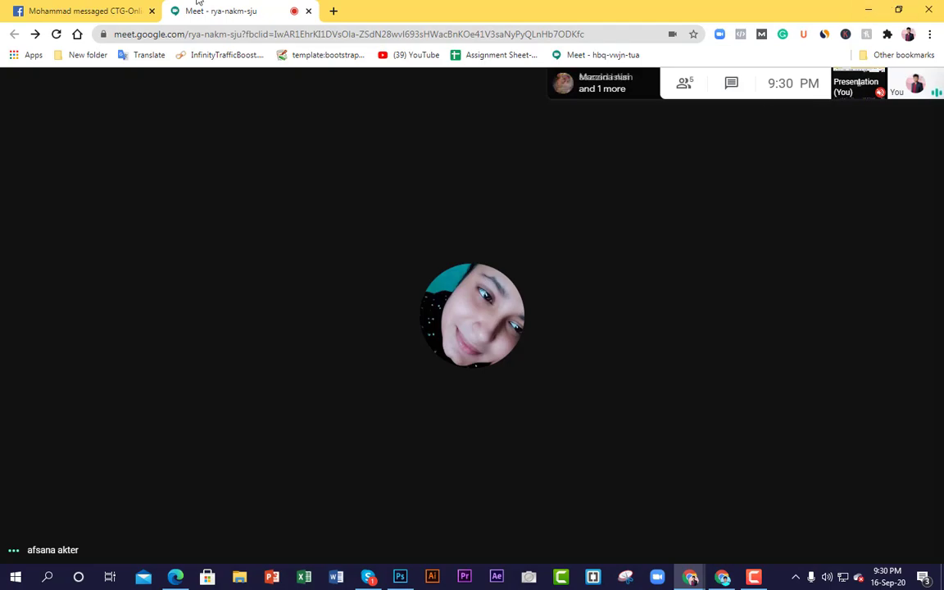
Return to Photoshop and select Layer 1 and Layer 2 together on the canvas.
click(870, 8)
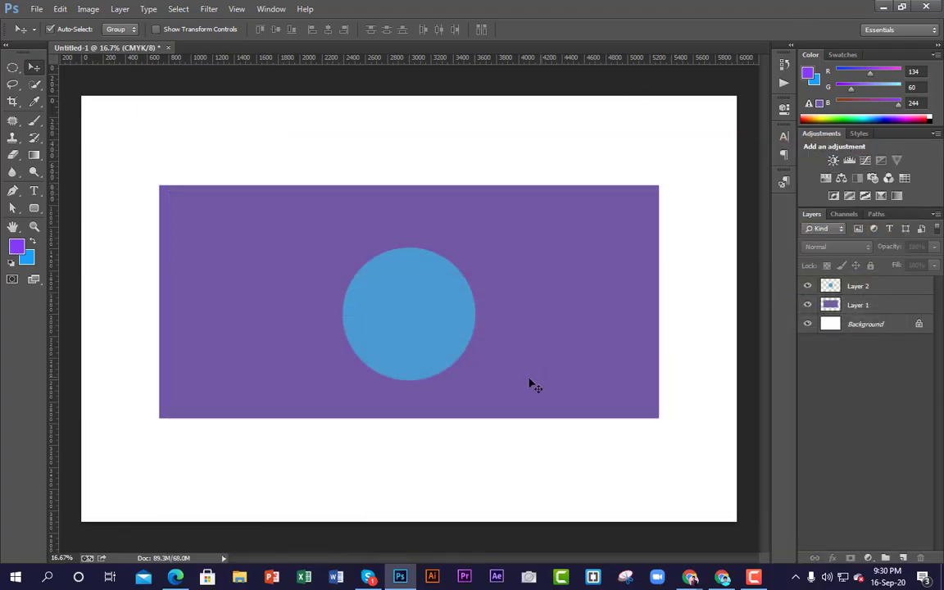
drag(164, 123, 596, 487)
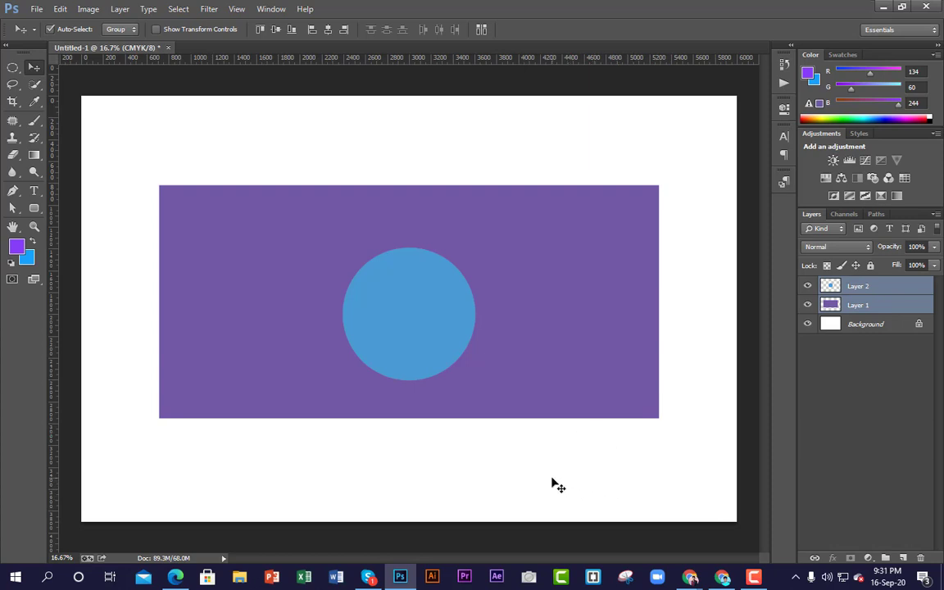
Go back to the Google Meet call and check the layout options once more without changing the layout.
mouse_move(691, 579)
click(648, 508)
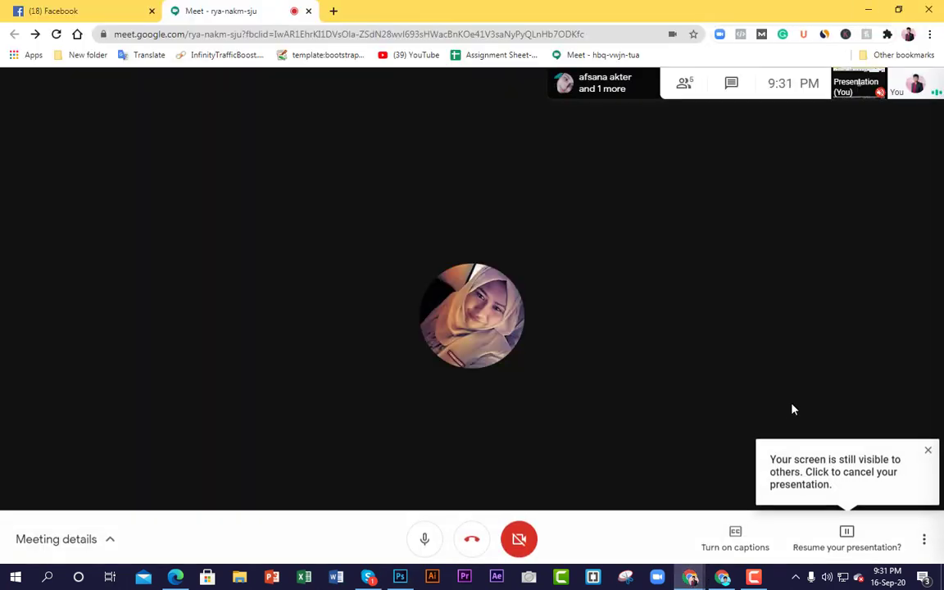
click(921, 537)
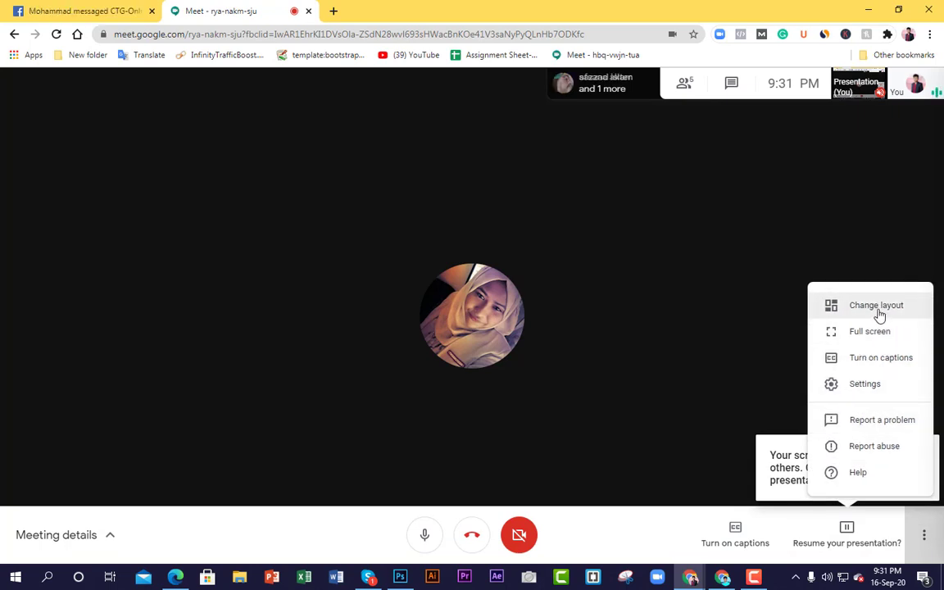
click(878, 316)
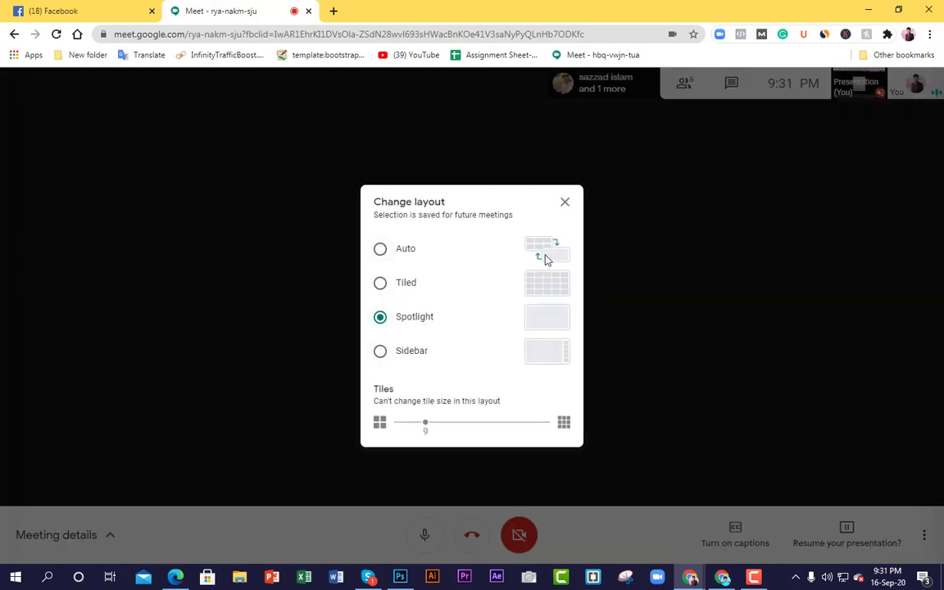
click(565, 203)
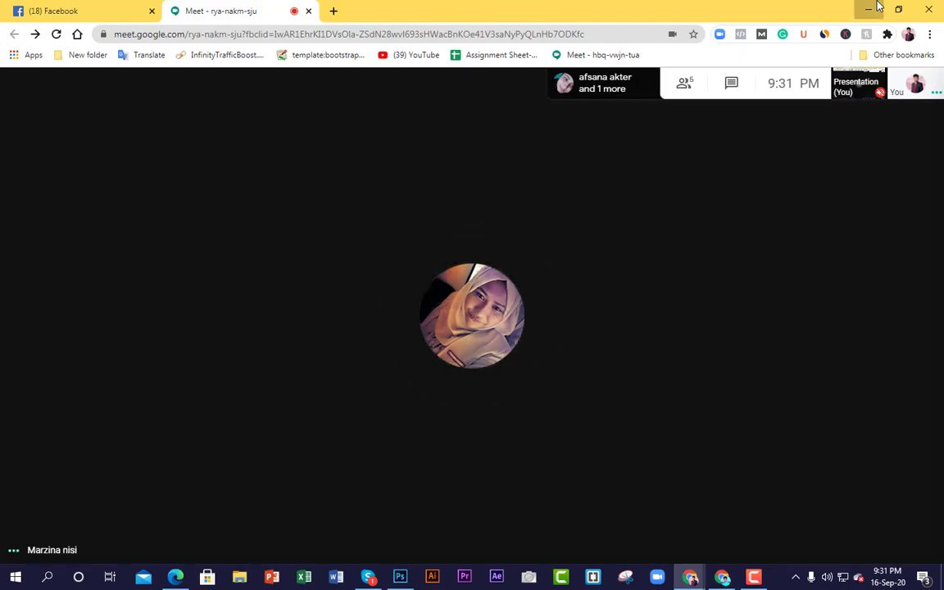
Return to Photoshop and delete the rectangle and circle layers, keeping only the Background.
click(879, 6)
drag(129, 101, 611, 461)
key(Delete)
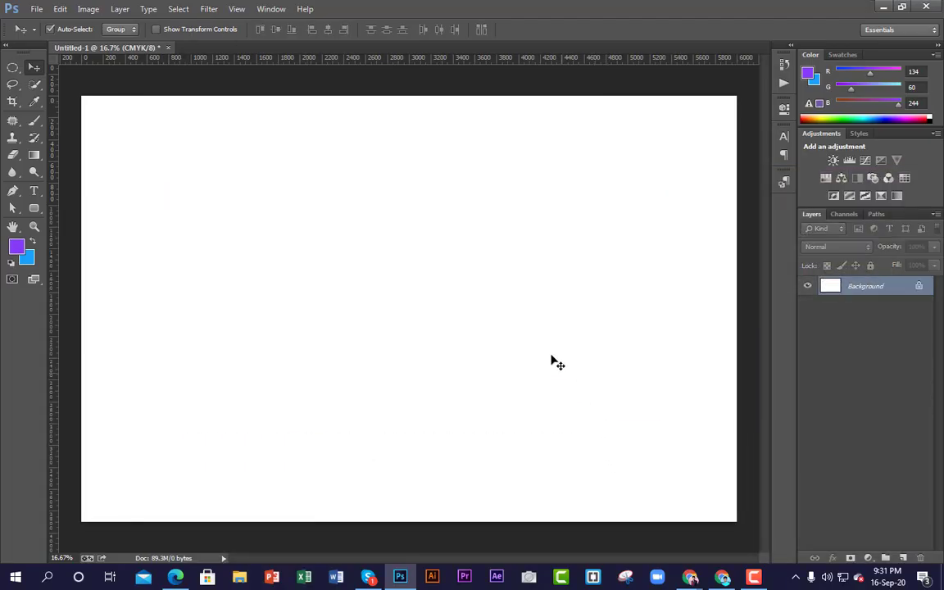
Draw a wide, shallow rectangular marquee selection across the upper part of the empty canvas.
click(12, 67)
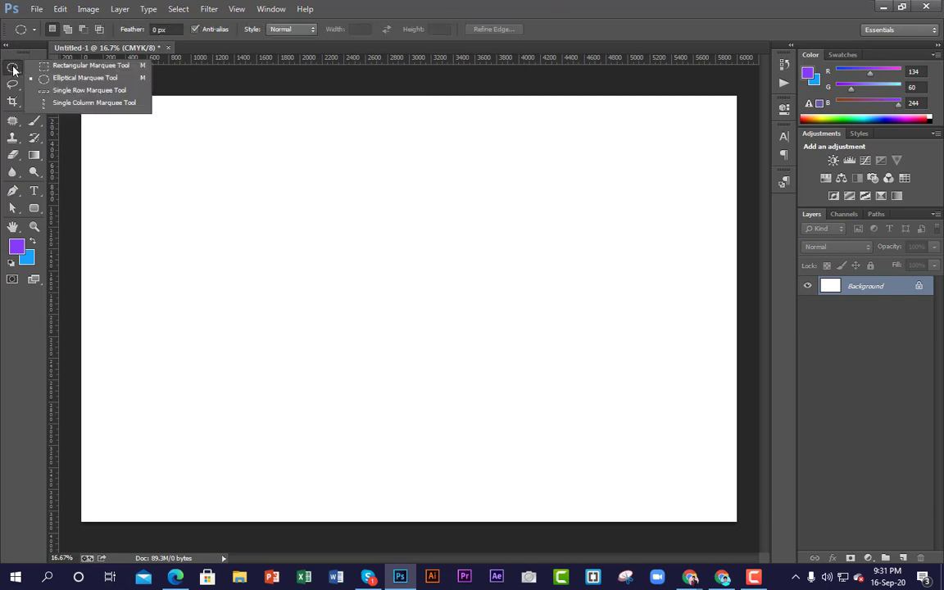
click(57, 67)
drag(209, 206, 584, 253)
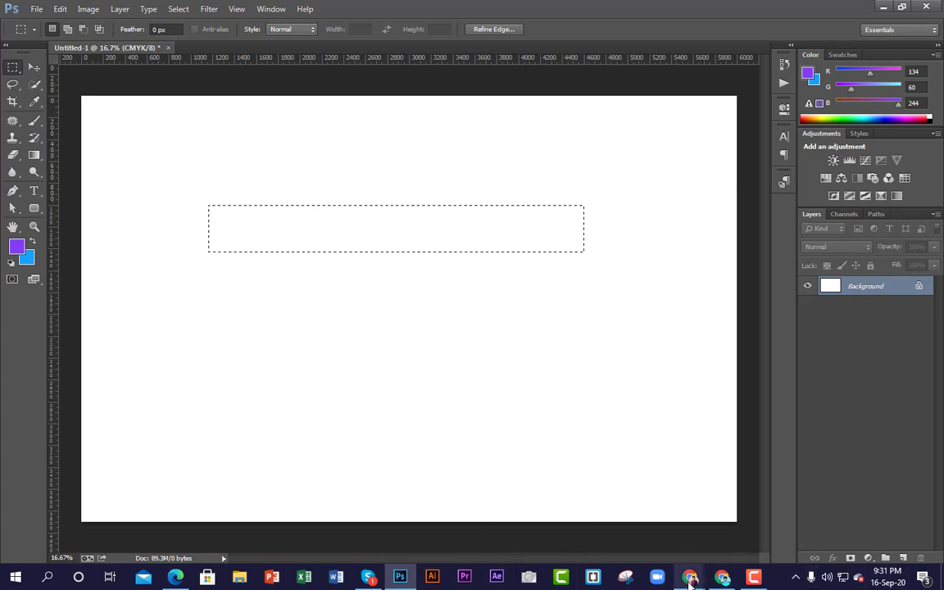
Switch to the Google Meet call and stop sharing the screen.
mouse_move(691, 577)
click(674, 558)
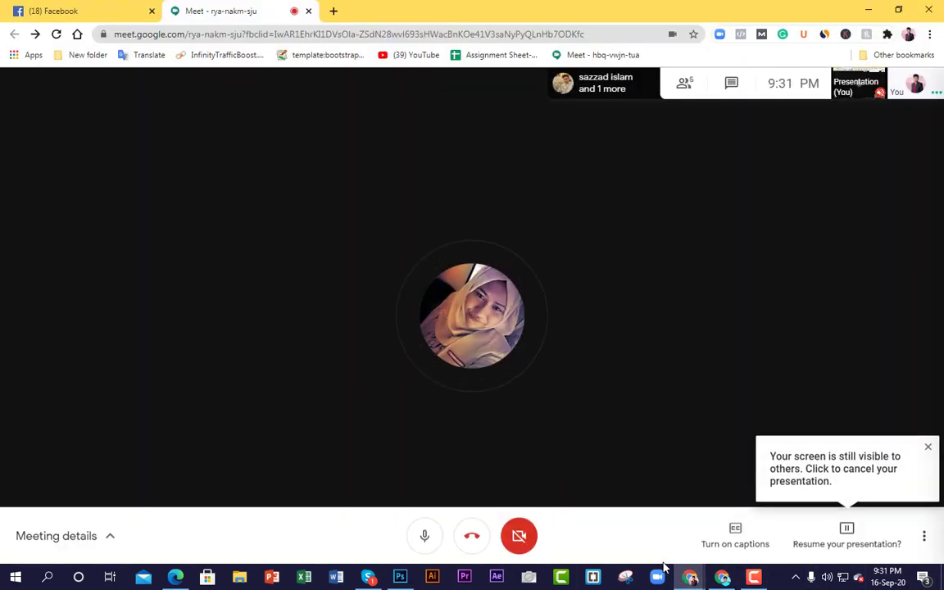
click(781, 509)
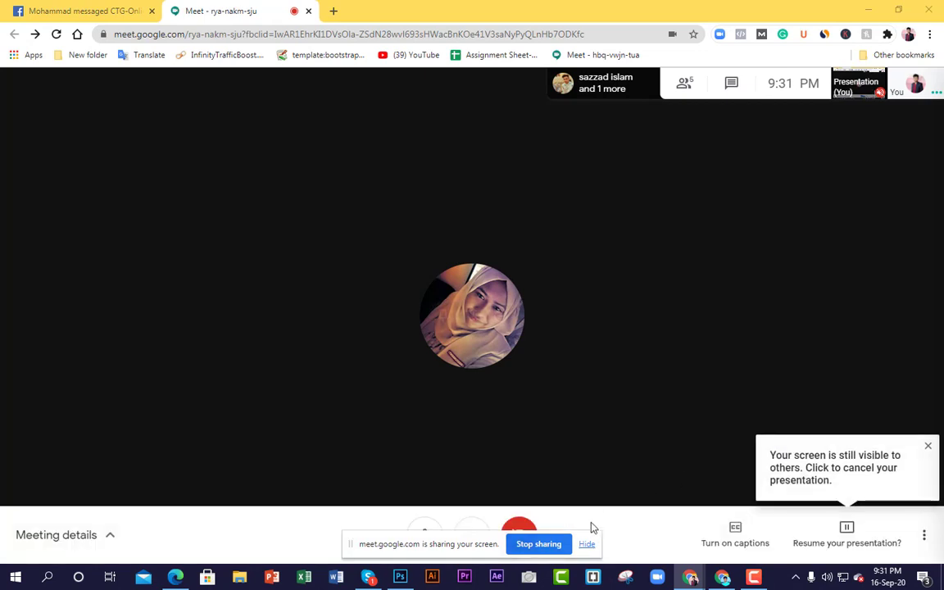
click(541, 546)
Dismiss the presenting options and show the list of people in the meeting.
click(849, 544)
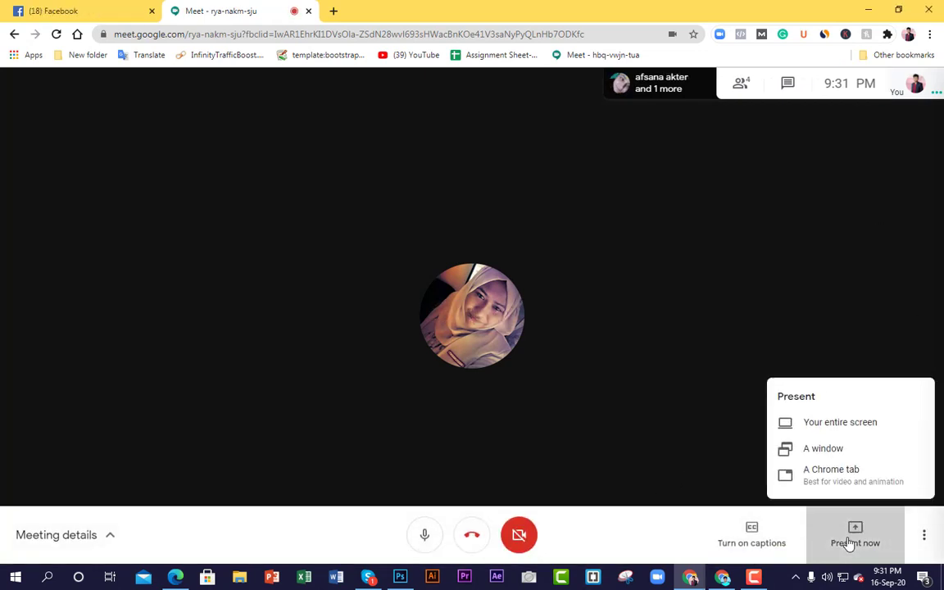
click(743, 91)
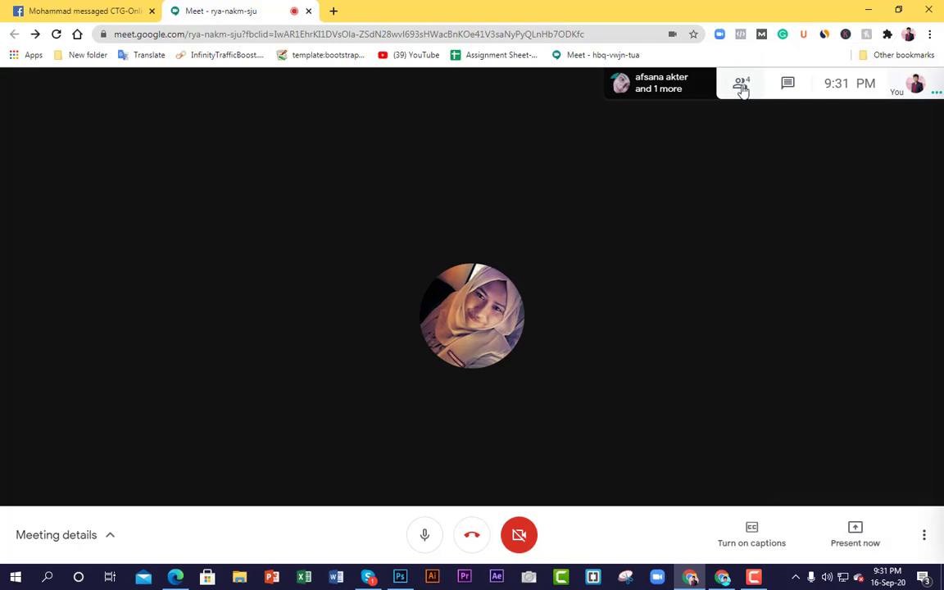
click(740, 85)
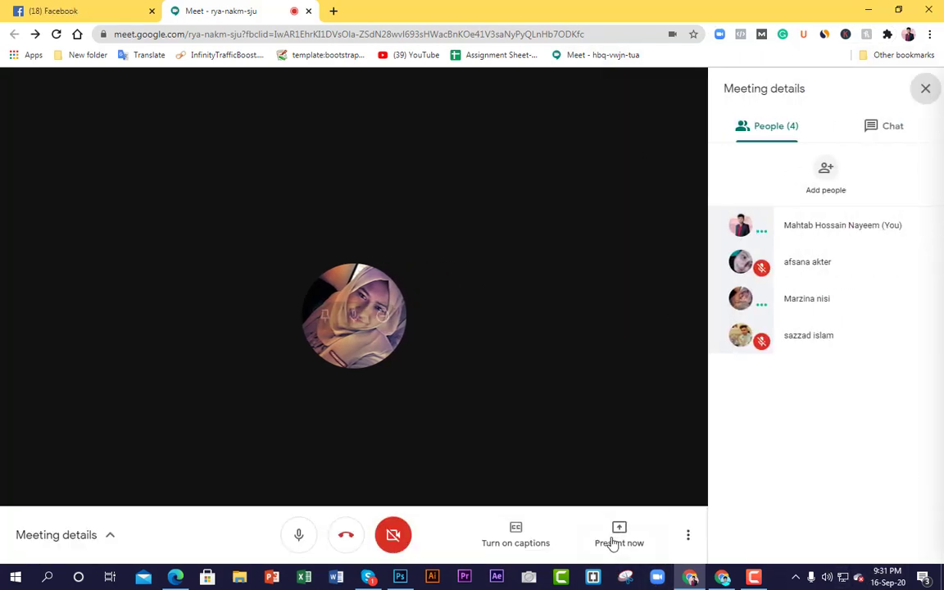
Present the entire screen to the meeting again and hide the screen-sharing notice.
click(613, 543)
click(605, 417)
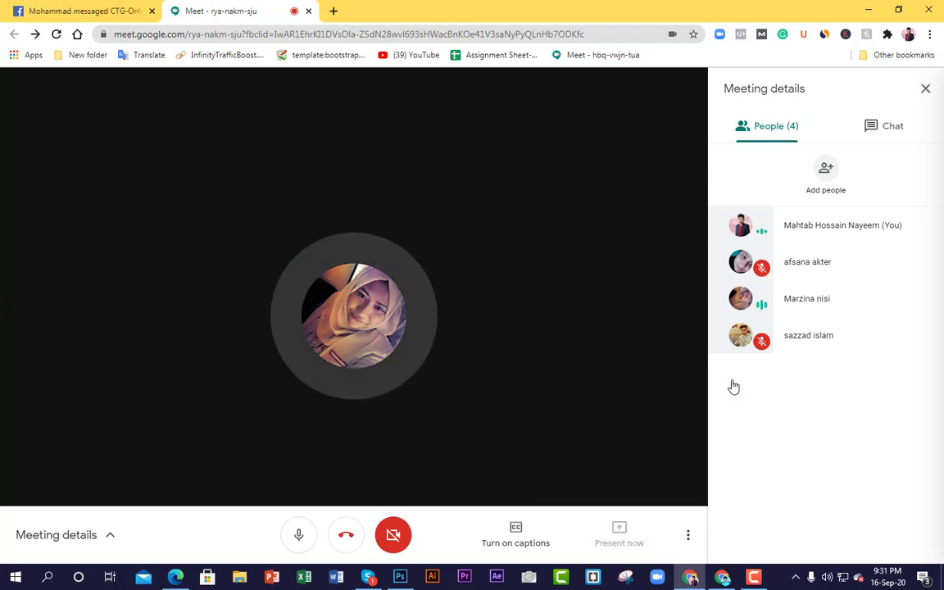
click(332, 273)
click(588, 317)
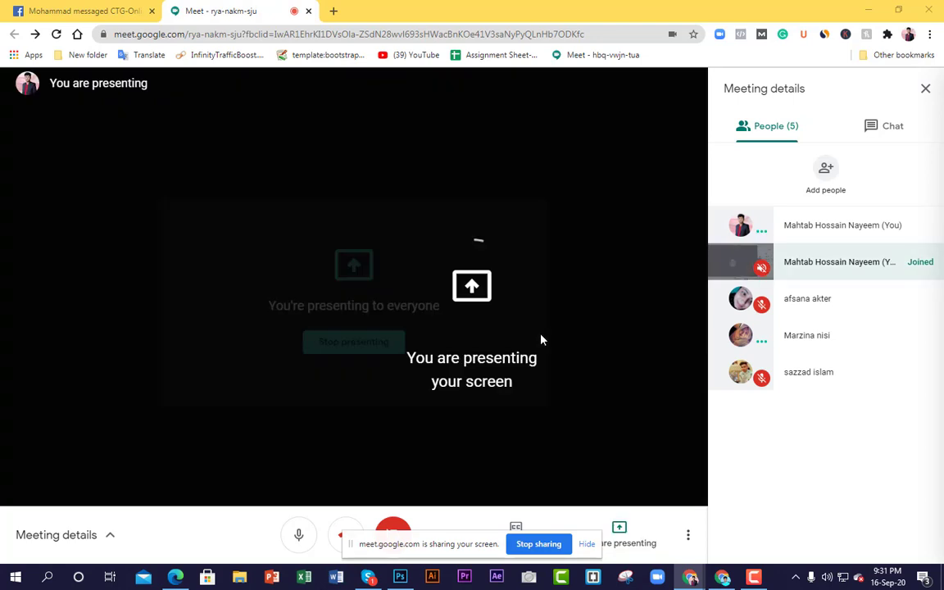
click(587, 544)
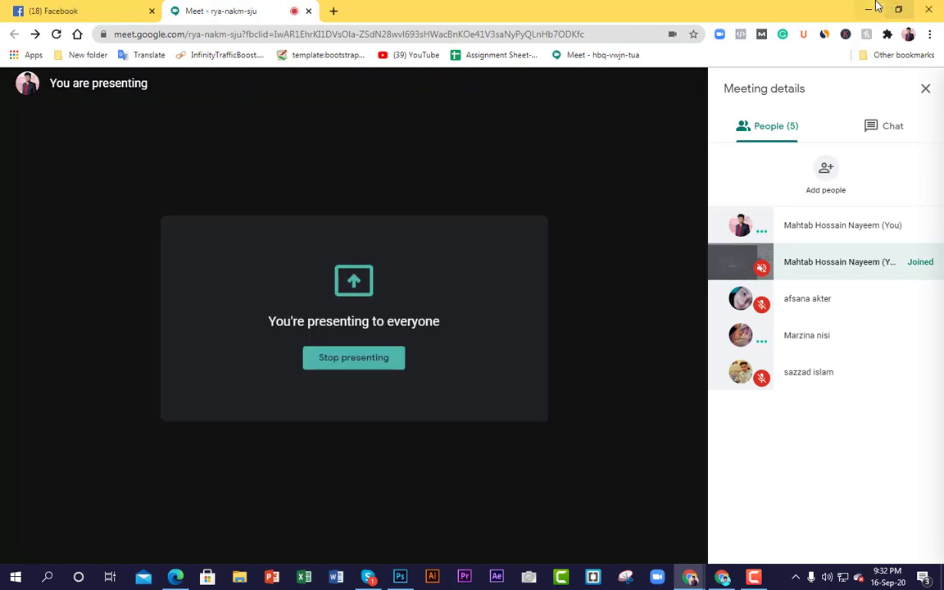
Return to Photoshop, clear the rectangular selection on the Background and choose the Rectangular Marquee Tool.
click(876, 7)
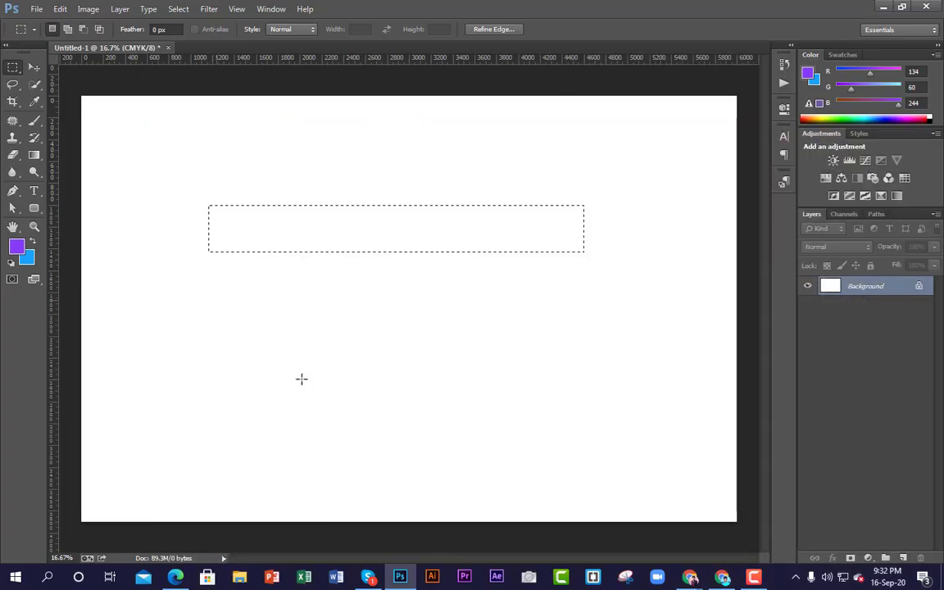
click(283, 246)
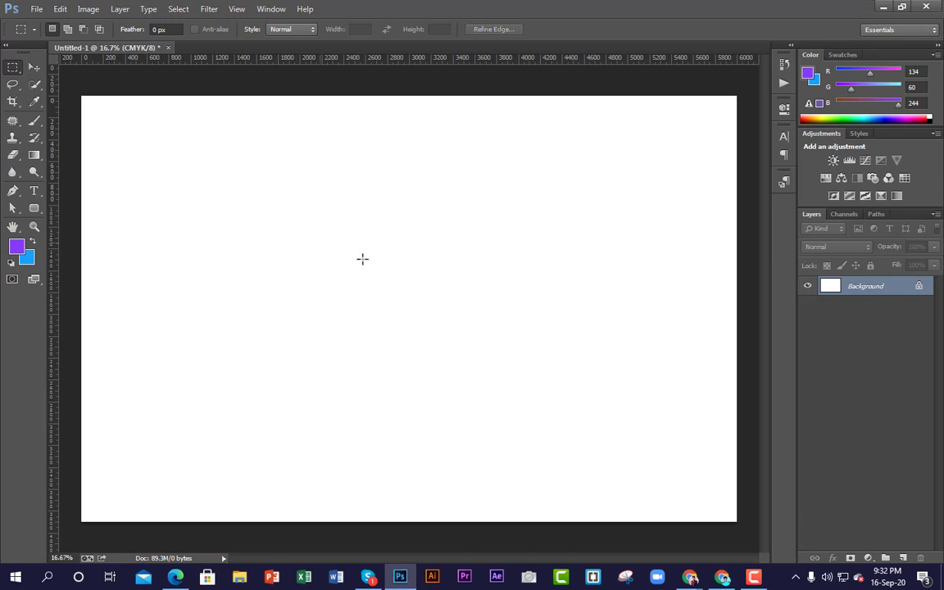
click(12, 67)
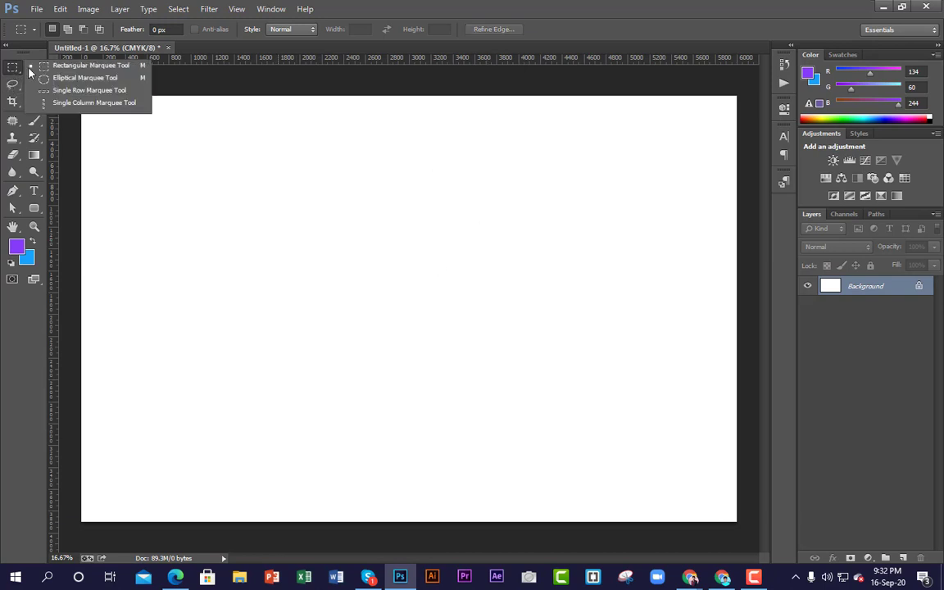
click(96, 66)
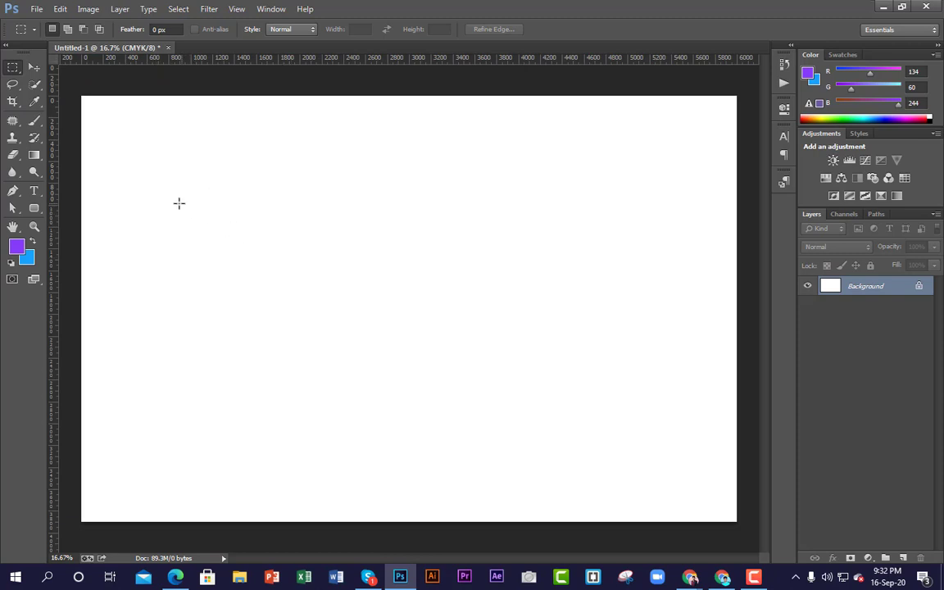
Make a wide, shallow rectangular selection across the upper part of the canvas, choose the Move Tool and add a new layer.
drag(261, 236, 568, 254)
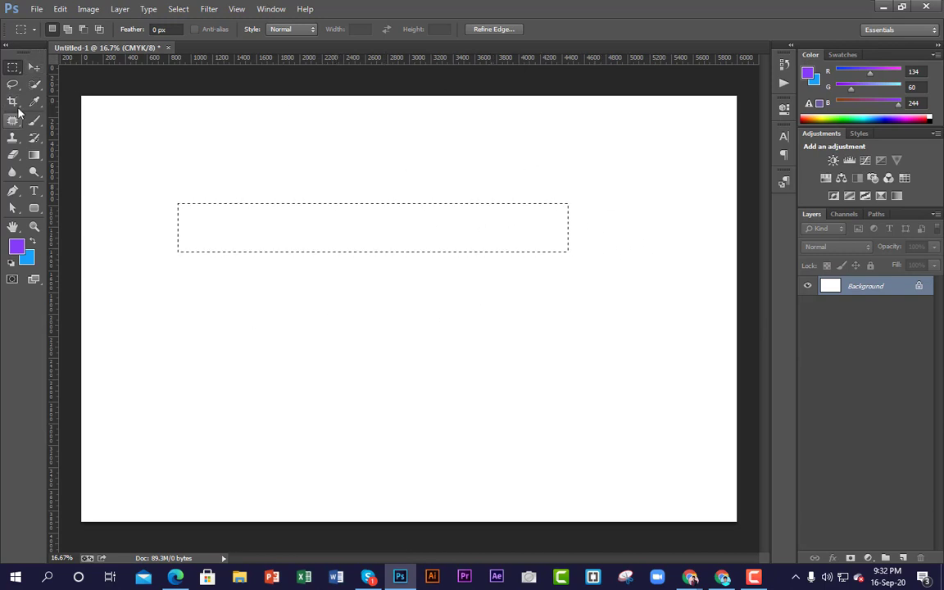
click(35, 66)
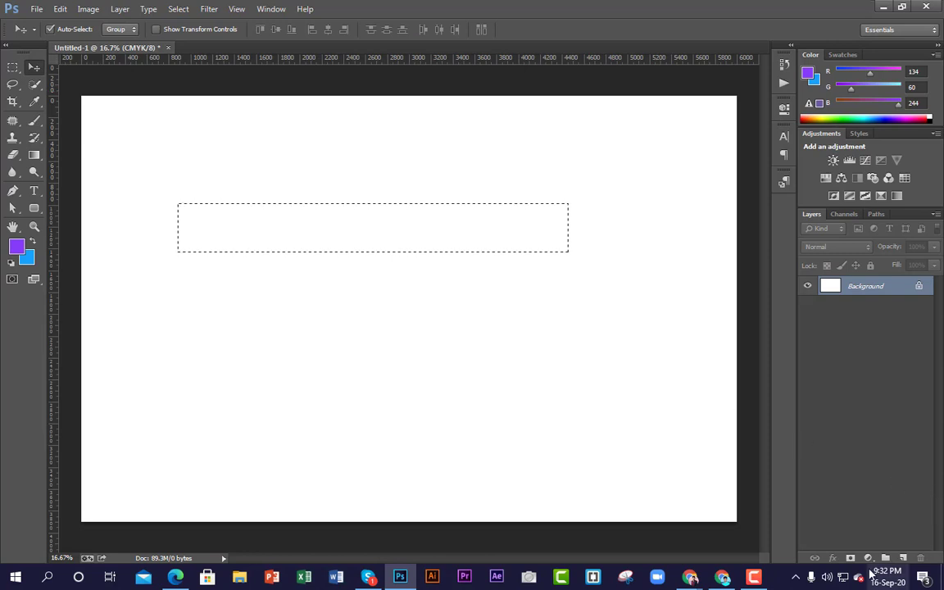
click(904, 559)
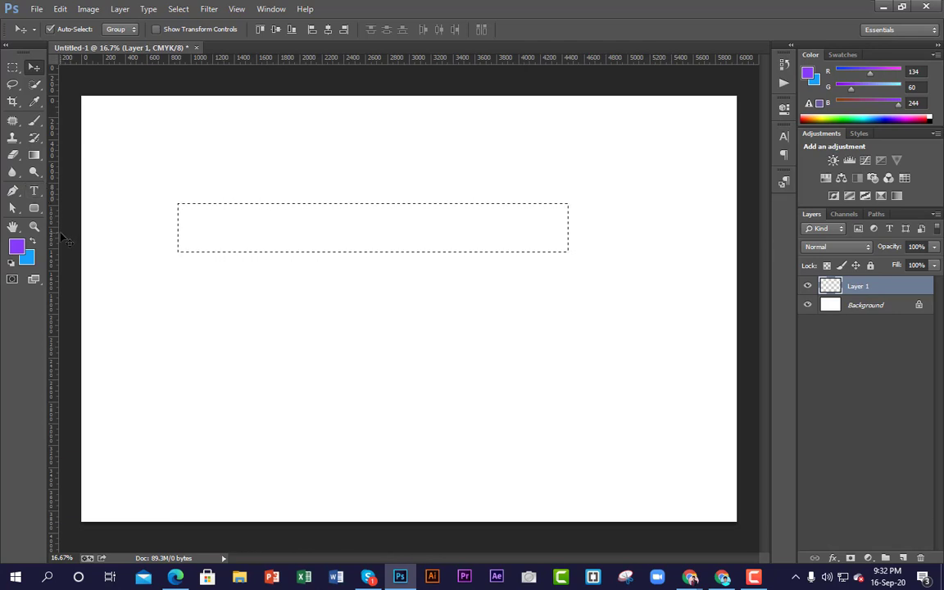
Set the foreground color to black (000000), trying out red shades in the Color Picker first.
click(16, 246)
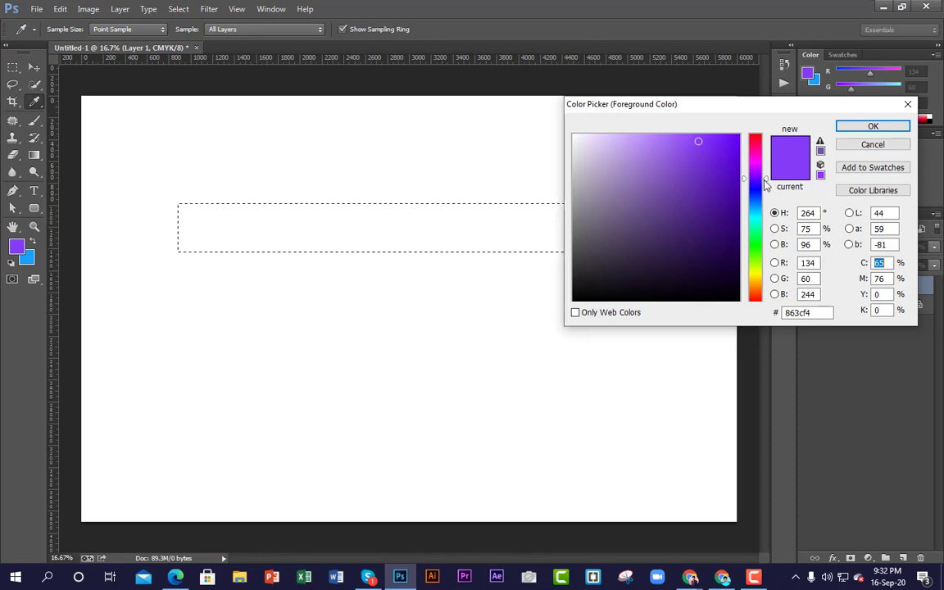
drag(765, 183, 765, 303)
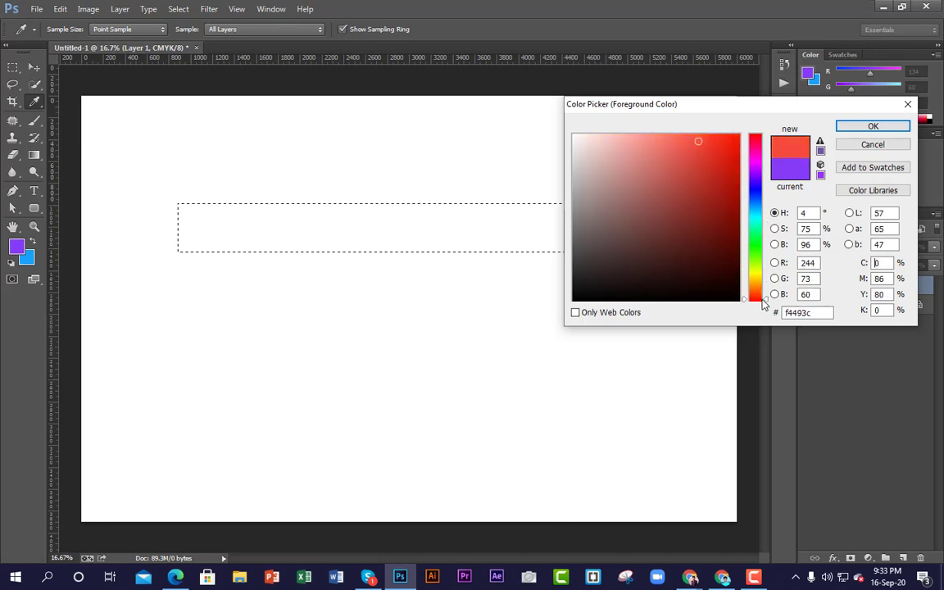
drag(651, 152, 740, 137)
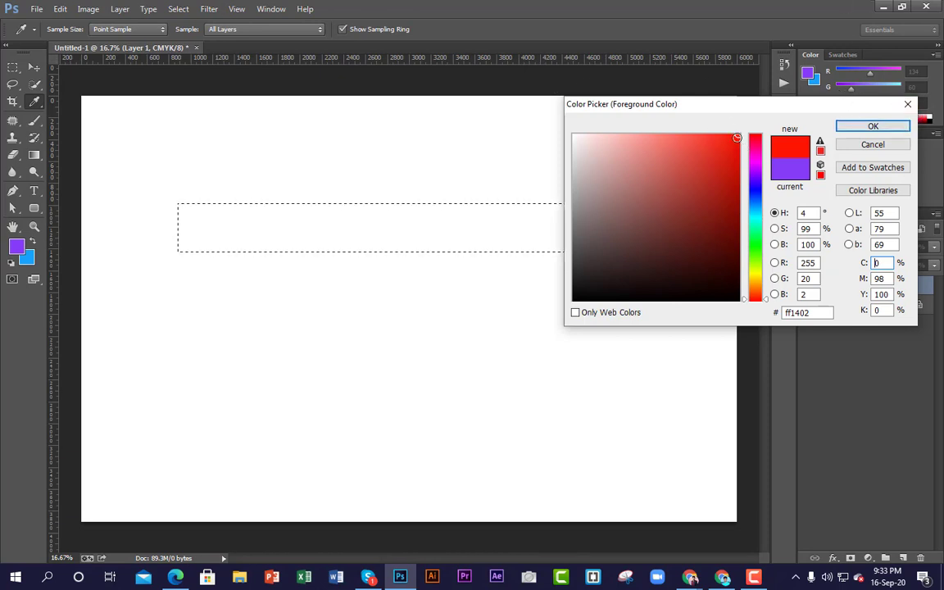
mouse_move(737, 137)
mouse_down()
mouse_move(716, 225)
mouse_move(719, 301)
mouse_up()
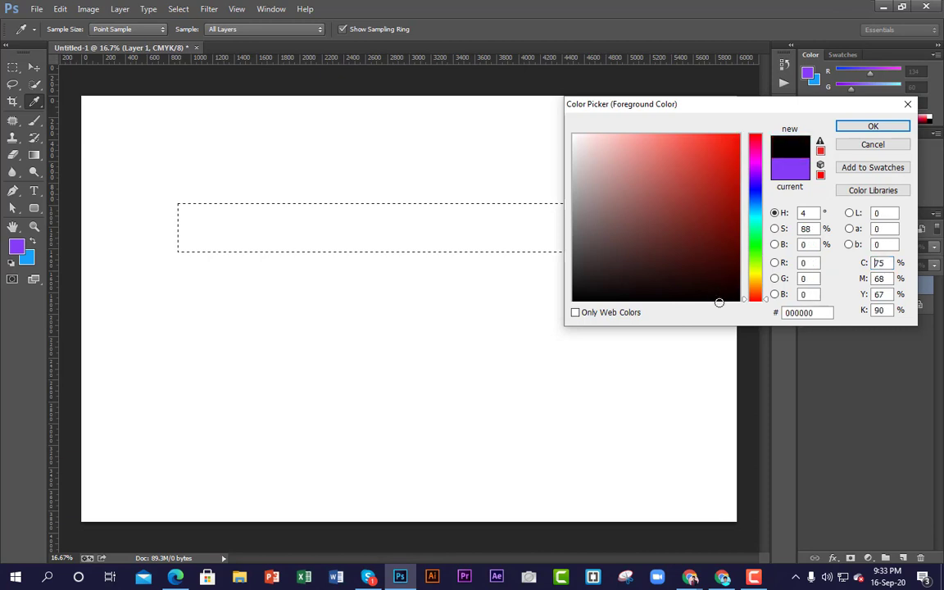
click(874, 126)
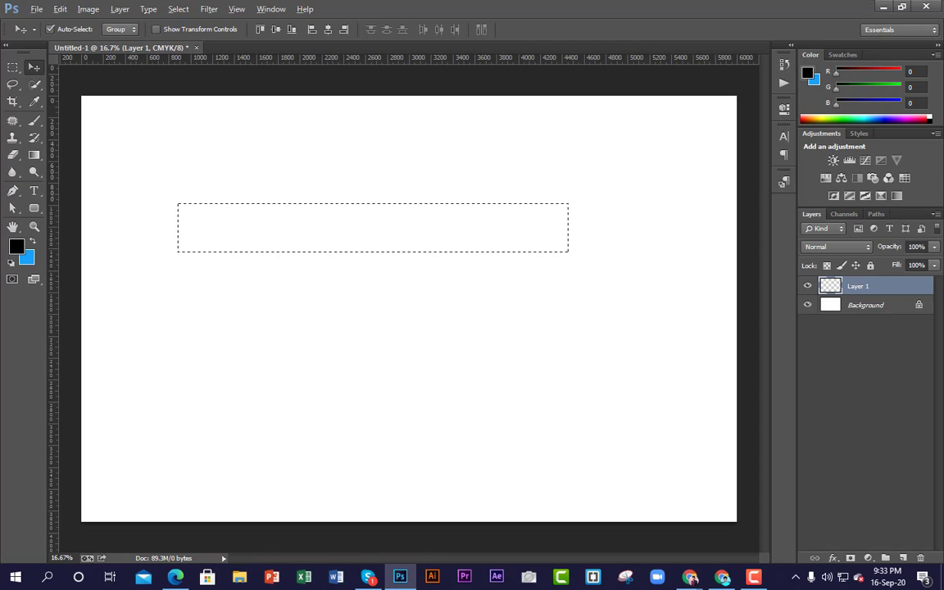
Fill the selection on the new layer with black, clear the selection and shift the black bar slightly.
key(alt+BackSpace)
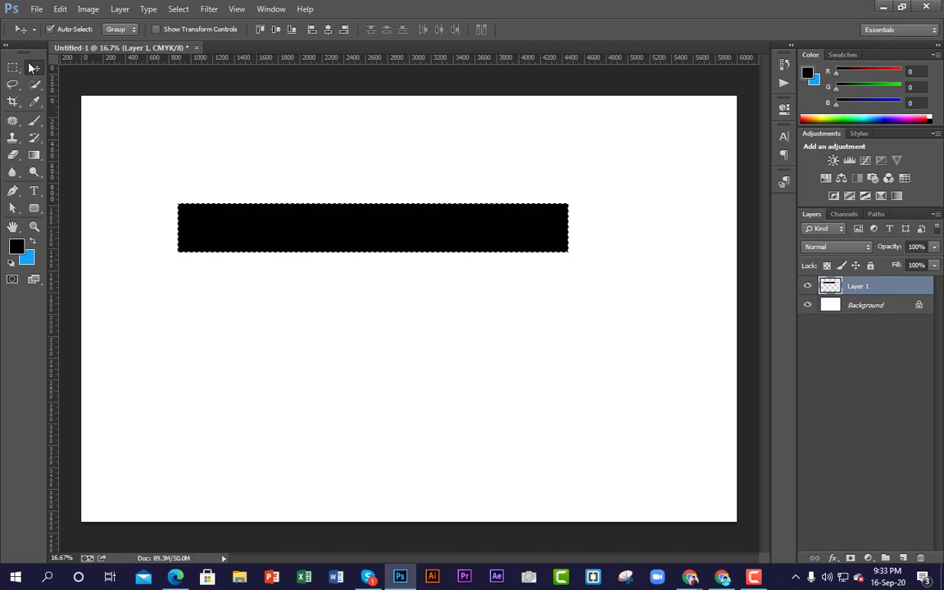
key(ctrl+d)
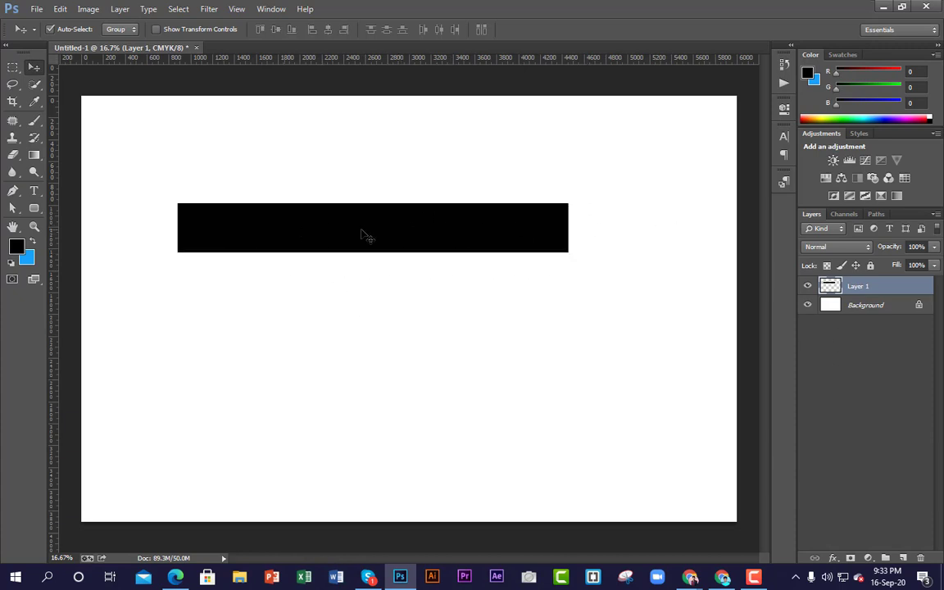
mouse_move(302, 238)
mouse_down()
mouse_move(431, 292)
mouse_move(342, 285)
mouse_move(300, 248)
mouse_move(314, 230)
mouse_up()
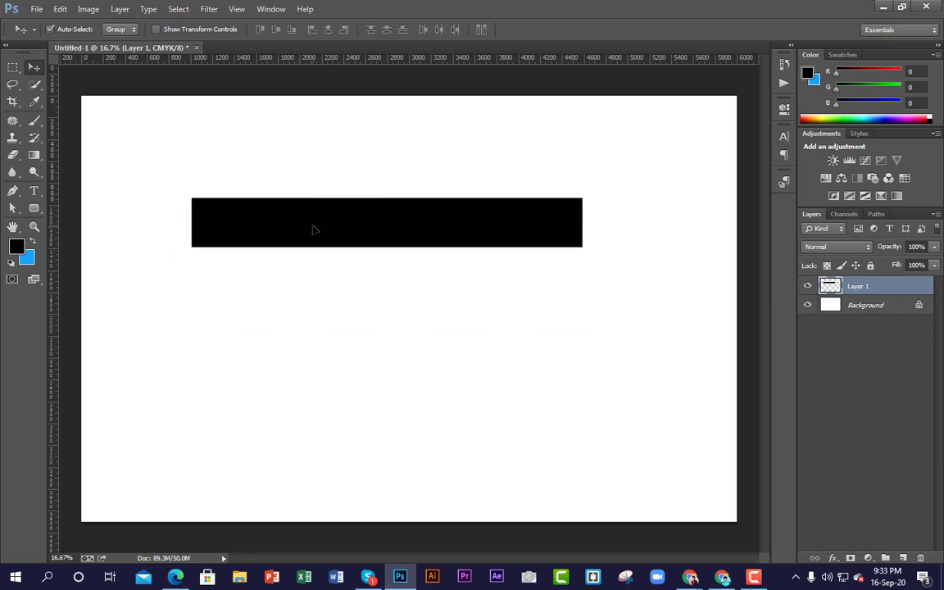
click(902, 557)
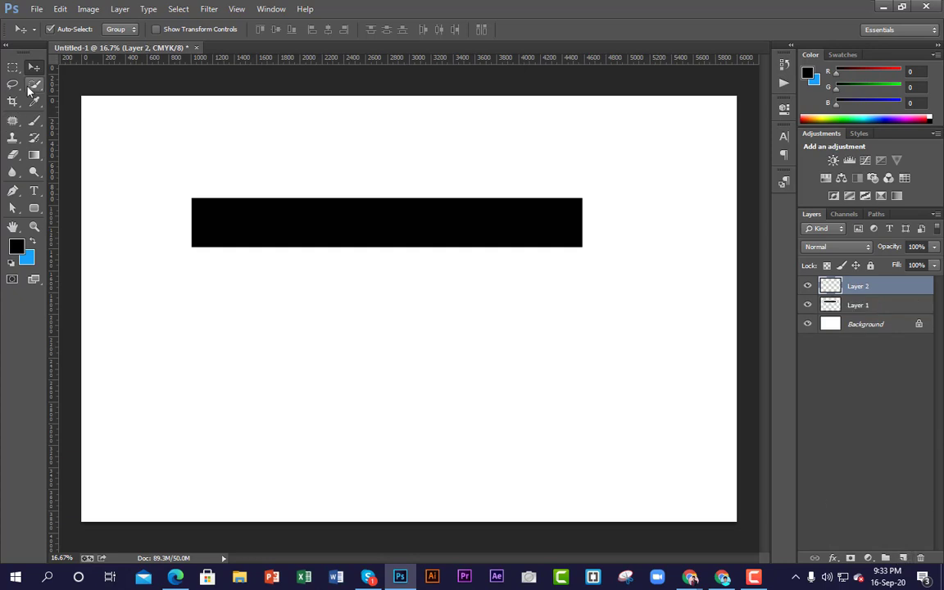
click(12, 66)
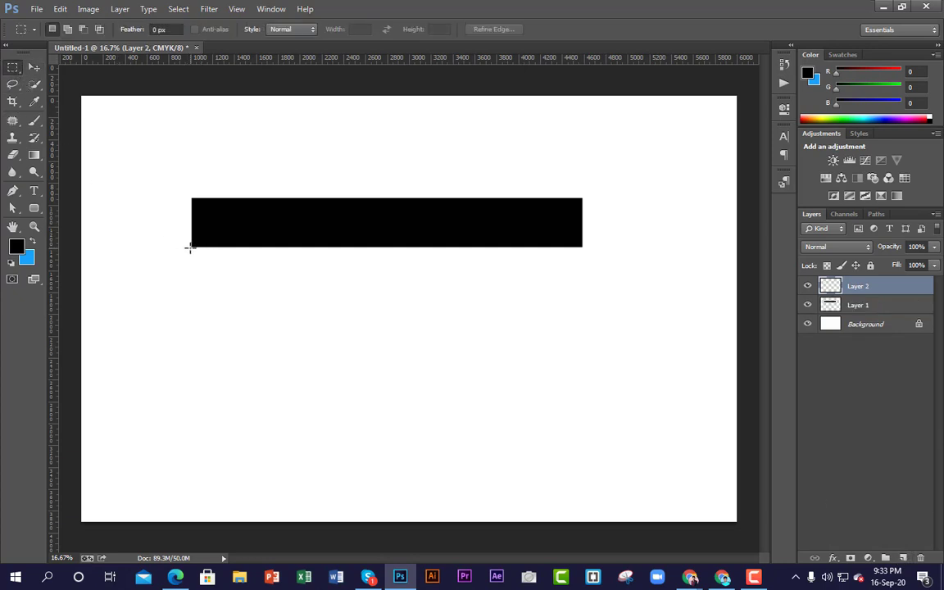
drag(435, 295, 584, 293)
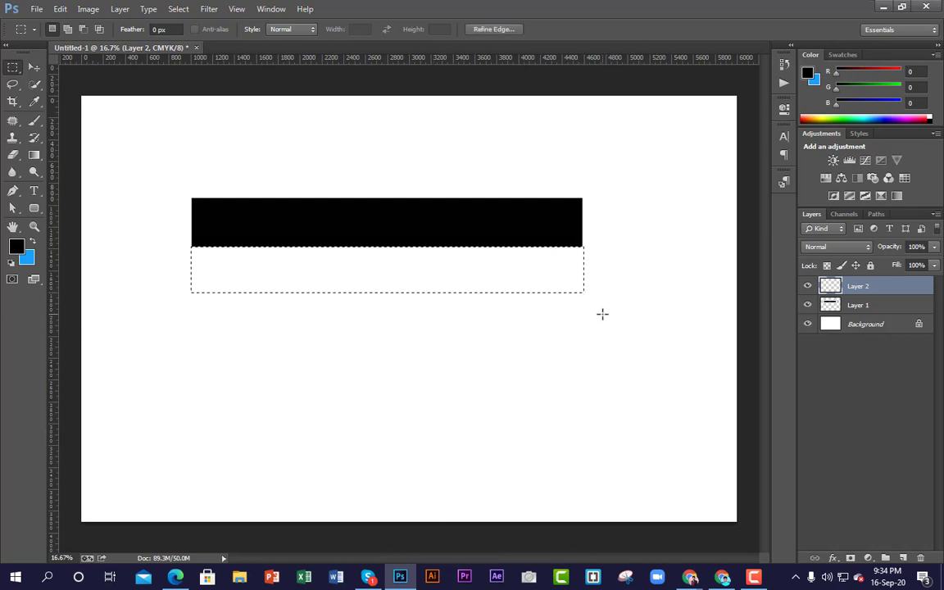
click(610, 234)
click(34, 68)
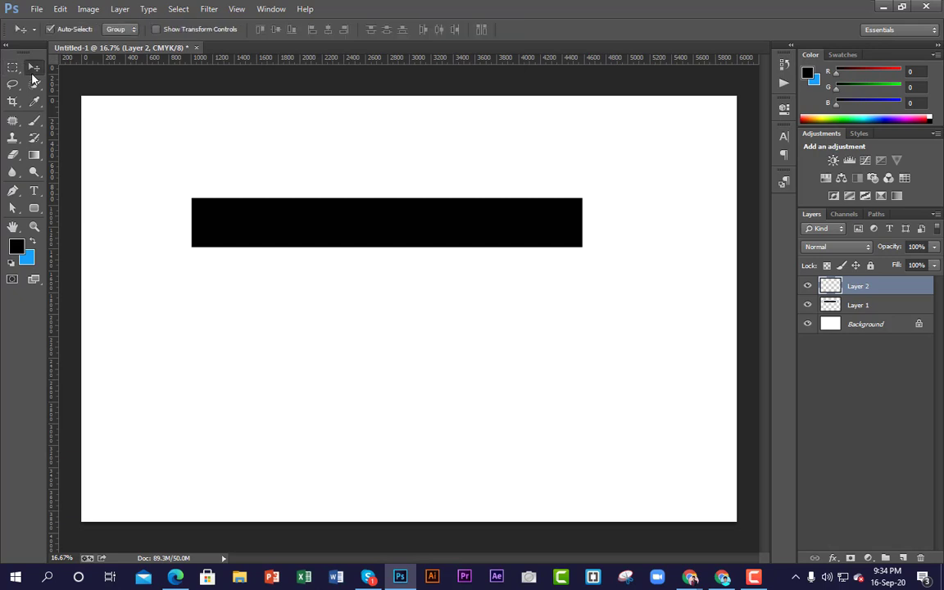
key(Delete)
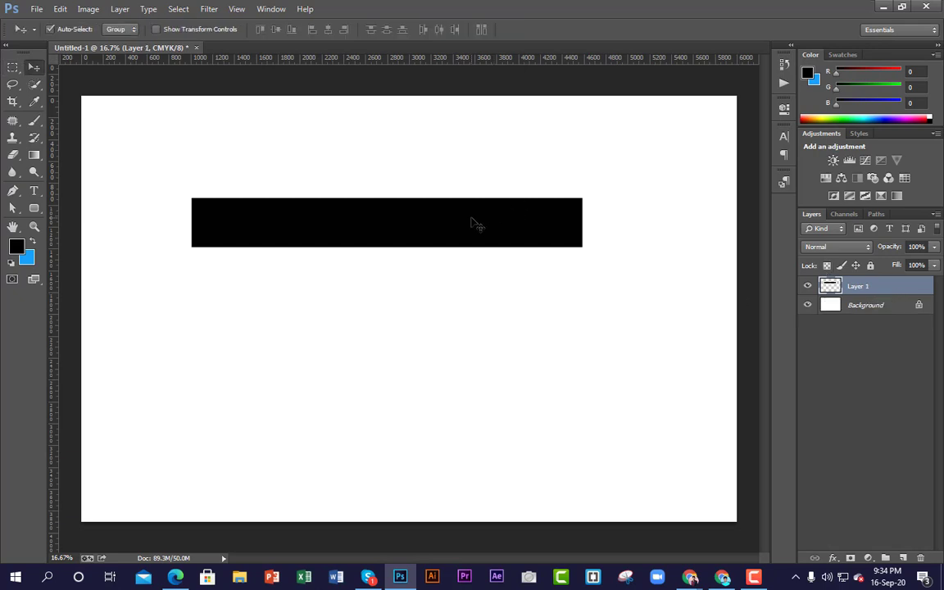
Move the black bar slightly higher on the canvas.
drag(323, 201, 352, 192)
drag(420, 195, 417, 204)
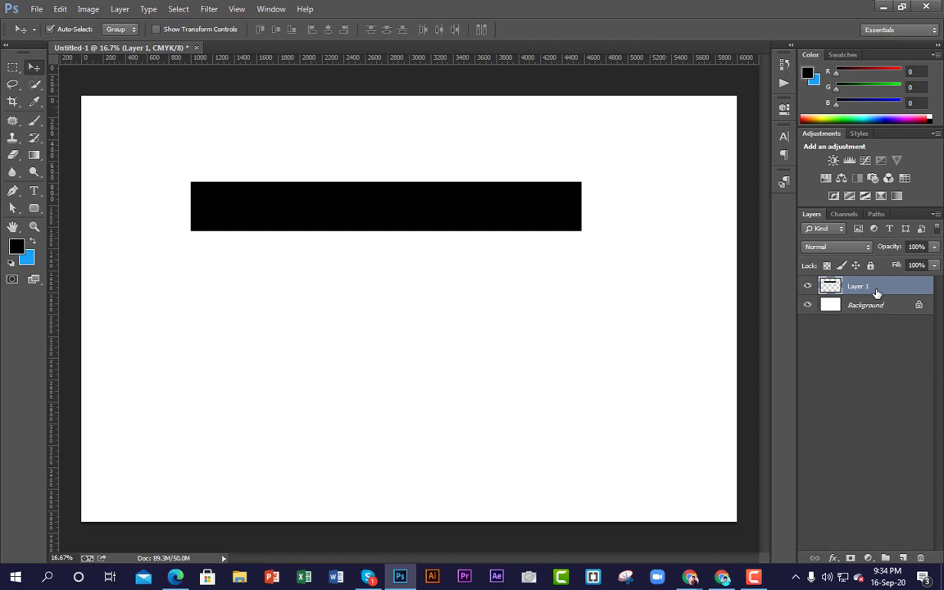
Duplicate the black bar's layer twice and delete both copies.
key(ctrl+j)
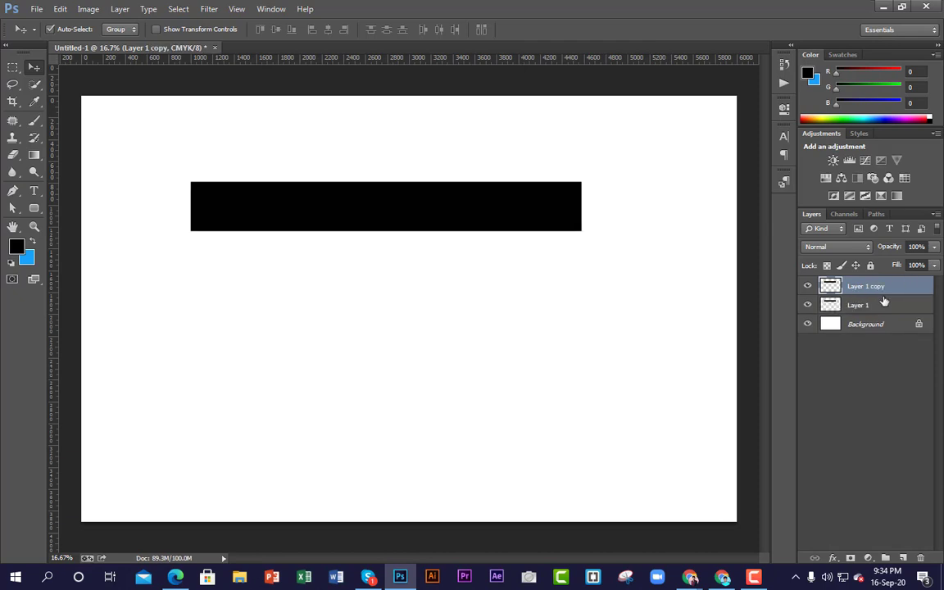
key(ctrl+j)
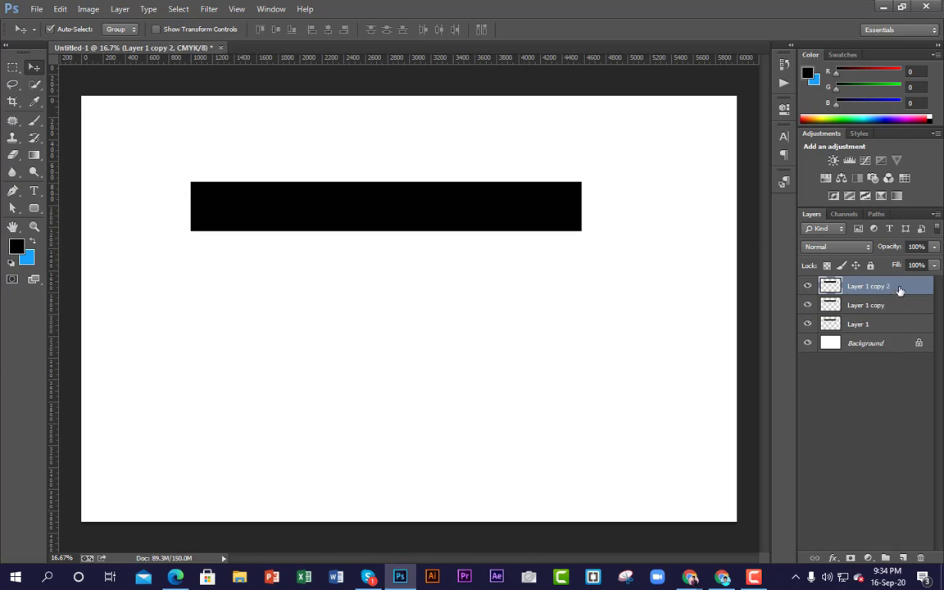
key(Delete)
key(Delete)
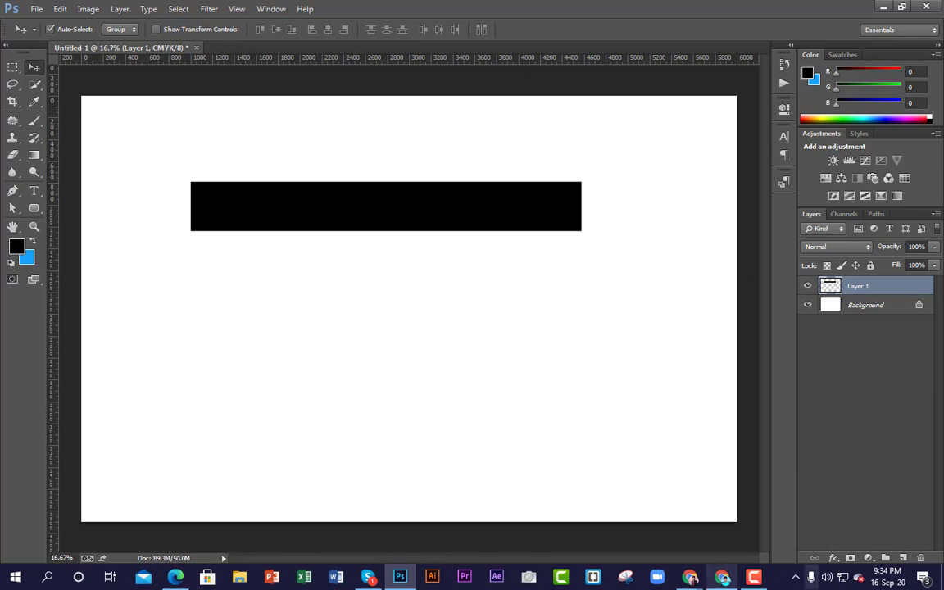
Switch to the Google Meet call to check the participants, and return to Photoshop.
mouse_move(690, 577)
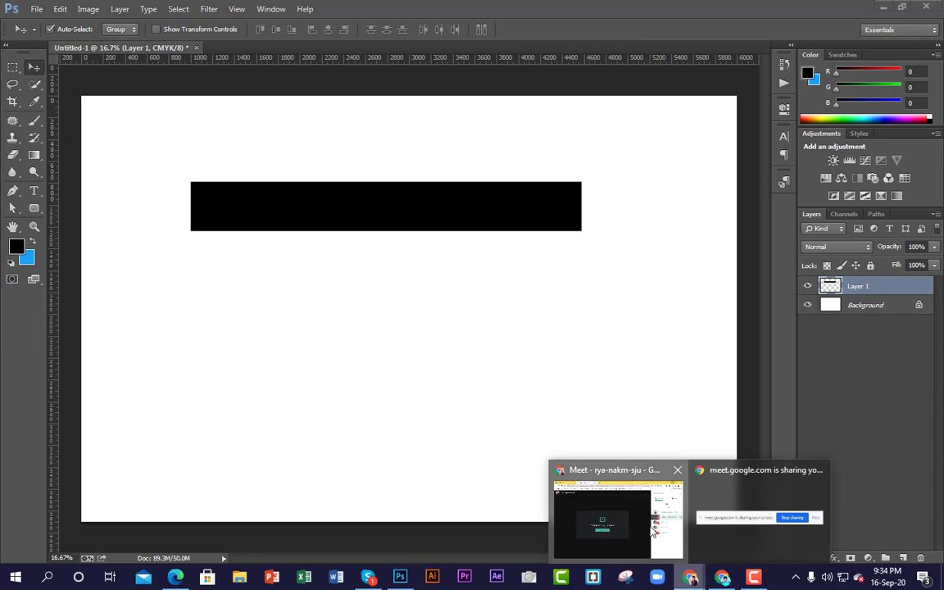
click(615, 504)
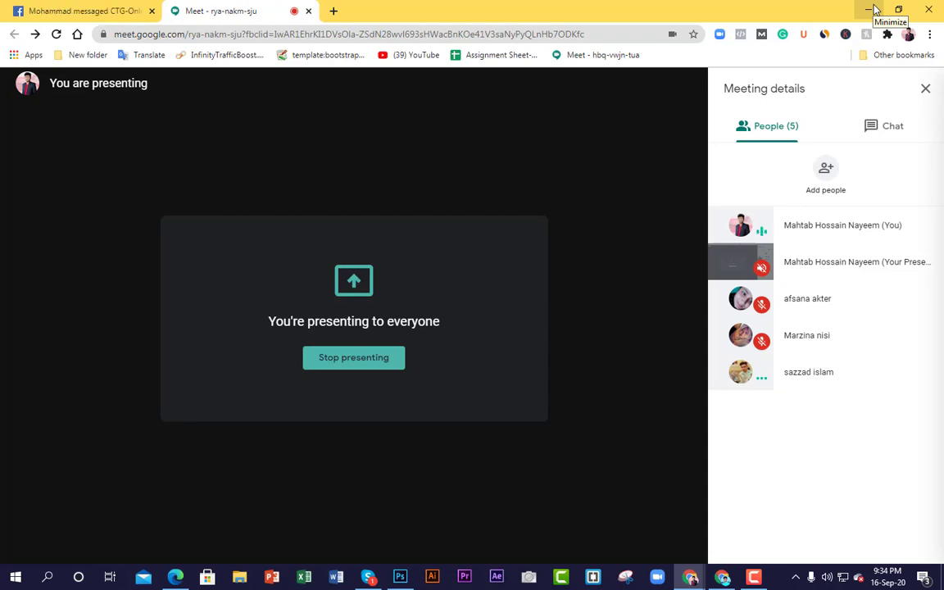
click(874, 9)
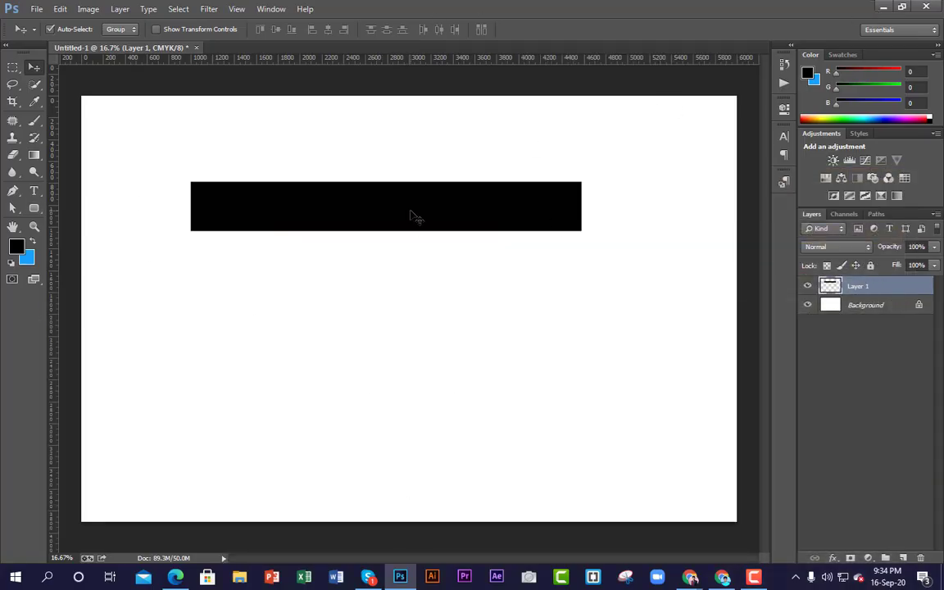
Reposition the black bar closer to the horizontal center of the canvas.
drag(401, 212, 435, 222)
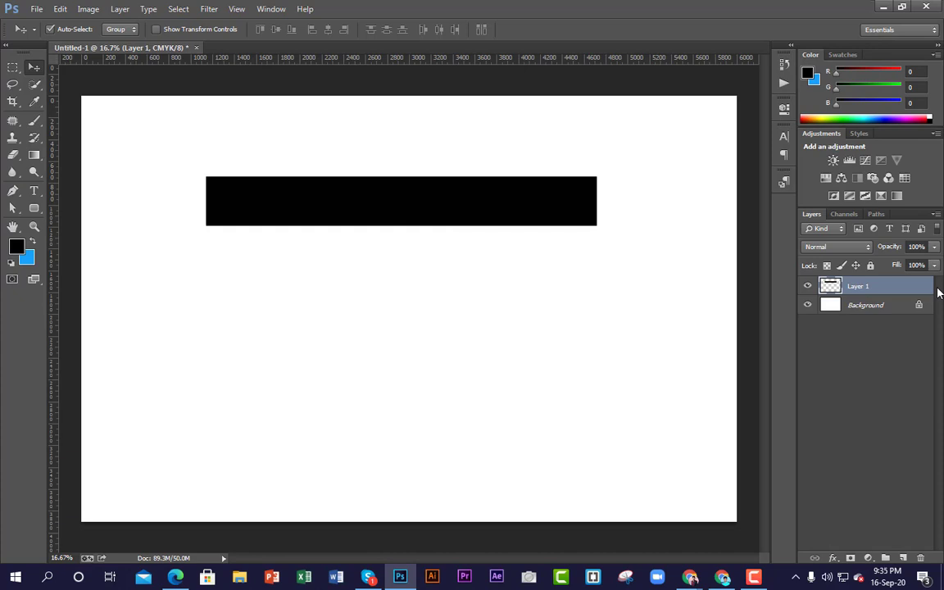
Try a duplicate of the black bar's layer below the original and delete that copy.
key(ctrl+j)
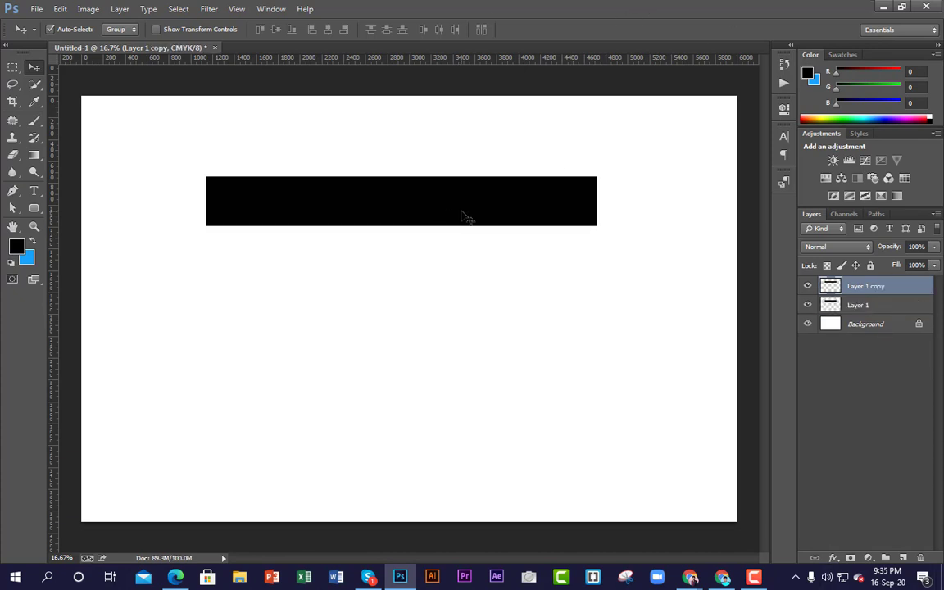
drag(465, 217, 467, 269)
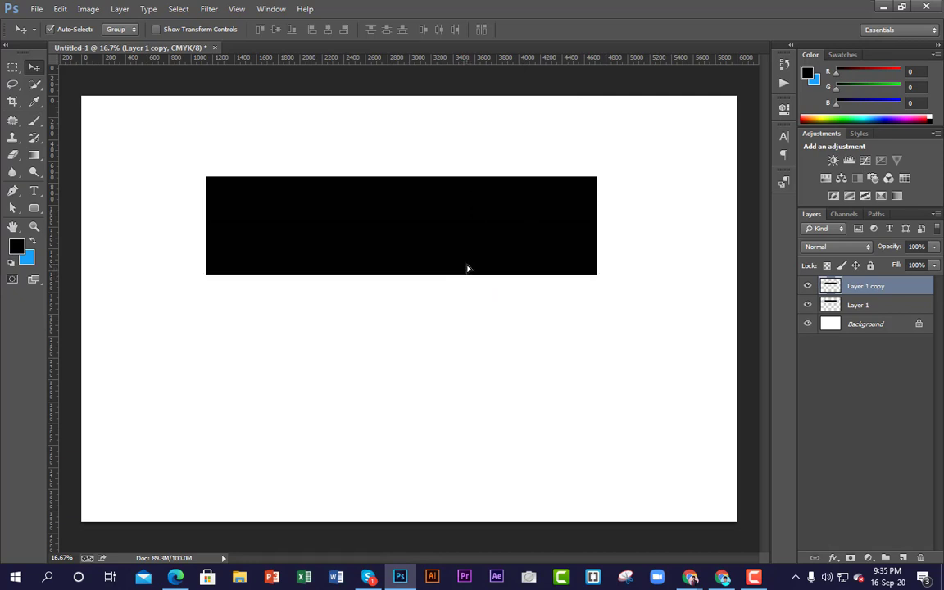
key(Delete)
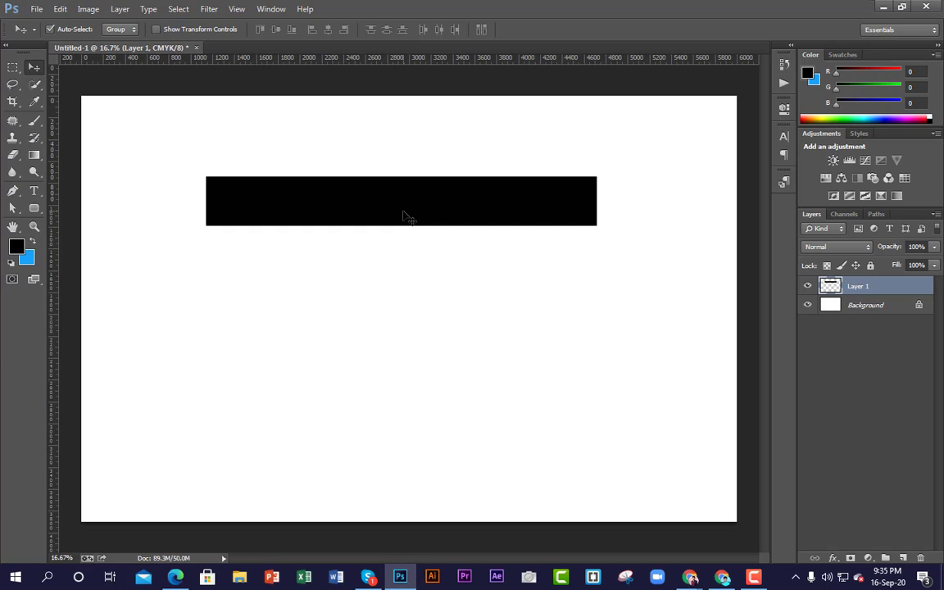
Duplicate the black bar's layer and place the copy directly beneath the original, with edges aligned.
key(ctrl+j)
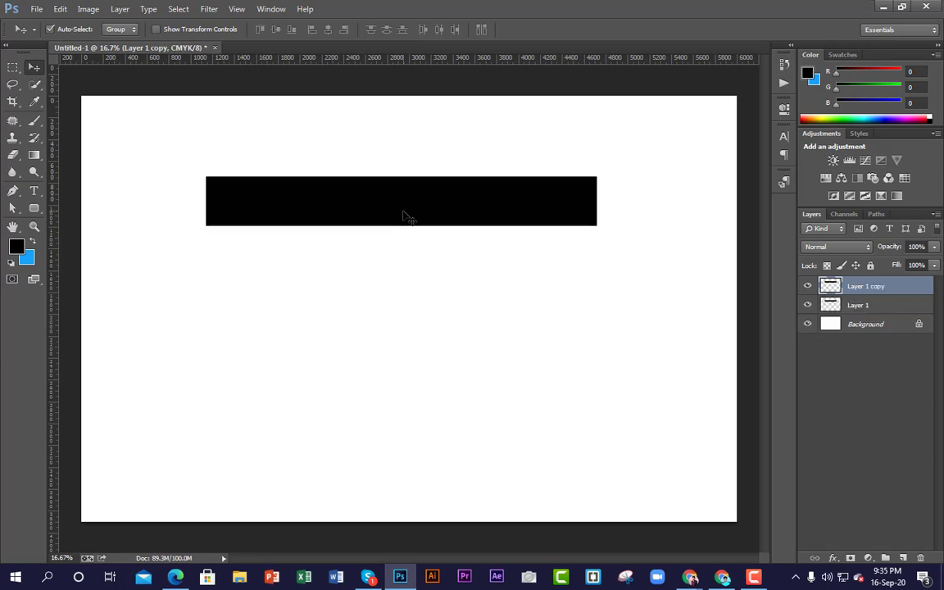
drag(406, 213, 402, 257)
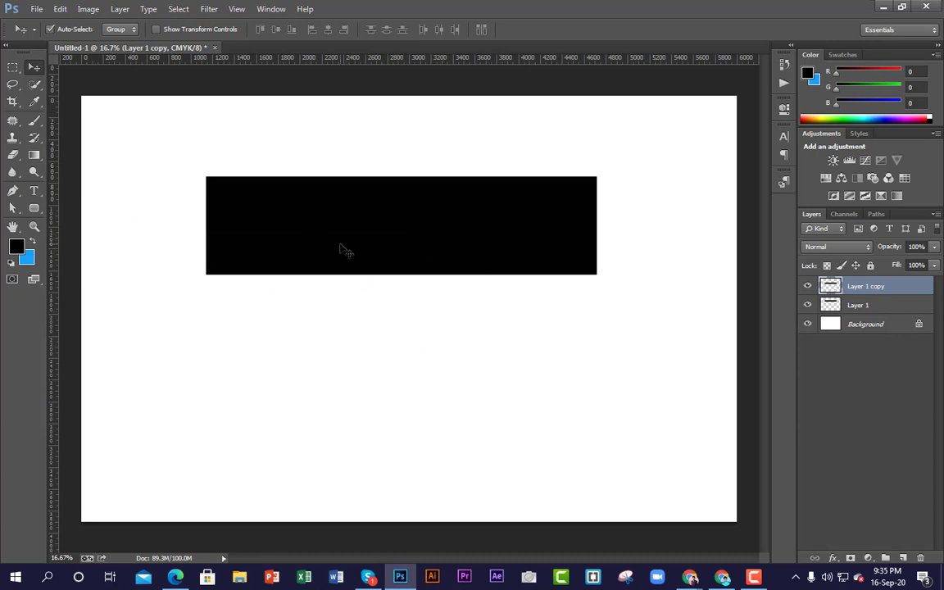
Load the lower bar's outline as a selection, fill it with red (d01406) and clear the selection.
ctrl+click(831, 287)
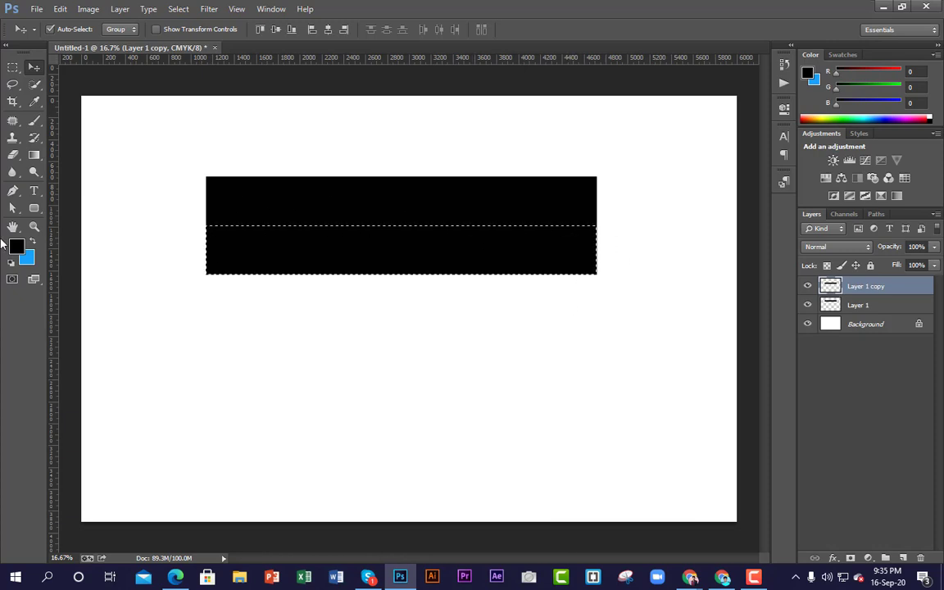
click(22, 246)
mouse_move(719, 164)
mouse_down()
mouse_move(731, 158)
mouse_move(735, 177)
mouse_move(735, 165)
mouse_up()
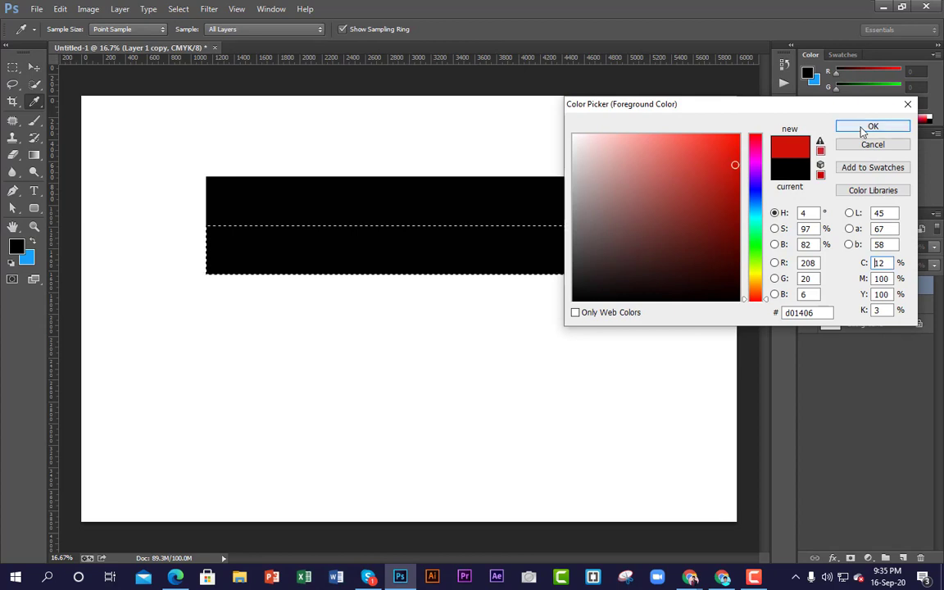
click(862, 131)
key(alt+BackSpace)
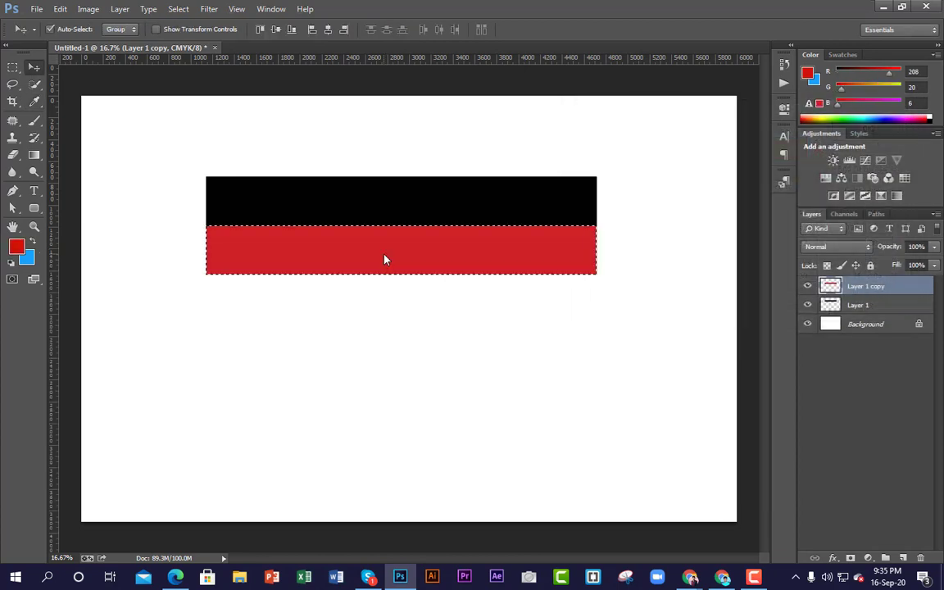
key(ctrl+d)
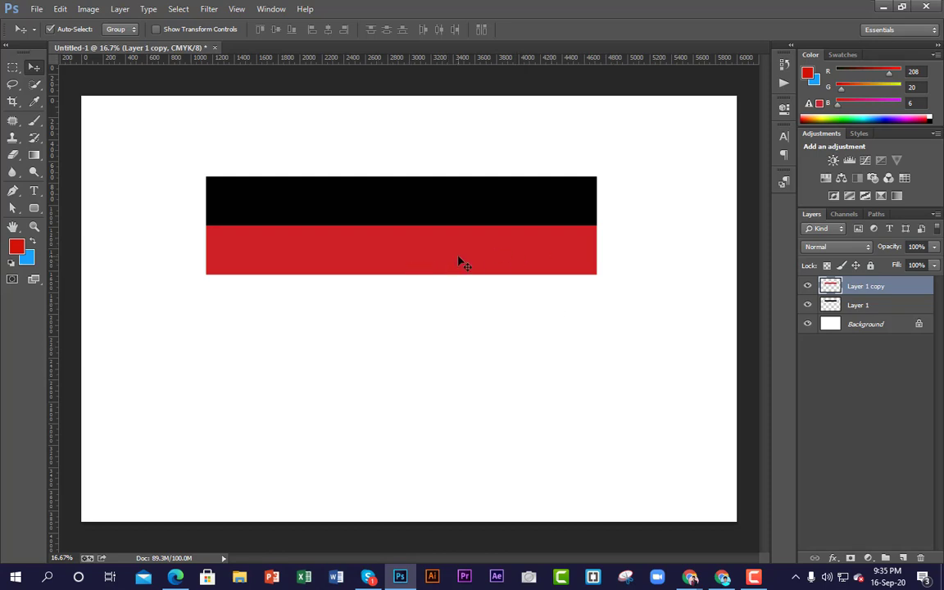
Duplicate the red bar's layer, place the copy directly beneath it and load the copy's outline as a selection.
key(ctrl+j)
drag(458, 257, 460, 313)
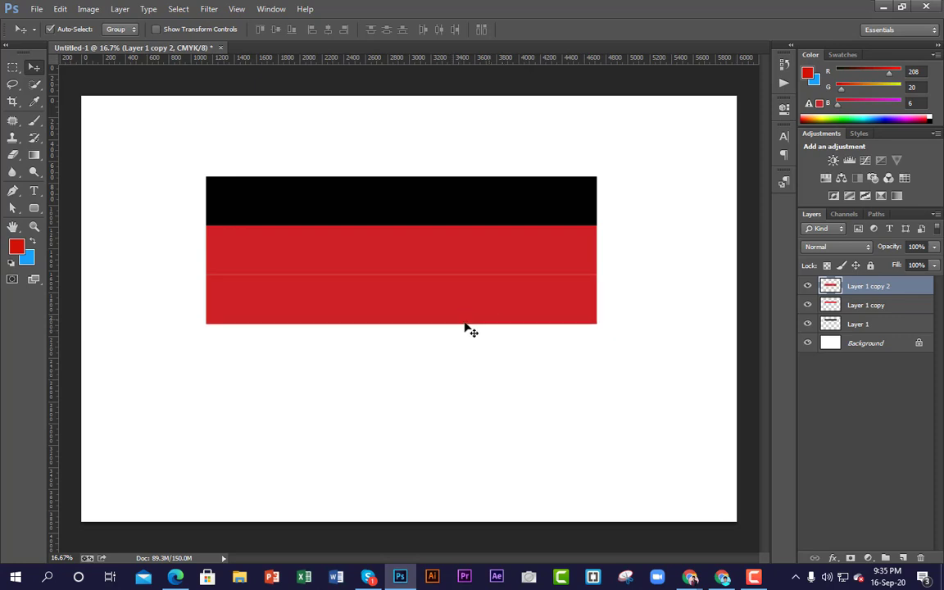
ctrl+click(832, 288)
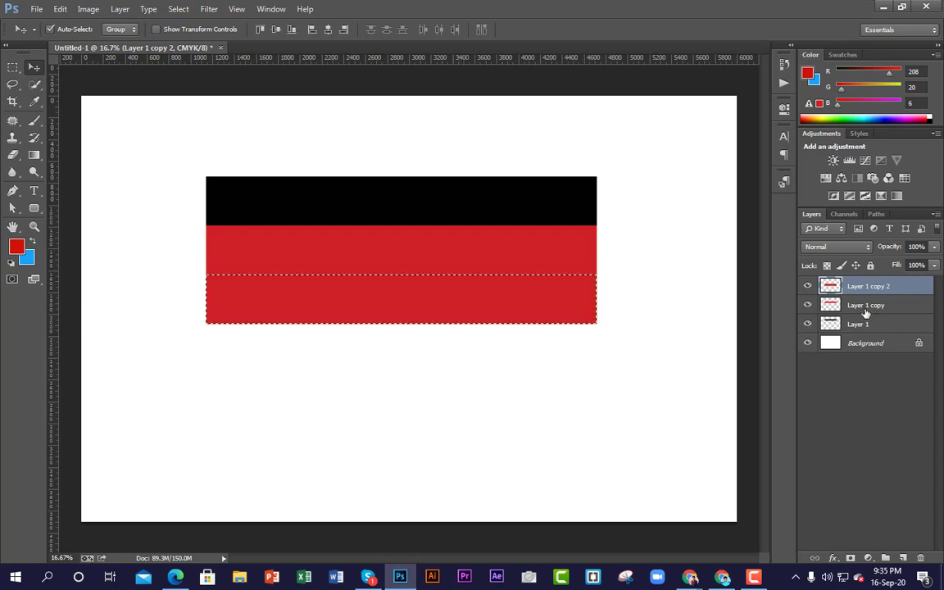
Fill the selected lowest bar with yellow (dce90e) and clear the selection.
click(16, 247)
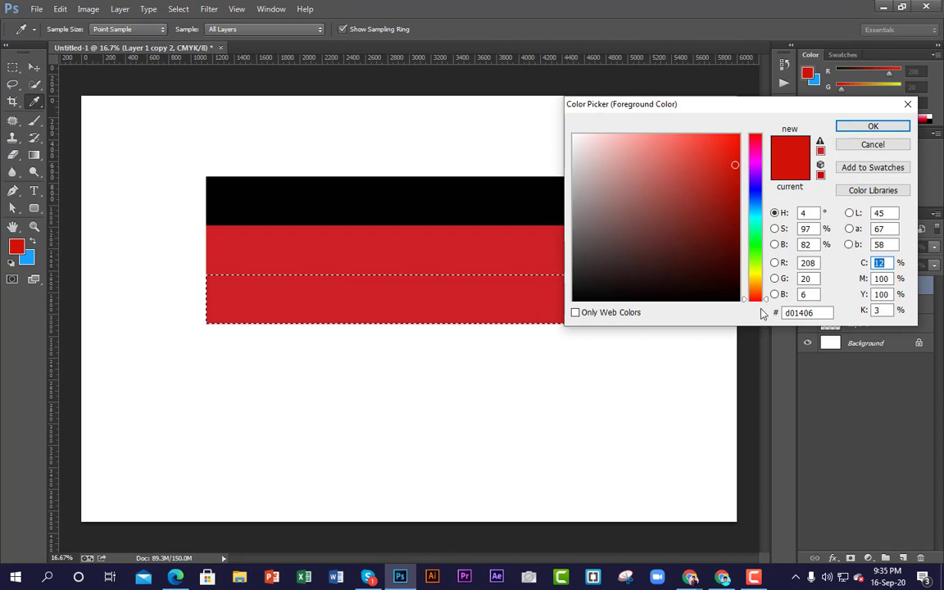
drag(760, 310, 754, 271)
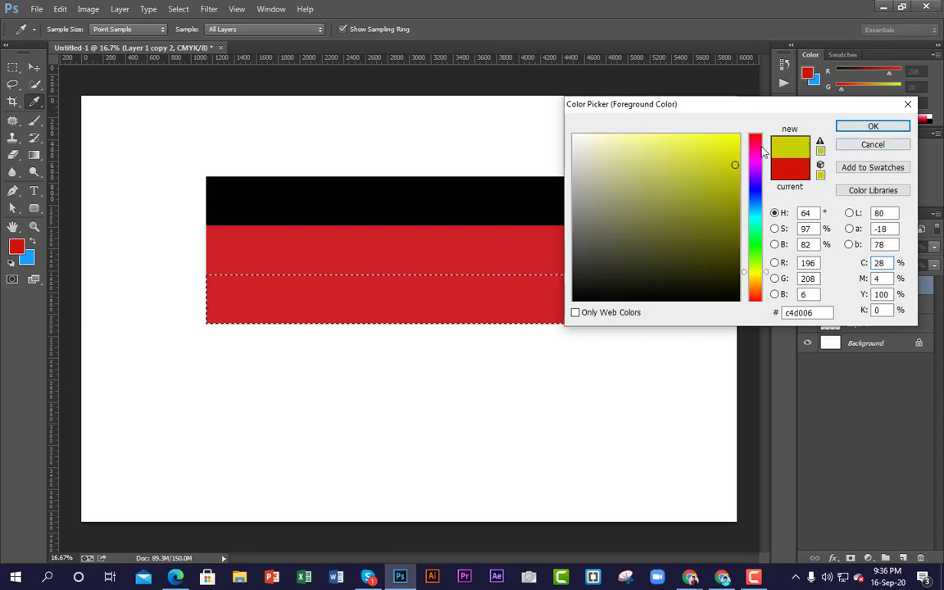
click(730, 149)
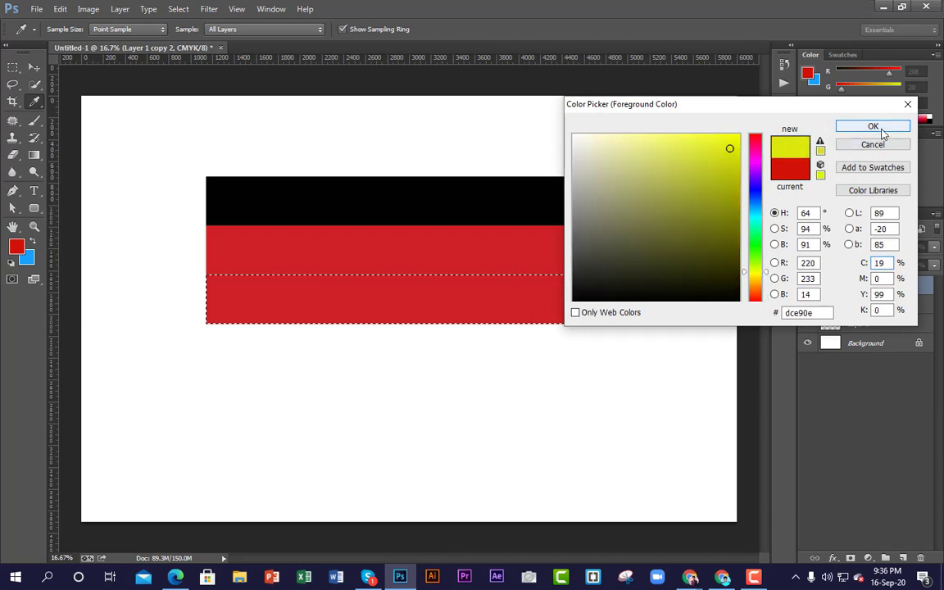
click(874, 128)
key(alt+BackSpace)
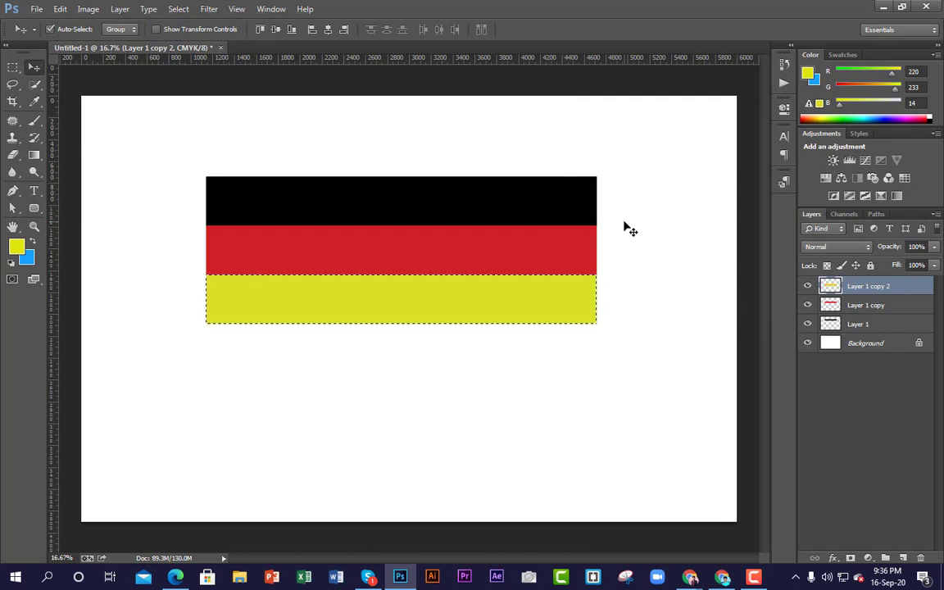
key(ctrl+d)
Select all three bars, scale them together to about 115%, move them near the canvas centre and deselect their layers.
drag(164, 151, 625, 399)
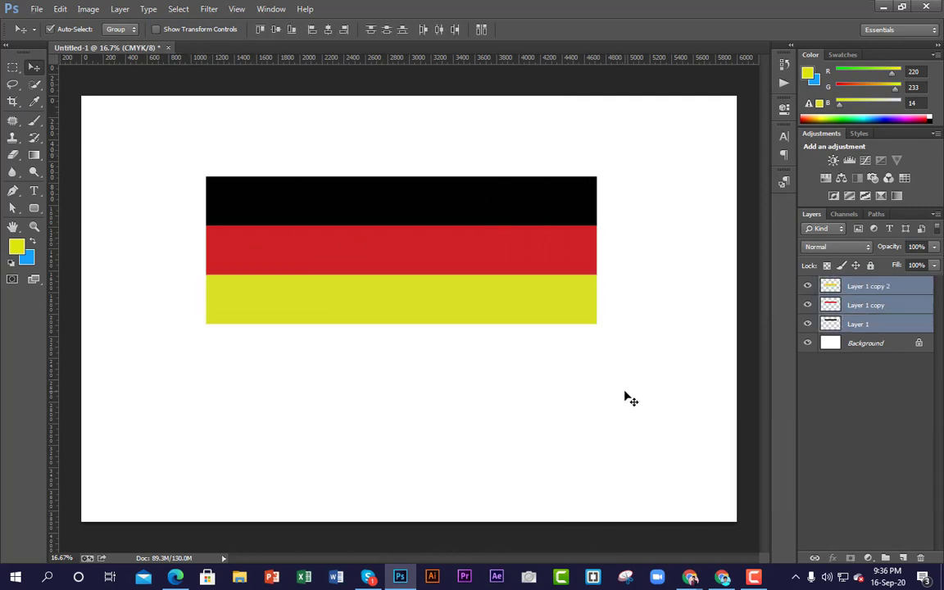
alt+click(448, 289)
alt+click(441, 290)
ctrl+click(425, 288)
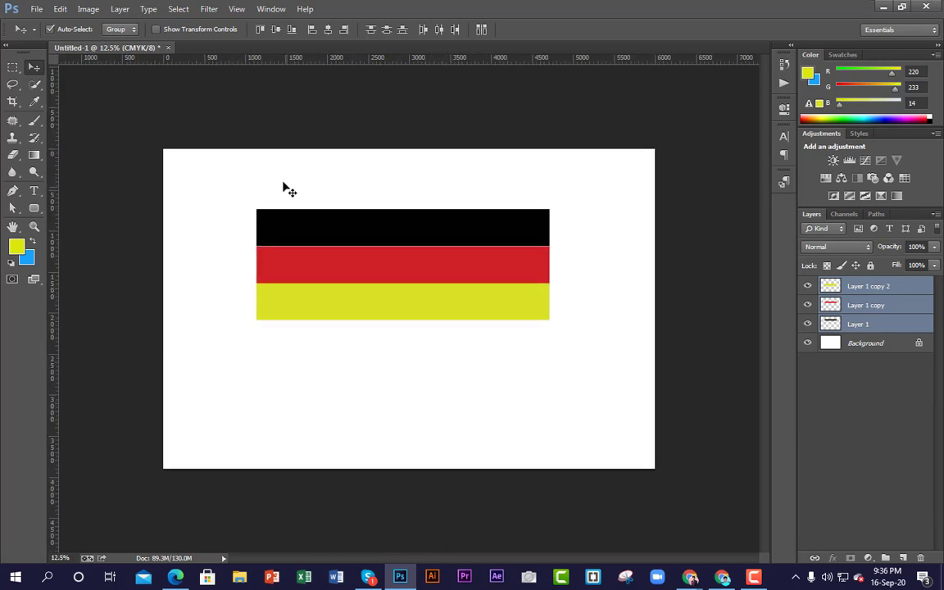
click(238, 172)
drag(221, 173, 584, 423)
key(ctrl+t)
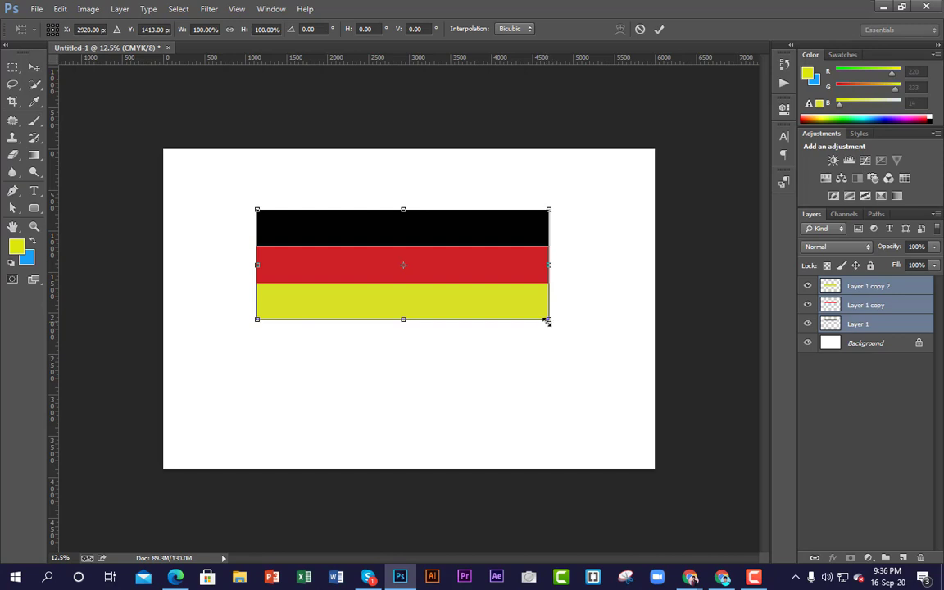
drag(547, 321, 613, 362)
drag(525, 274, 531, 311)
drag(625, 380, 572, 373)
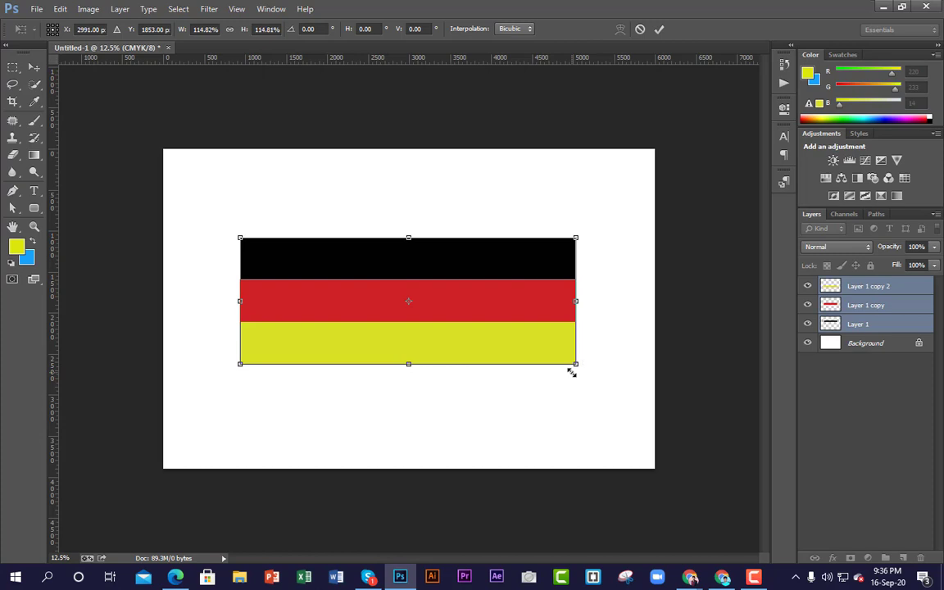
key(Return)
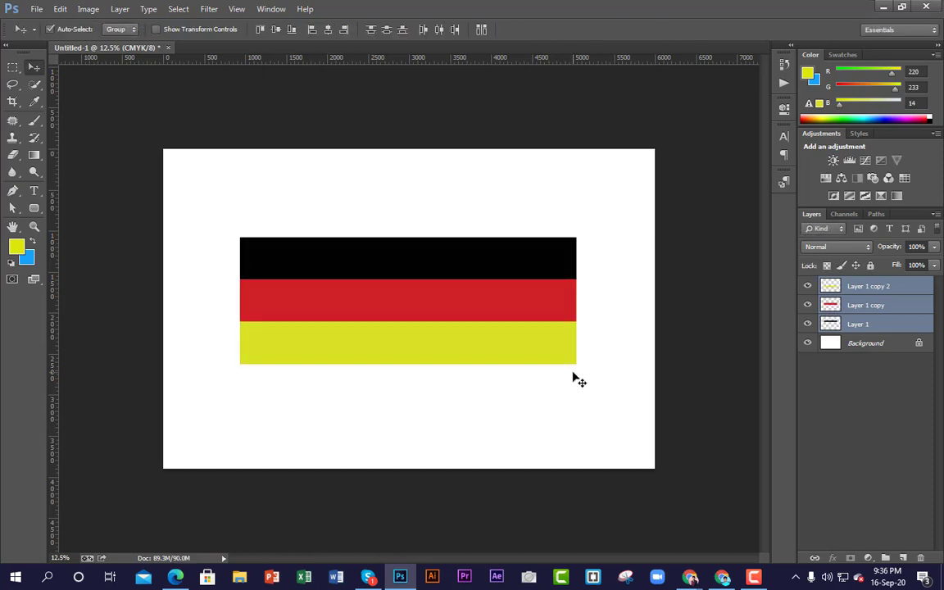
click(900, 415)
click(470, 340)
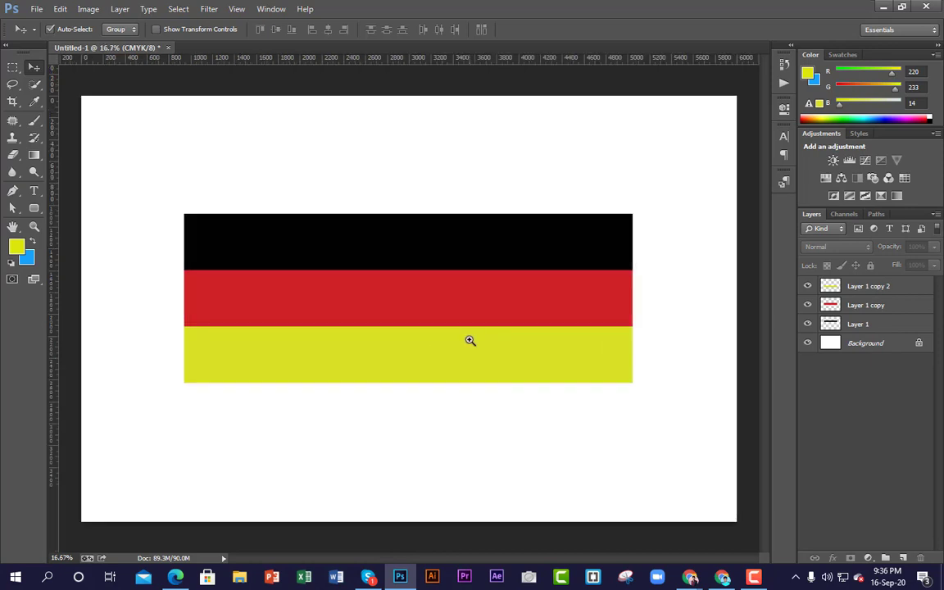
alt+click(406, 303)
click(414, 307)
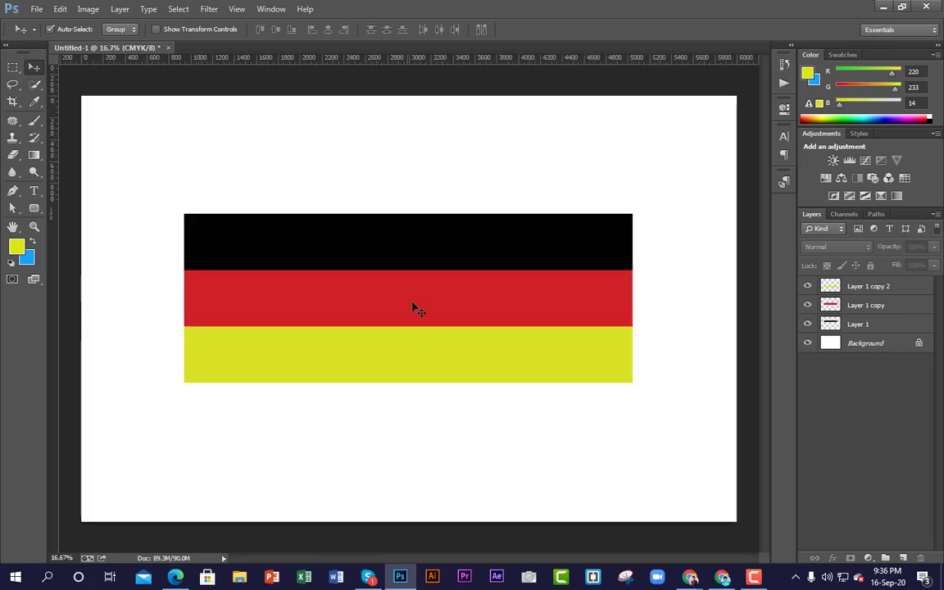
alt+click(473, 311)
click(452, 307)
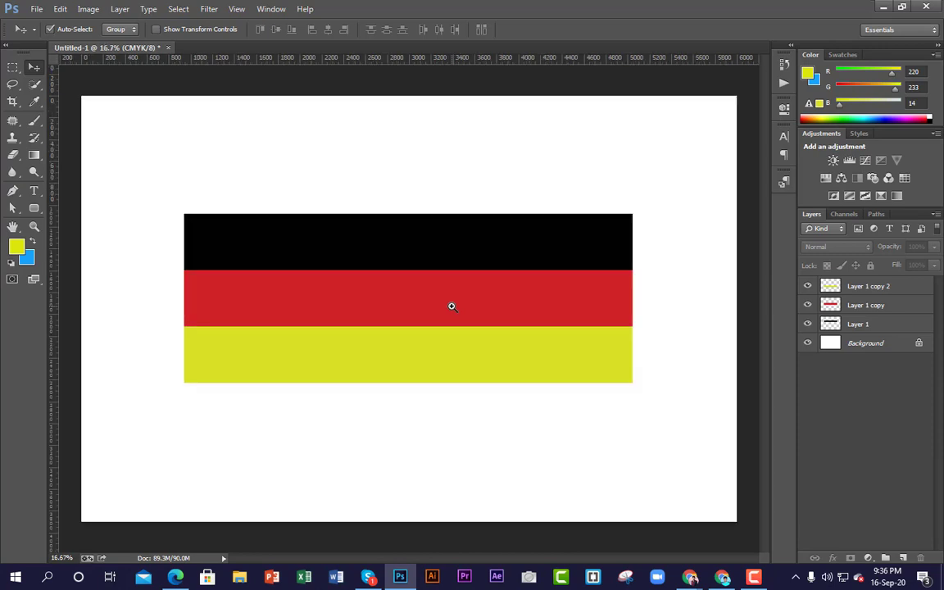
click(452, 306)
alt+click(451, 307)
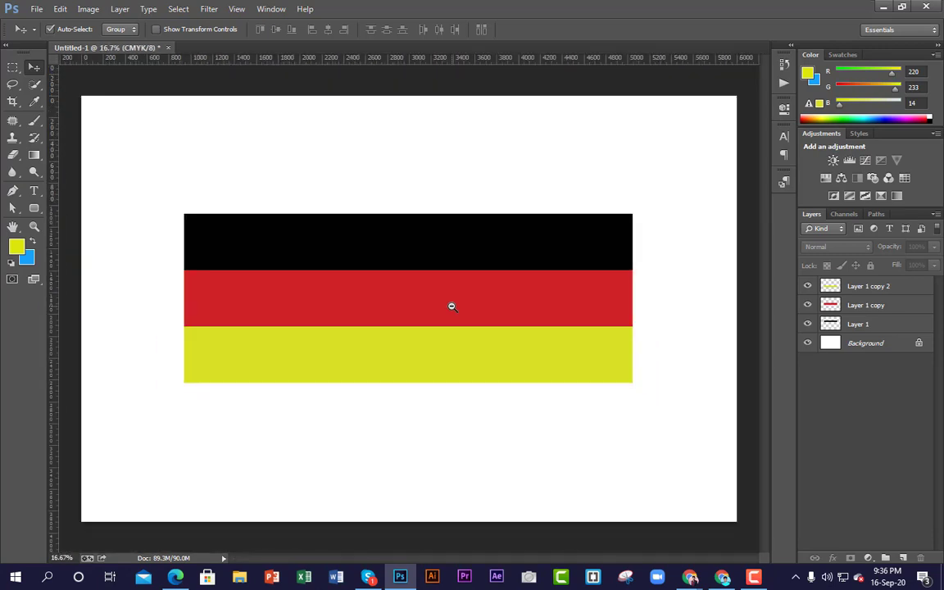
alt+click(451, 307)
click(452, 307)
alt+click(452, 306)
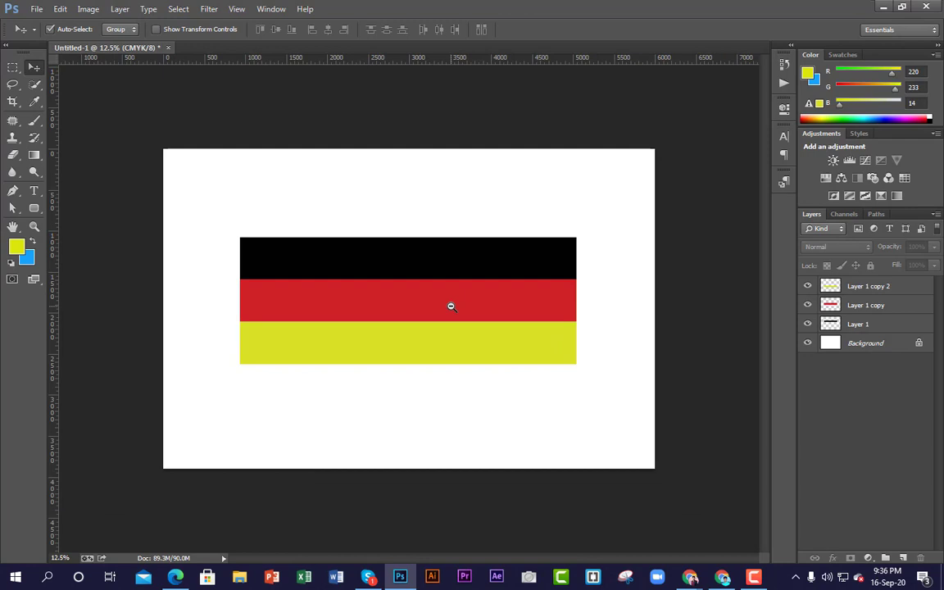
Examine the three flag stripe layers by selecting each one in turn.
click(465, 343)
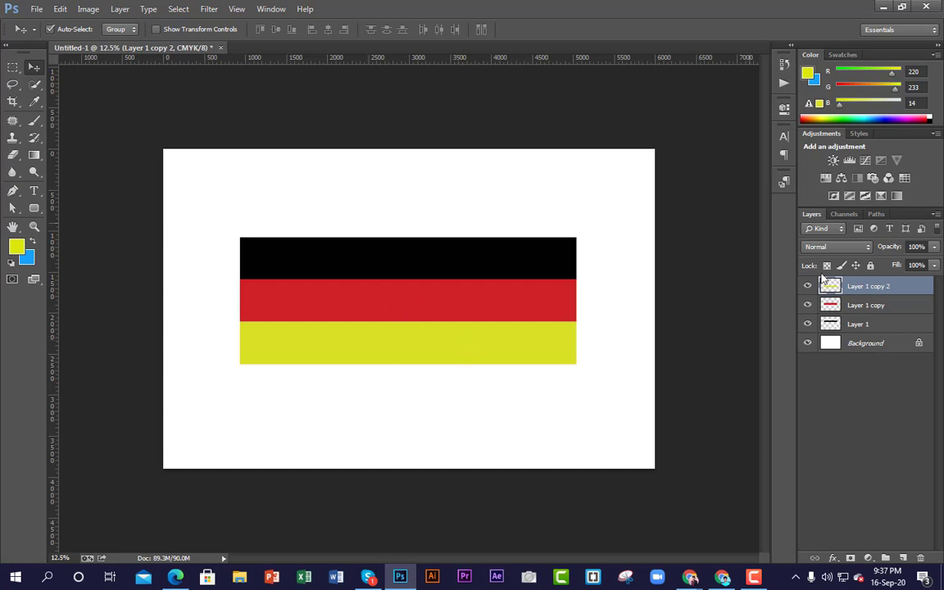
click(856, 308)
click(885, 324)
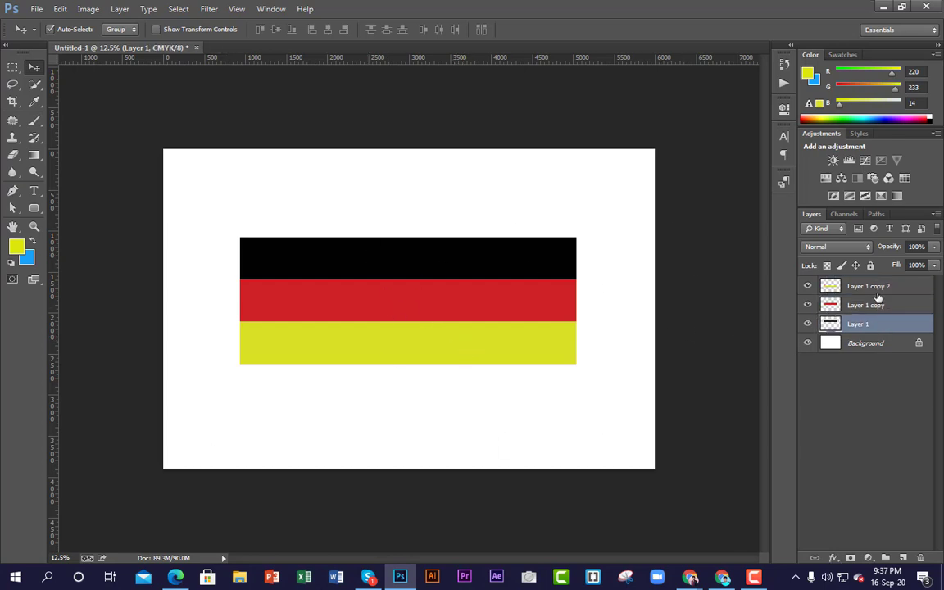
click(881, 287)
click(877, 309)
click(881, 328)
click(881, 308)
click(875, 287)
click(872, 310)
click(871, 326)
Select the black, red and yellow stripes together and delete their layers.
click(407, 411)
drag(219, 198, 552, 455)
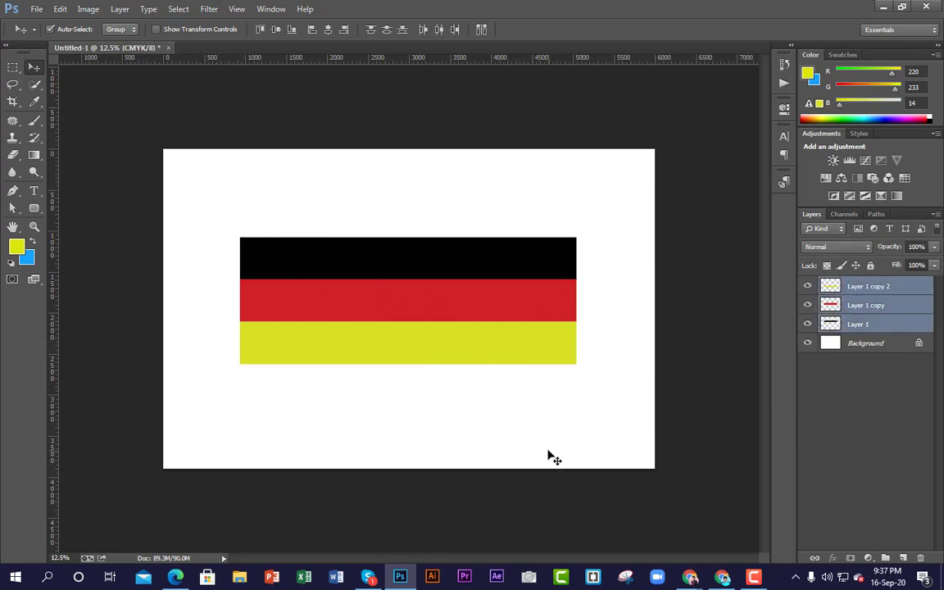
drag(219, 199, 577, 433)
drag(203, 182, 613, 417)
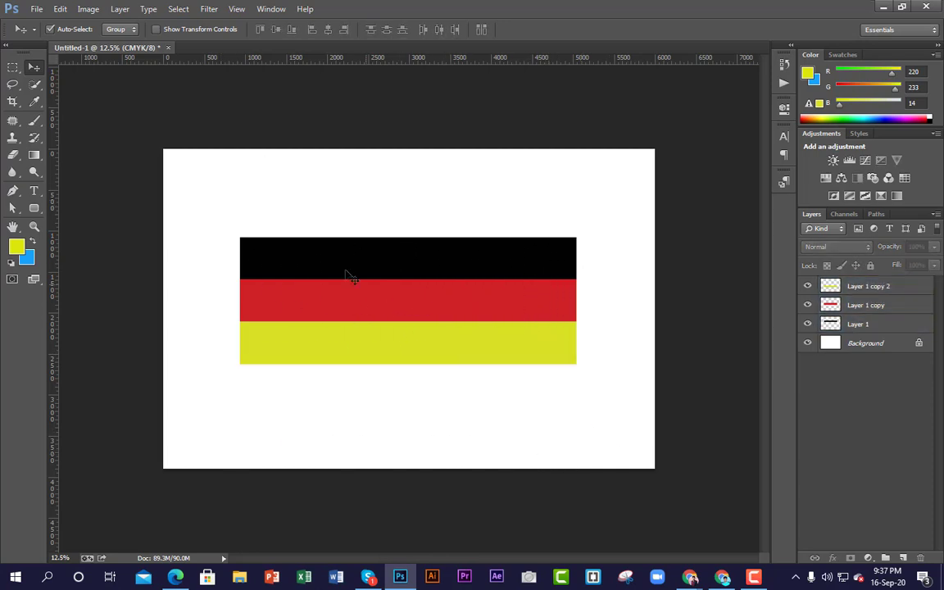
drag(237, 190, 647, 443)
drag(214, 197, 601, 421)
click(600, 421)
drag(230, 185, 543, 417)
click(518, 420)
drag(193, 191, 595, 393)
click(593, 393)
drag(152, 169, 603, 404)
click(602, 403)
drag(297, 229, 561, 436)
key(Delete)
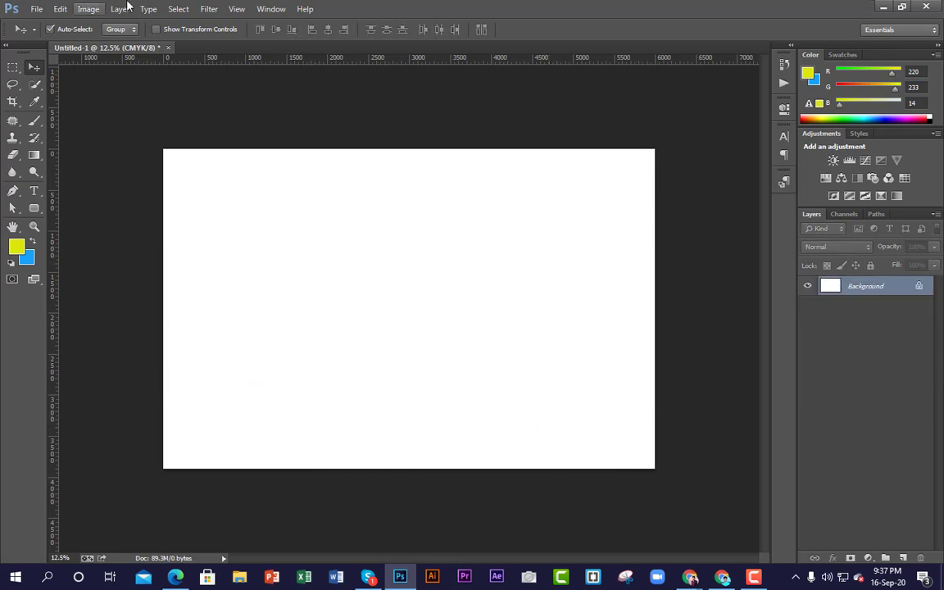
Close the flag document without saving and create a white 20 × 13 inch CMYK document at 300 pixels/inch.
click(168, 48)
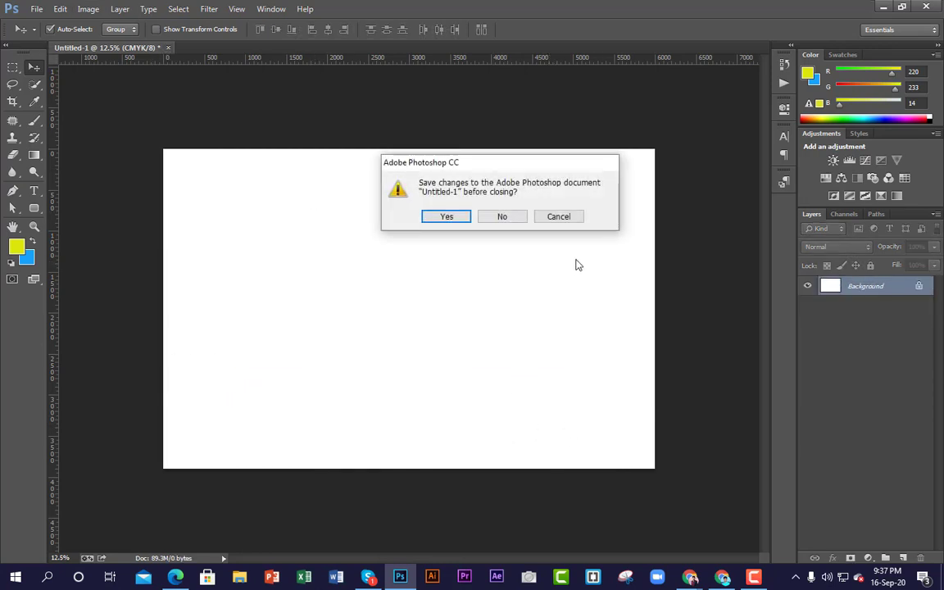
click(502, 217)
click(38, 9)
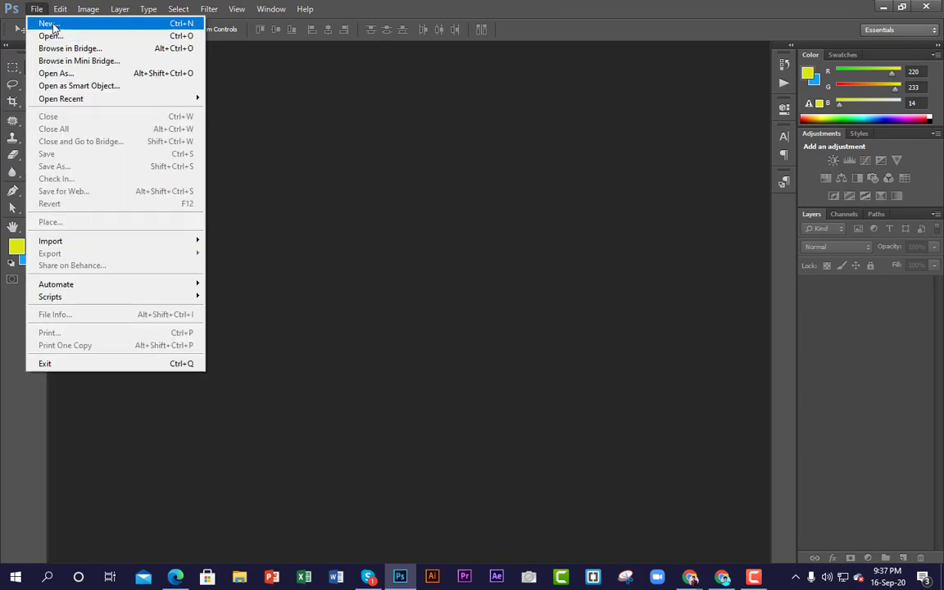
click(55, 27)
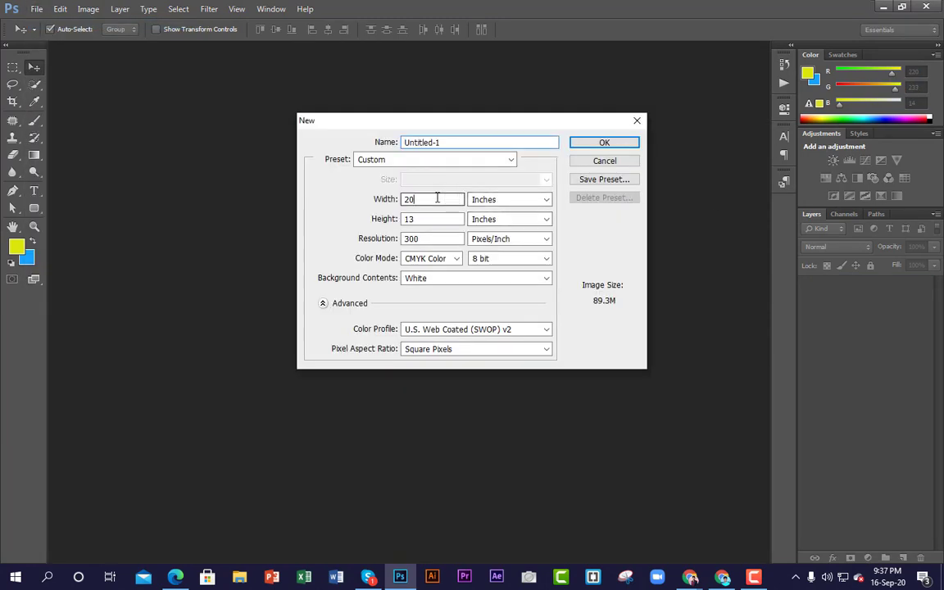
drag(438, 199, 309, 198)
click(606, 143)
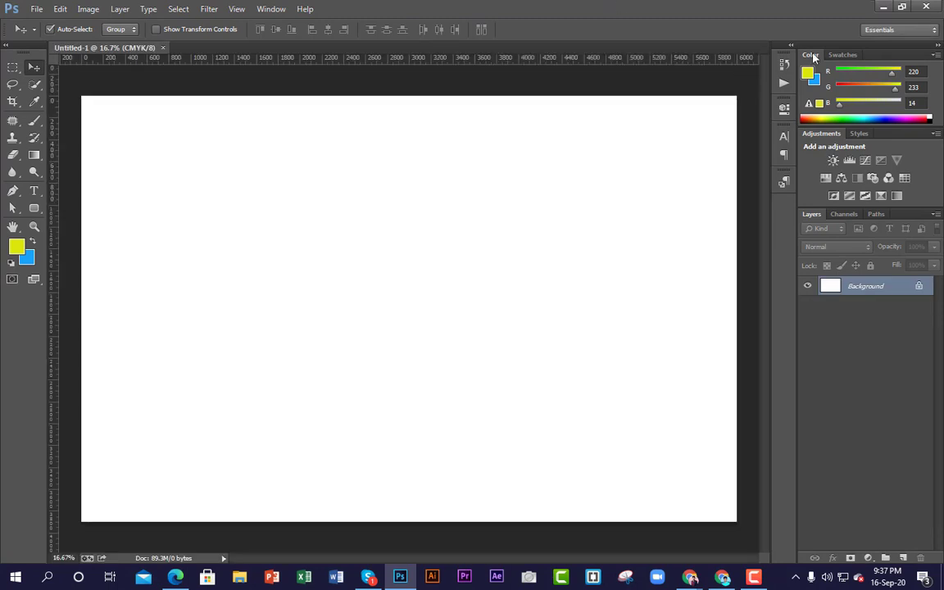
alt+click(434, 314)
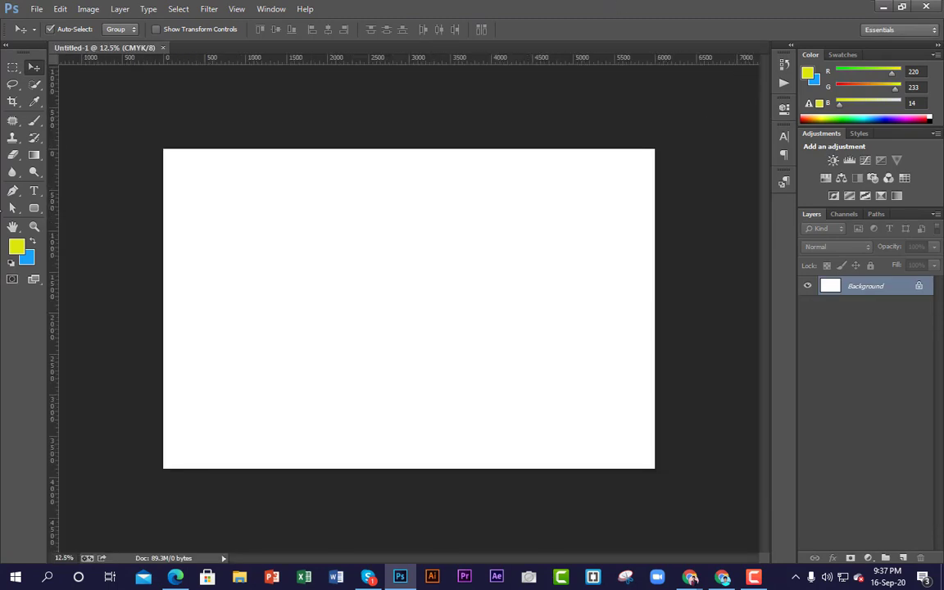
Add a new empty layer above the Background layer.
click(12, 67)
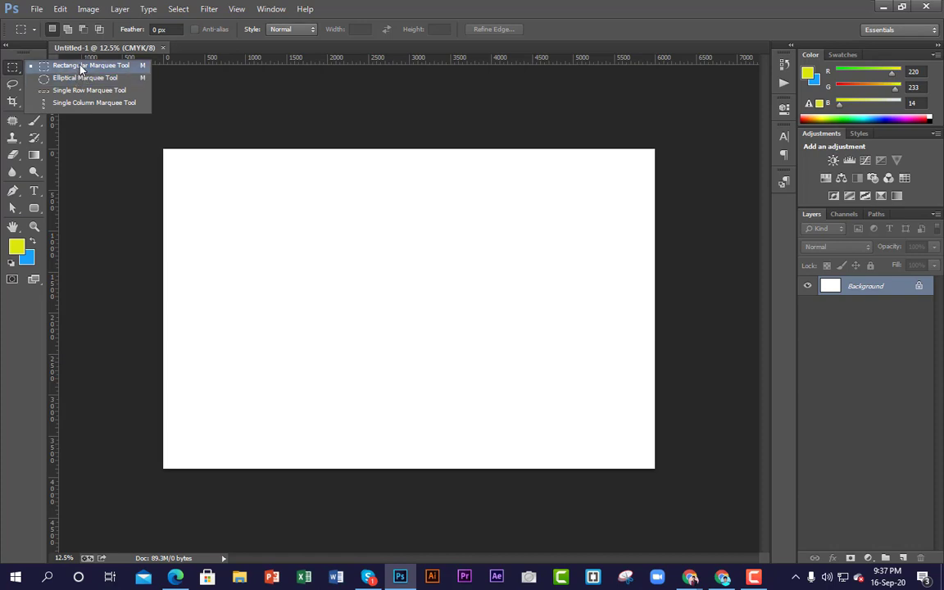
click(636, 255)
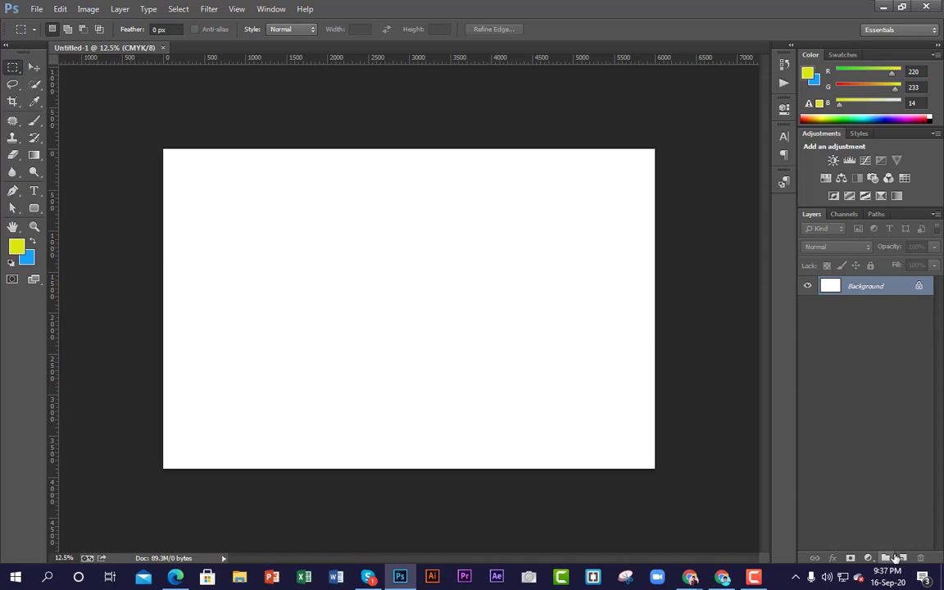
click(902, 558)
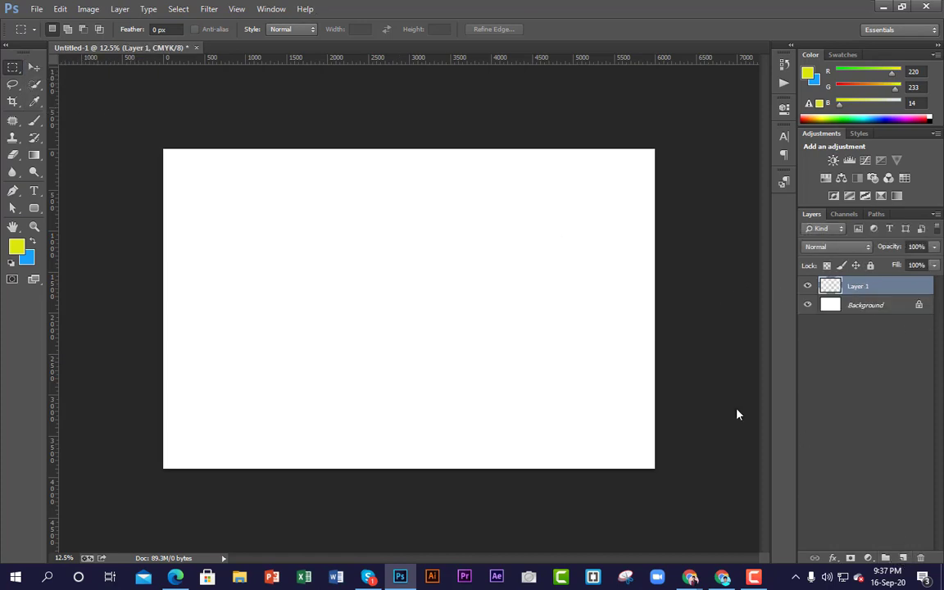
Draw a circular selection about 4300 px in diameter with the Elliptical Marquee, centred near the canvas's left edge.
right_click(12, 72)
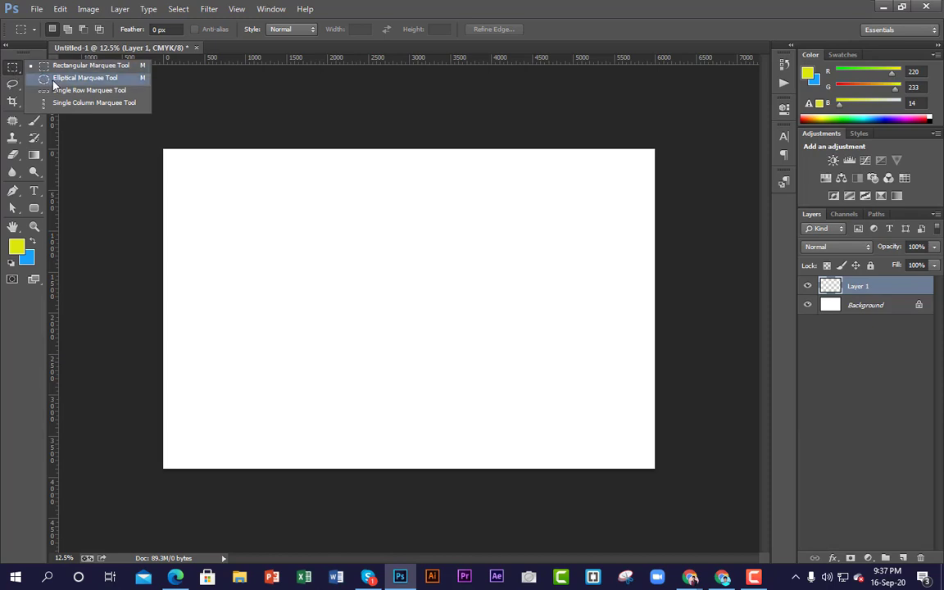
click(54, 78)
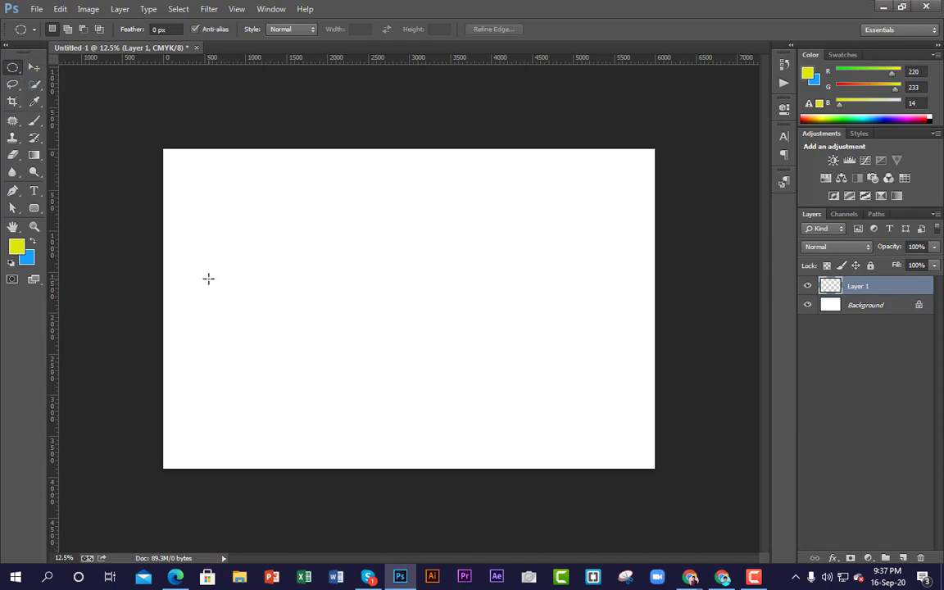
drag(212, 281, 460, 455)
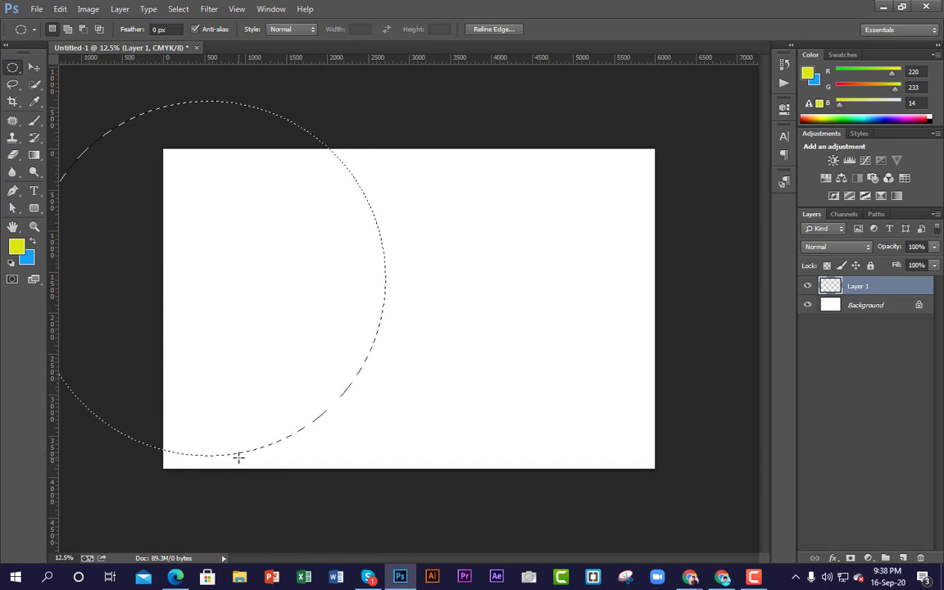
Nudge the circular selection about 190 px left and 300 px down so it overlaps the canvas's top and bottom edges.
key(shift+Left)
key(shift+Left)
key(shift+Left)
key(shift+Left)
key(shift+Left)
key(shift+Left)
key(shift+Left)
key(shift+Left)
key(shift+Left)
key(shift+Left)
key(shift+Left)
key(shift+Left)
key(shift+Left)
key(shift+Left)
key(shift+Left)
key(shift+Left)
key(shift+Left)
key(shift+Left)
key(shift+Left)
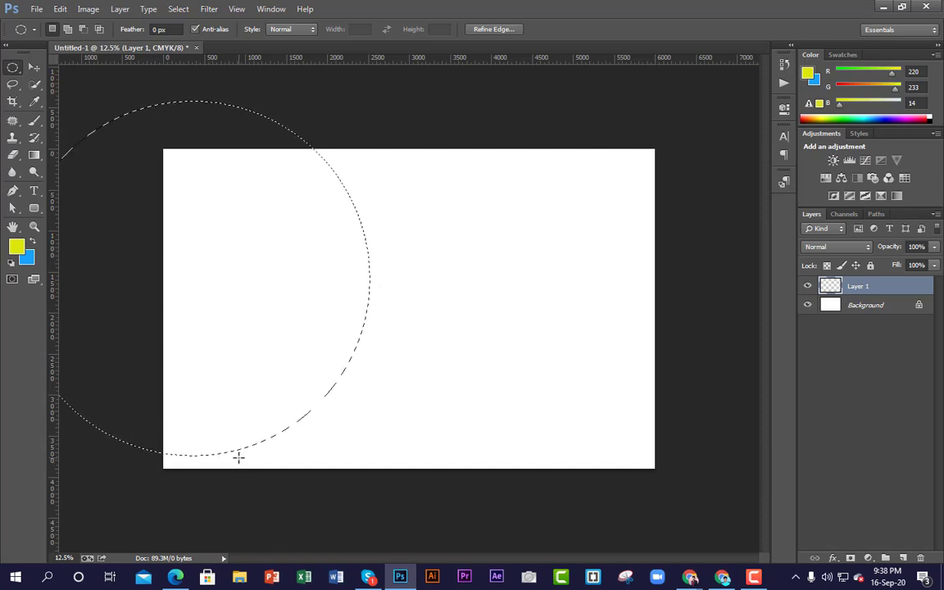
key(shift+Down)
key(Down)
key(Down)
key(Down)
key(Down)
key(Down)
key(Down)
key(Down)
key(Down)
key(Down)
key(Down)
key(Down)
key(Down)
key(Down)
key(Down)
key(Down)
key(Down)
key(Down)
key(Down)
key(Down)
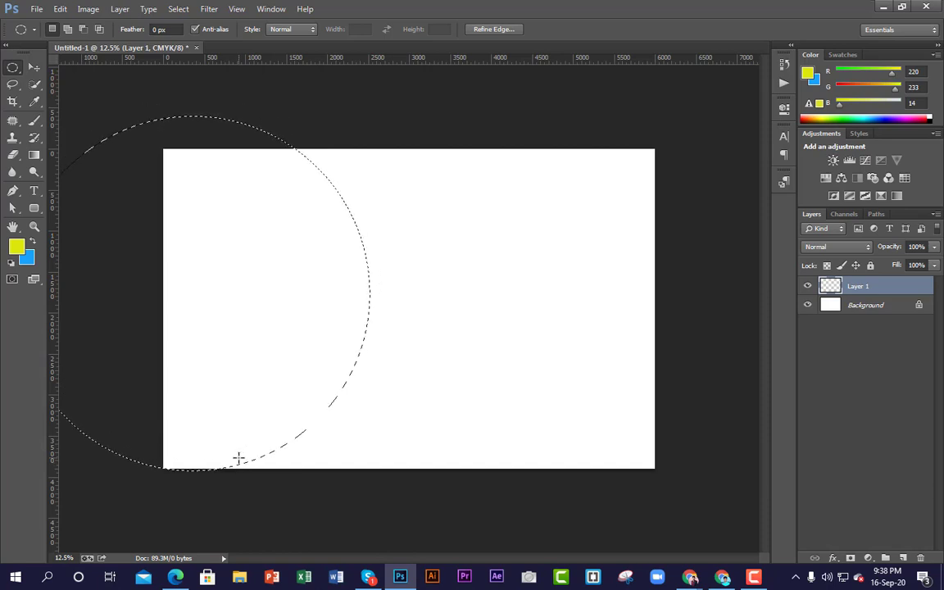
key(Down)
key(Down)
key(Down)
key(Down)
key(Down)
key(Down)
key(Down)
key(Down)
key(Down)
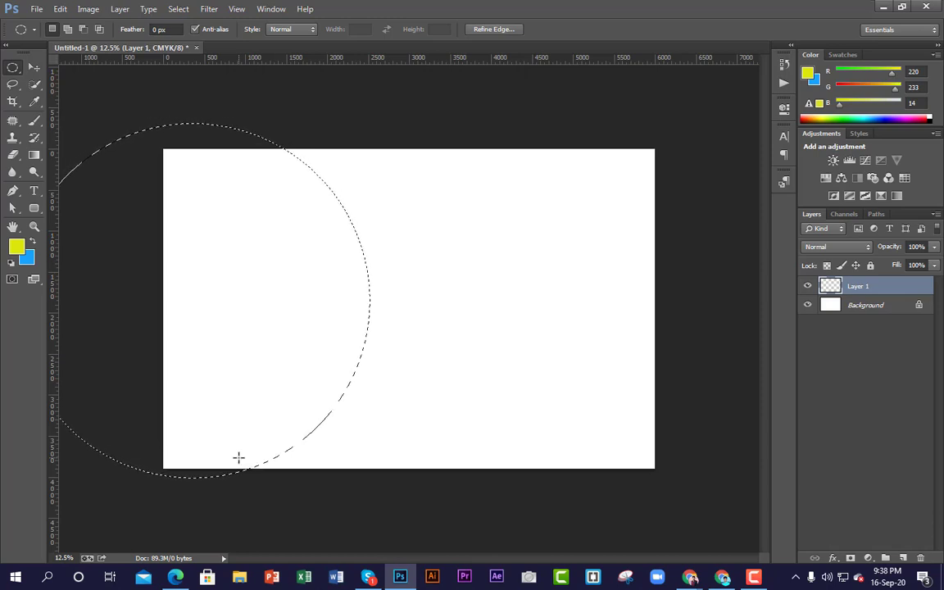
key(Down)
key(Down)
key(Down)
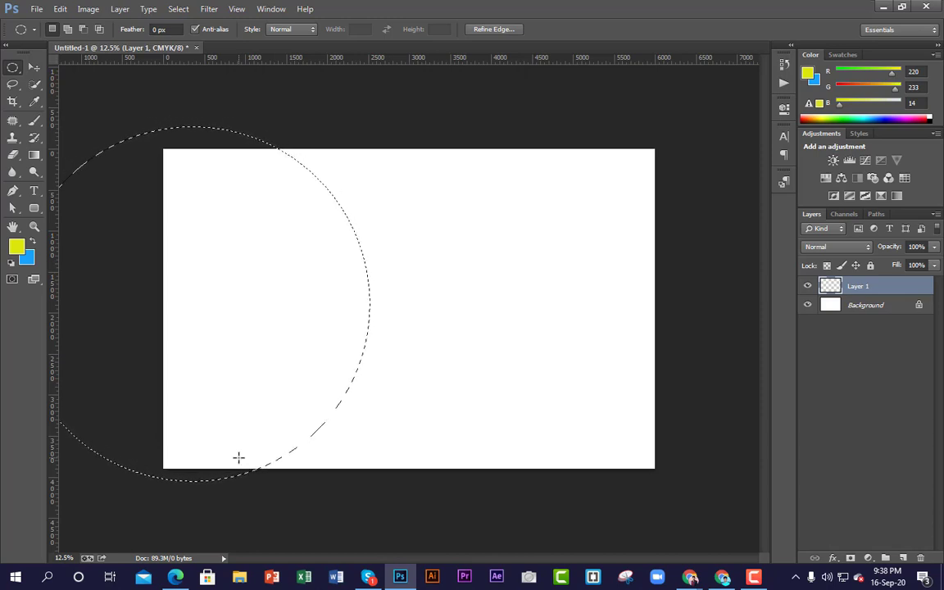
Set the foreground colour to green #13ca87, fill the circular selection on Layer 1 with it and deselect.
click(17, 245)
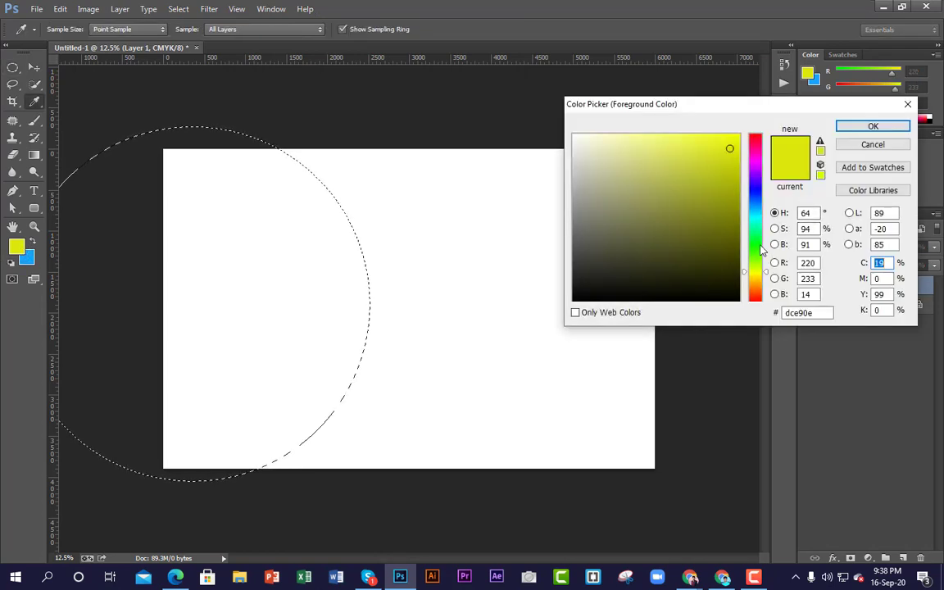
mouse_move(761, 248)
mouse_down()
mouse_move(756, 209)
mouse_move(761, 232)
mouse_up()
mouse_move(737, 168)
mouse_down()
mouse_move(720, 158)
mouse_move(722, 167)
mouse_up()
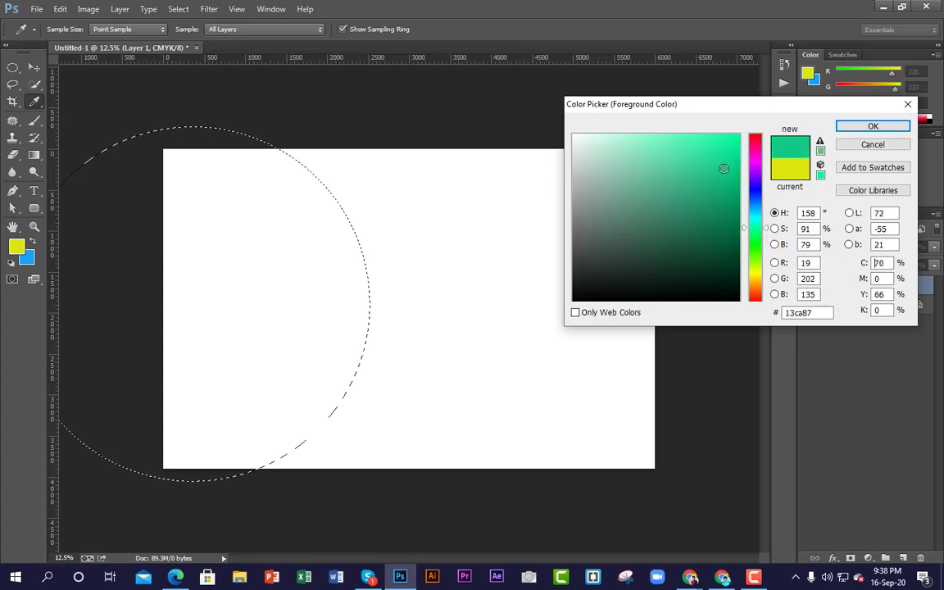
click(873, 126)
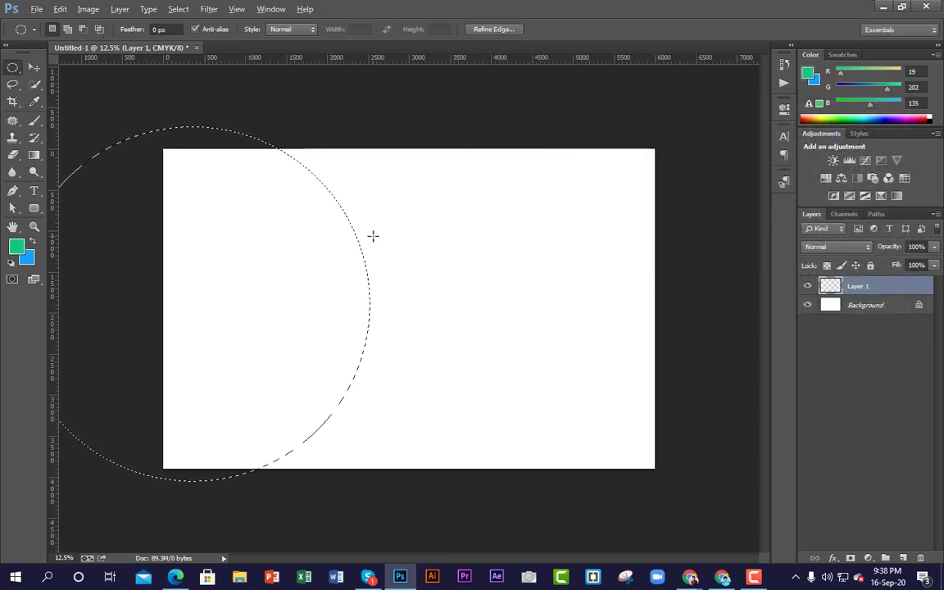
key(alt+BackSpace)
key(ctrl+d)
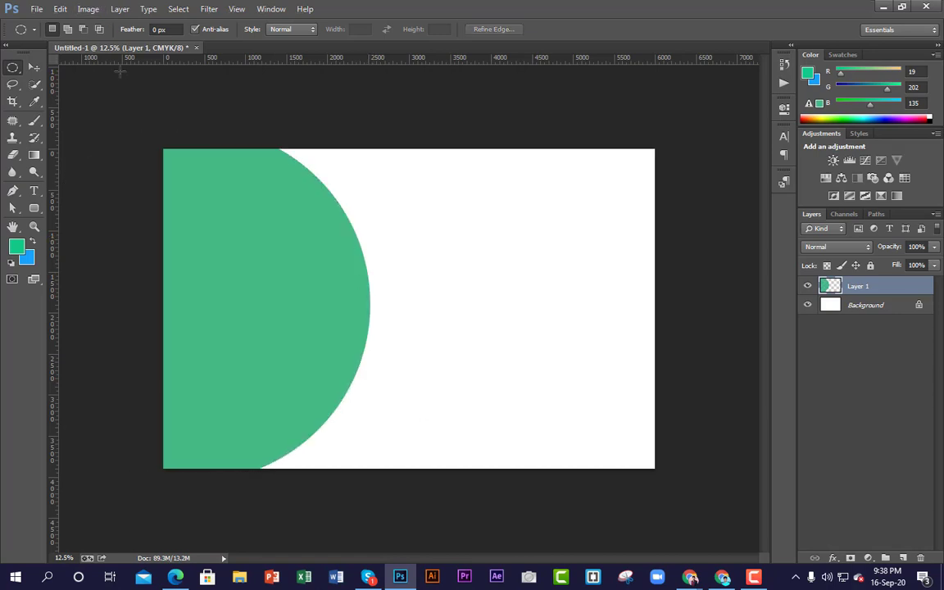
Draw a rectangular selection about 5050 × 500 px with the Rectangular Marquee, starting at the canvas's left edge.
click(37, 68)
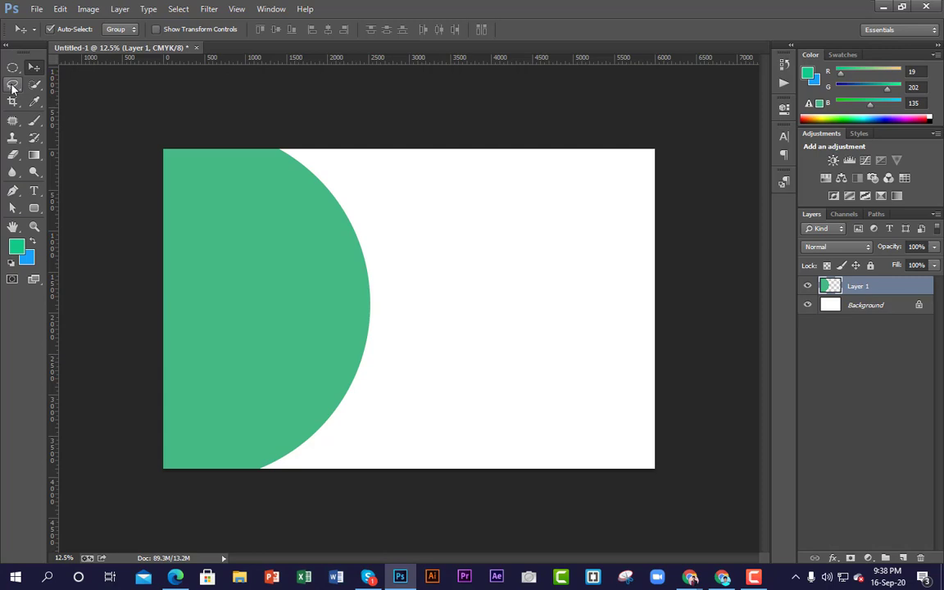
drag(13, 72, 49, 64)
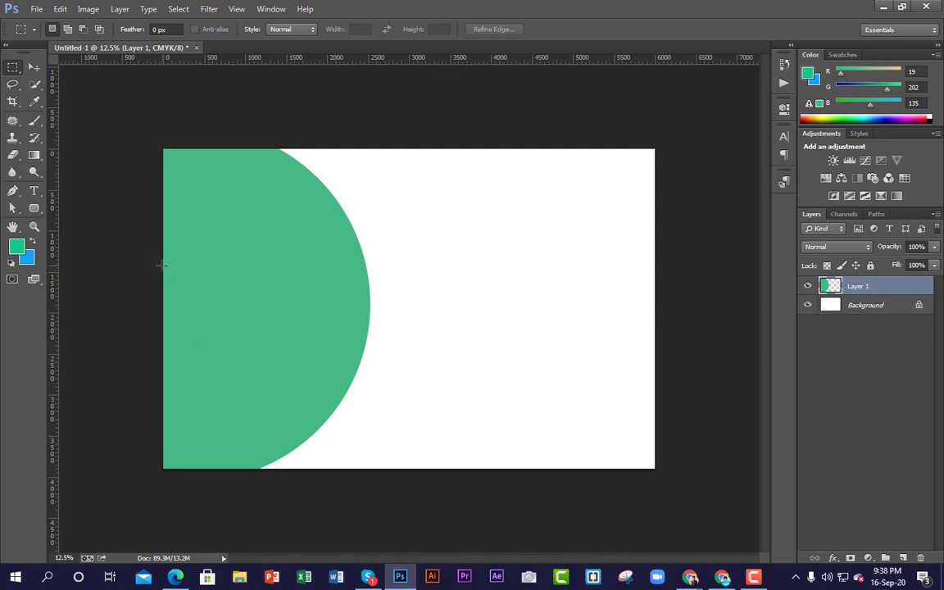
drag(163, 264, 576, 306)
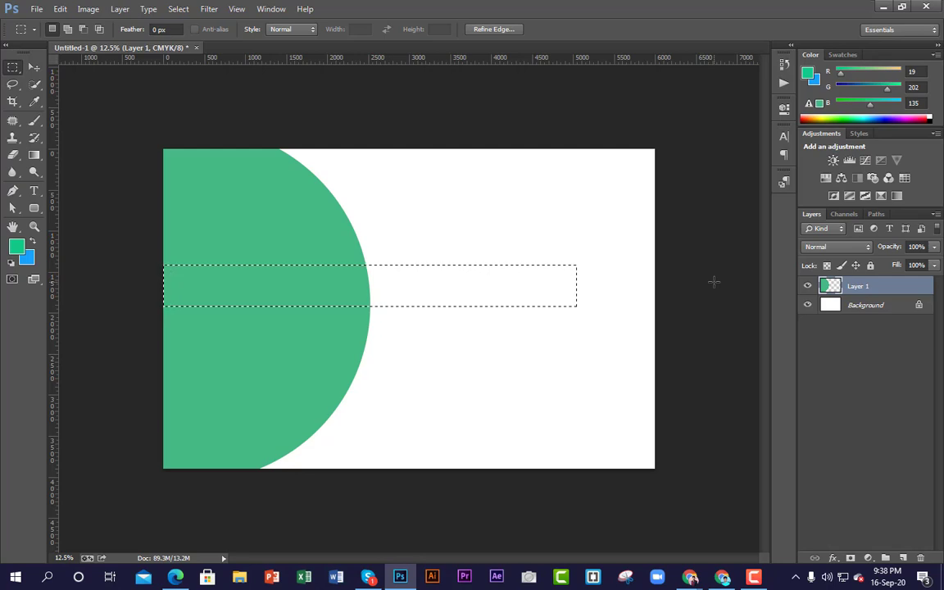
Nudge the rectangular selection down until it is vertically centred on the canvas.
key(shift+Down)
key(shift+Down)
key(shift+Down)
key(shift+Down)
key(shift+Down)
key(shift+Down)
key(shift+Down)
key(shift+Down)
key(shift+Down)
key(shift+Down)
key(shift+Down)
key(shift+Down)
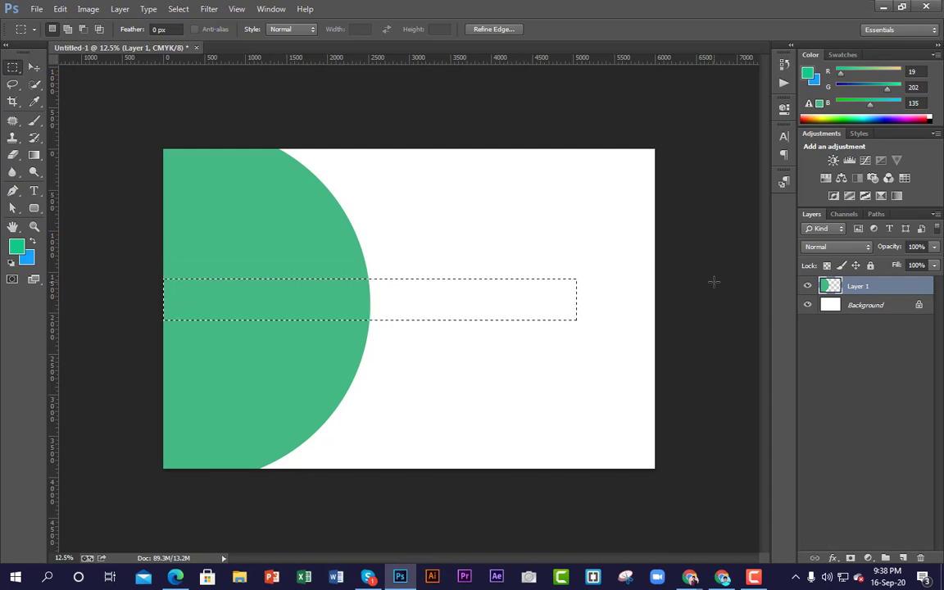
key(Down)
key(Down)
key(Down)
key(Down)
key(Down)
key(Down)
key(Down)
key(Down)
key(Down)
key(Down)
key(Down)
key(Down)
key(Down)
key(Down)
key(Down)
key(Down)
key(Down)
key(Down)
key(Down)
key(Down)
key(Down)
key(Down)
key(Down)
key(Down)
key(Down)
key(Down)
key(Down)
key(Down)
key(Down)
key(Down)
key(Down)
key(Down)
key(Down)
key(Down)
key(Down)
key(Down)
key(Down)
key(Down)
key(Down)
key(Down)
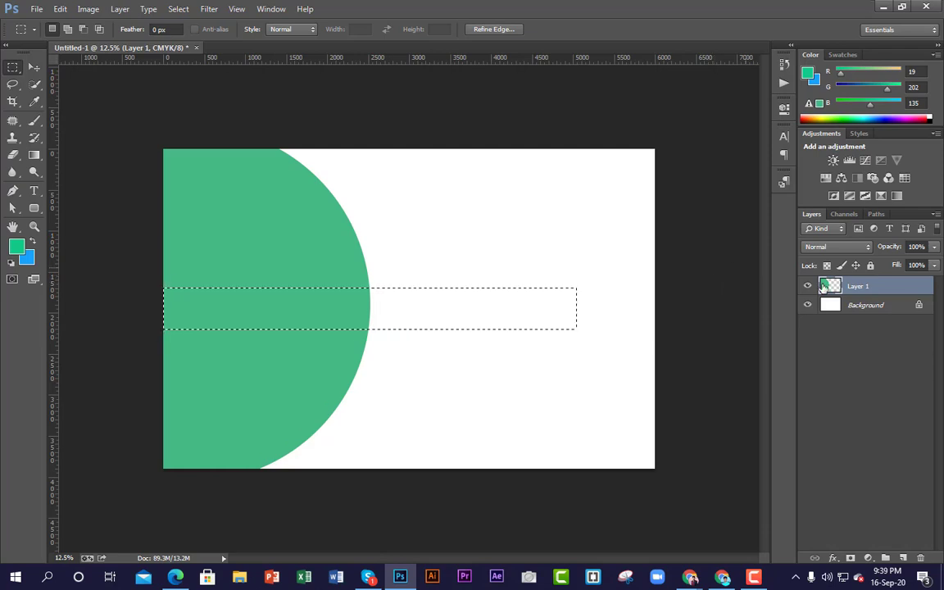
Add a new layer, fill the rectangular selection on it with orange #f68b17 as the foreground colour and deselect.
click(905, 558)
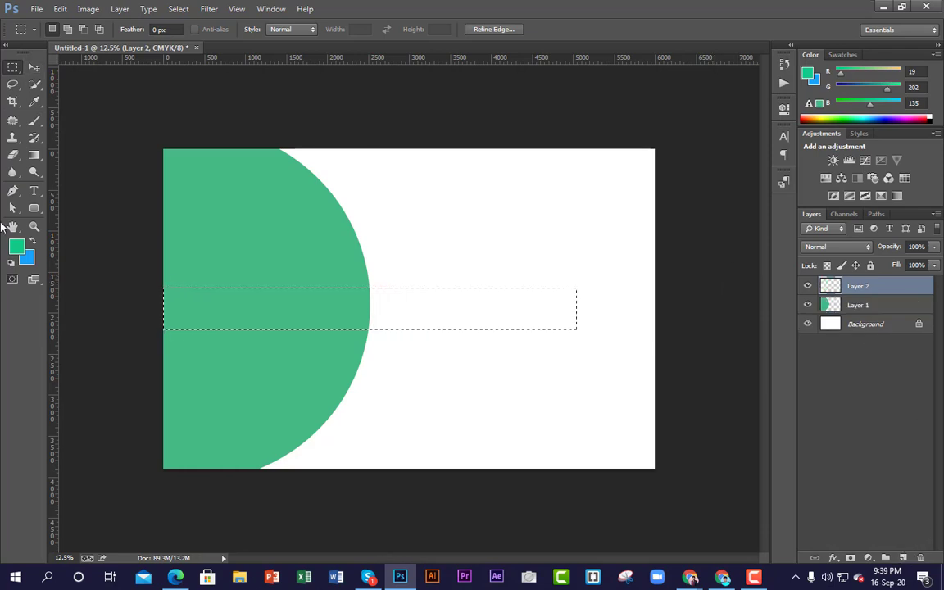
key(i)
click(22, 251)
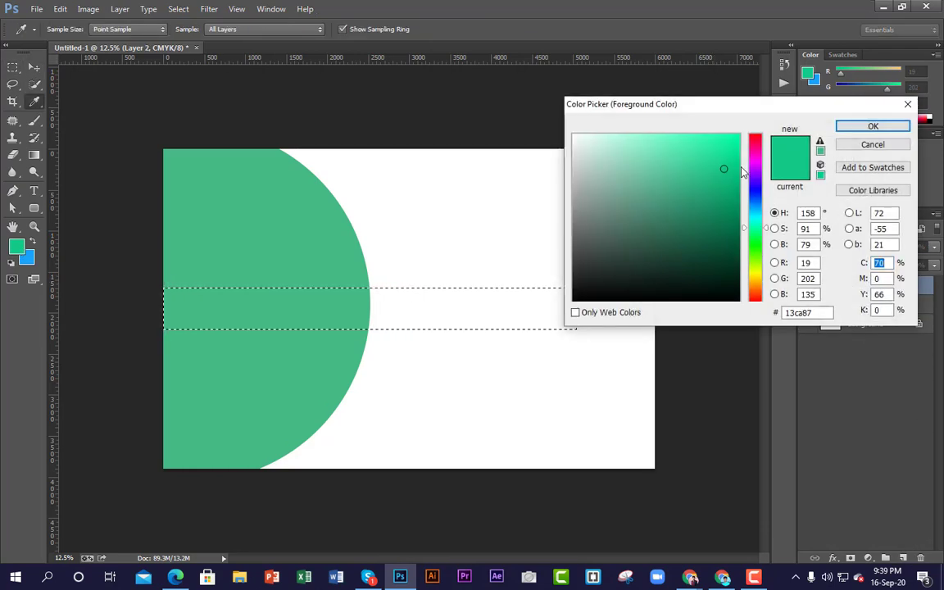
mouse_move(725, 167)
mouse_down()
mouse_move(722, 145)
mouse_move(736, 184)
mouse_up()
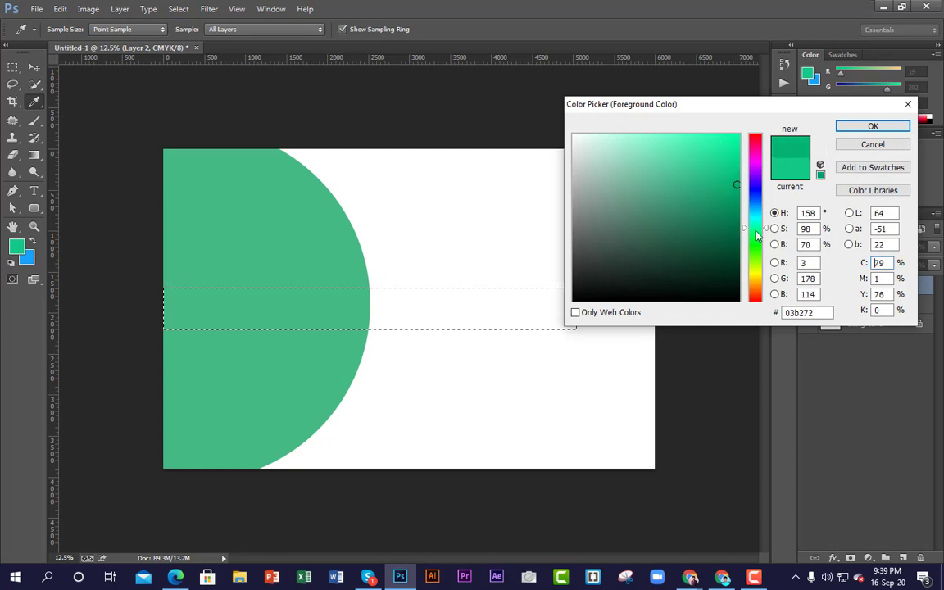
drag(761, 230, 756, 282)
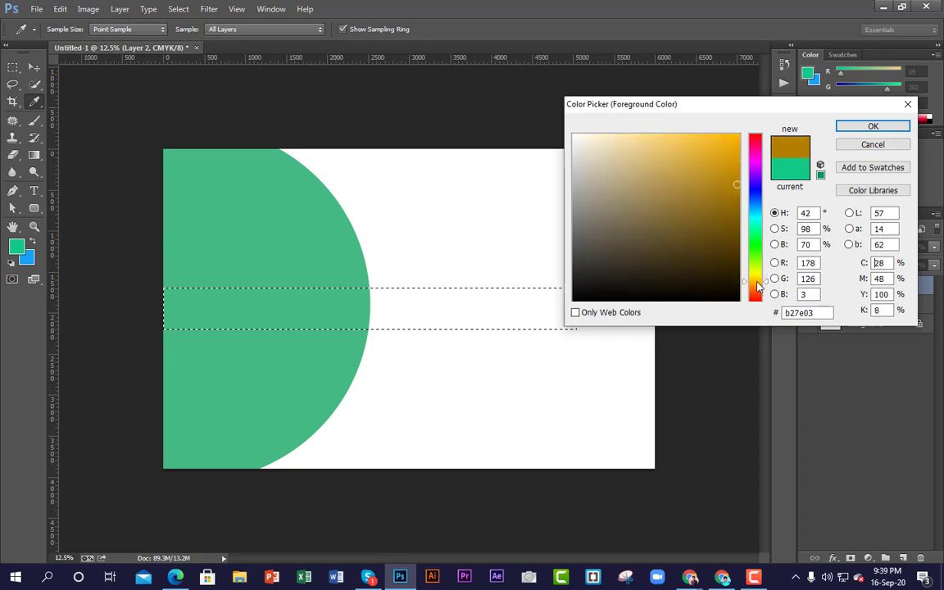
drag(726, 149, 727, 150)
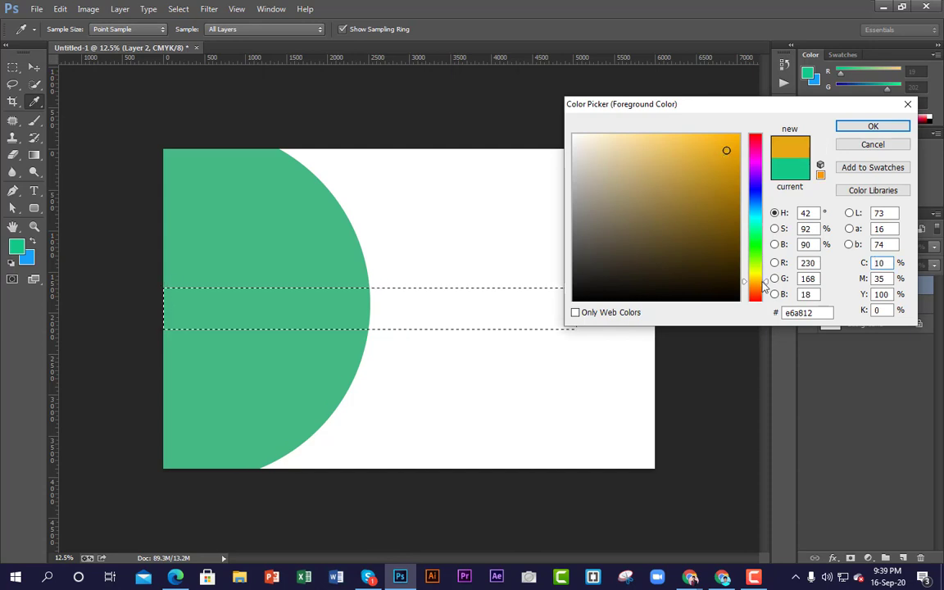
drag(766, 282, 766, 286)
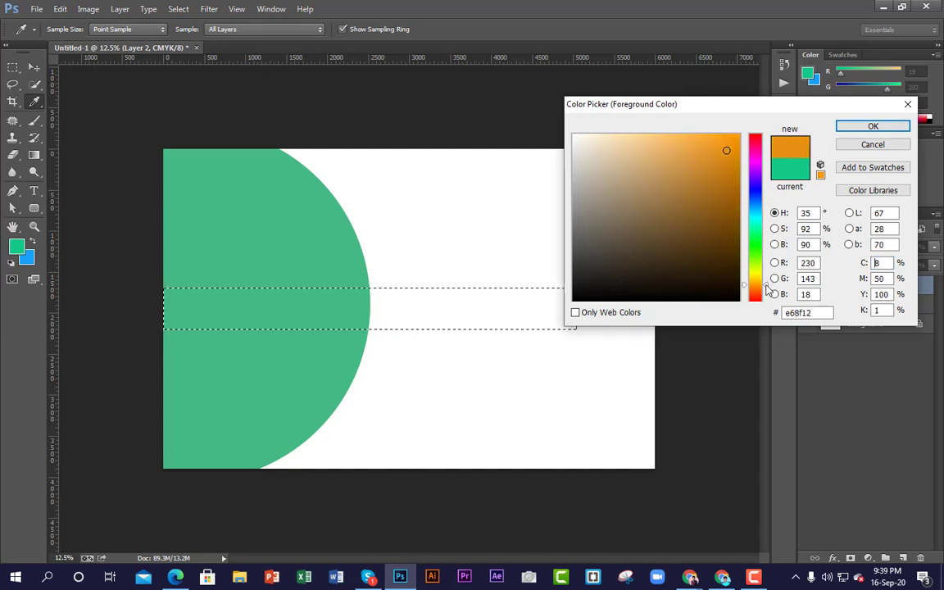
click(709, 141)
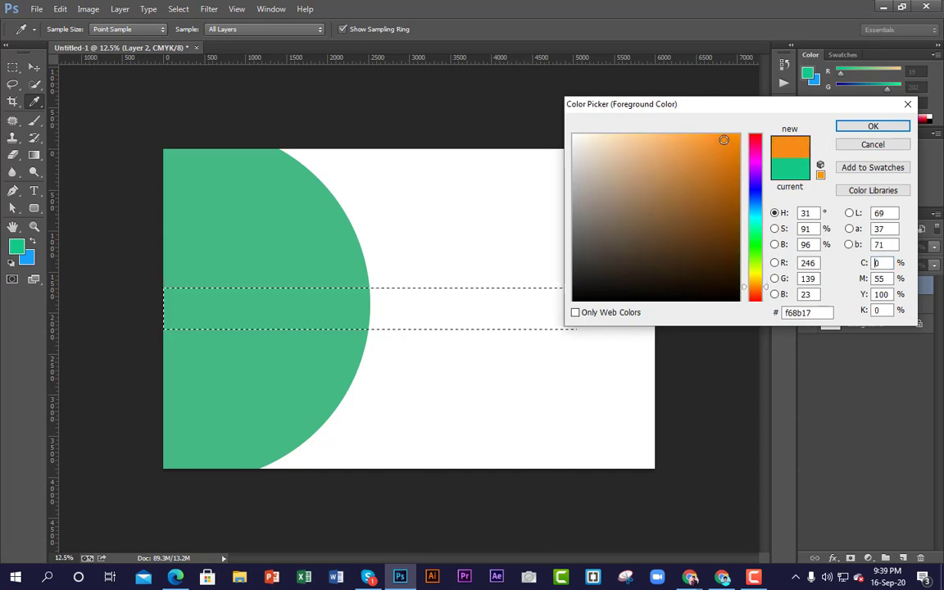
click(890, 128)
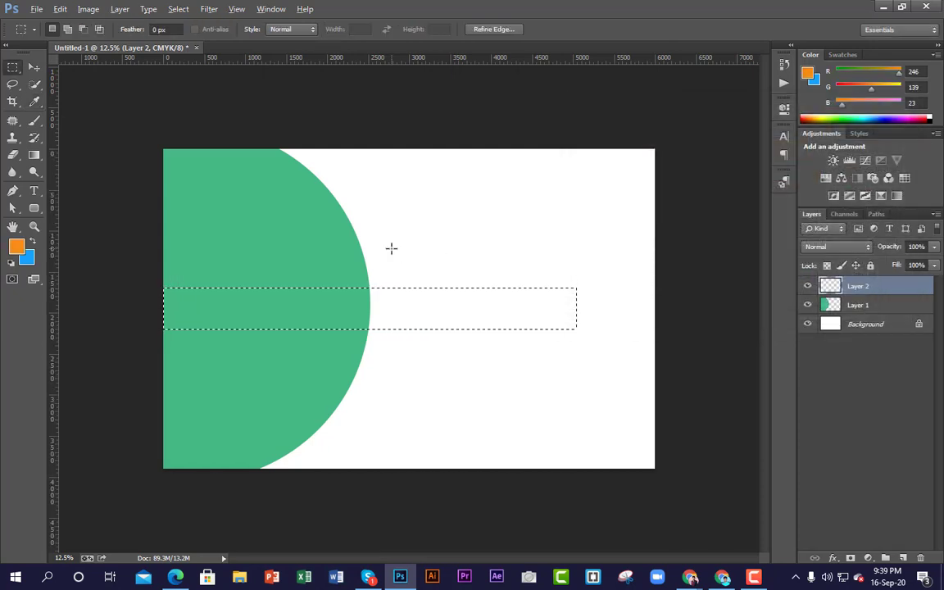
key(alt+BackSpace)
key(ctrl+d)
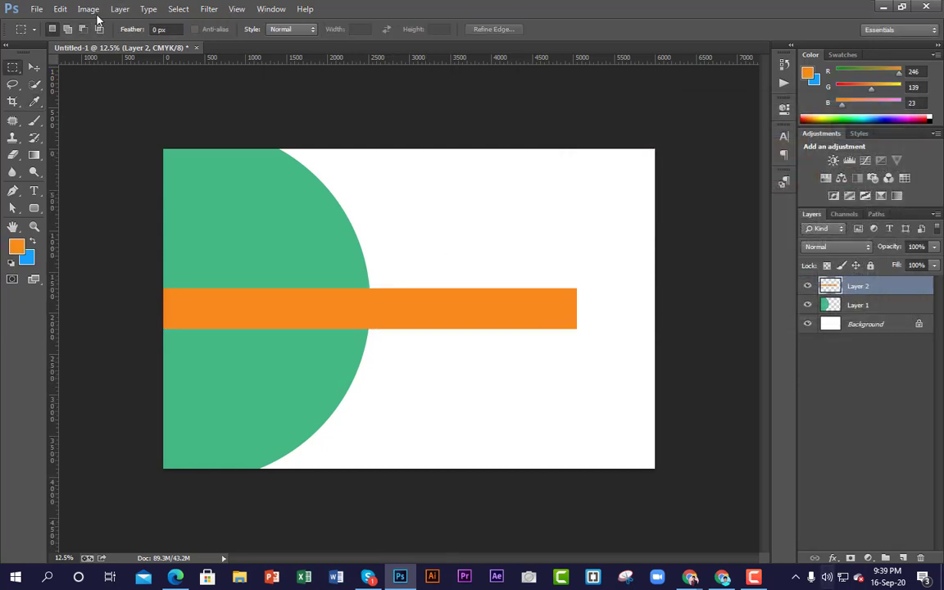
Draw a circular selection about 1200 px in diameter with the Elliptical Marquee, above the orange bar near its far end.
right_click(13, 72)
click(48, 75)
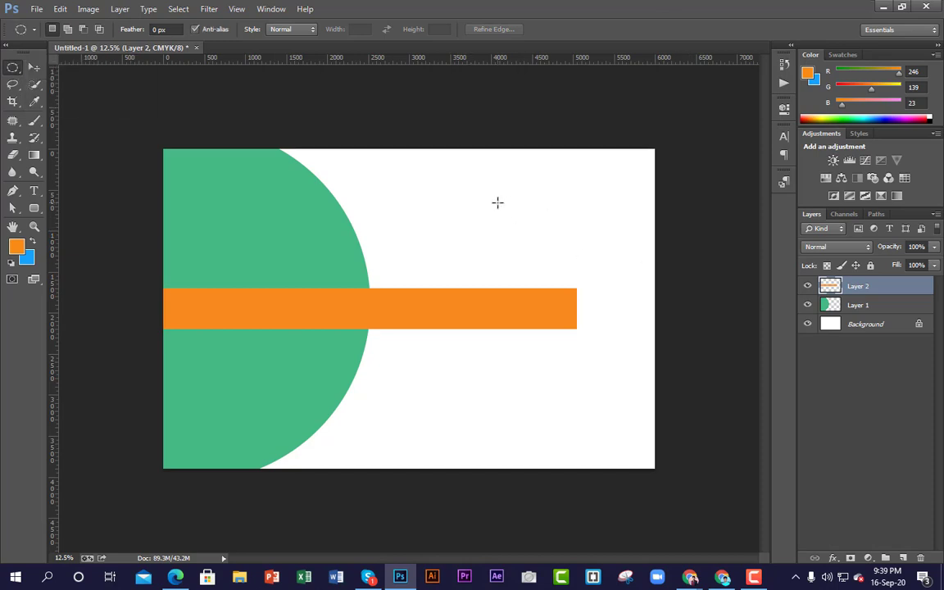
drag(497, 202, 546, 252)
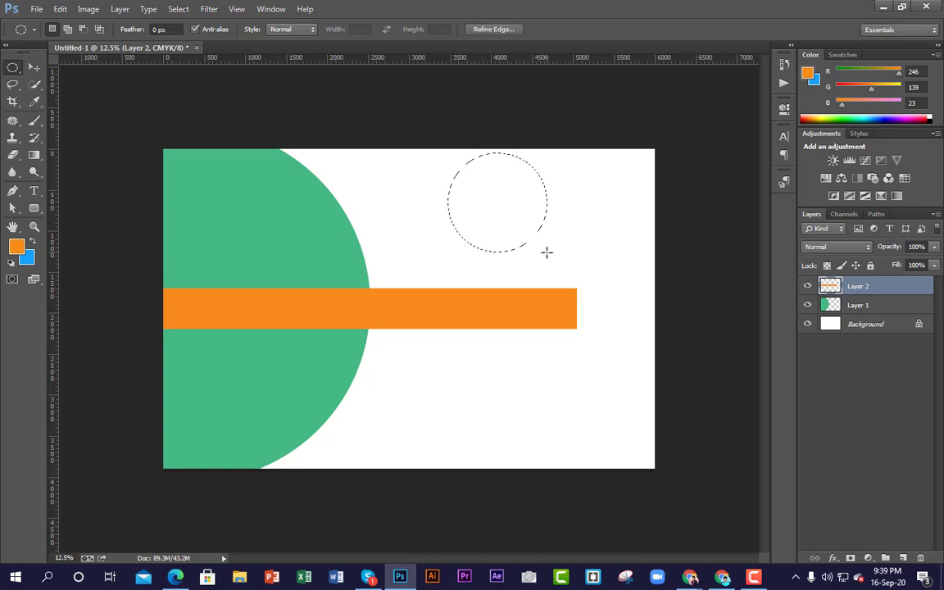
Nudge the circular selection about 190 px down towards the orange bar.
key(shift+Down)
key(shift+Down)
key(shift+Down)
key(shift+Down)
key(shift+Down)
key(shift+Down)
key(shift+Down)
key(shift+Down)
key(shift+Down)
key(shift+Down)
key(shift+Down)
key(shift+Down)
key(shift+Down)
key(shift+Down)
key(shift+Down)
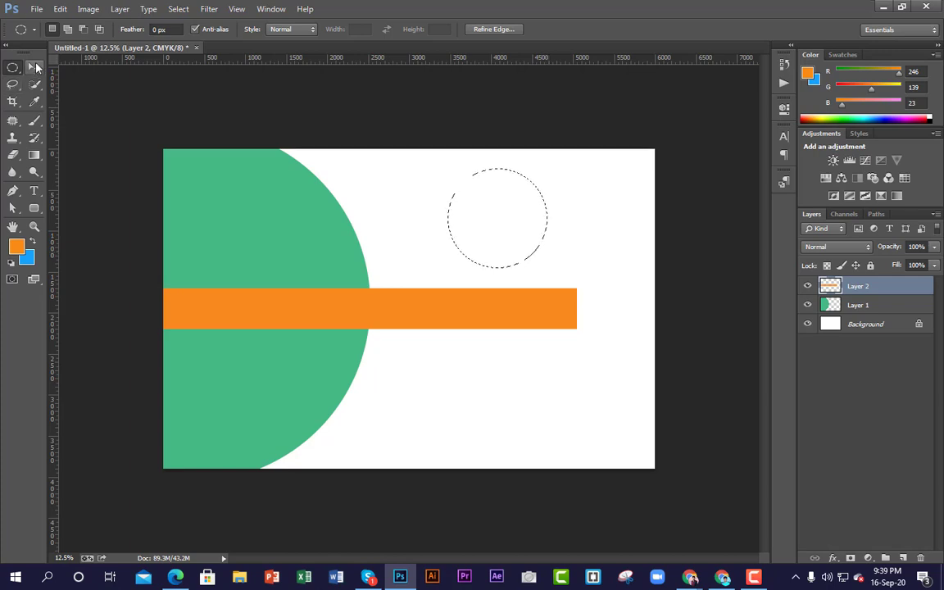
Add a new layer, set the background colour to blue #0898f3, fill the circular selection with it and deselect.
click(904, 558)
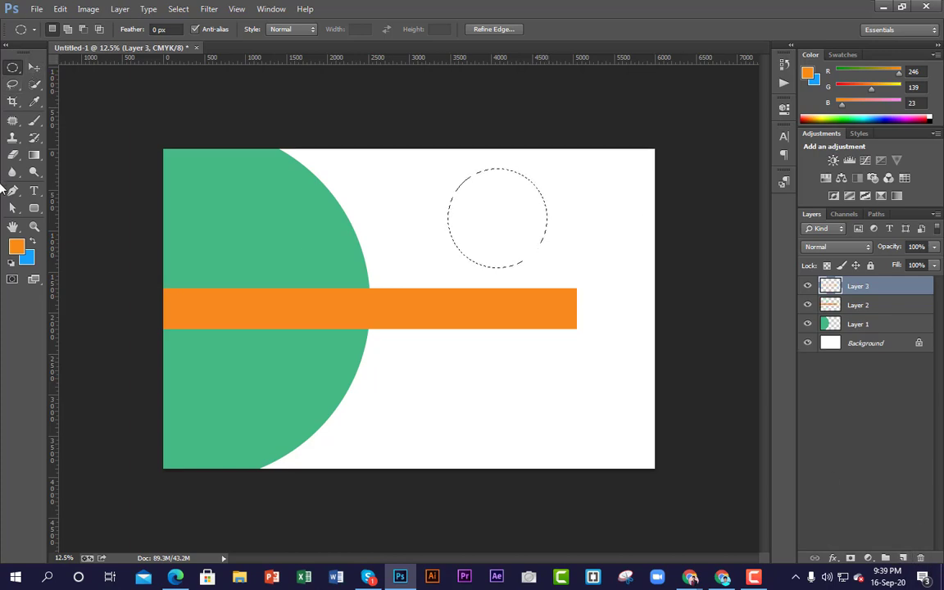
click(28, 258)
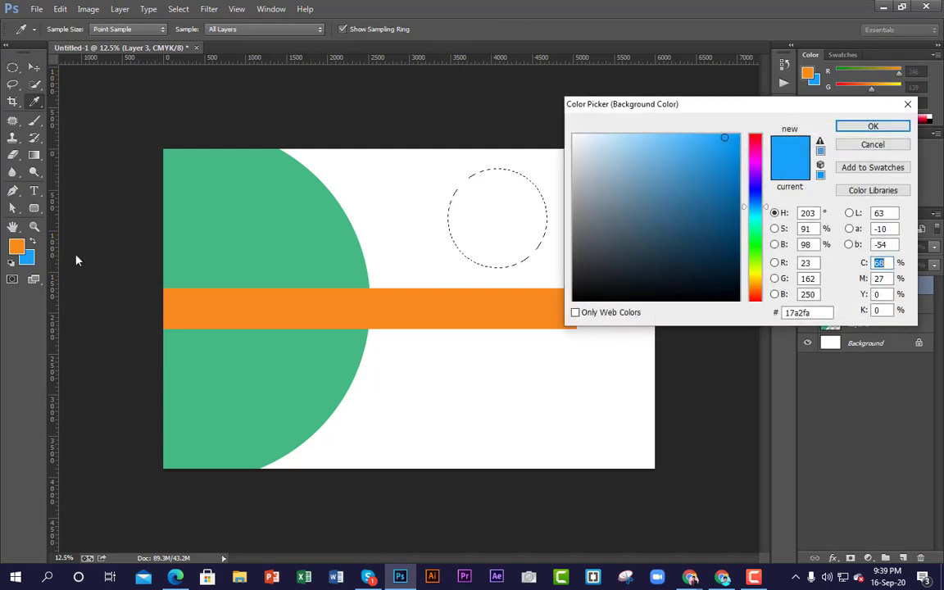
click(872, 126)
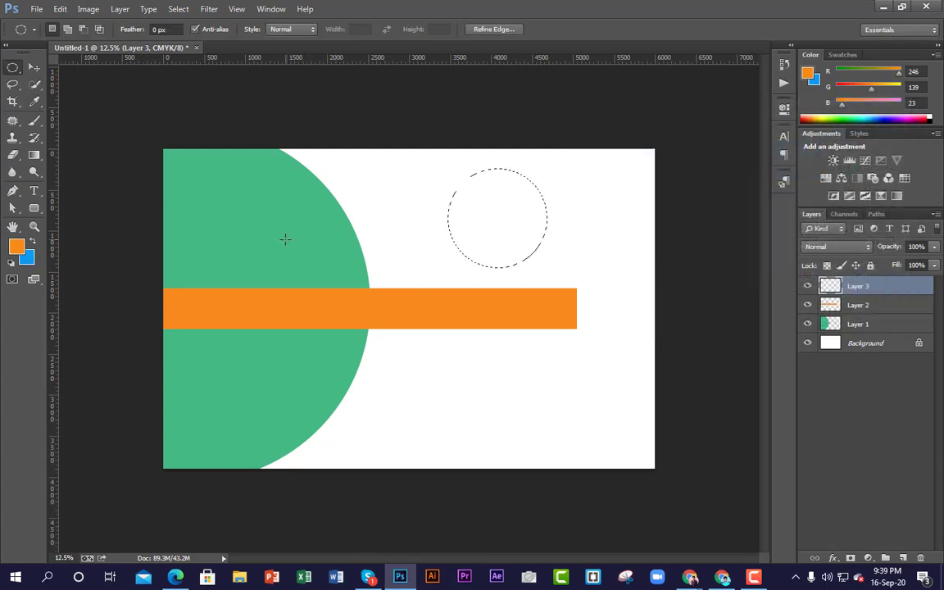
key(ctrl+BackSpace)
key(ctrl+d)
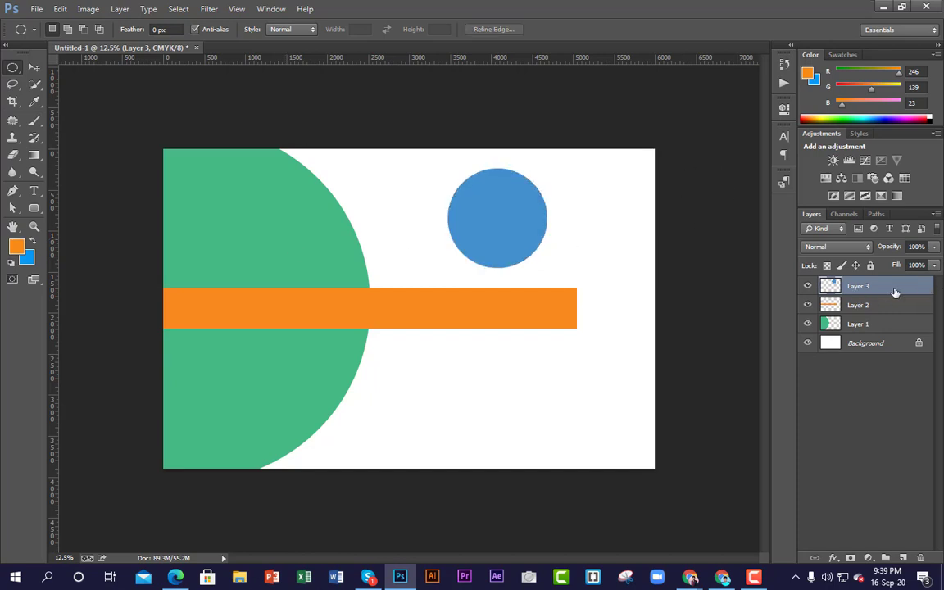
Duplicate the blue circle's layer and move the copy about 968 px right and 2366 px down, below the orange bar.
key(ctrl+j)
click(33, 67)
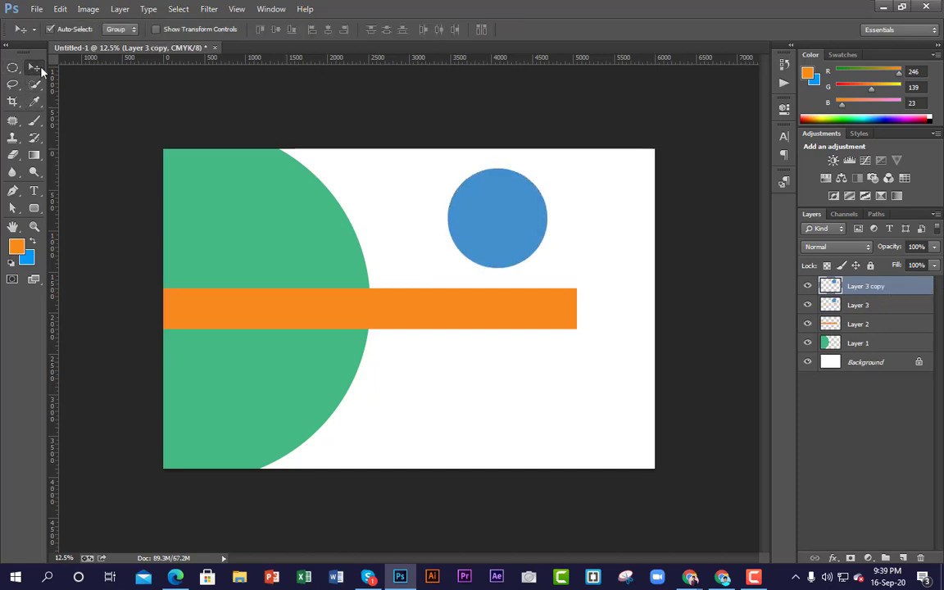
drag(524, 215, 602, 405)
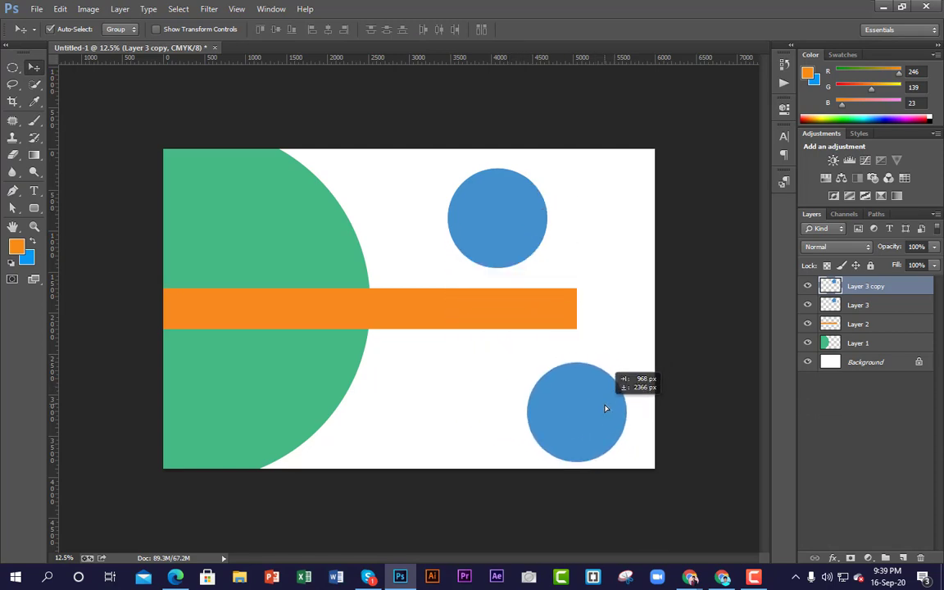
Move both blue circles onto the green shape's curved edge, one above and one below the orange bar.
drag(501, 217, 368, 202)
drag(579, 436, 332, 431)
drag(354, 222, 354, 228)
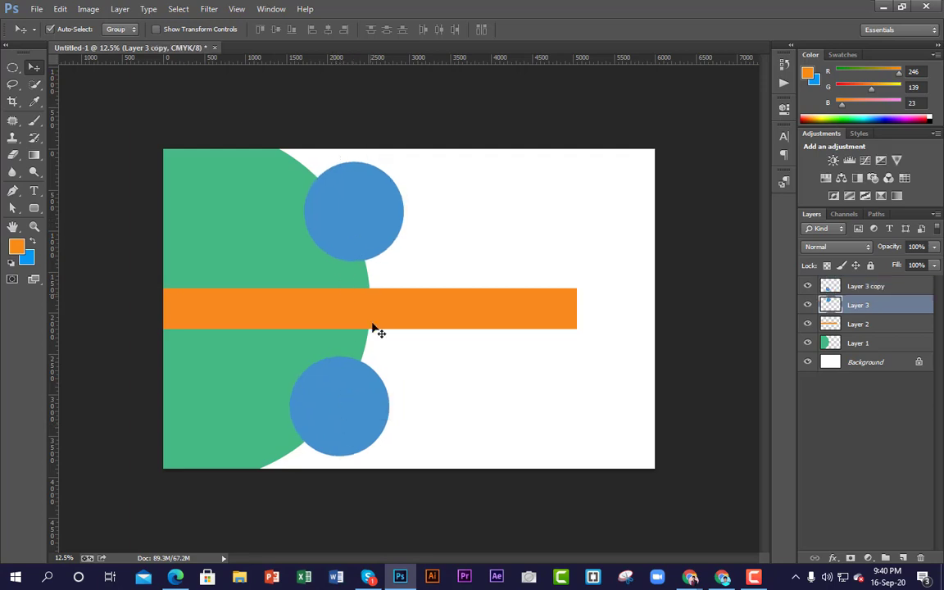
drag(368, 410, 368, 410)
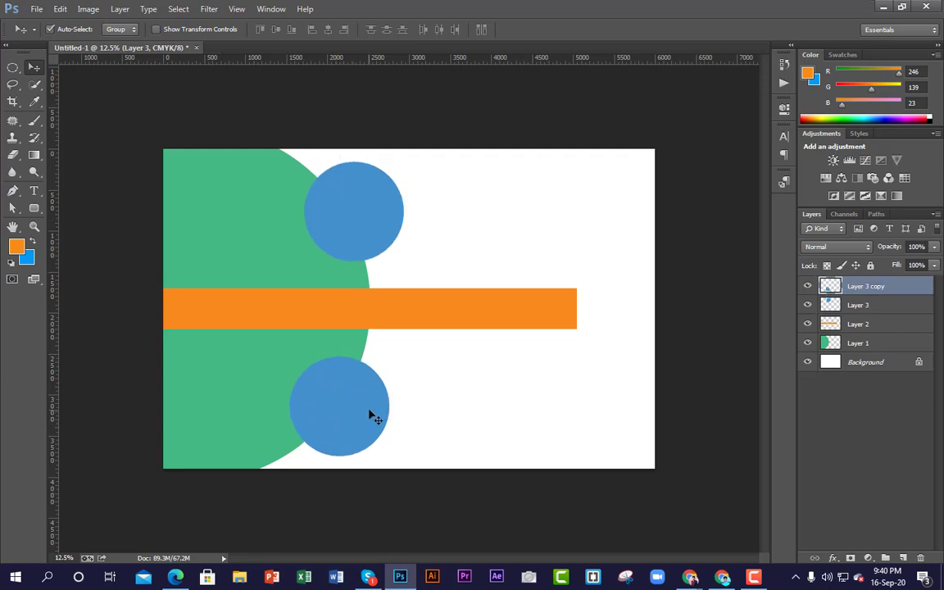
Toggle the visibility of Layer 3 copy repeatedly to check which circle it holds, leaving it shown.
click(807, 287)
click(806, 287)
click(807, 287)
click(807, 287)
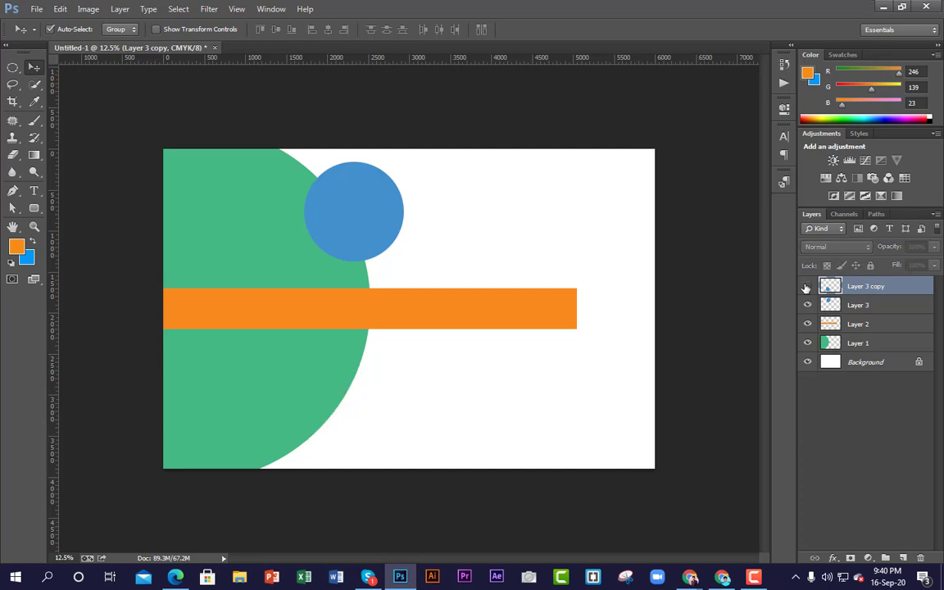
click(807, 287)
click(806, 287)
click(806, 287)
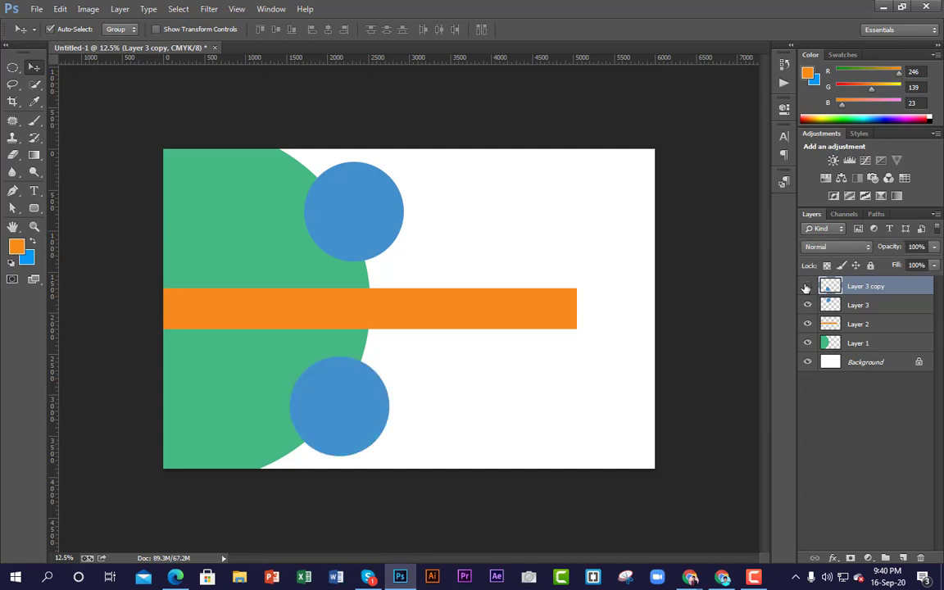
click(806, 287)
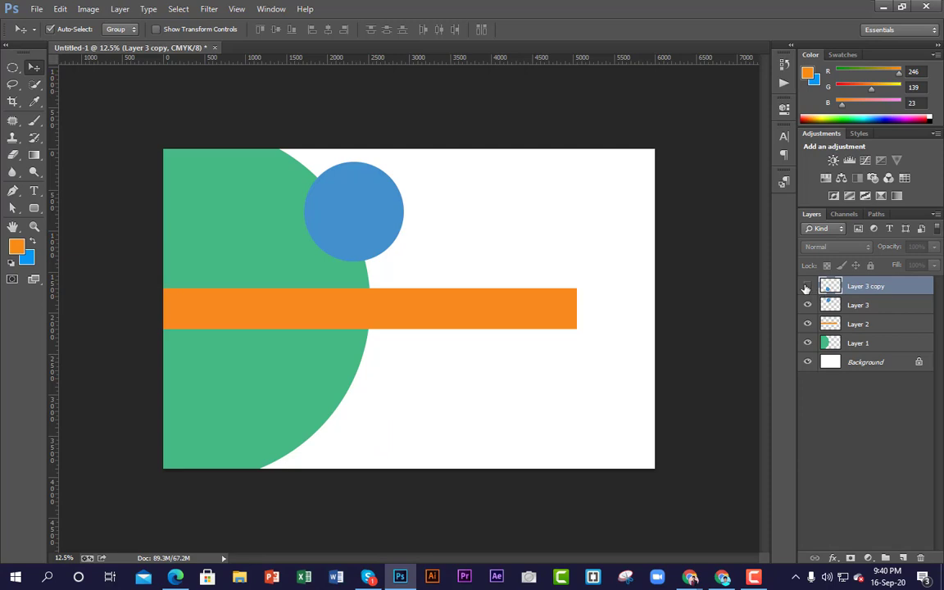
click(807, 287)
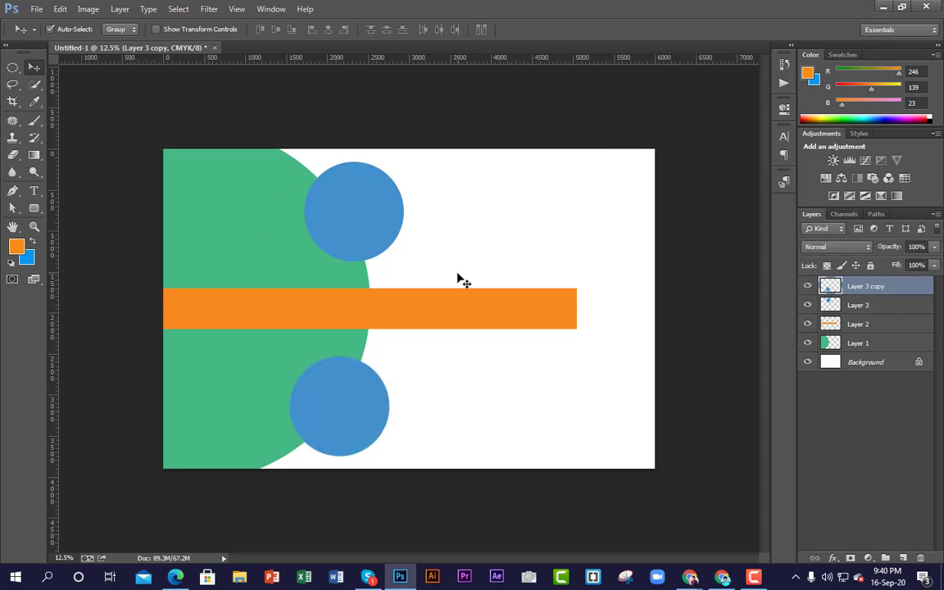
Try layer selection with the Move tool's Auto-Select off, choosing Layer 2 directly, and with it on, picking each shape on the canvas.
click(50, 30)
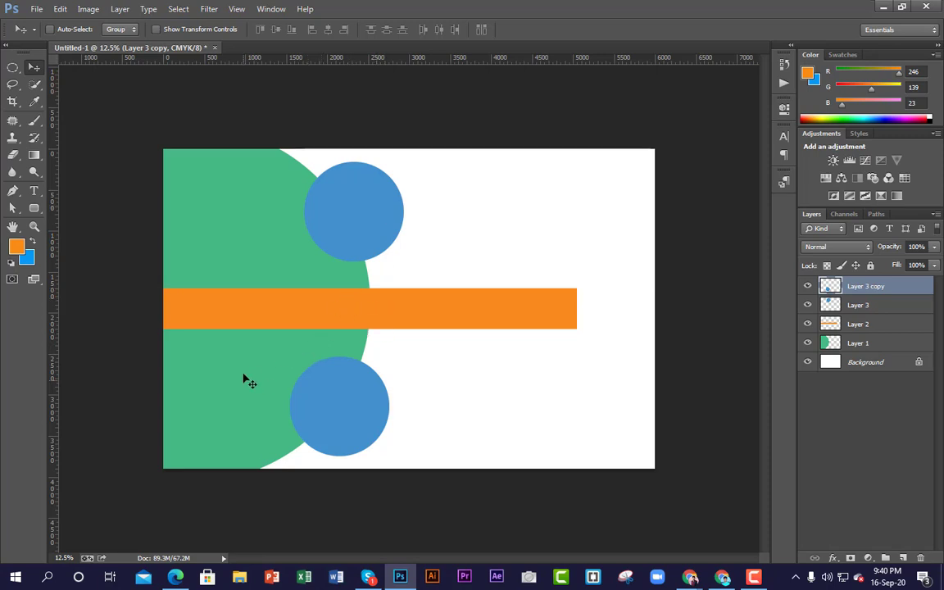
click(873, 324)
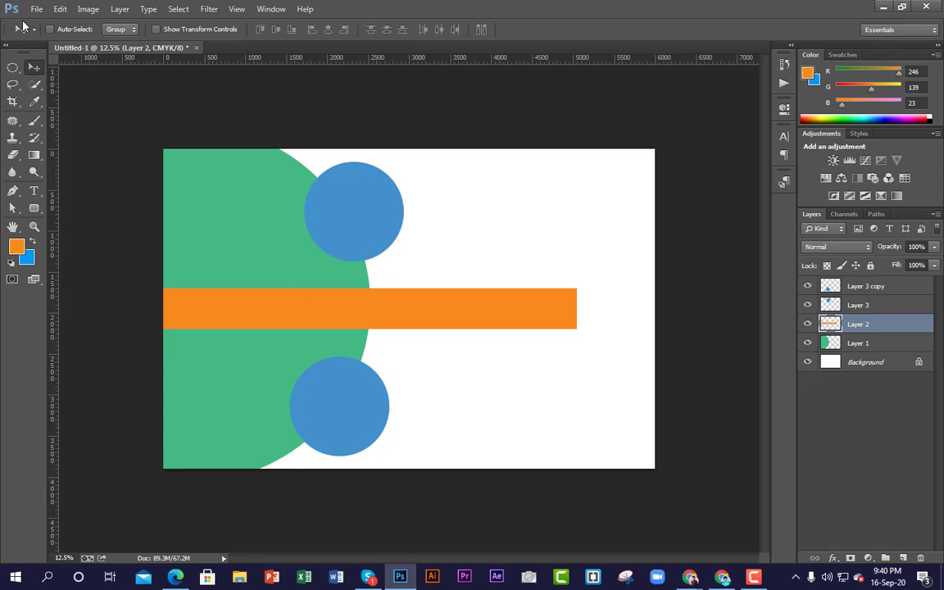
click(258, 209)
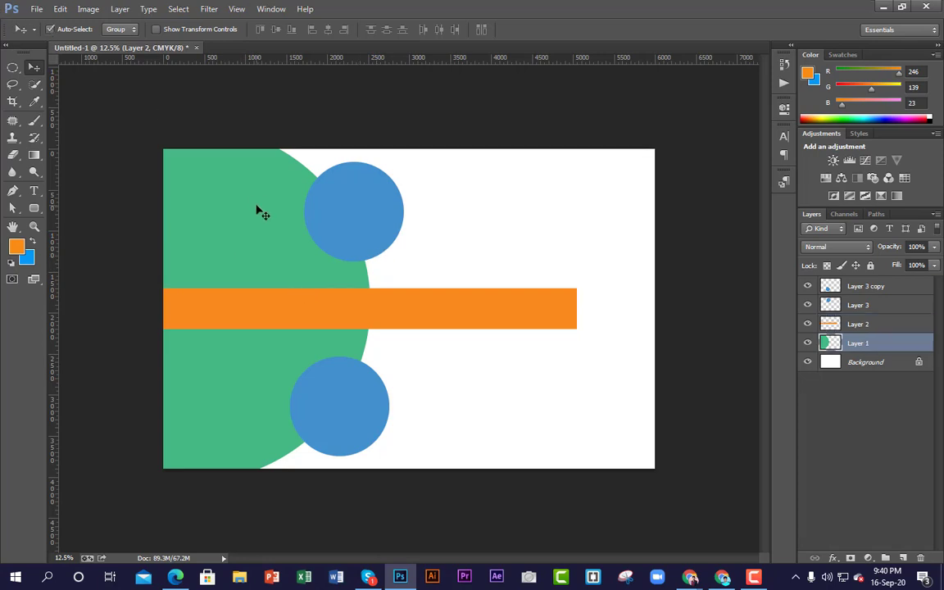
click(358, 213)
click(358, 405)
click(262, 365)
click(353, 199)
click(351, 407)
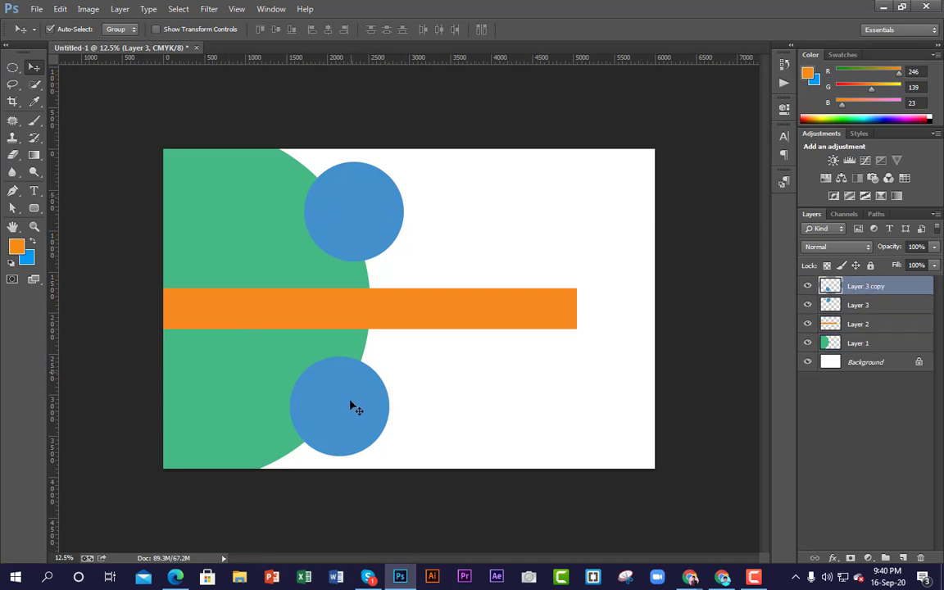
click(458, 316)
click(283, 285)
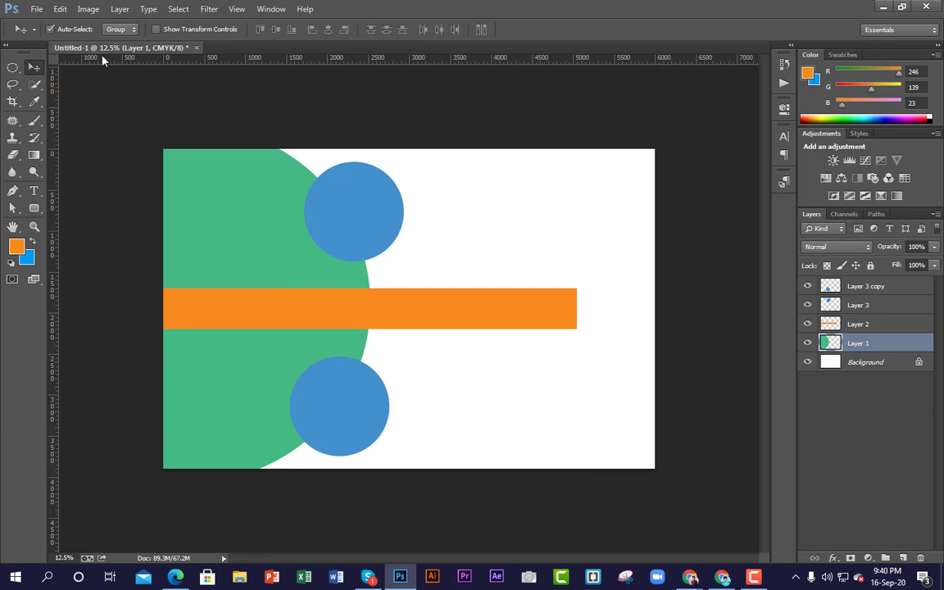
Load the lower blue circle as a selection, set the background colour to red #f3081e and fill the circle with the orange foreground colour.
click(333, 429)
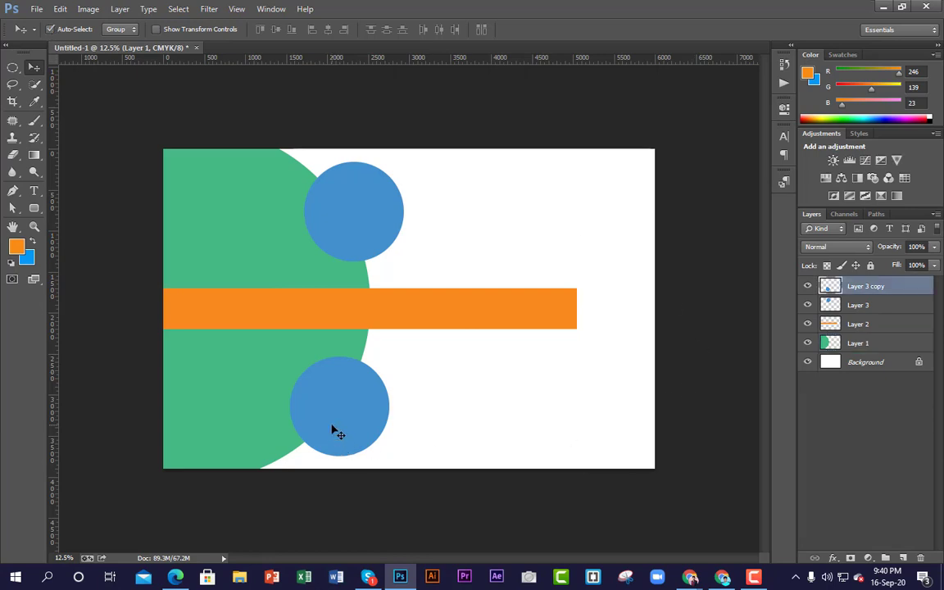
ctrl+click(835, 288)
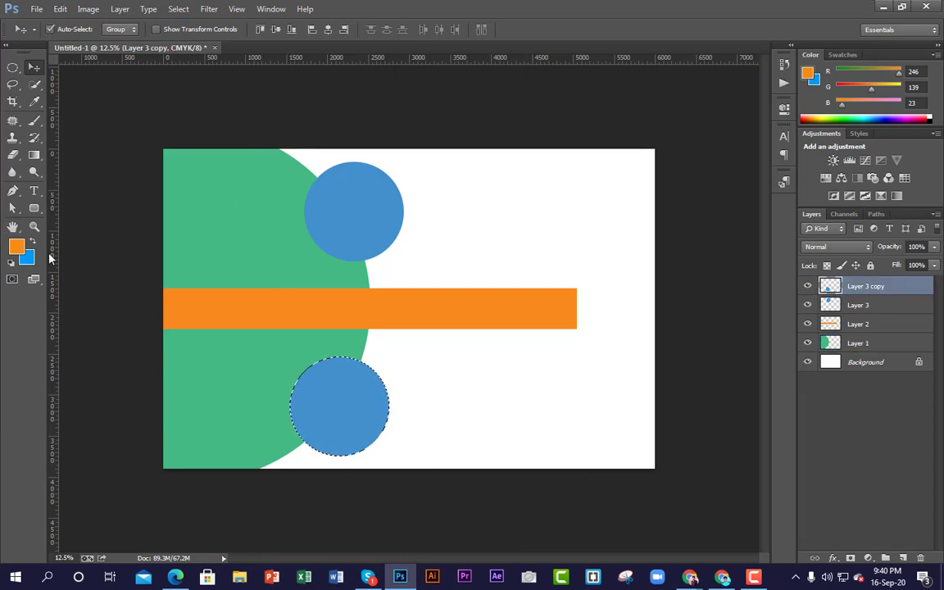
click(28, 258)
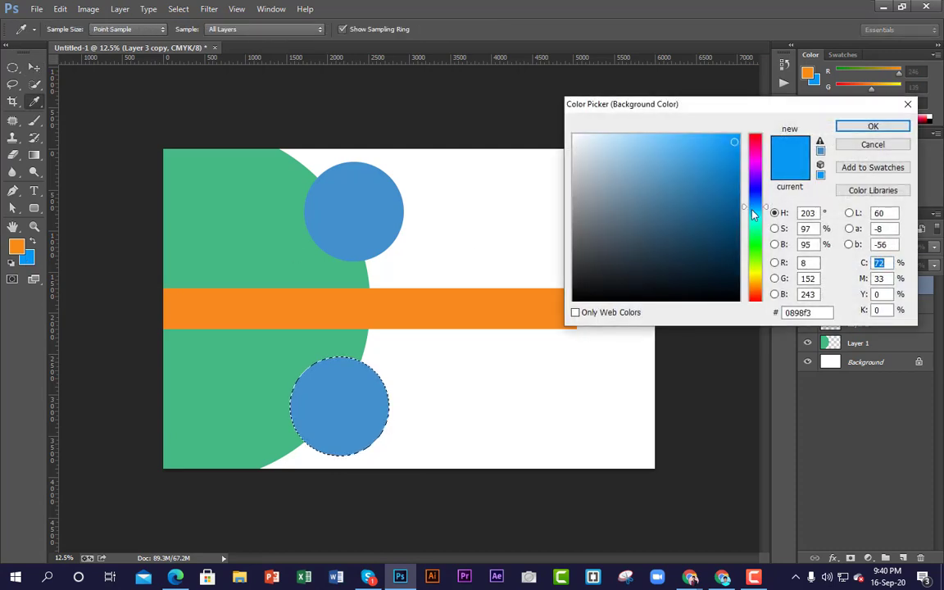
drag(754, 215, 759, 141)
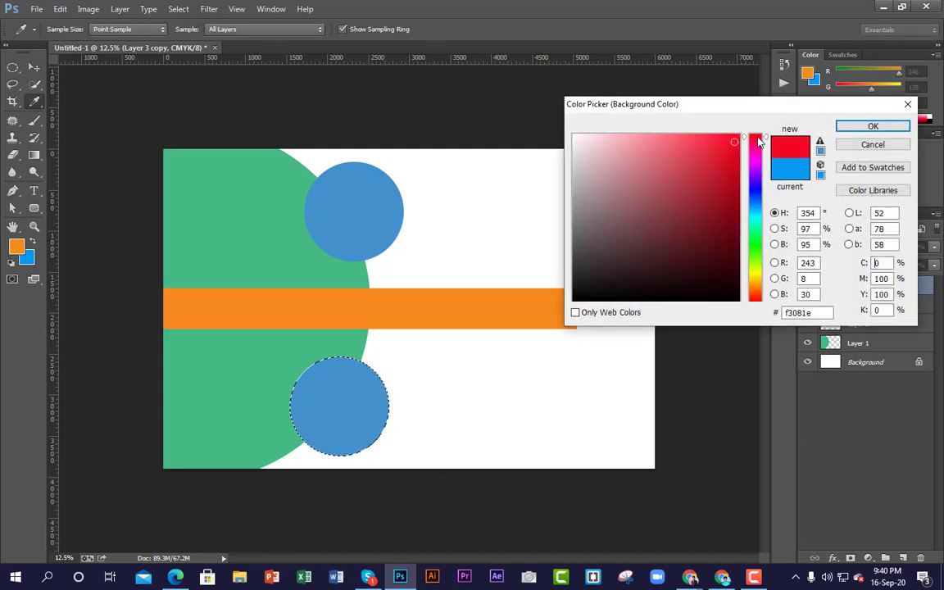
click(870, 127)
key(v)
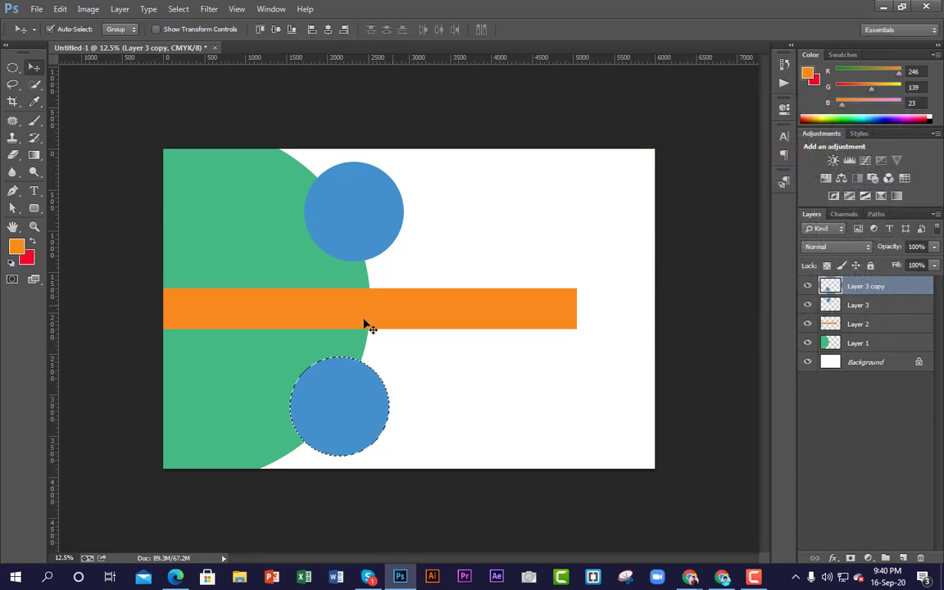
key(alt+BackSpace)
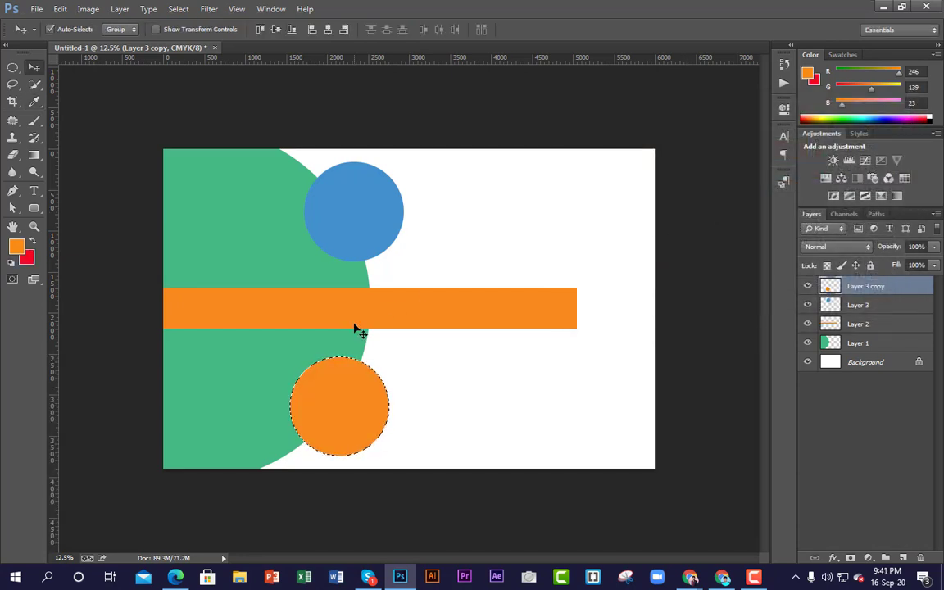
Refill the selected lower circle with the red background colour and deselect it.
key(ctrl+BackSpace)
key(ctrl+d)
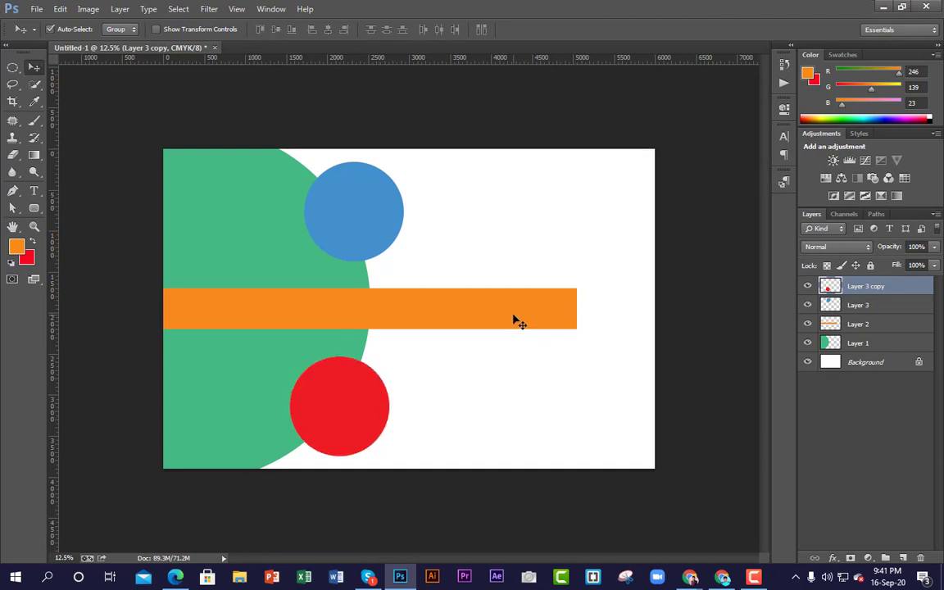
Create a large circular selection over the canvas's upper-right corner, fill it with the red background colour on a new layer, and deselect.
click(12, 67)
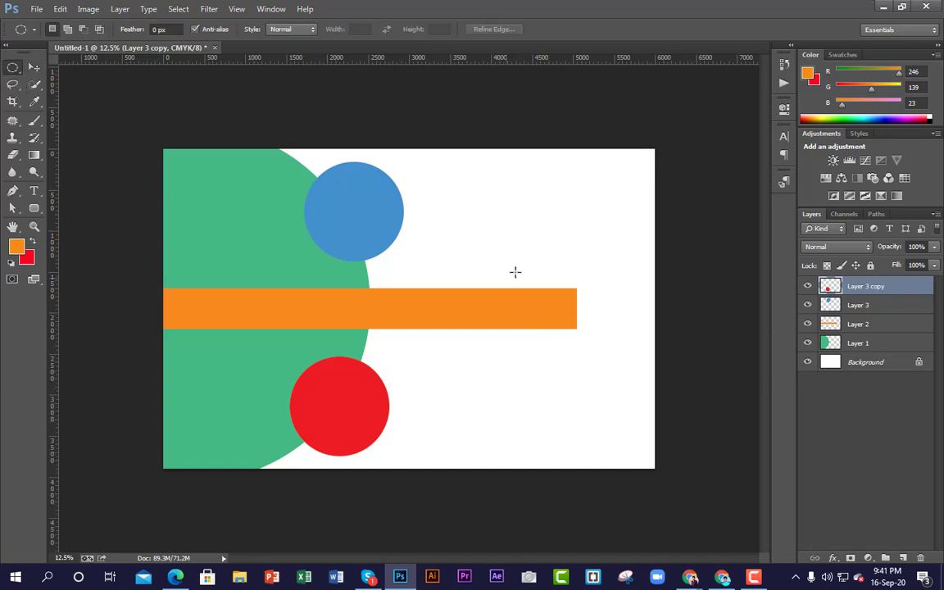
drag(609, 187, 693, 322)
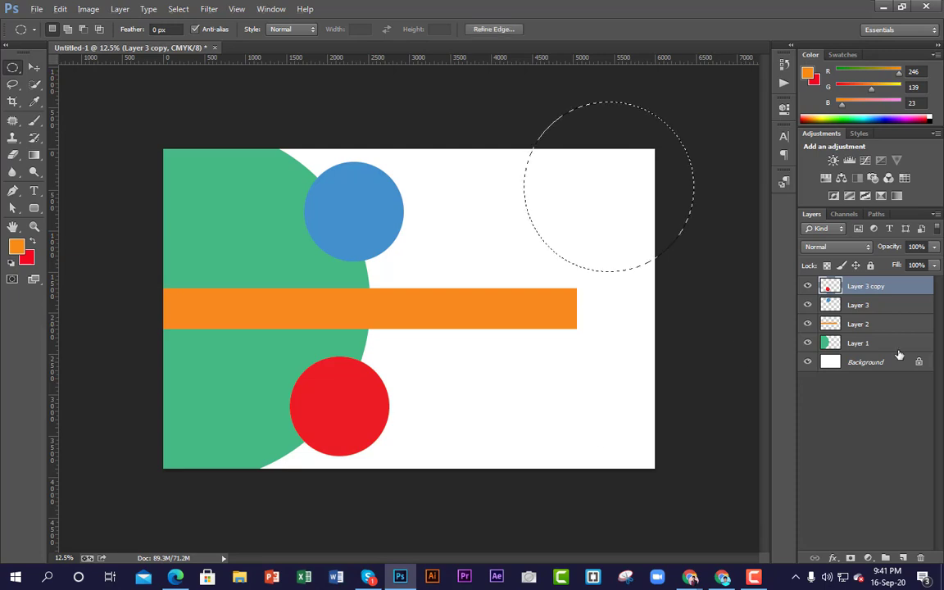
click(903, 558)
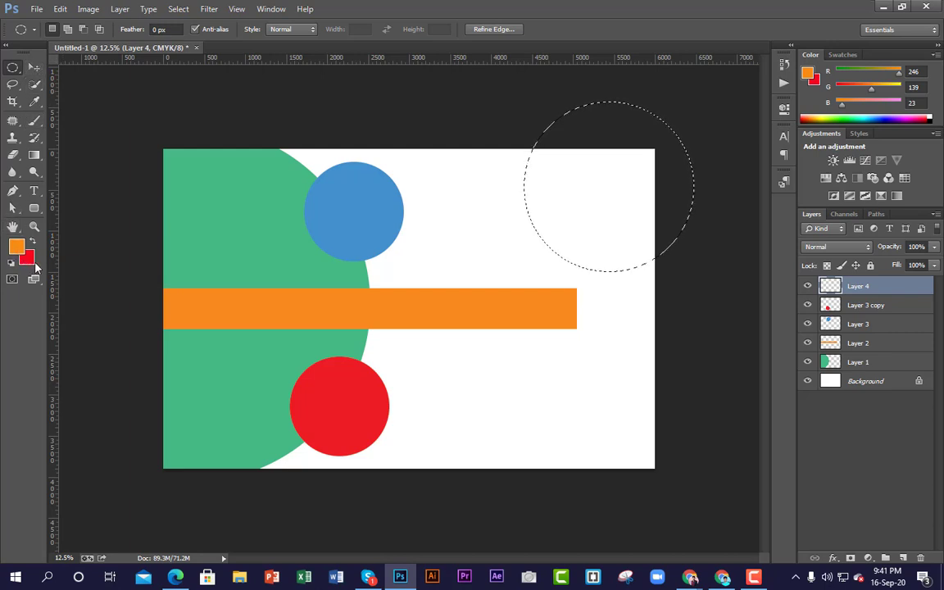
key(ctrl+BackSpace)
click(538, 250)
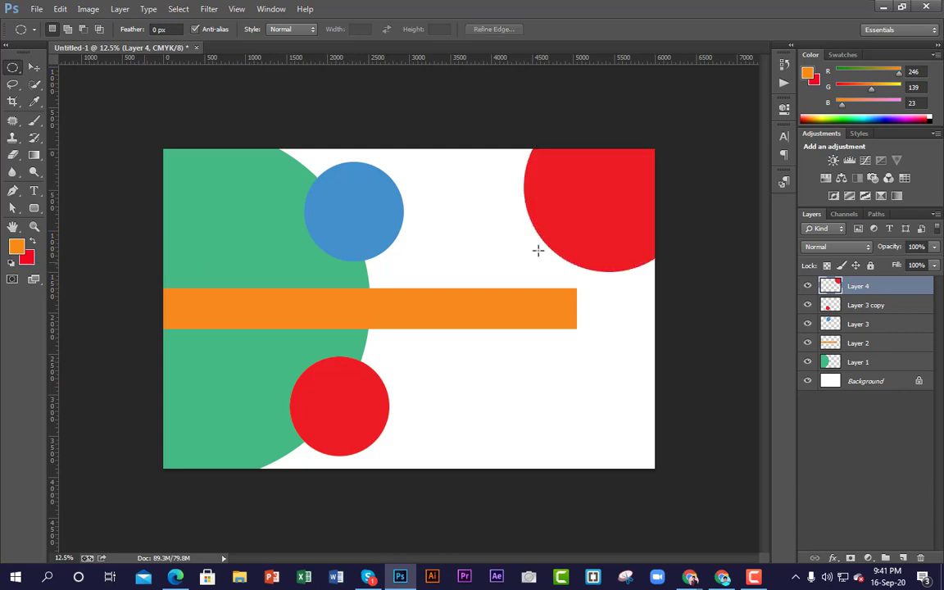
click(34, 67)
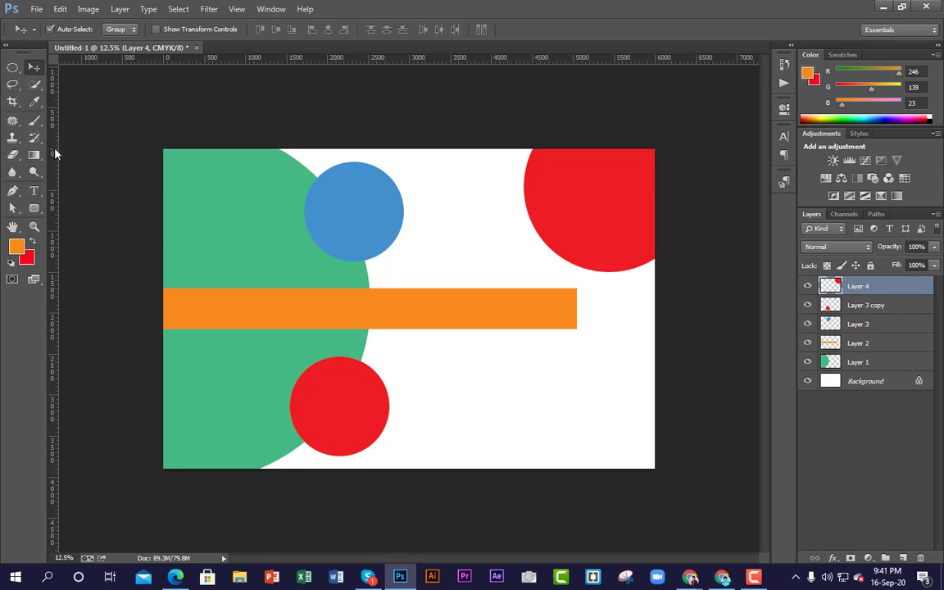
Set up the Horizontal Type tool with Open Sans Bold at 60 pt and Sharp anti-aliasing.
click(35, 190)
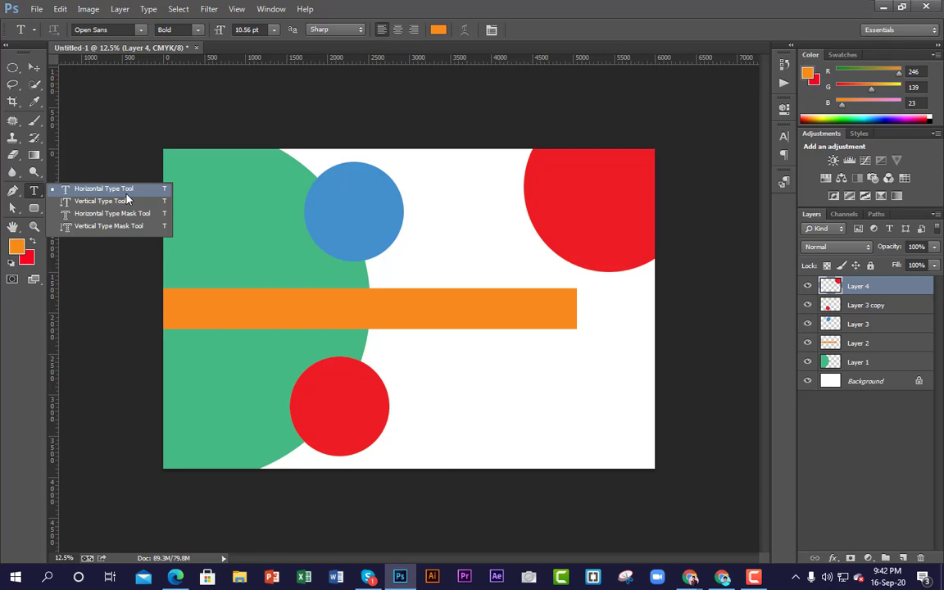
click(86, 193)
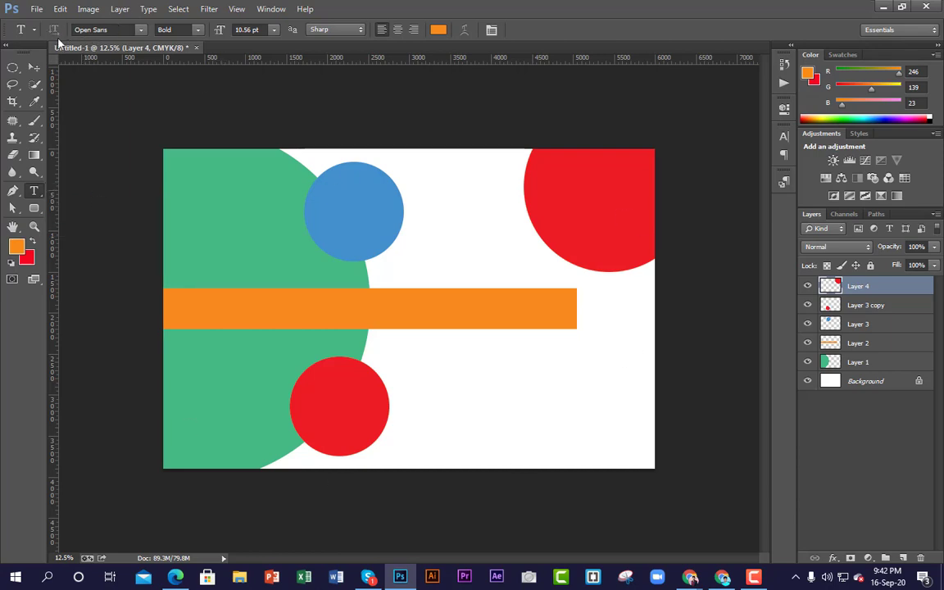
click(142, 30)
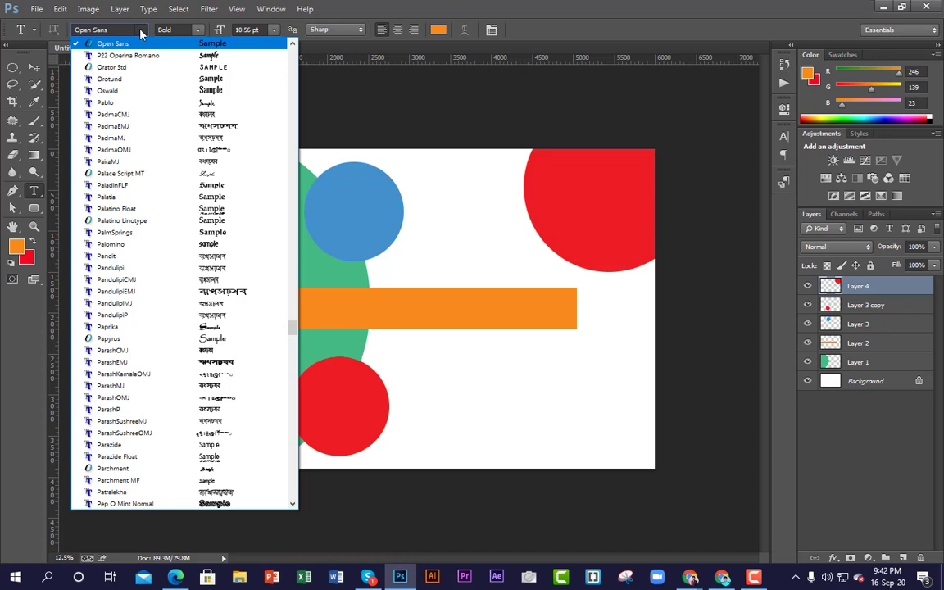
click(141, 32)
click(199, 31)
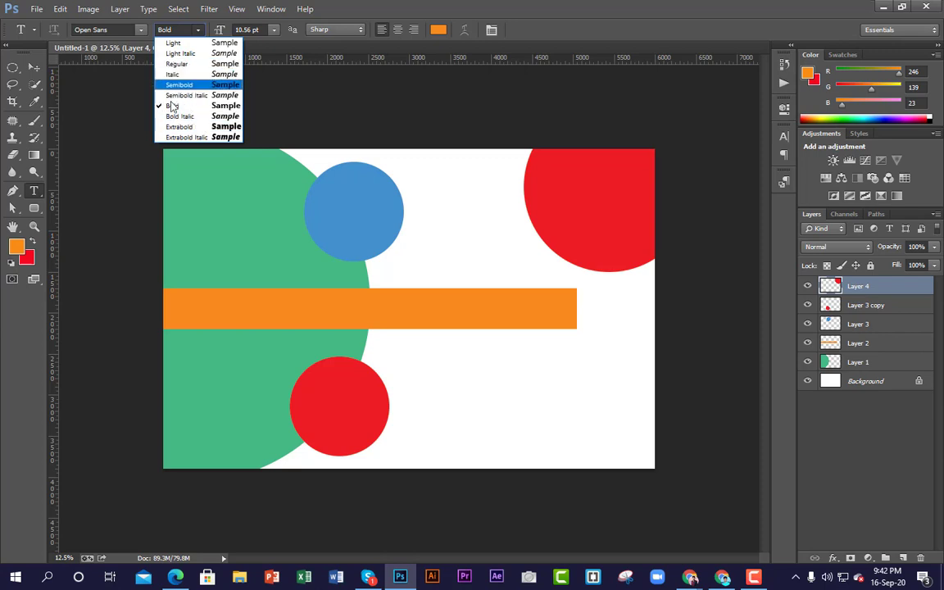
click(201, 105)
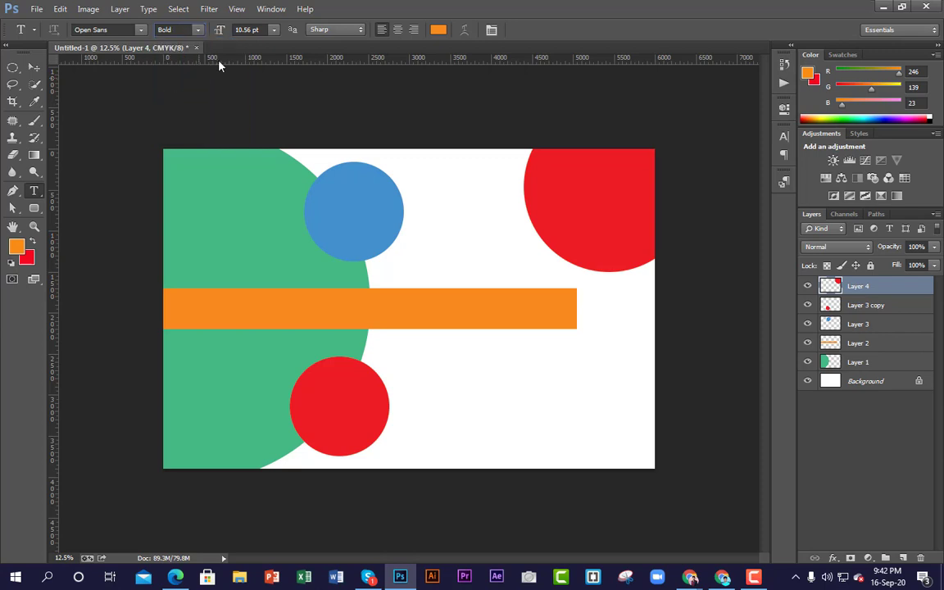
click(275, 30)
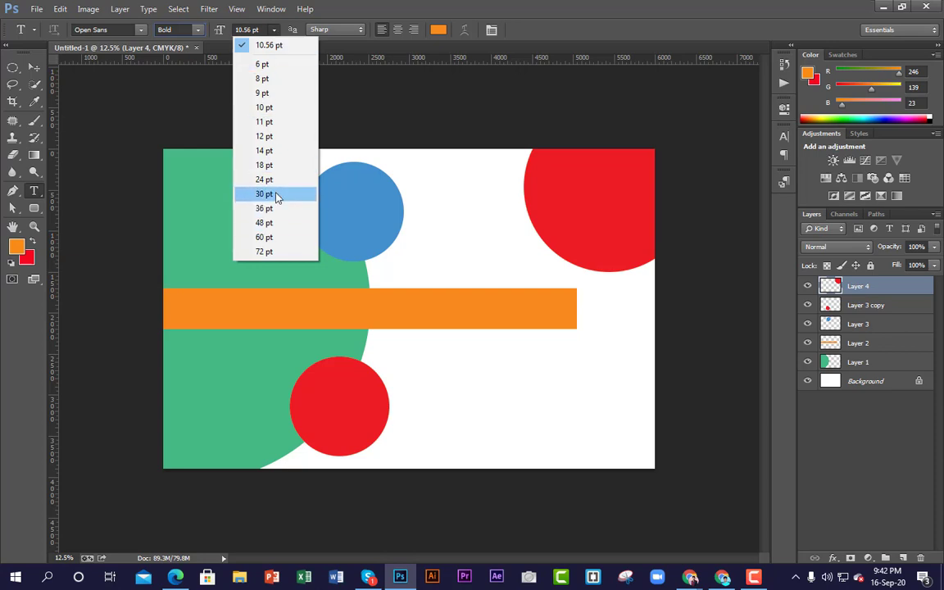
click(273, 238)
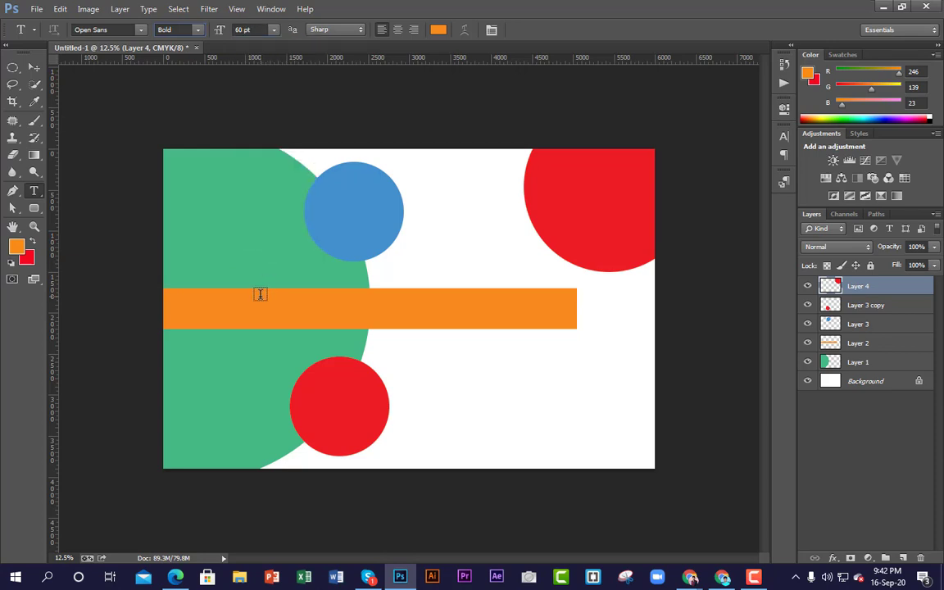
click(357, 30)
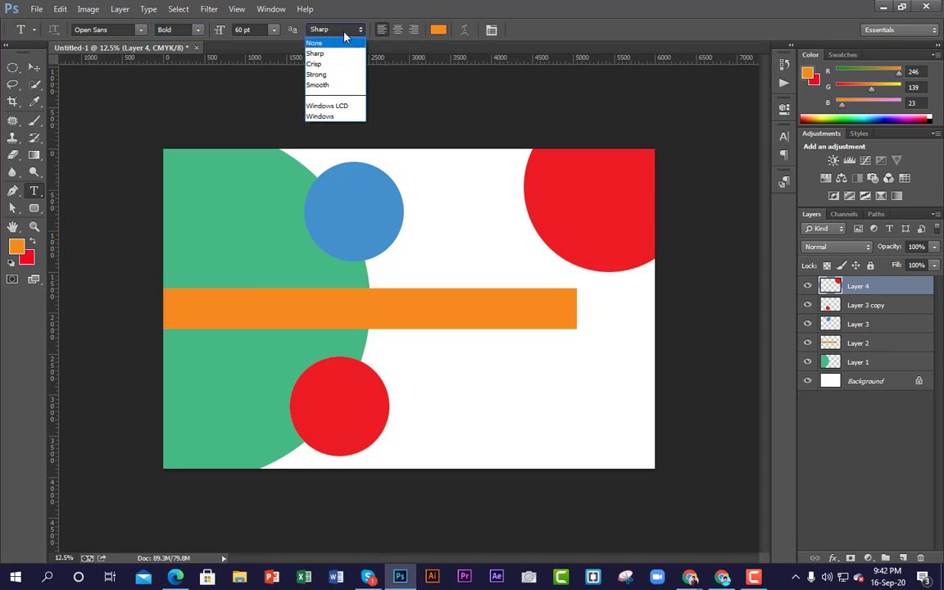
click(344, 31)
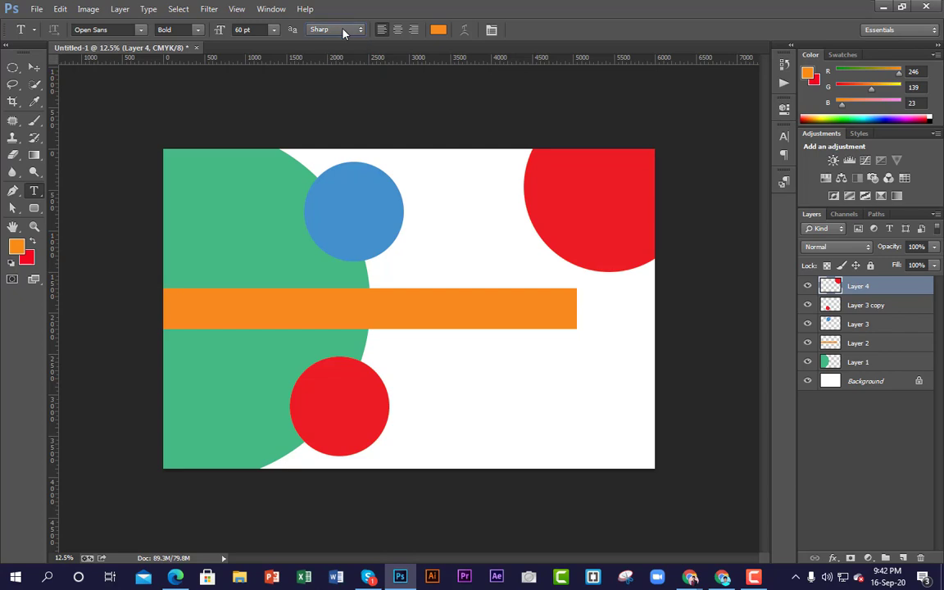
Set the text colour to white and add the text "Graphic Design" on the orange bar.
click(437, 29)
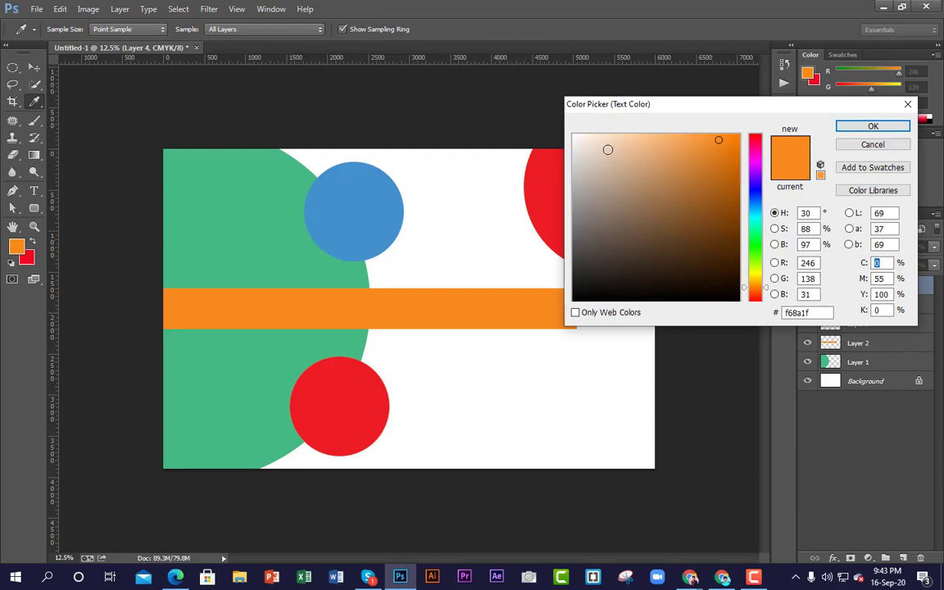
drag(606, 150, 573, 135)
click(903, 129)
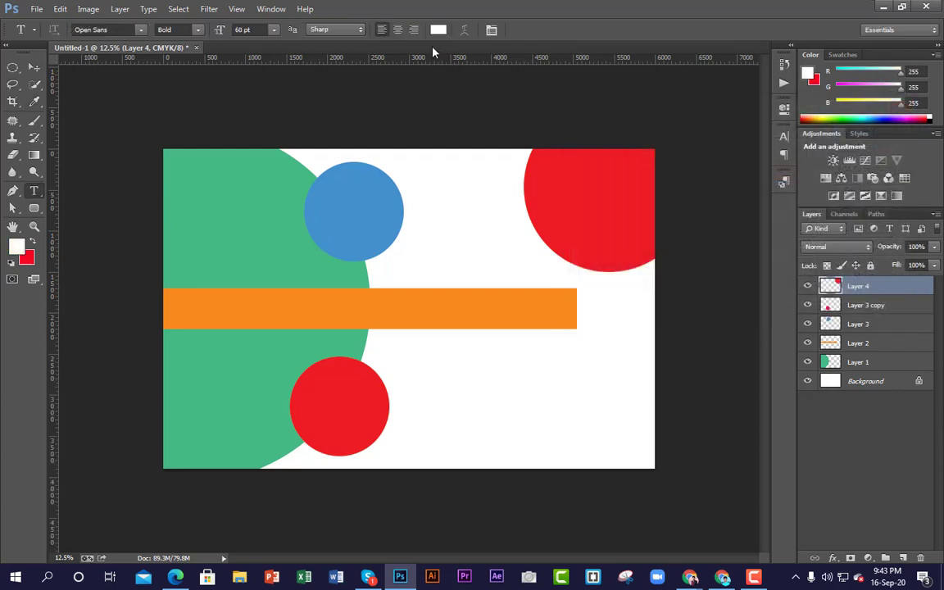
click(205, 312)
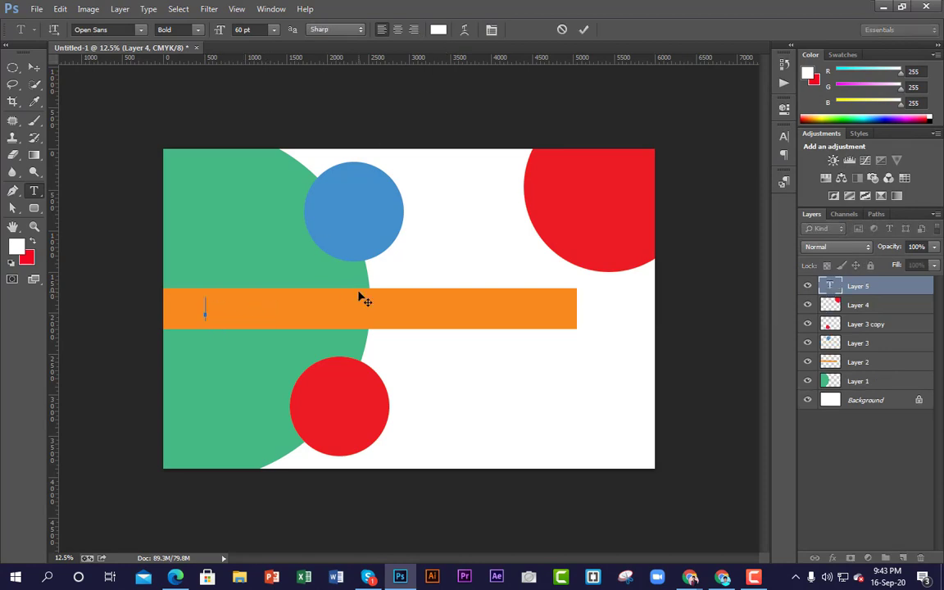
text(GR)
key(BackSpace)
text(raphic)
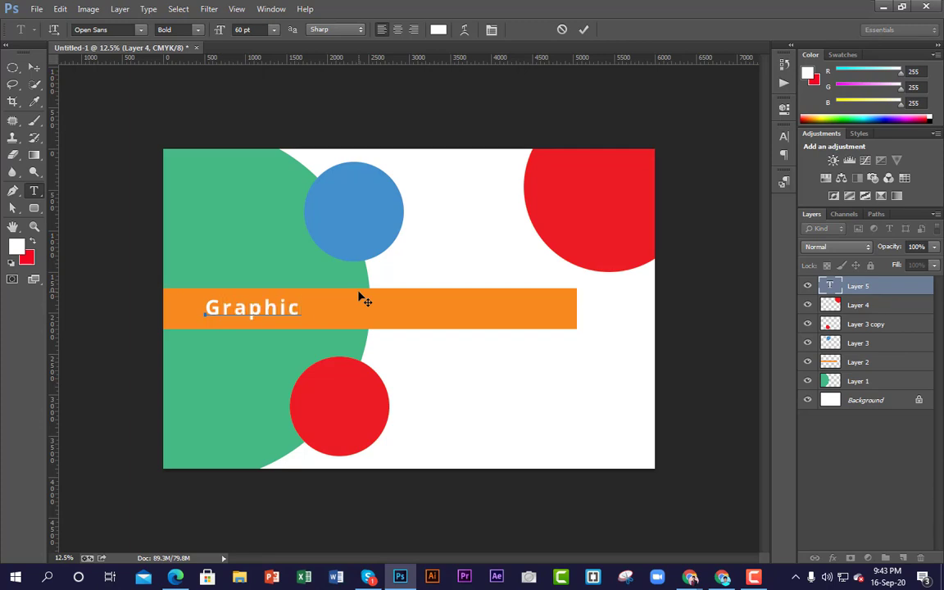
text( Design)
click(33, 68)
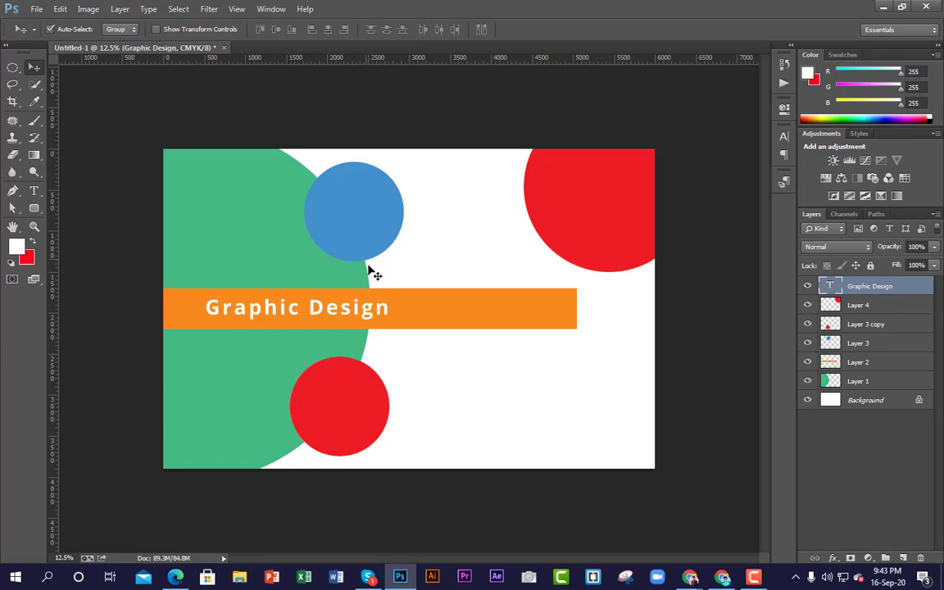
Move the Graphic Design text right along the orange bar and scale it proportionally to about 131%.
drag(336, 320, 382, 317)
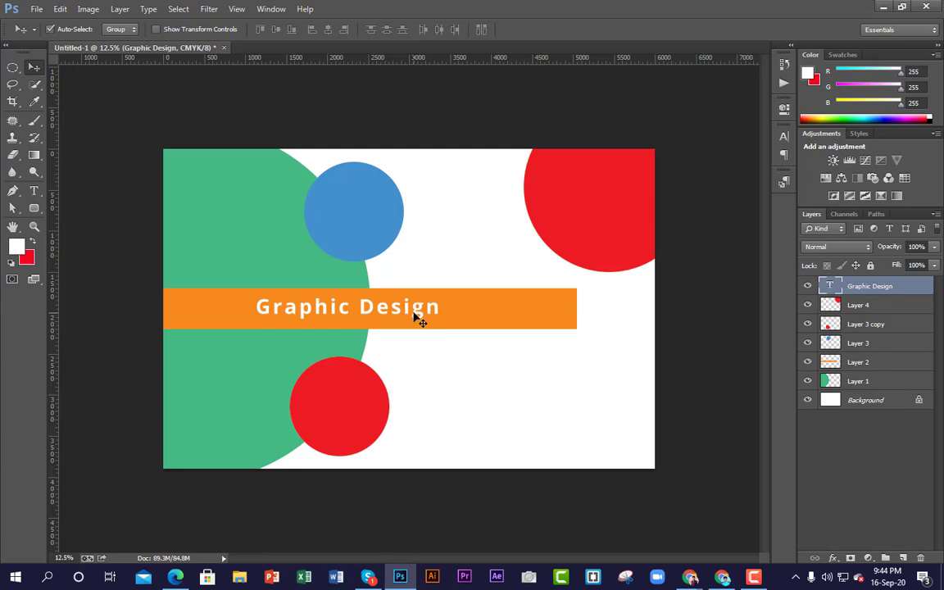
key(ctrl+t)
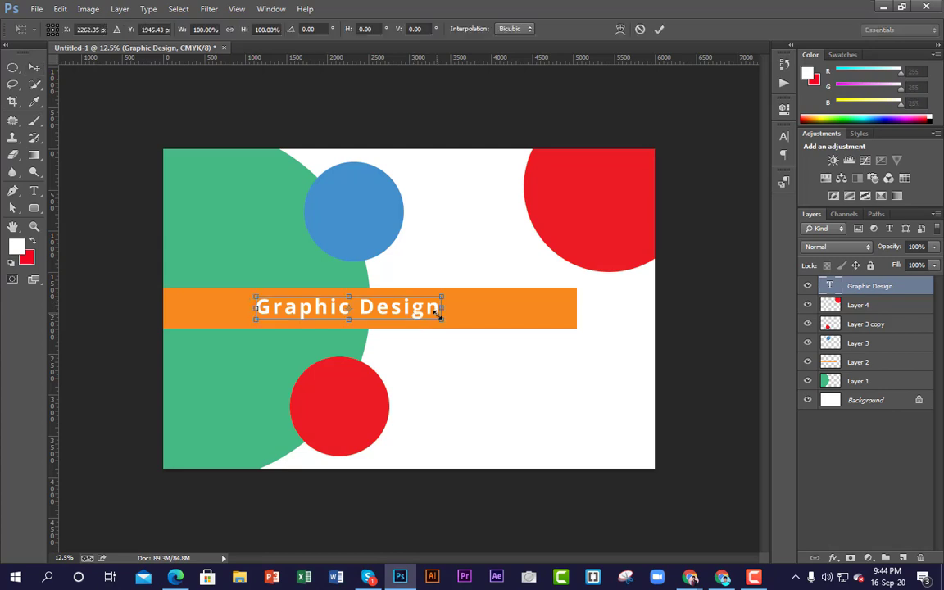
drag(444, 323, 497, 369)
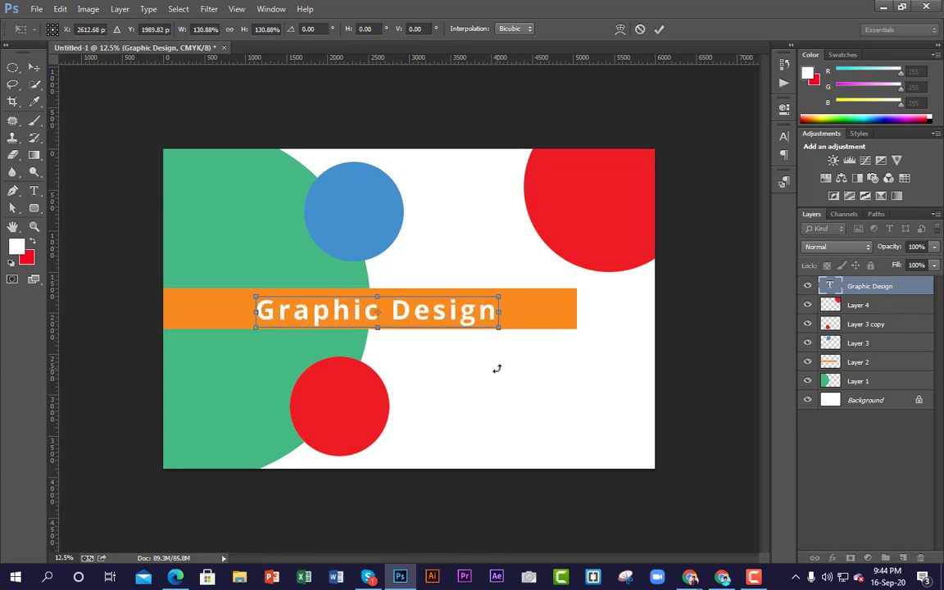
Nudge the enlarged Graphic Design text 160 px left and 40 px up within the orange bar, and apply the transformation.
key(shift+Left)
key(shift+Left)
key(shift+Left)
key(shift+Left)
key(shift+Left)
key(shift+Left)
key(shift+Left)
key(shift+Left)
key(shift+Left)
key(shift+Left)
key(shift+Left)
key(shift+Left)
key(shift+Left)
key(shift+Left)
key(shift+Left)
key(shift+Left)
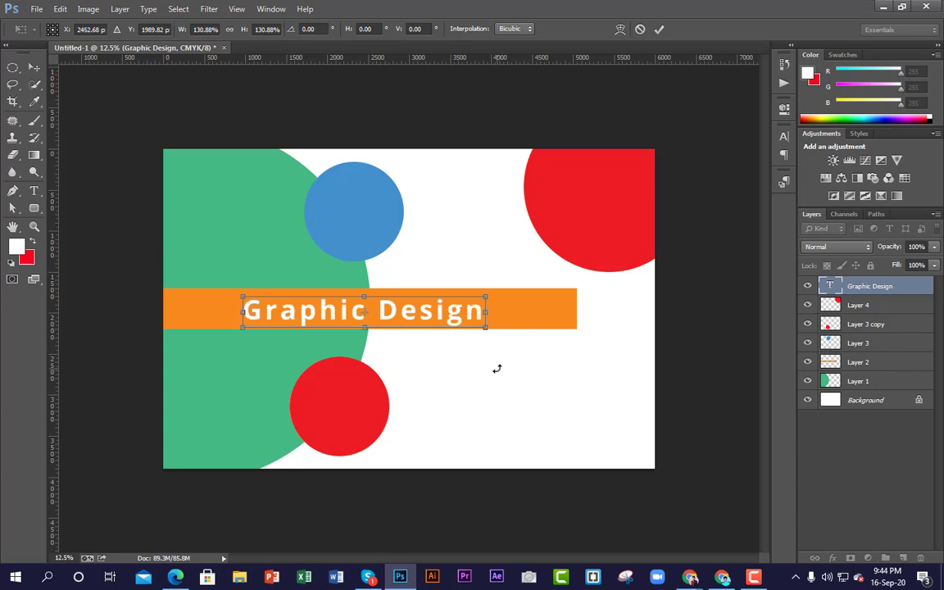
key(shift+Up)
key(shift+Up)
key(shift+Up)
key(shift+Up)
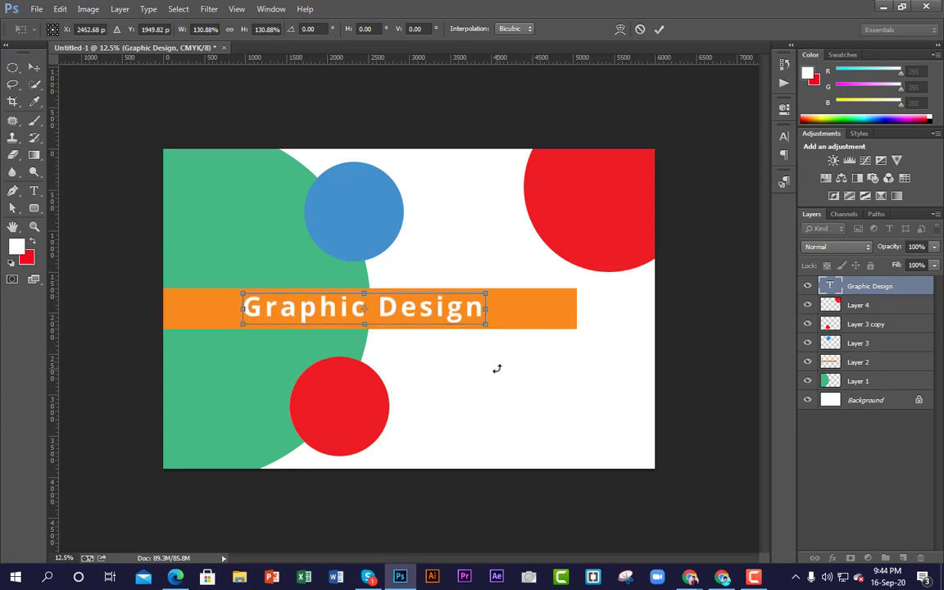
key(Return)
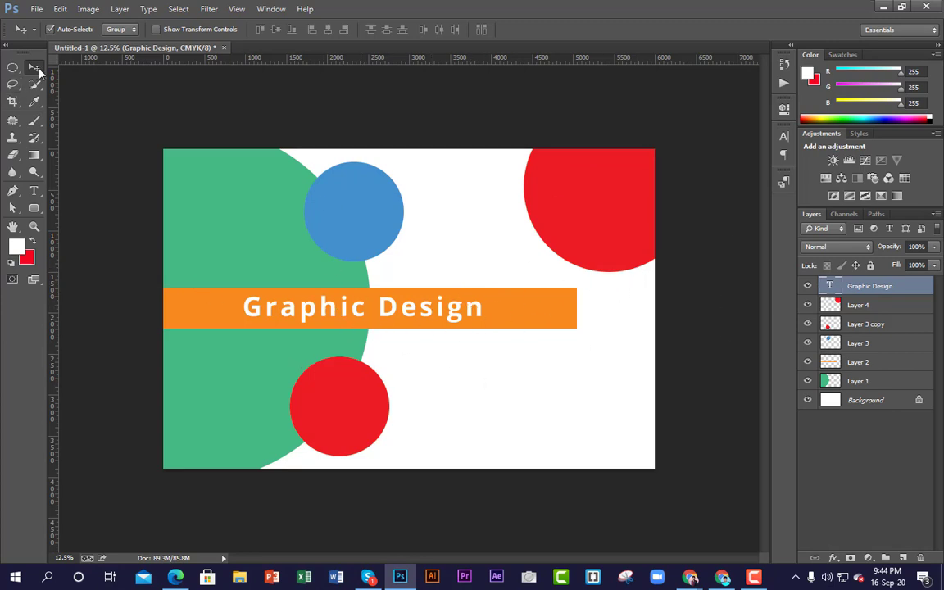
Add the white 60 pt text "Logo" on the blue circle.
click(34, 190)
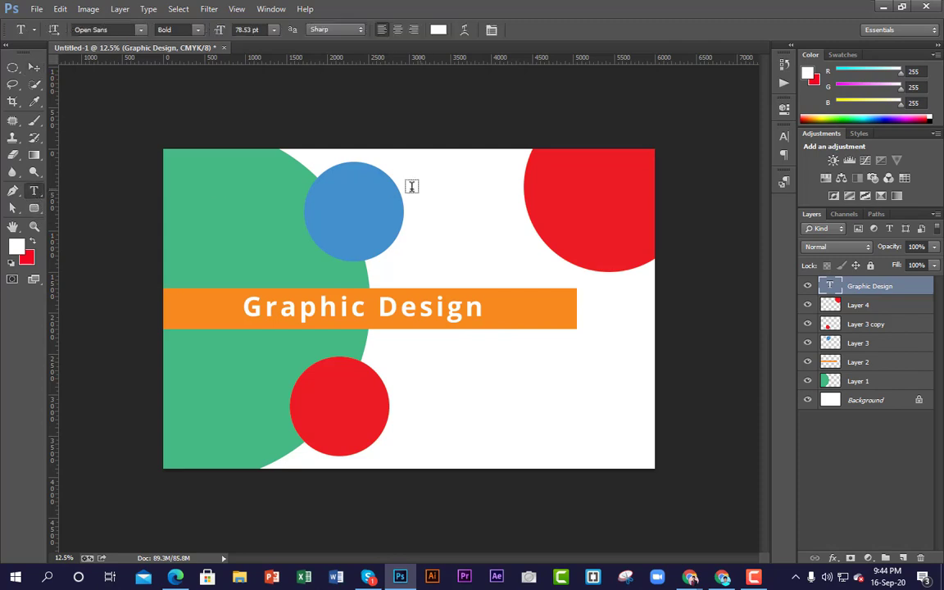
click(343, 213)
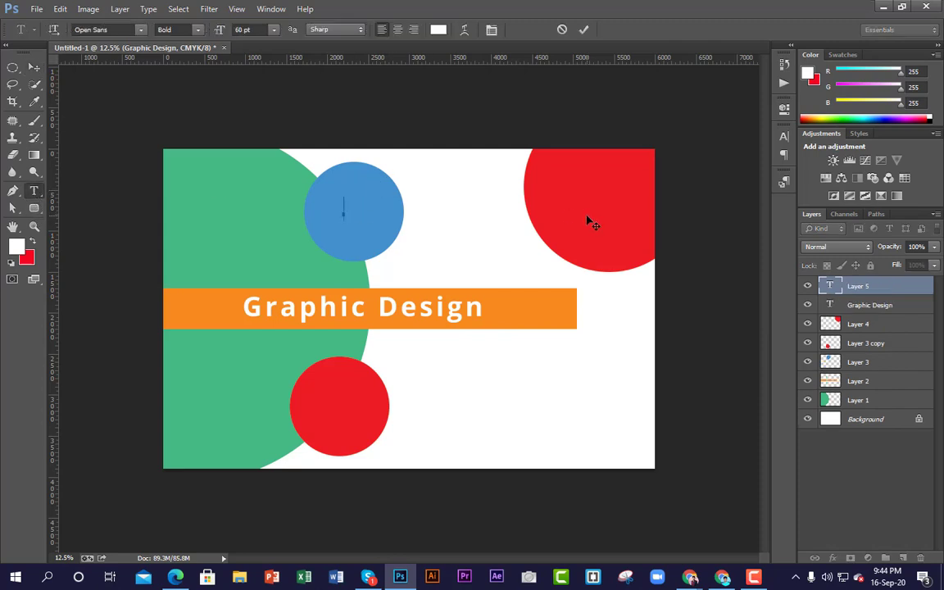
text(Logo)
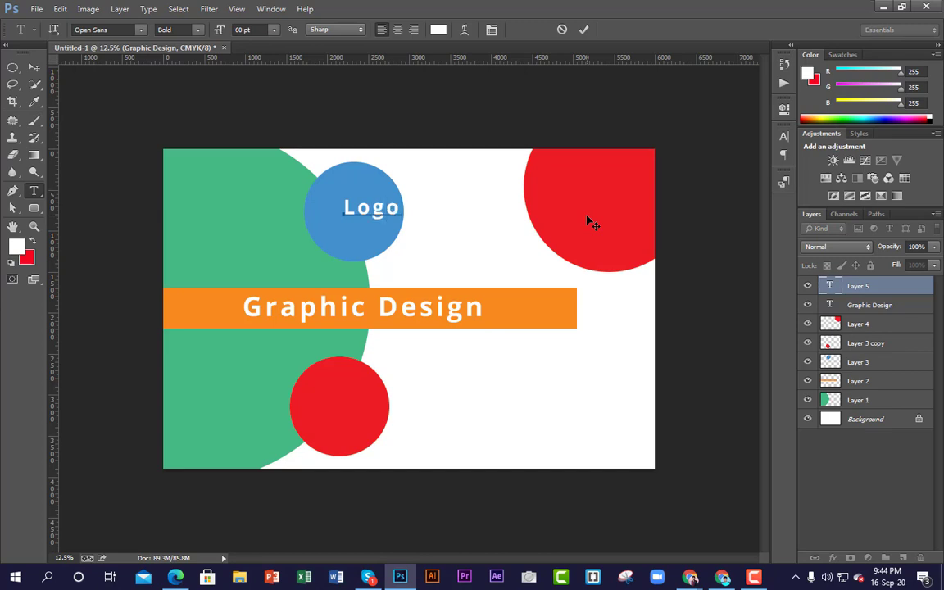
click(33, 70)
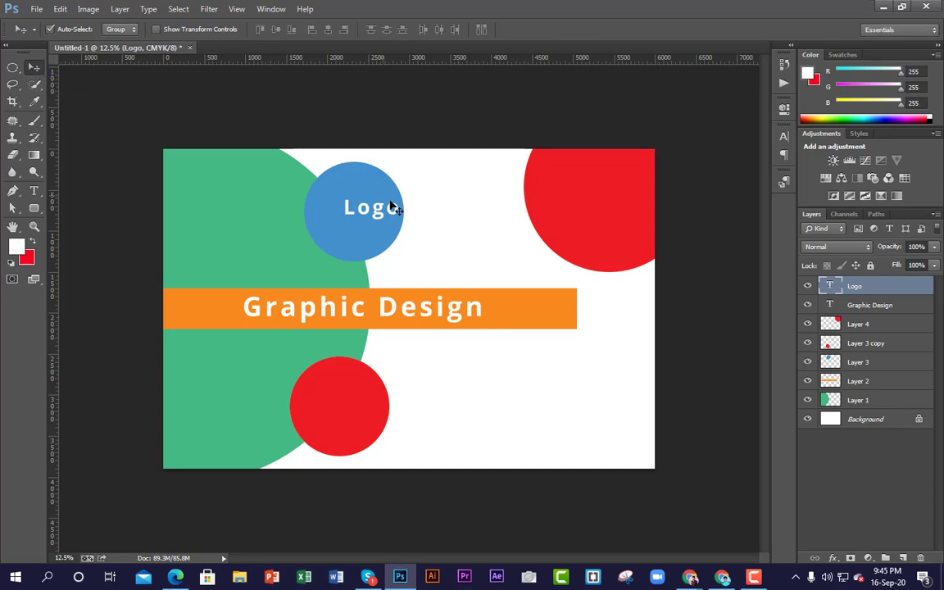
Enlarge the Logo text to about 75 pt and centre it in the blue circle.
mouse_move(380, 218)
mouse_down()
mouse_move(395, 218)
mouse_move(361, 223)
mouse_move(397, 215)
mouse_move(381, 226)
mouse_up()
key(ctrl+t)
key(Return)
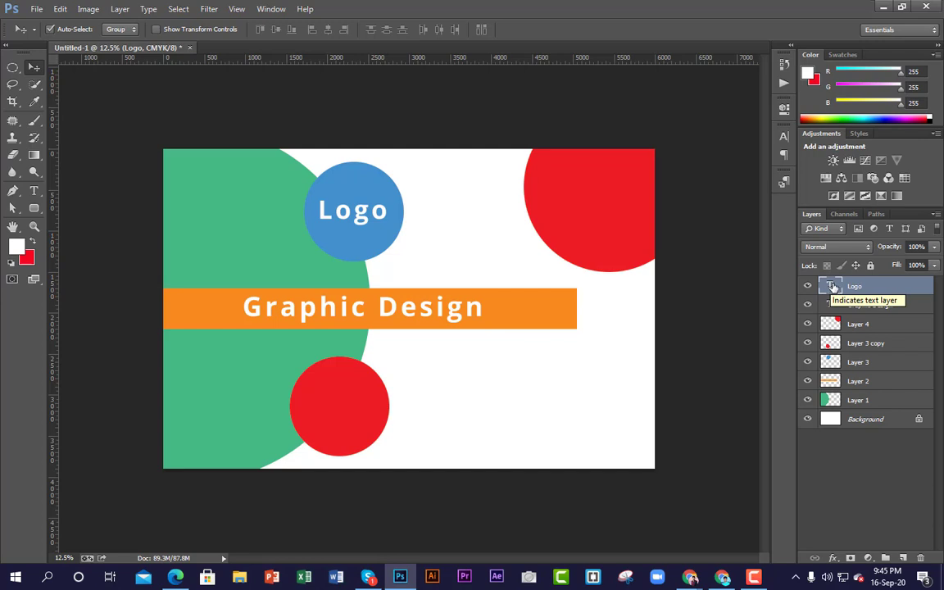
Try the Oswald, Palatia, Papyrus, Perpetua Titling MT and Prestige Elite Std fonts on the Logo text.
double_click(833, 287)
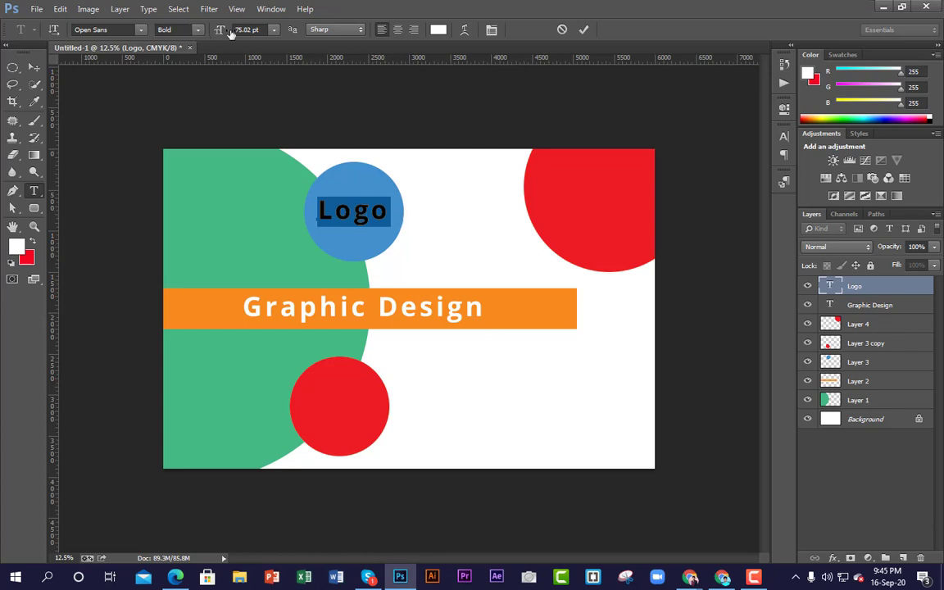
click(141, 30)
click(154, 92)
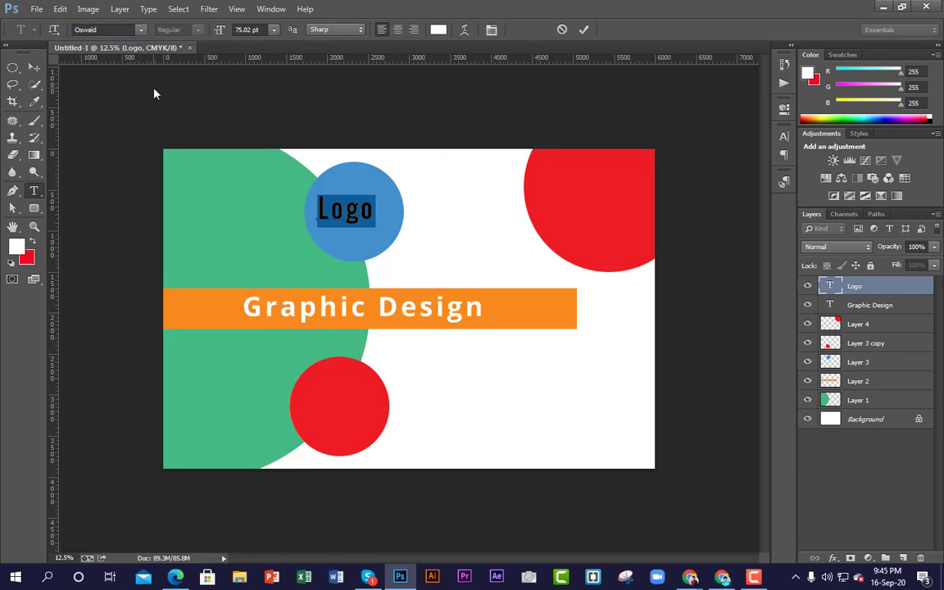
click(144, 31)
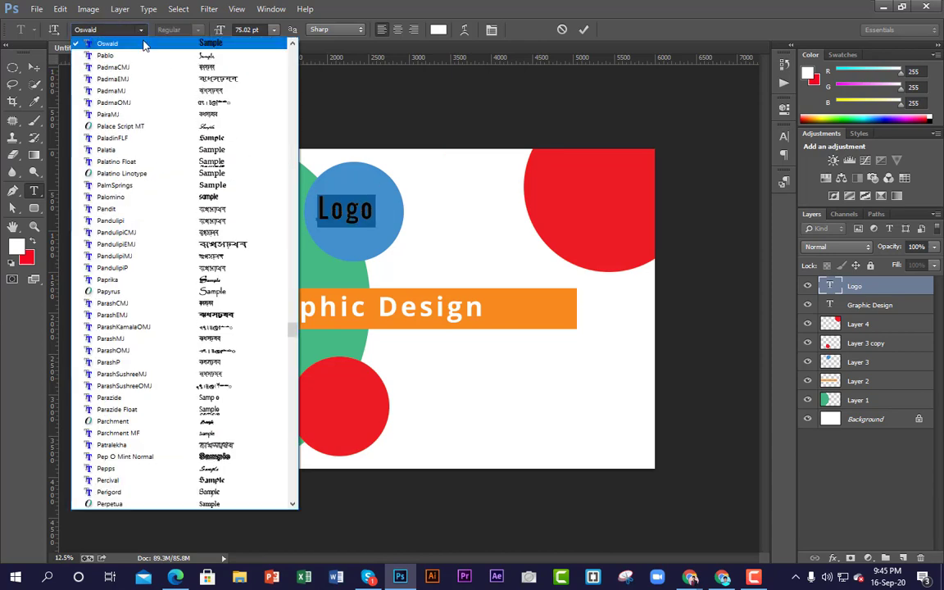
click(173, 151)
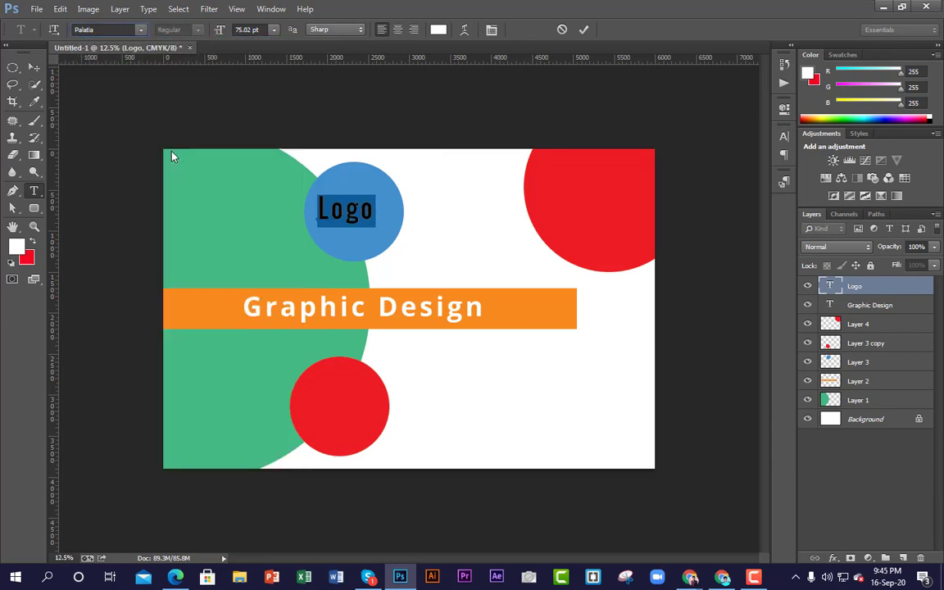
click(138, 30)
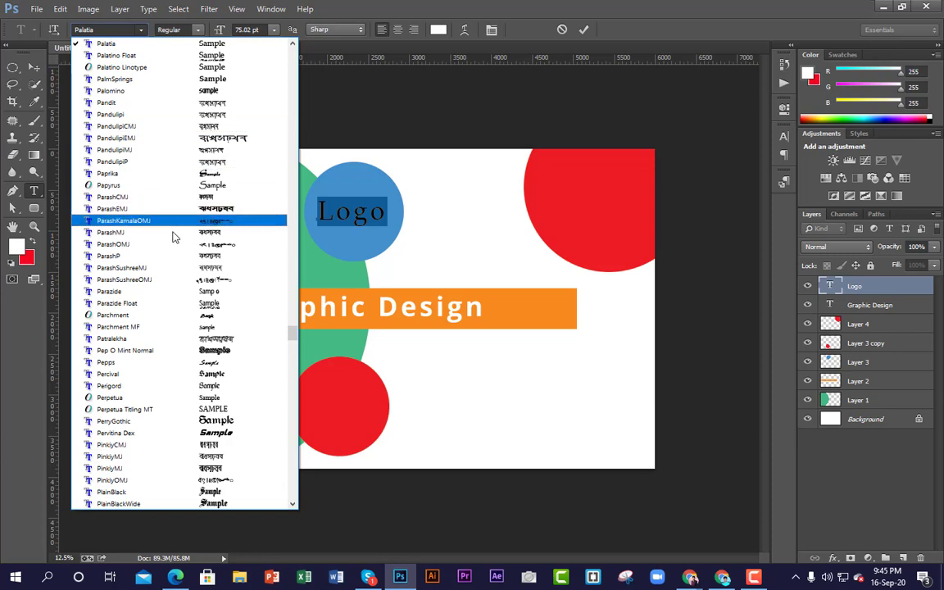
click(173, 185)
click(142, 32)
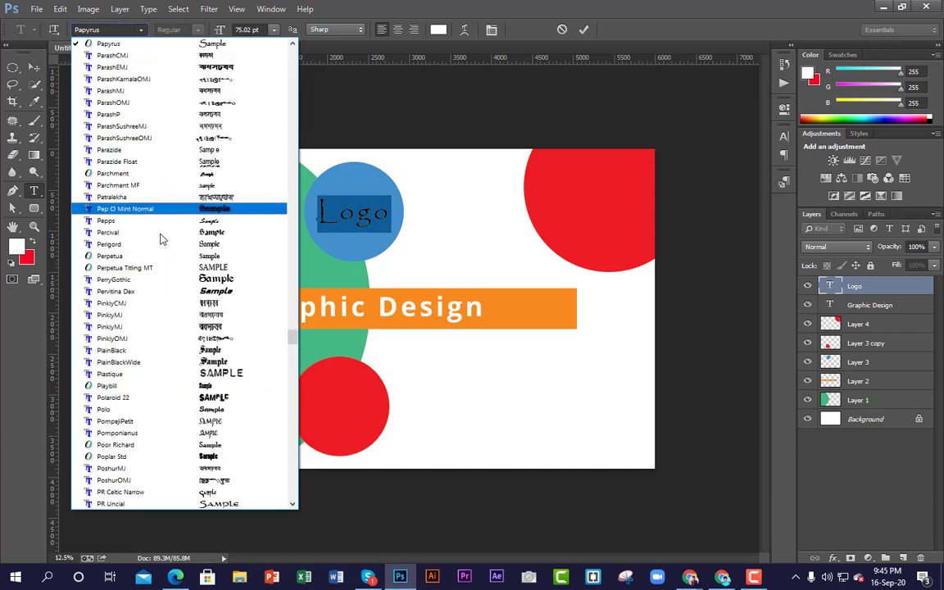
click(190, 266)
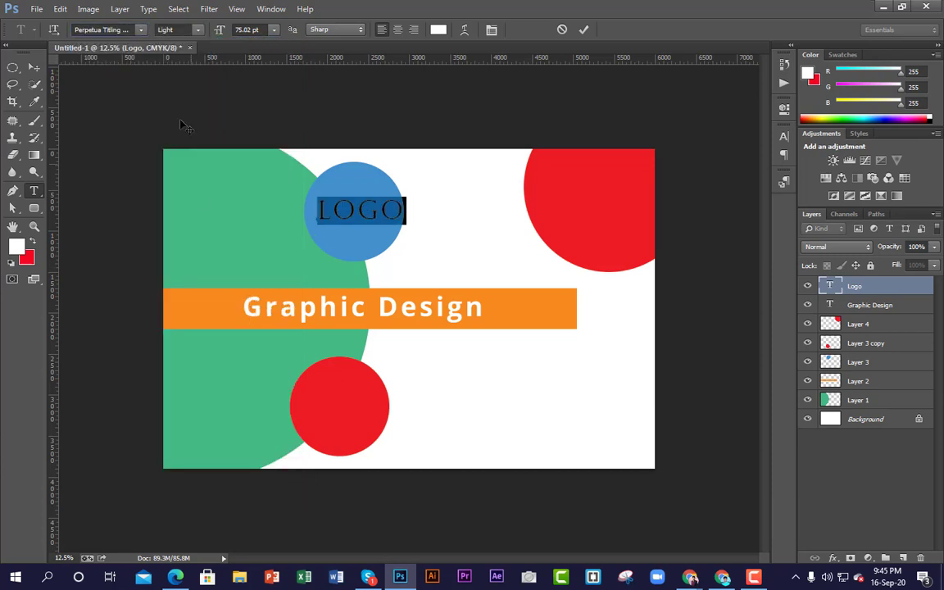
click(141, 29)
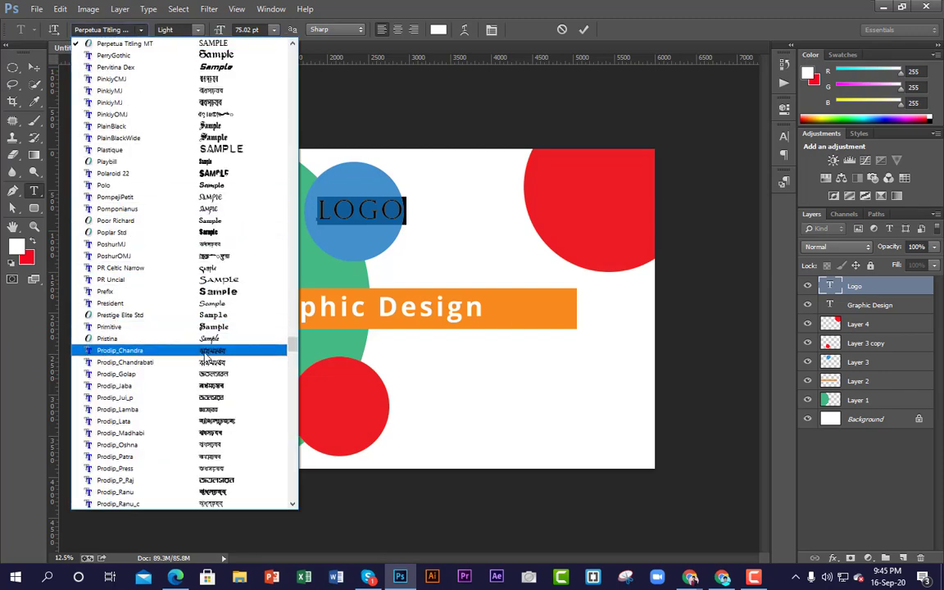
click(218, 315)
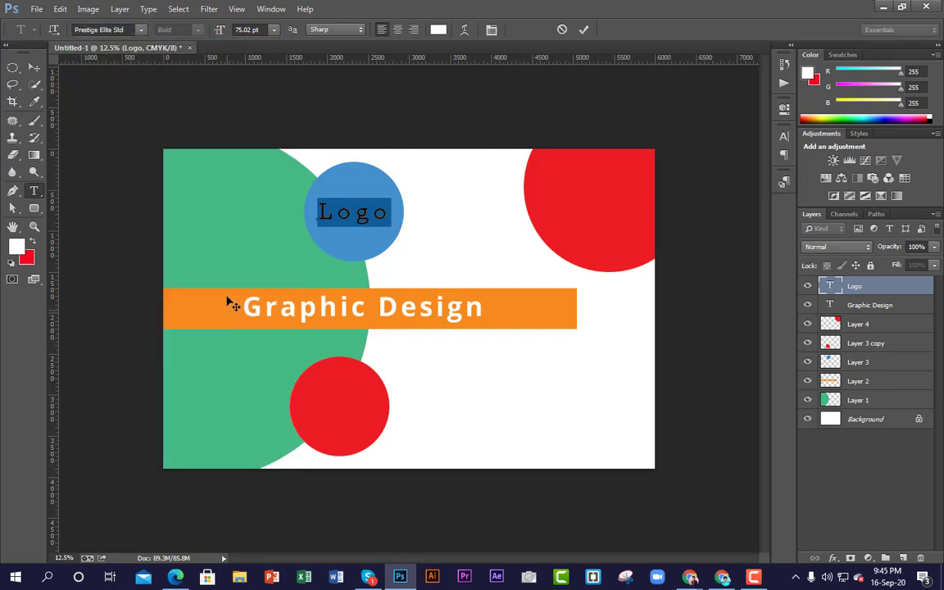
Try the Rat Poison font on the Logo text, and set its font to Rotunda.
click(142, 31)
scroll(217, 360, down, 6)
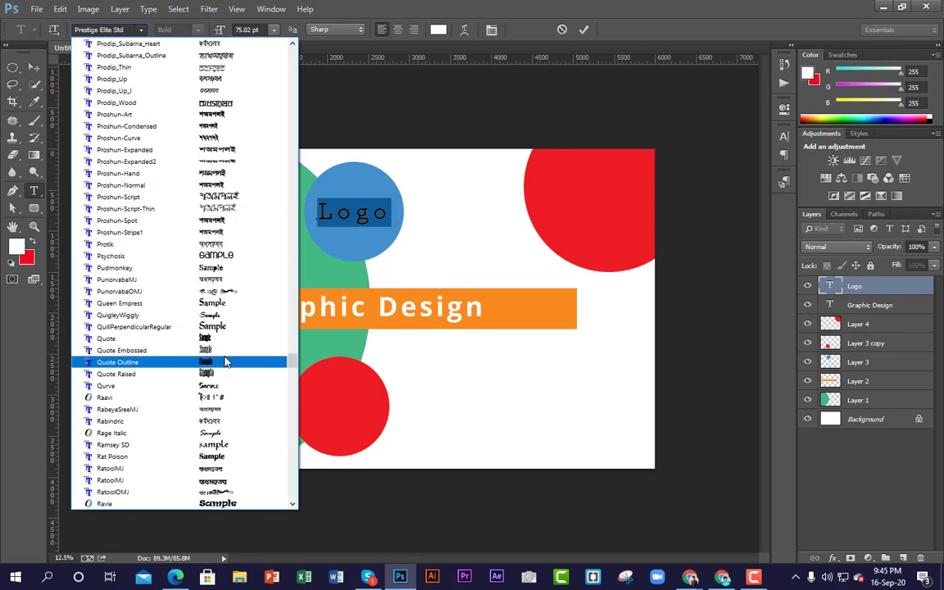
scroll(220, 381, down, 8)
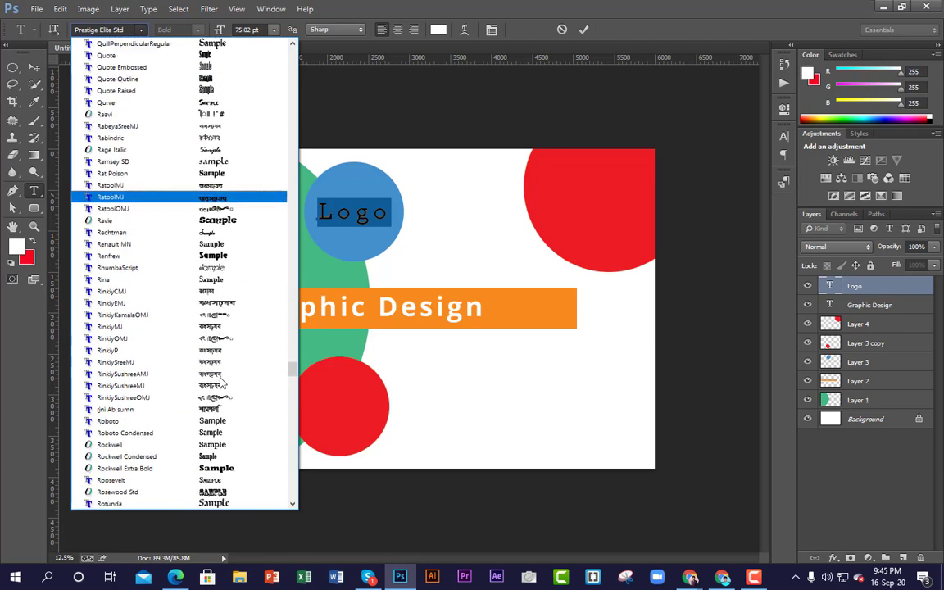
click(223, 174)
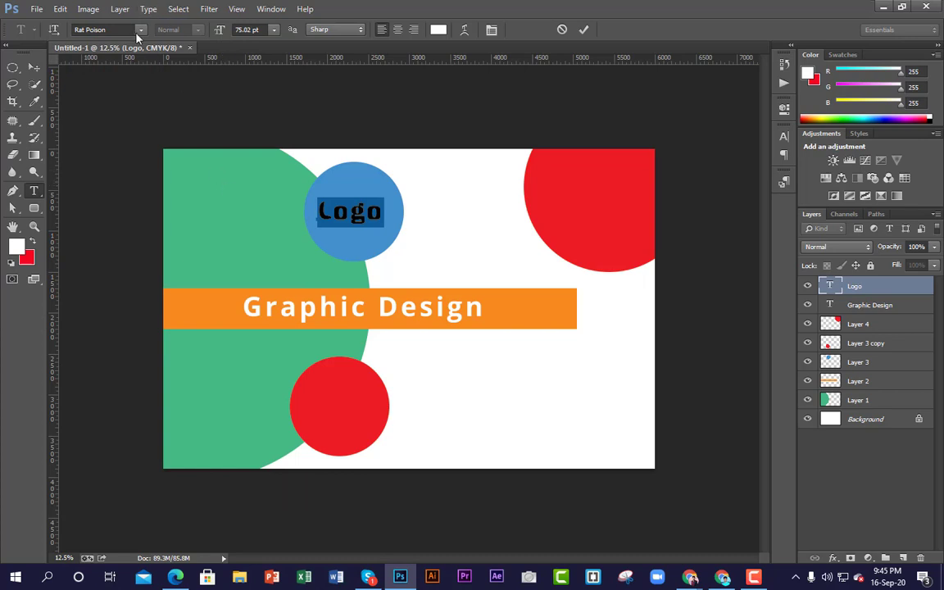
click(140, 31)
click(240, 376)
Try greyish and dark red text colours on the Logo text, and set it back to white.
click(438, 30)
mouse_move(737, 199)
mouse_down()
mouse_move(709, 145)
mouse_move(629, 258)
mouse_move(584, 194)
mouse_up()
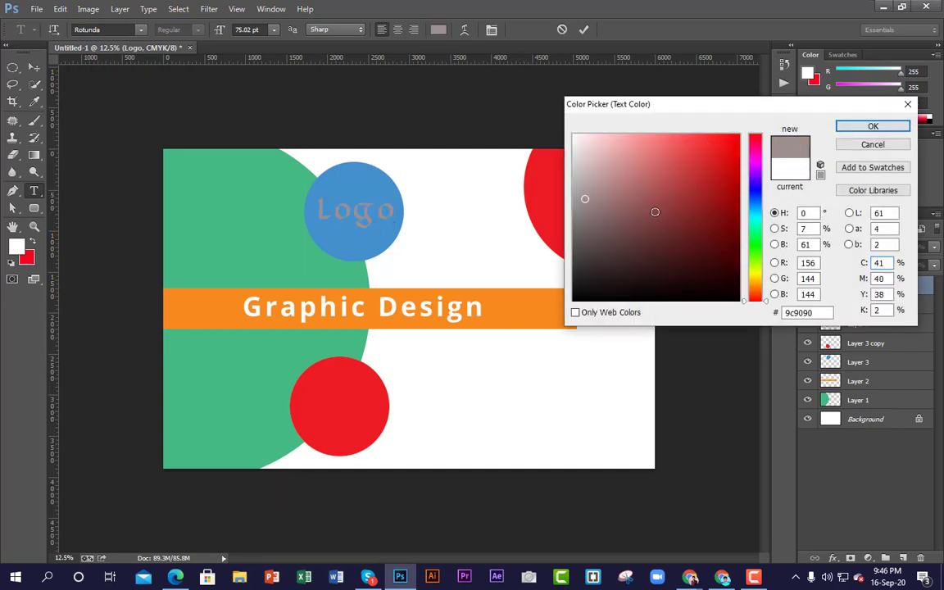
drag(655, 210, 699, 218)
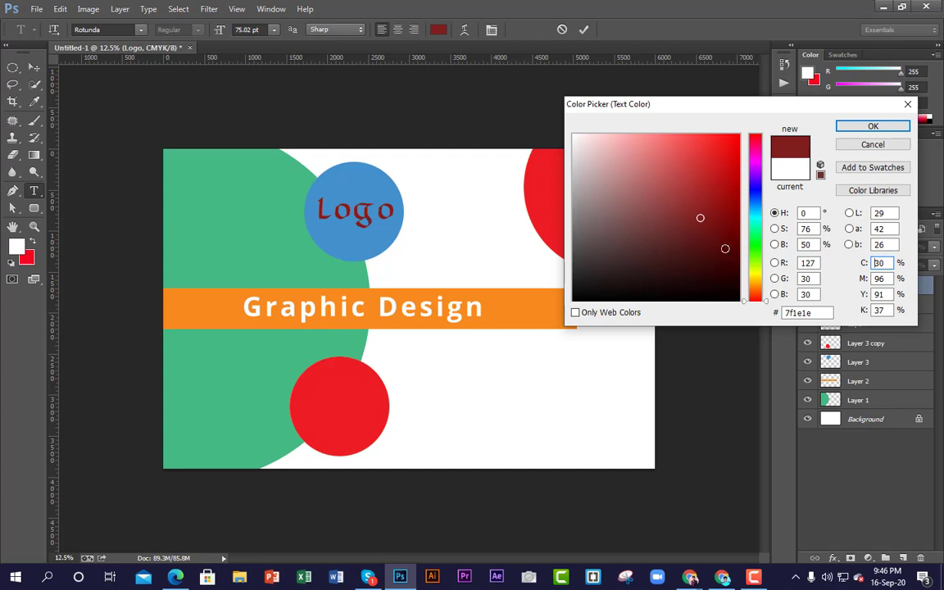
mouse_move(755, 248)
mouse_down()
mouse_move(759, 218)
mouse_move(764, 251)
mouse_up()
mouse_move(714, 200)
mouse_down()
mouse_move(715, 154)
mouse_move(682, 196)
mouse_move(582, 158)
mouse_move(573, 136)
mouse_up()
click(874, 127)
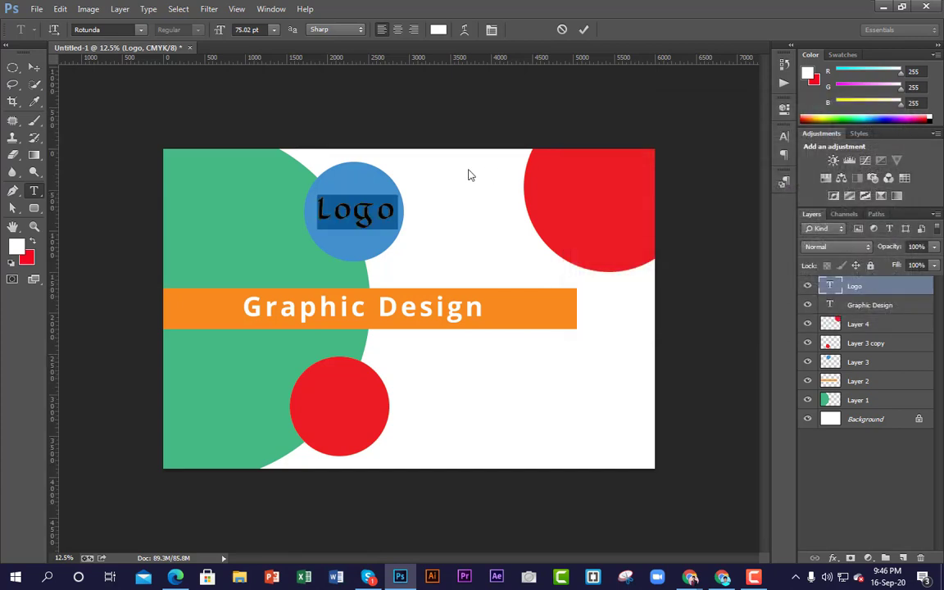
Shift the large red circle in the canvas corner slightly to the right, keeping its size and height.
click(34, 66)
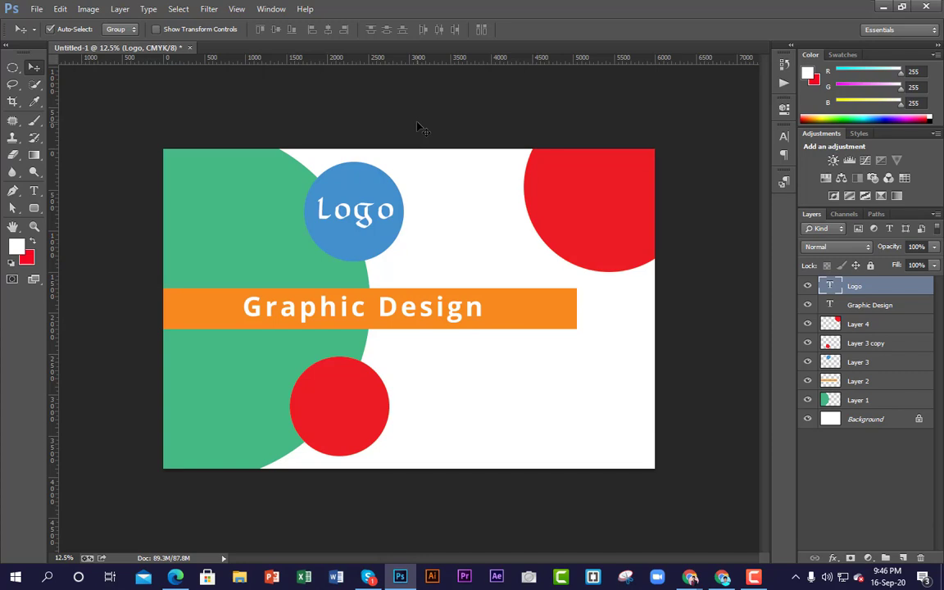
drag(577, 197, 595, 208)
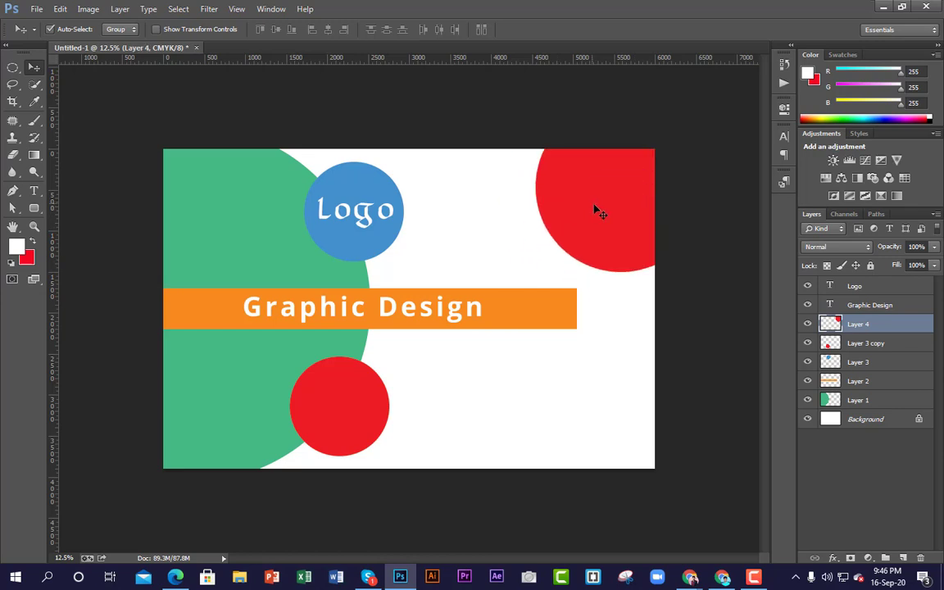
key(ctrl+t)
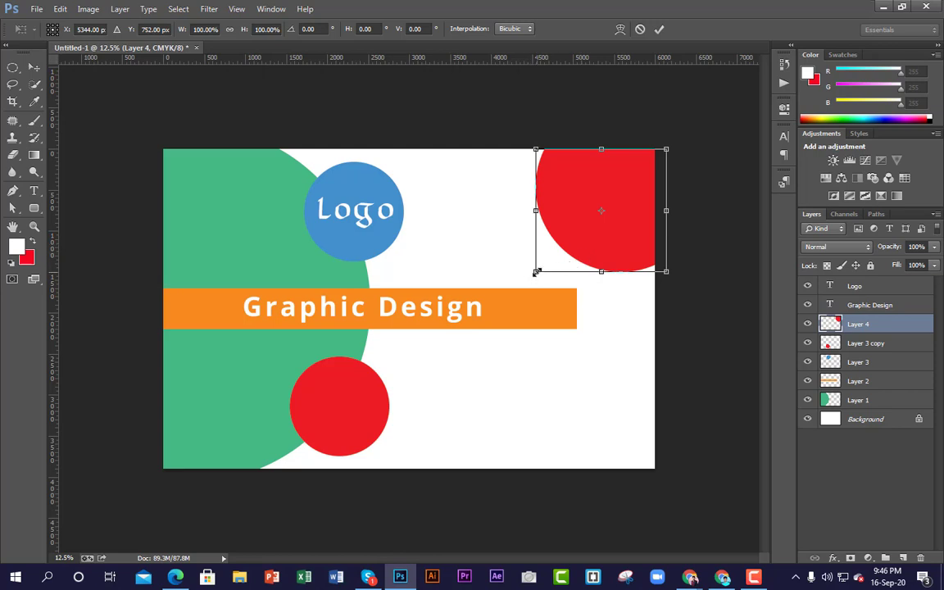
drag(534, 271, 567, 305)
key(Return)
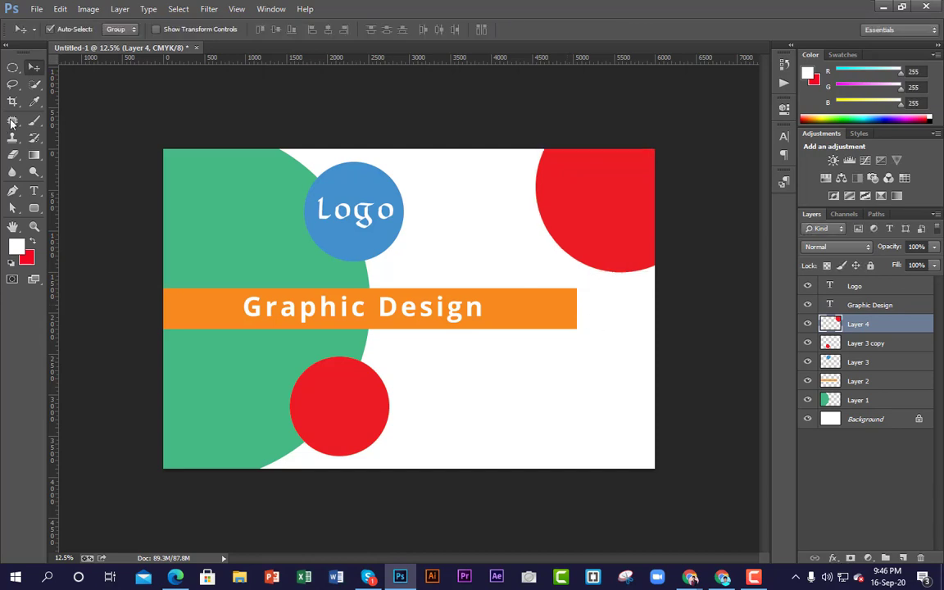
Add the white 60 pt Rotunda text "Flyer" on the small red circle.
click(33, 190)
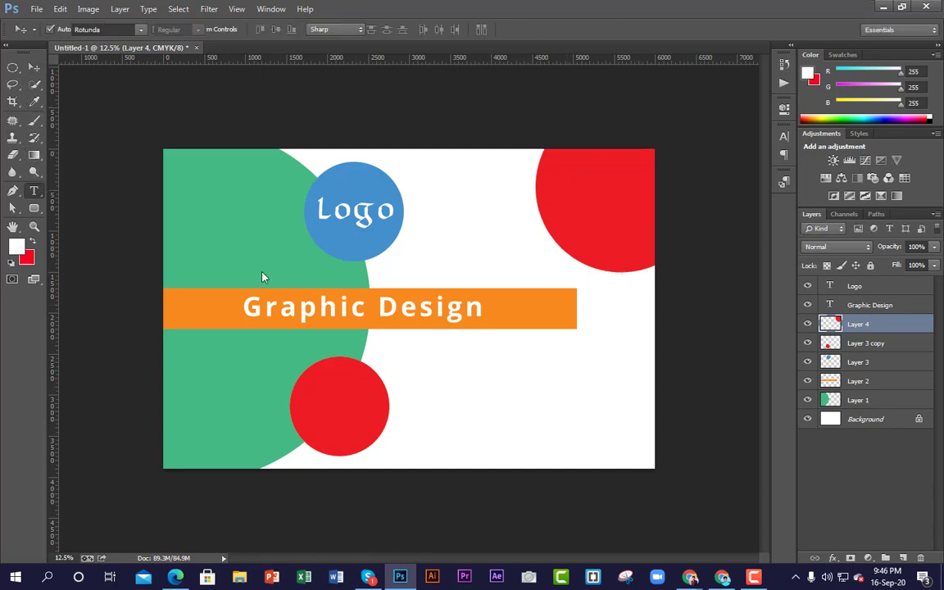
click(322, 420)
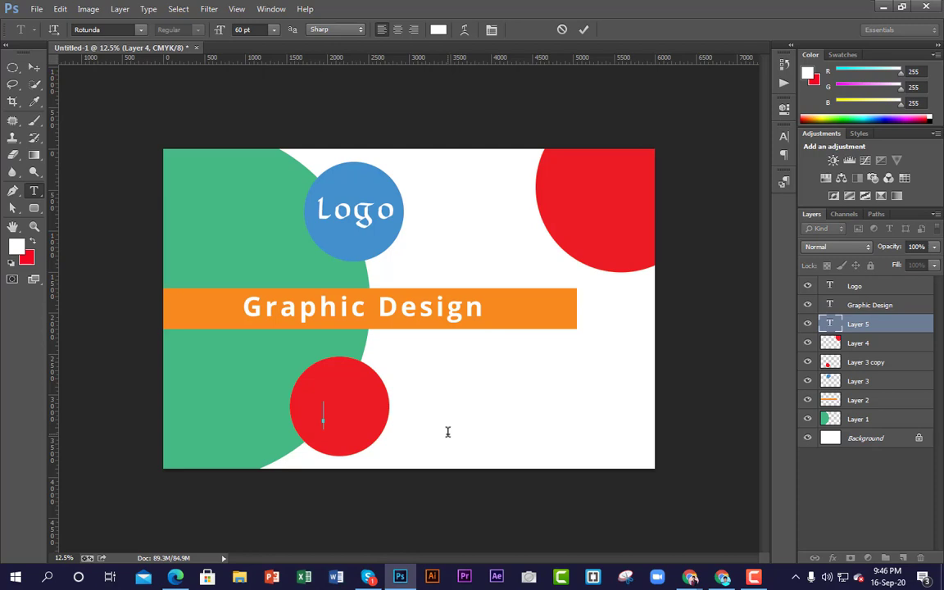
text(Flye)
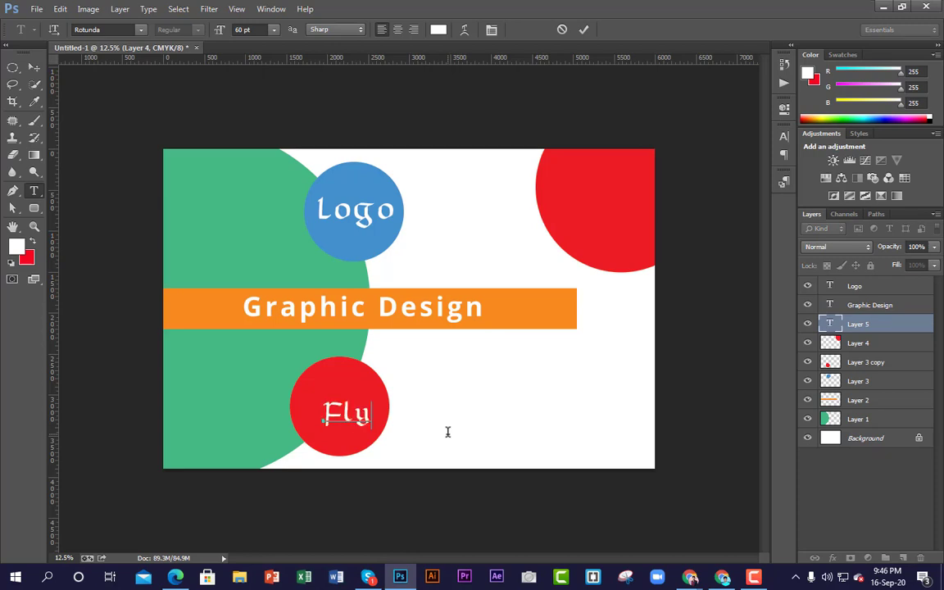
text(r)
Scale down the Flyer text proportionally and centre it in the small red circle.
click(33, 70)
key(ctrl+t)
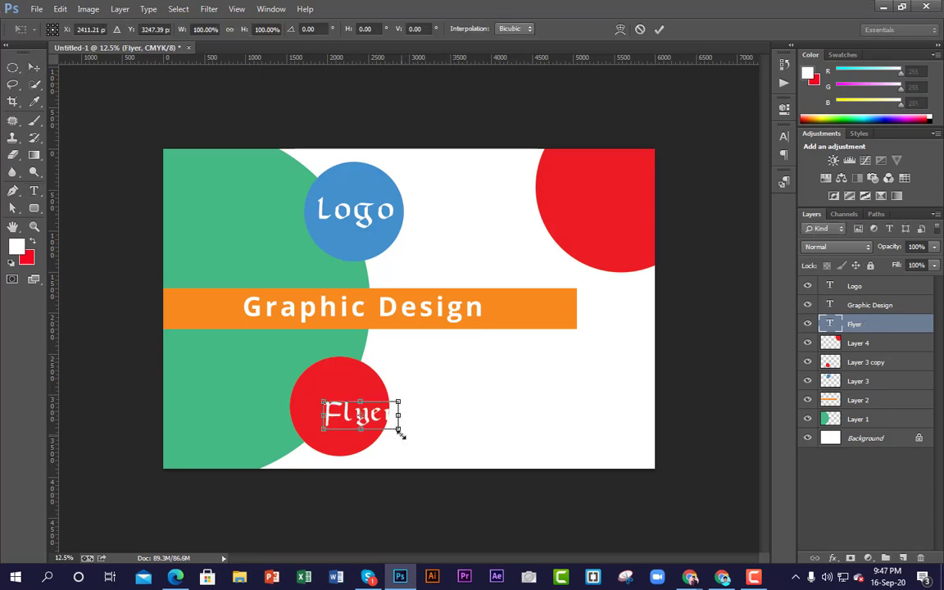
drag(400, 434, 351, 407)
key(Return)
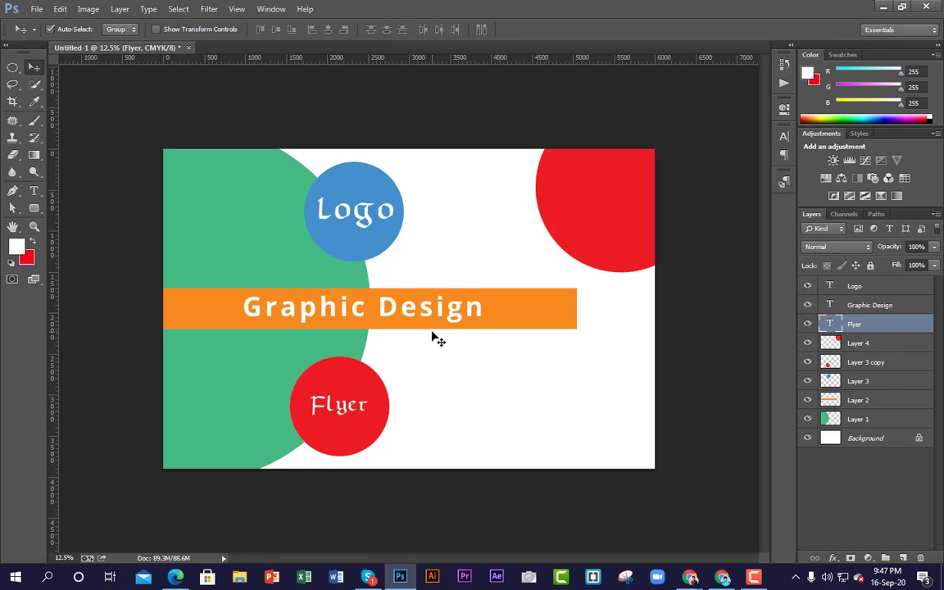
Enlarge the Flyer text proportionally about its centre to 103.59% and apply the transformation.
key(ctrl+t)
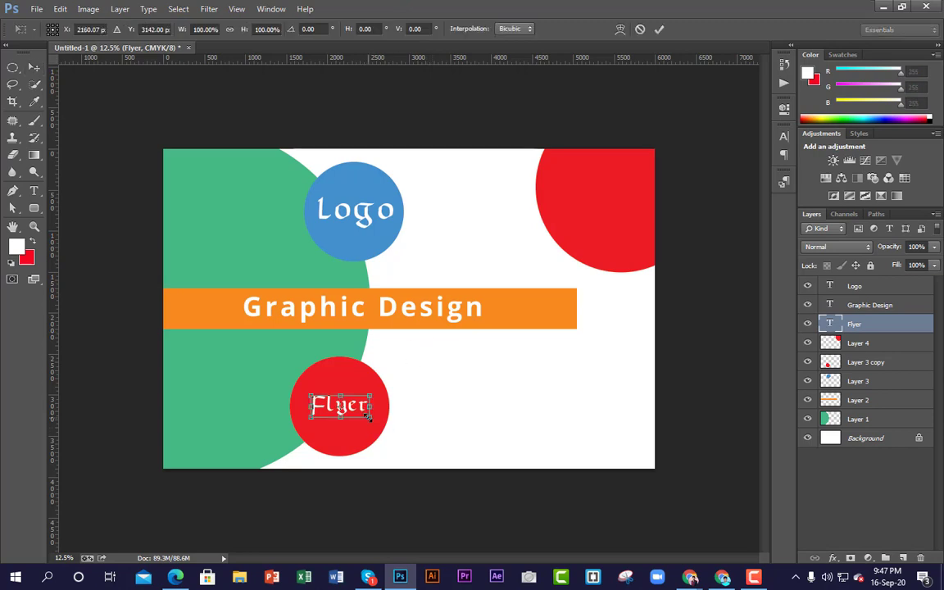
mouse_move(367, 417)
mouse_down()
mouse_move(375, 413)
mouse_move(369, 419)
mouse_up()
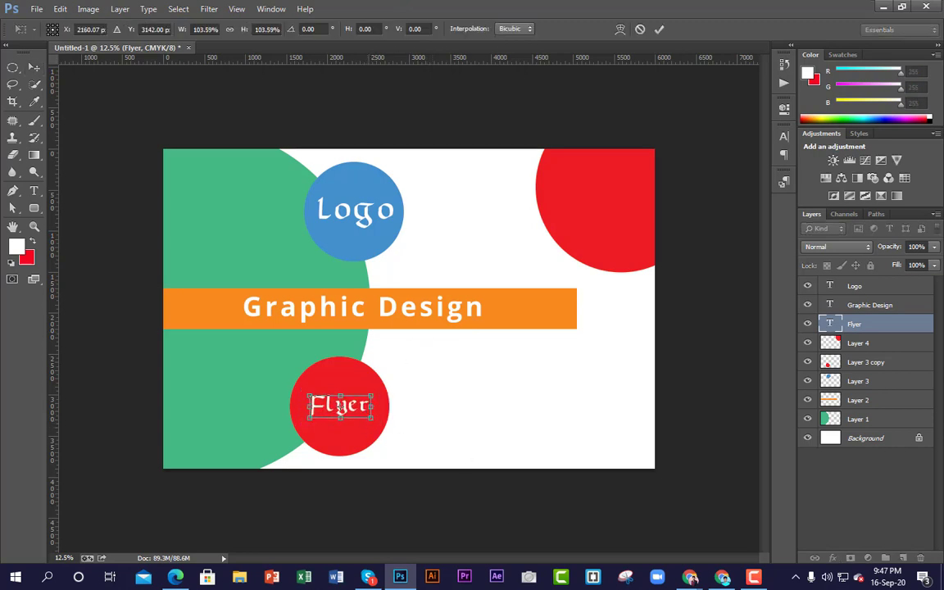
click(34, 67)
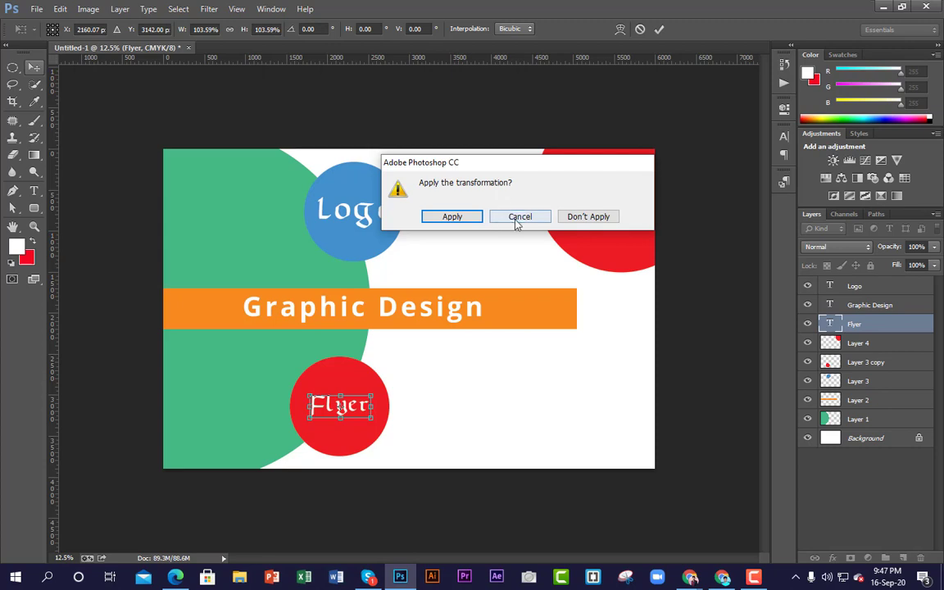
click(518, 218)
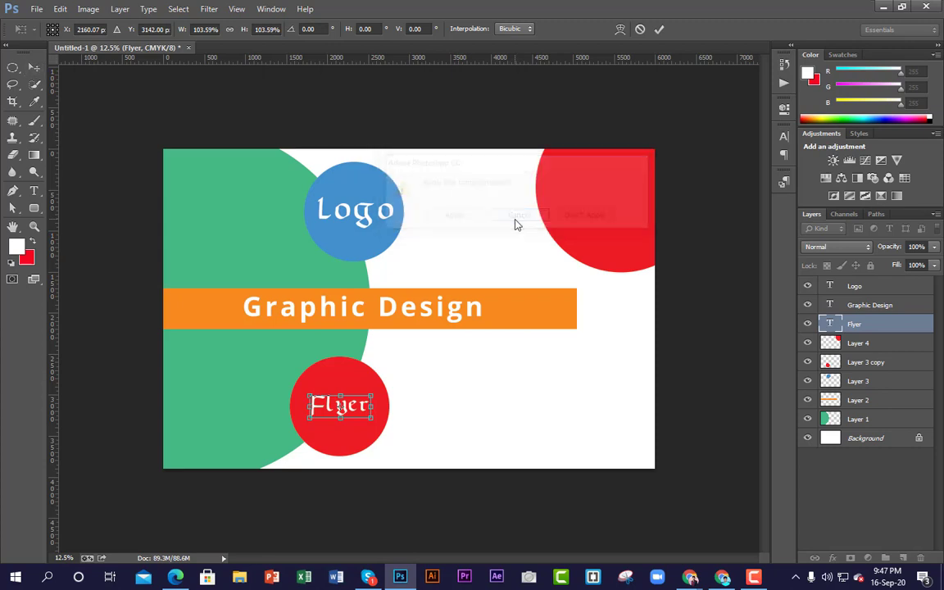
click(660, 31)
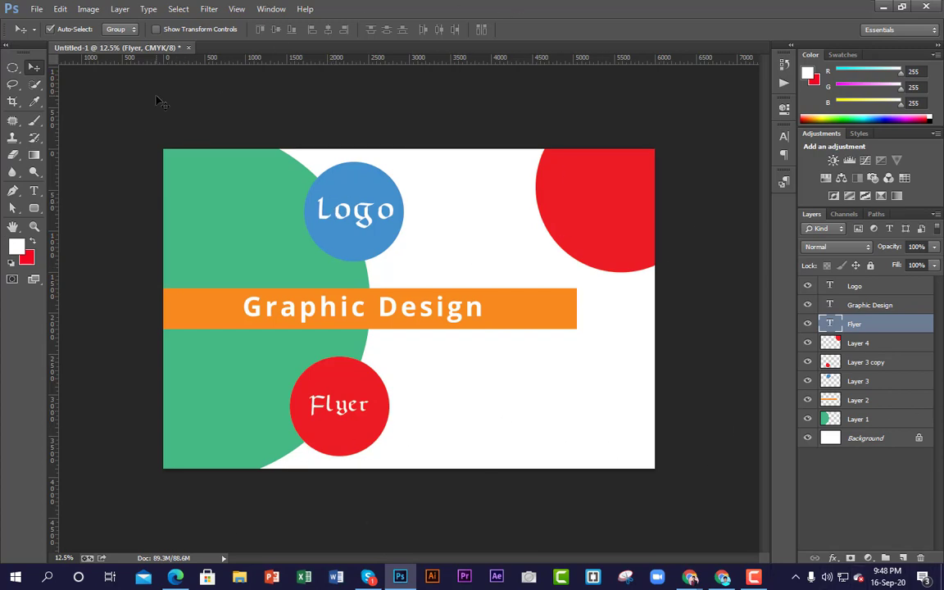
click(12, 69)
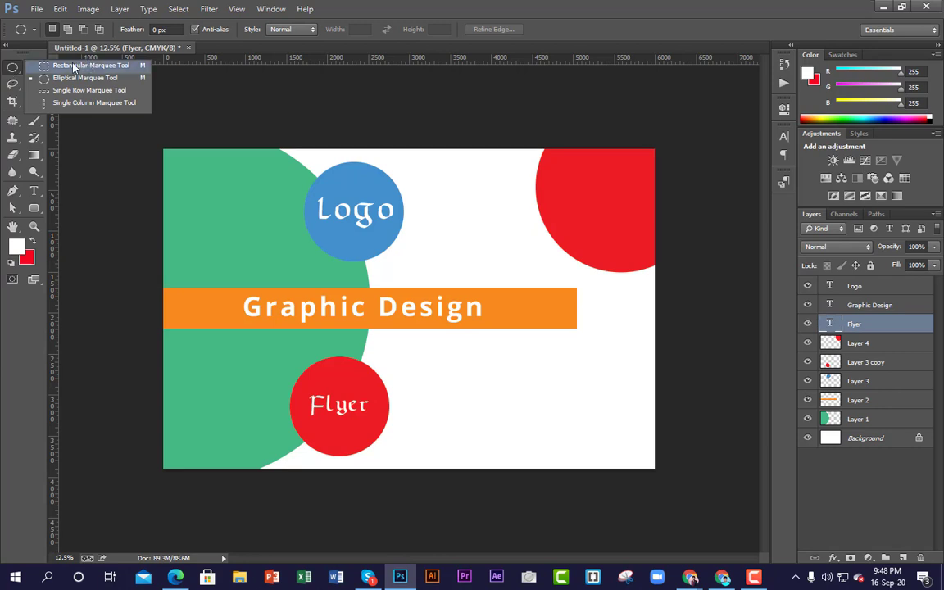
click(4, 73)
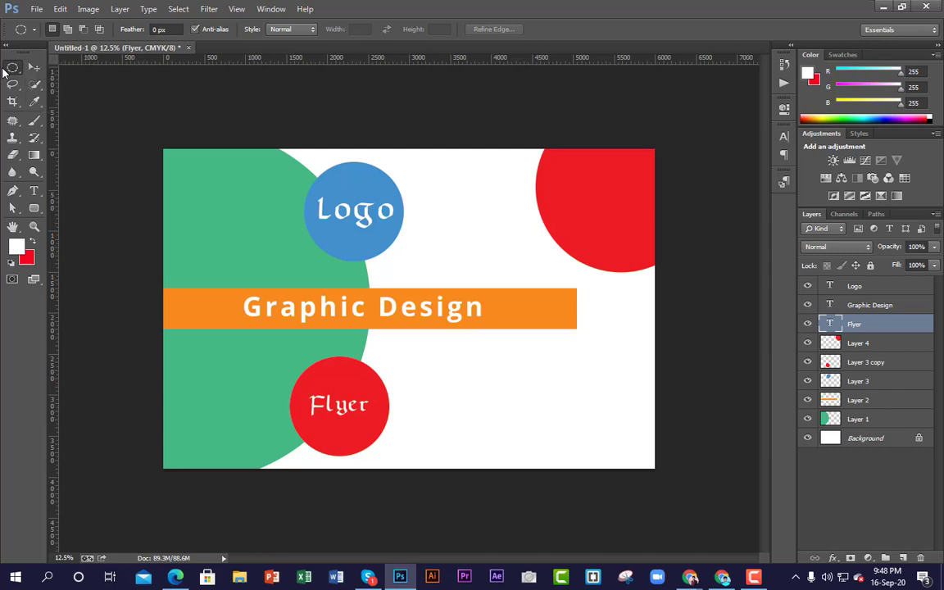
right_click(8, 70)
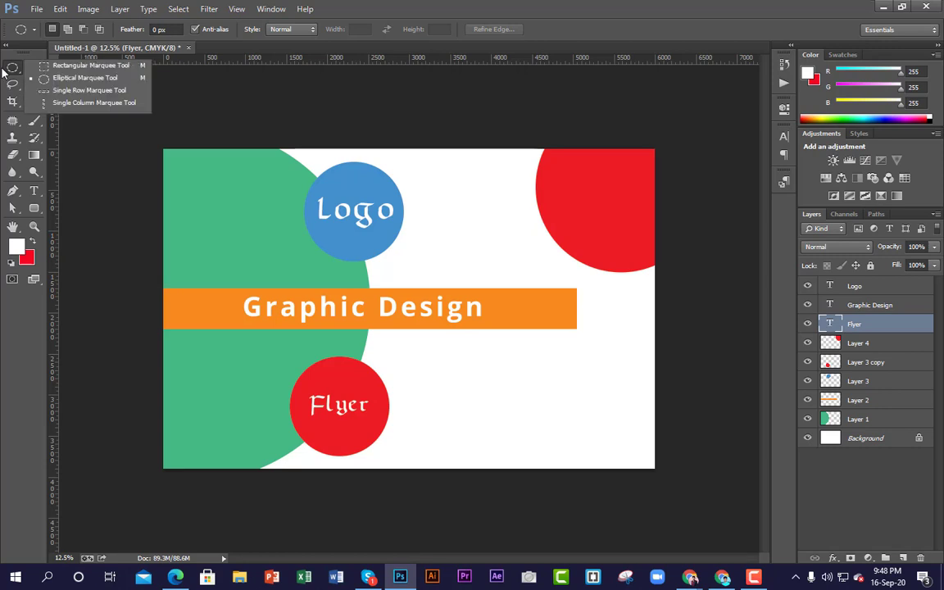
click(54, 69)
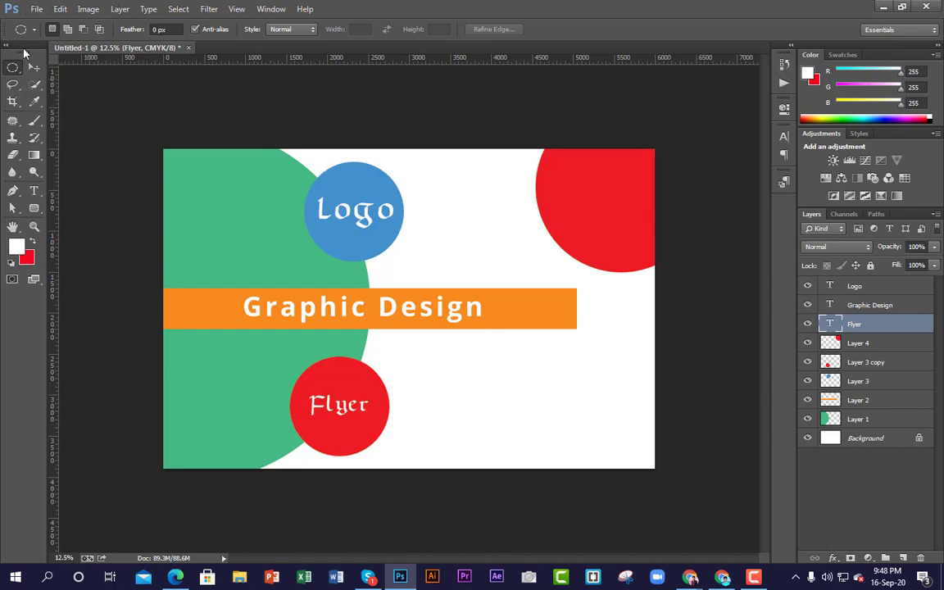
Open the pink T-shirt photo IMG_4949.jpg from the 1-03-2018 folder.
click(36, 9)
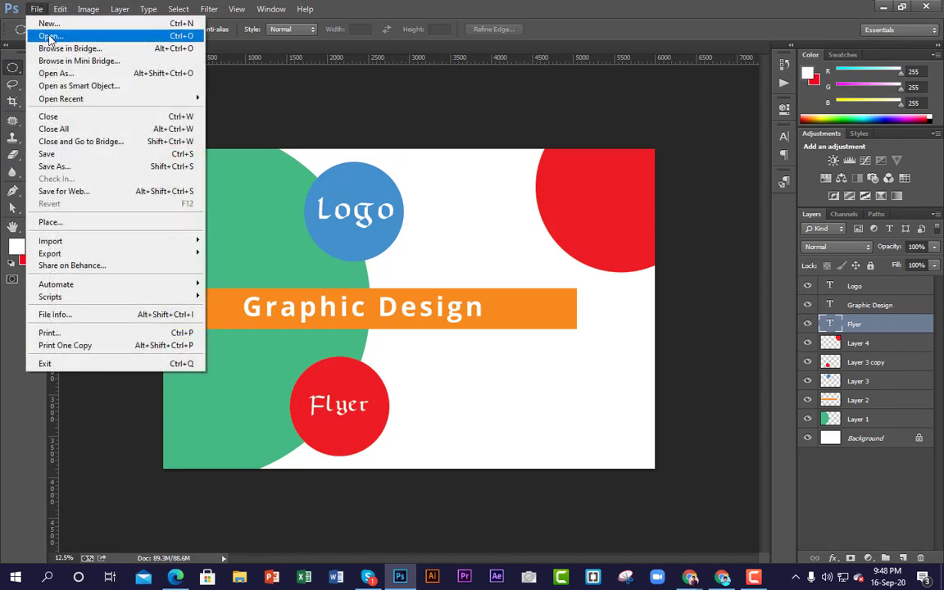
click(41, 34)
scroll(538, 358, down, 5)
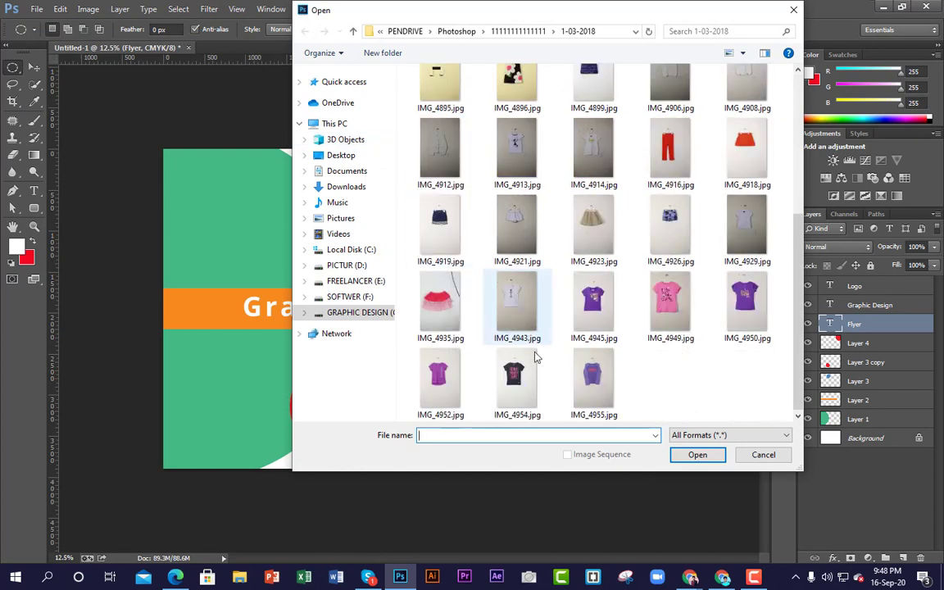
scroll(581, 403, up, 3)
scroll(606, 377, down, 3)
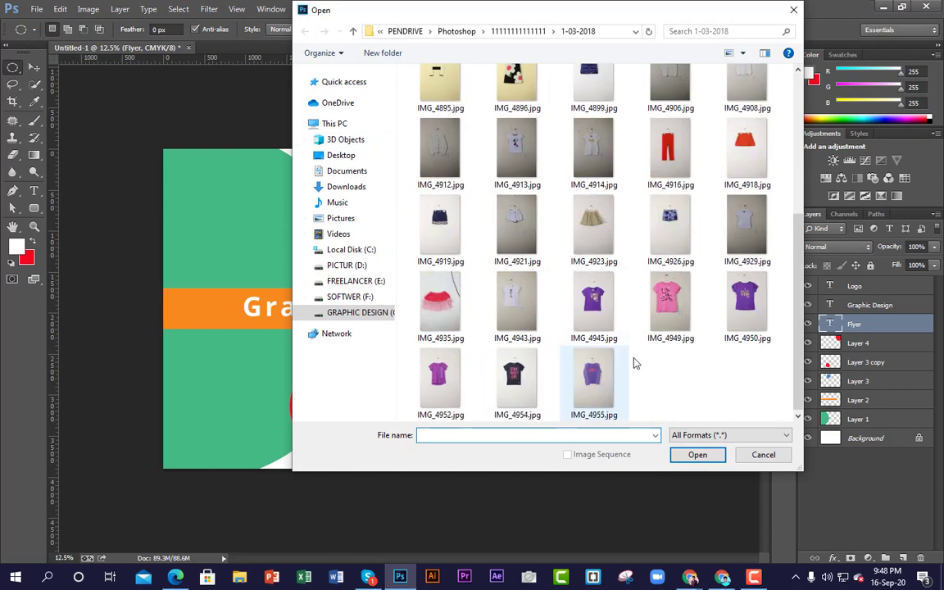
click(660, 303)
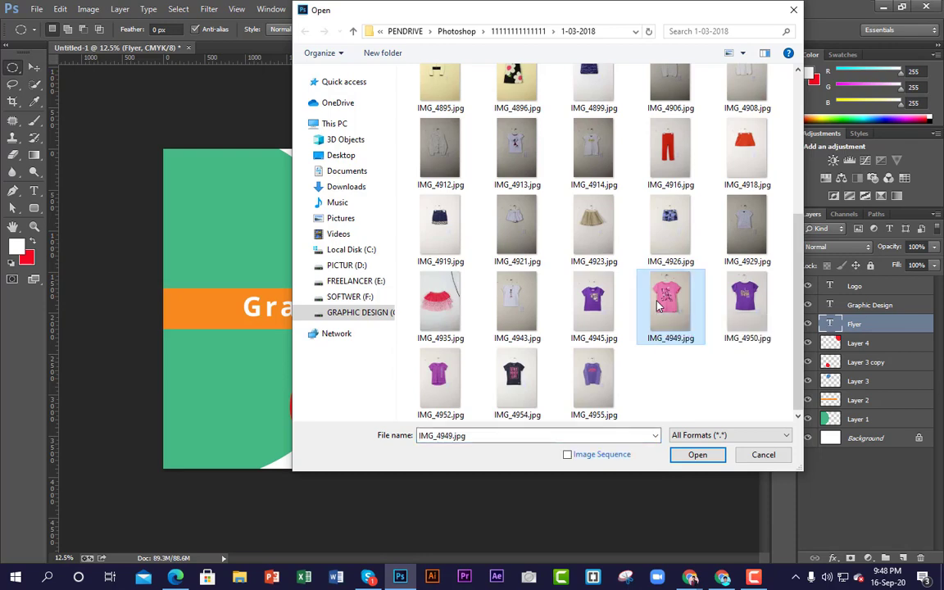
click(701, 456)
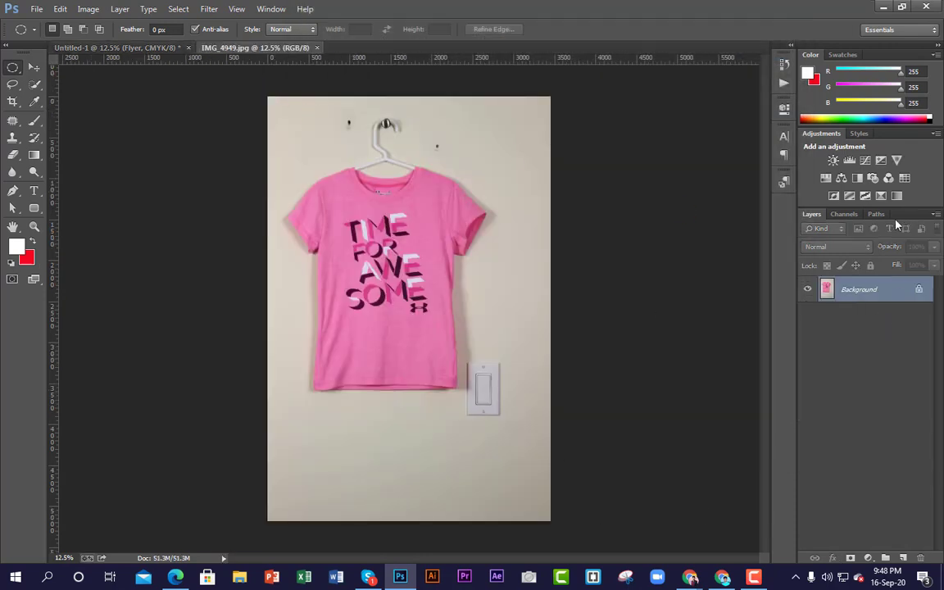
Check the photo's saved path, then duplicate the Background layer and hide the original.
click(876, 214)
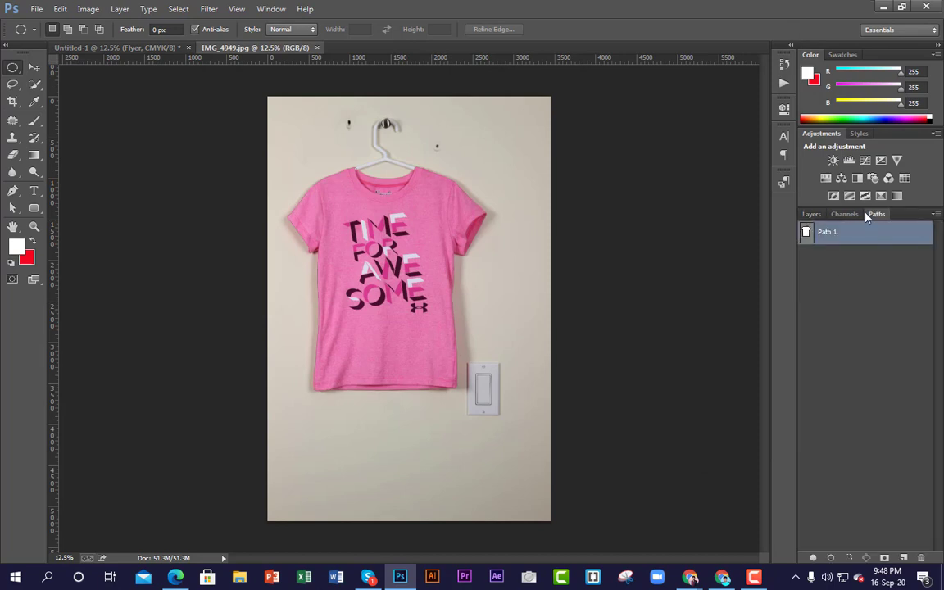
click(812, 214)
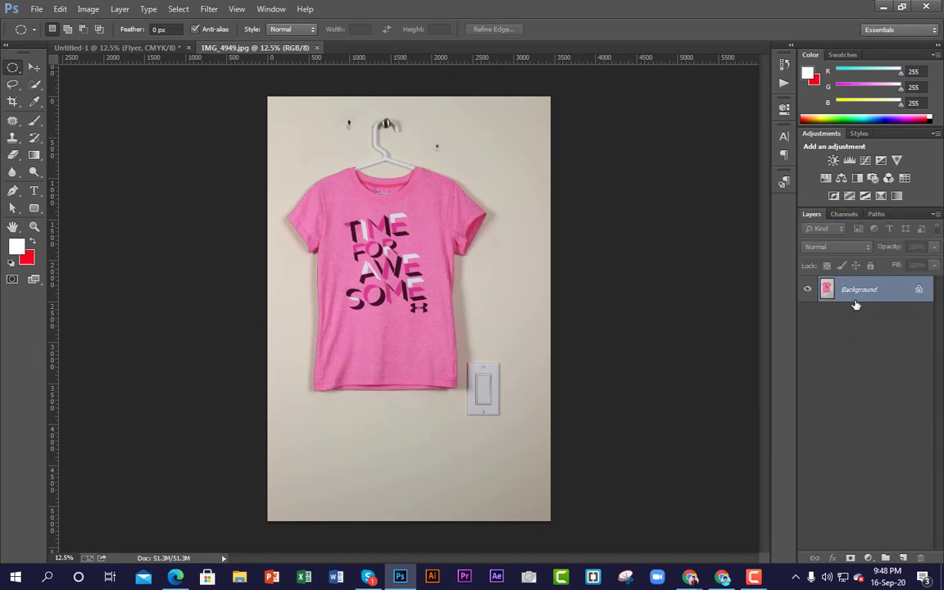
key(ctrl+j)
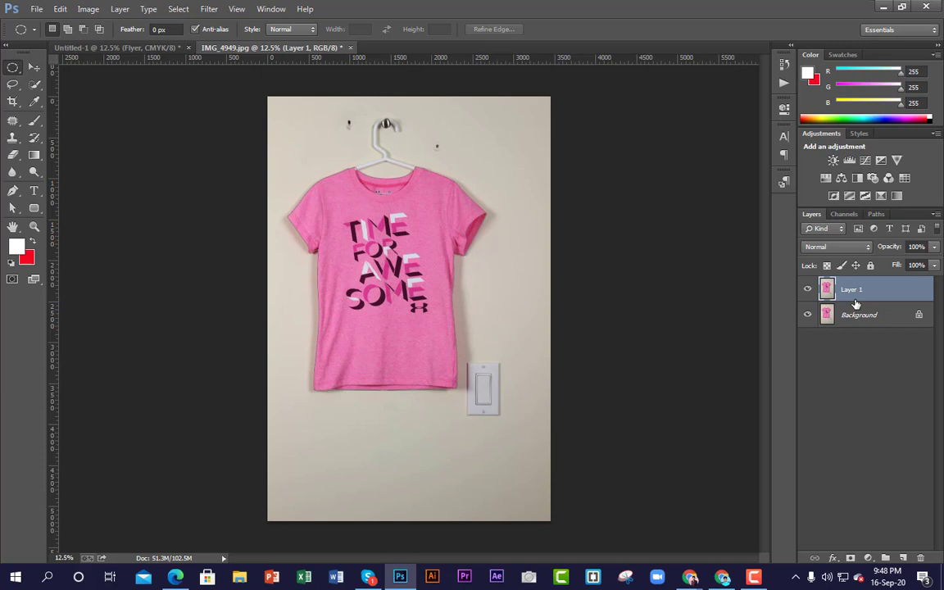
click(809, 314)
Cut out the shirt on Layer 1 by loading Path 1 as a selection, inverting it, deleting the surroundings and deselecting.
key(ctrl+Return)
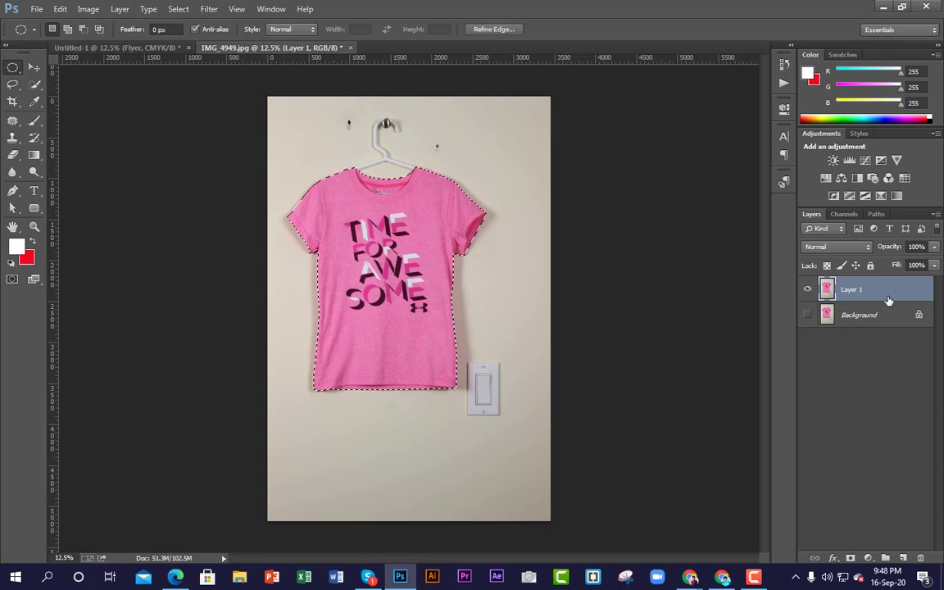
key(ctrl+shift+i)
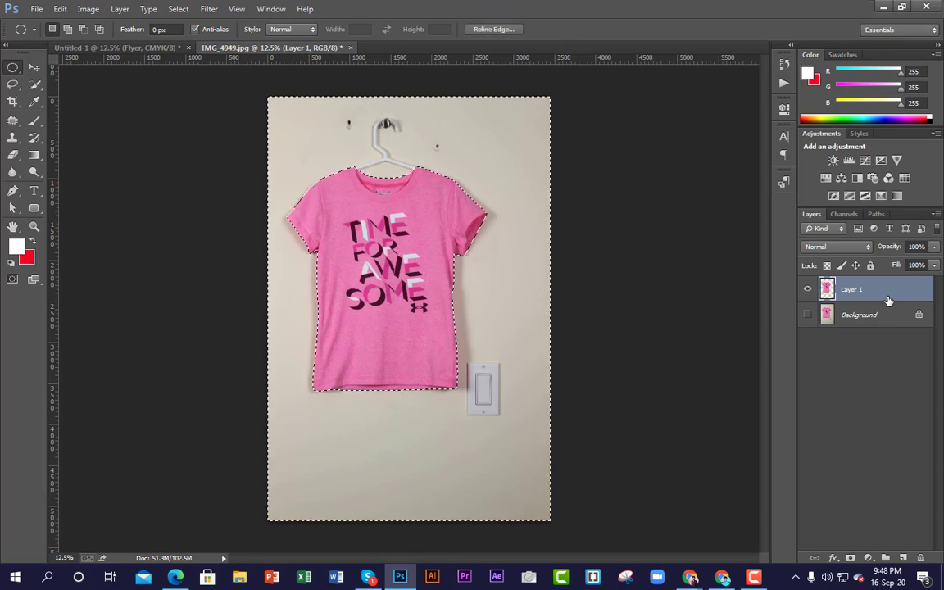
key(Delete)
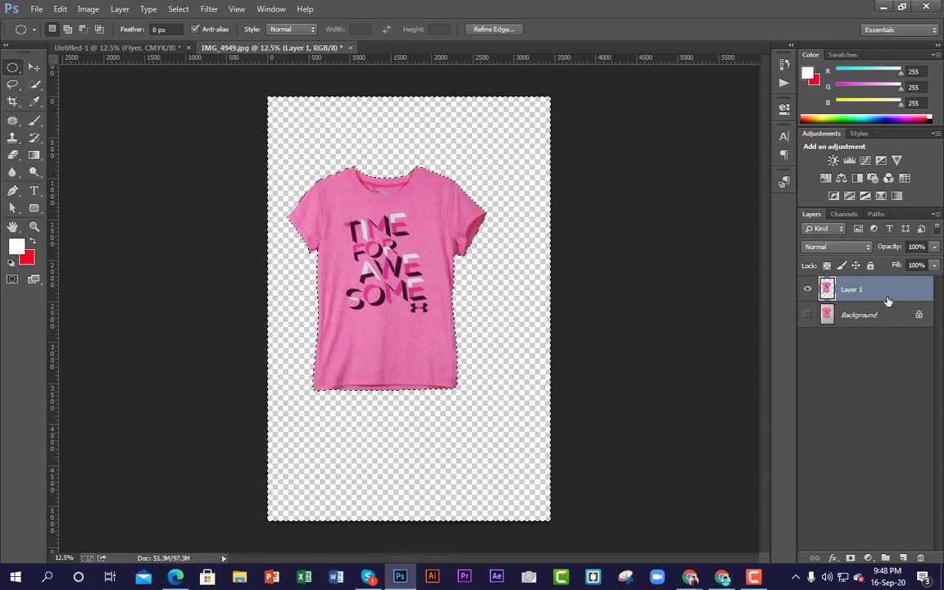
key(ctrl+d)
Copy the cut-out shirt into the Untitled-1 design's lower right area and put its layer directly above the Background.
click(35, 66)
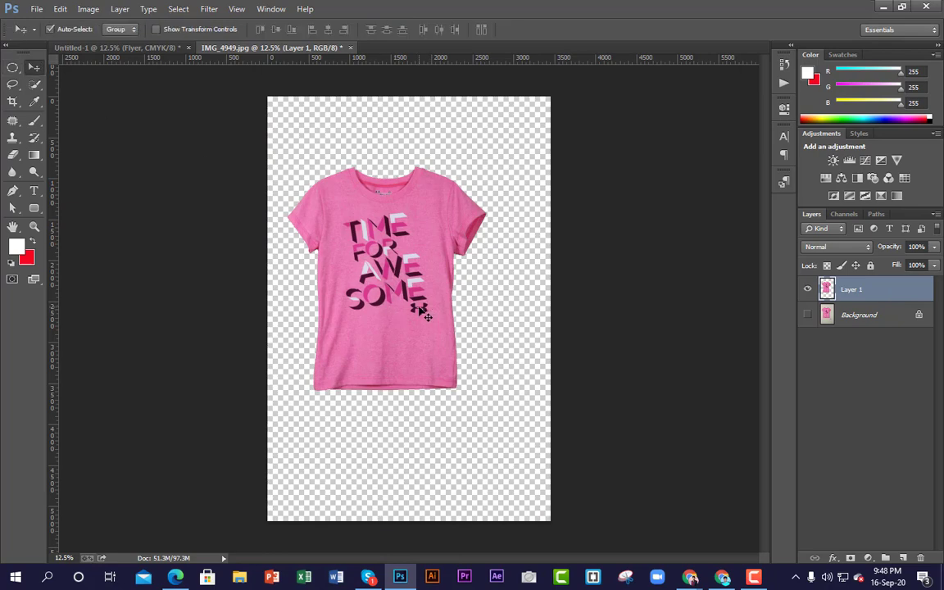
drag(392, 286, 529, 385)
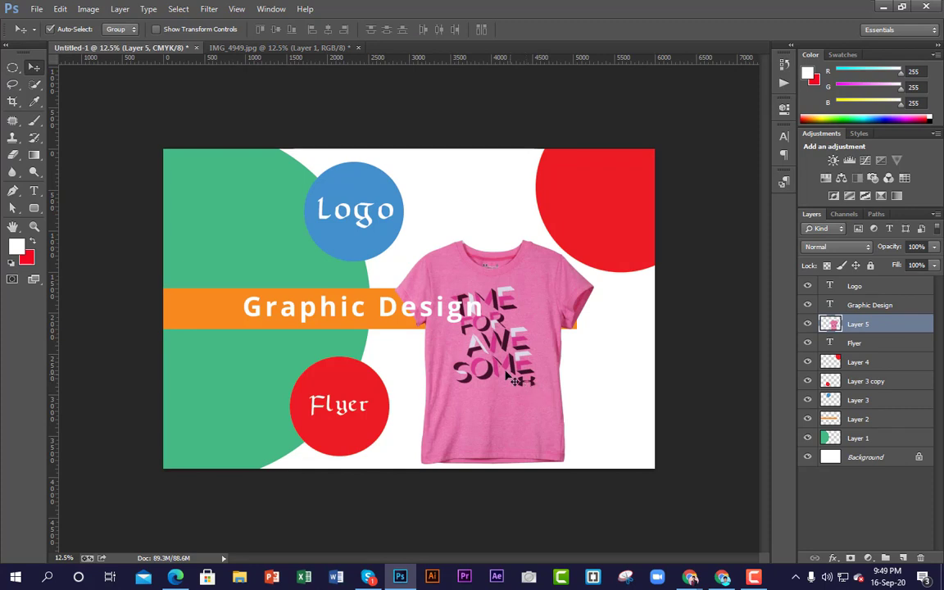
drag(458, 338, 506, 351)
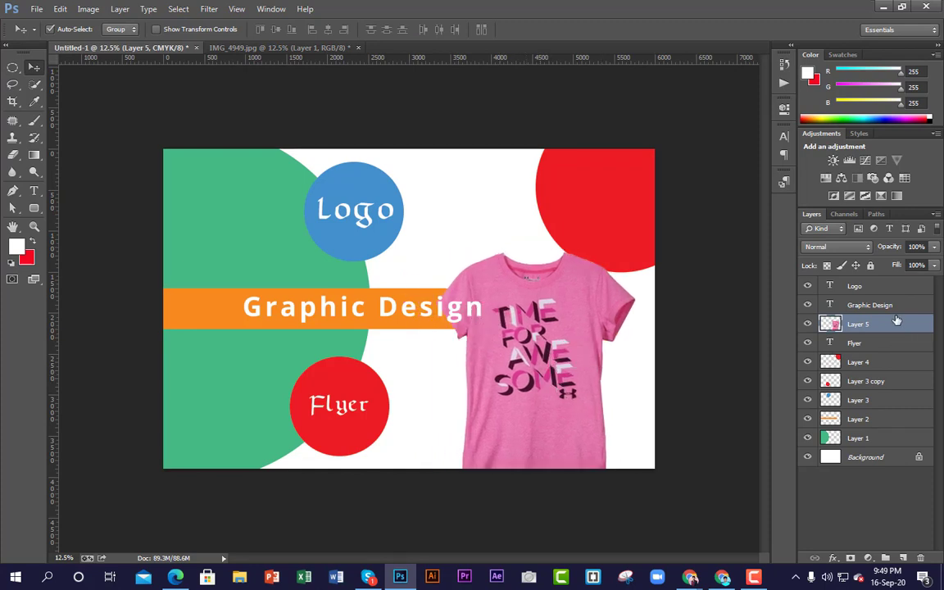
drag(899, 324, 902, 448)
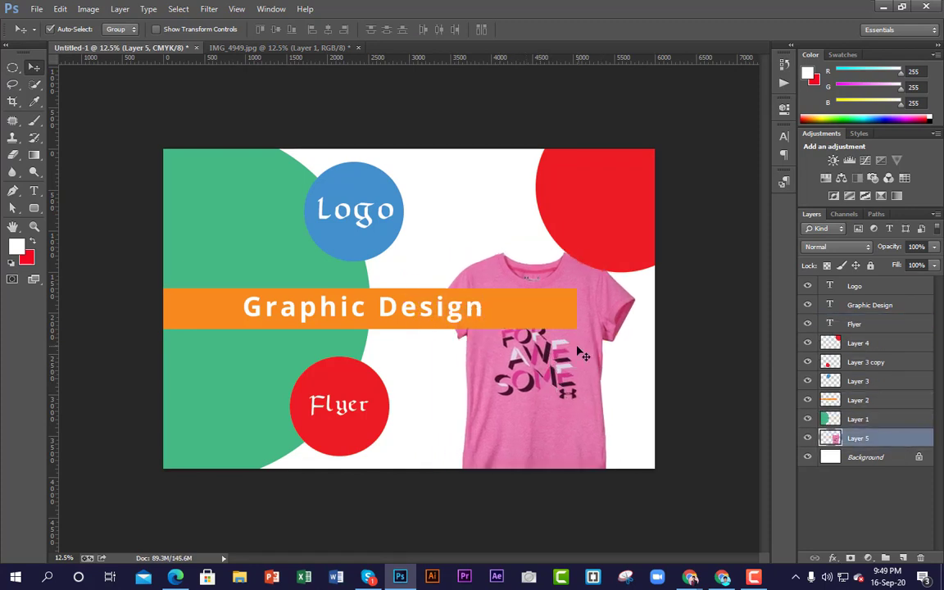
Scale the shirt down proportionally and place it below the orange bar's right end.
key(ctrl+t)
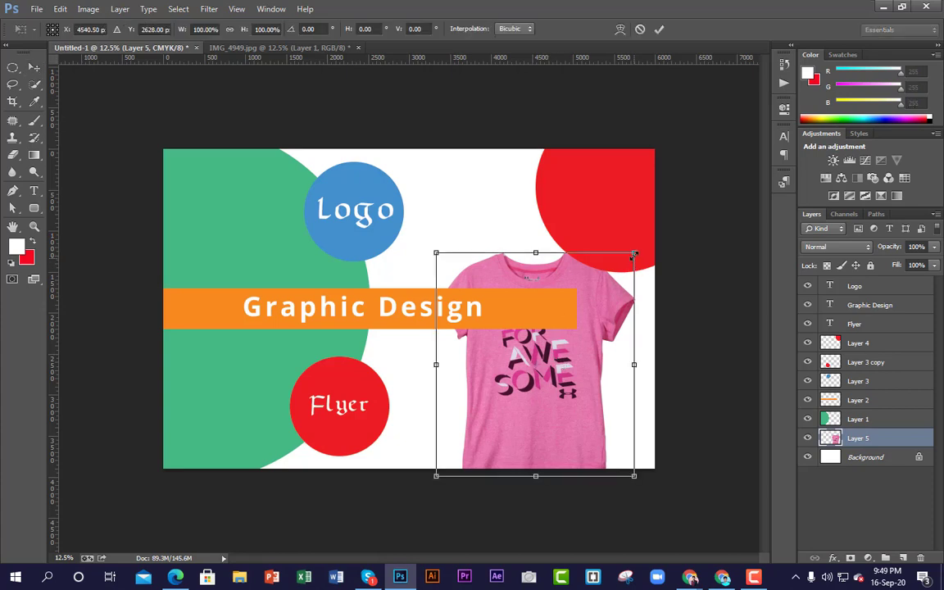
drag(633, 256, 596, 301)
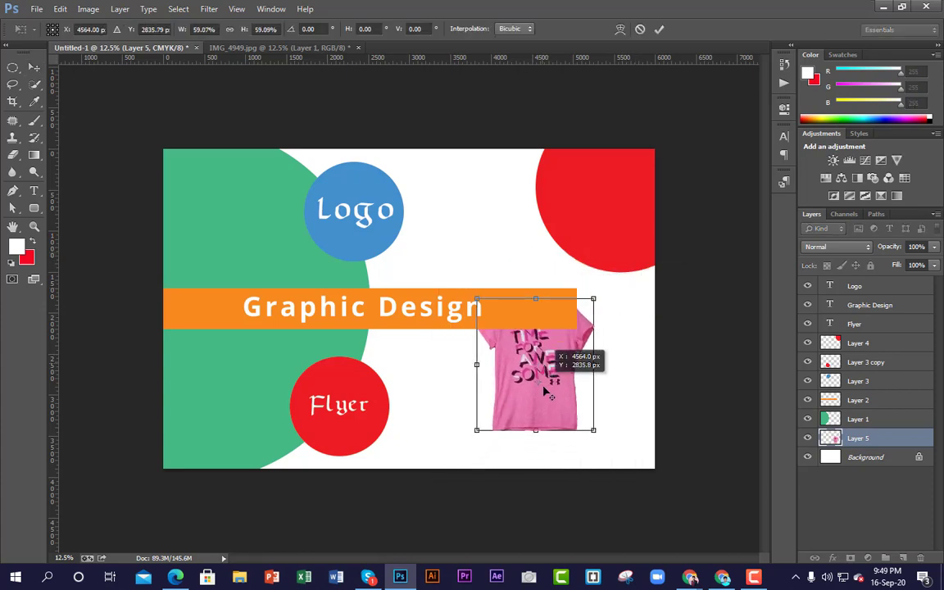
drag(544, 389, 541, 402)
key(ctrl+z)
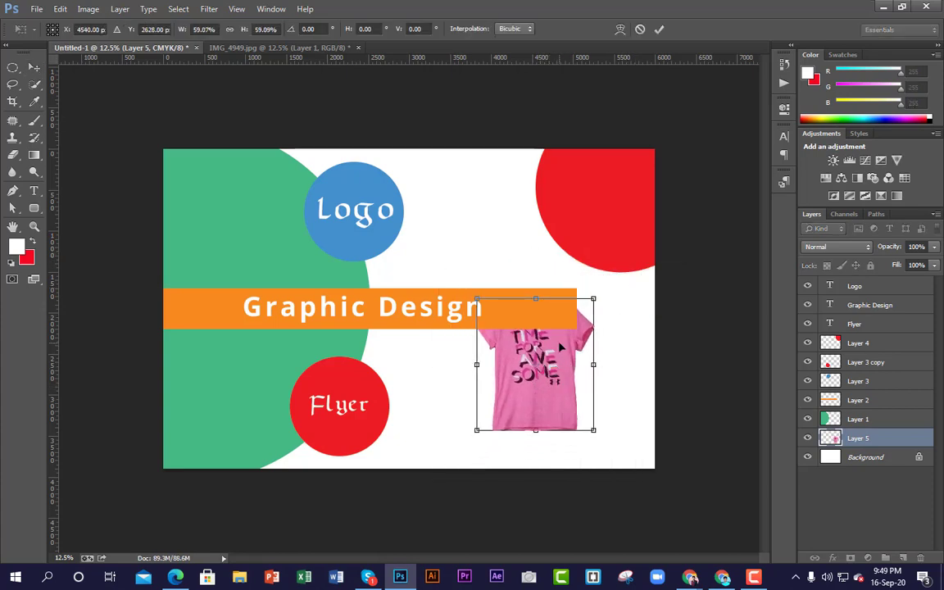
drag(561, 347, 562, 380)
drag(596, 331, 583, 355)
drag(542, 382, 521, 382)
Narrow the orange bar on Layer 2 from its right side to 50.26% width, ending at the green circle's edge.
click(544, 319)
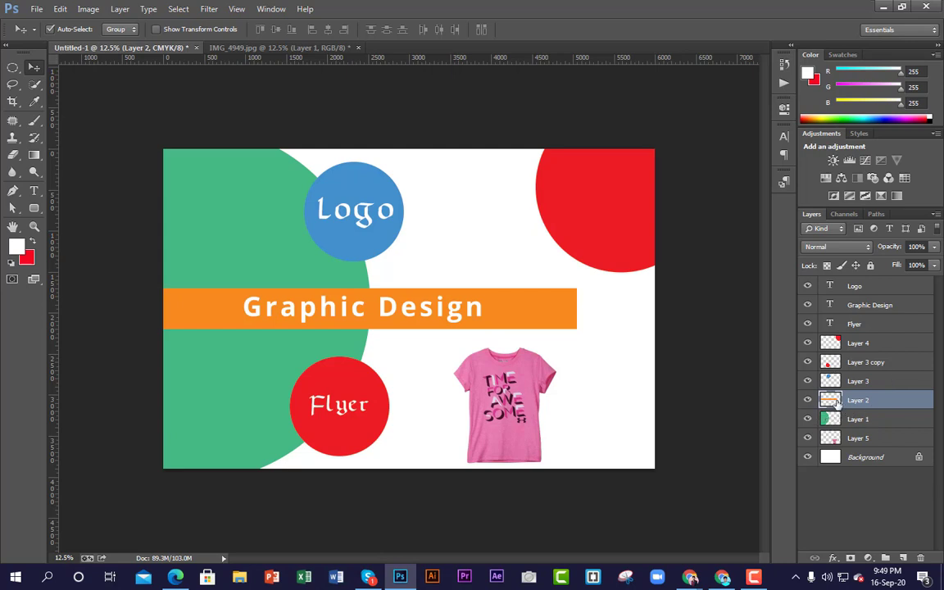
key(ctrl+t)
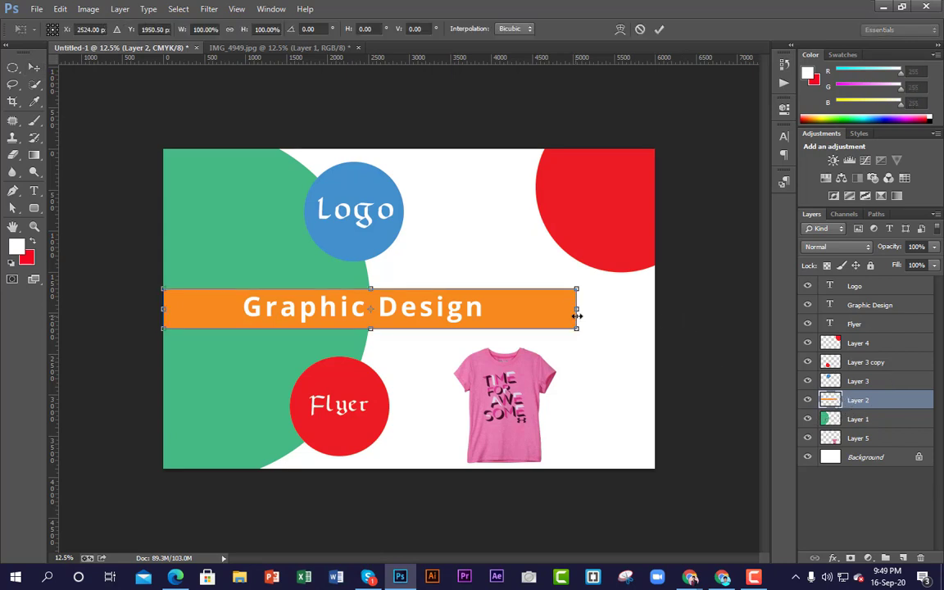
drag(578, 309, 448, 319)
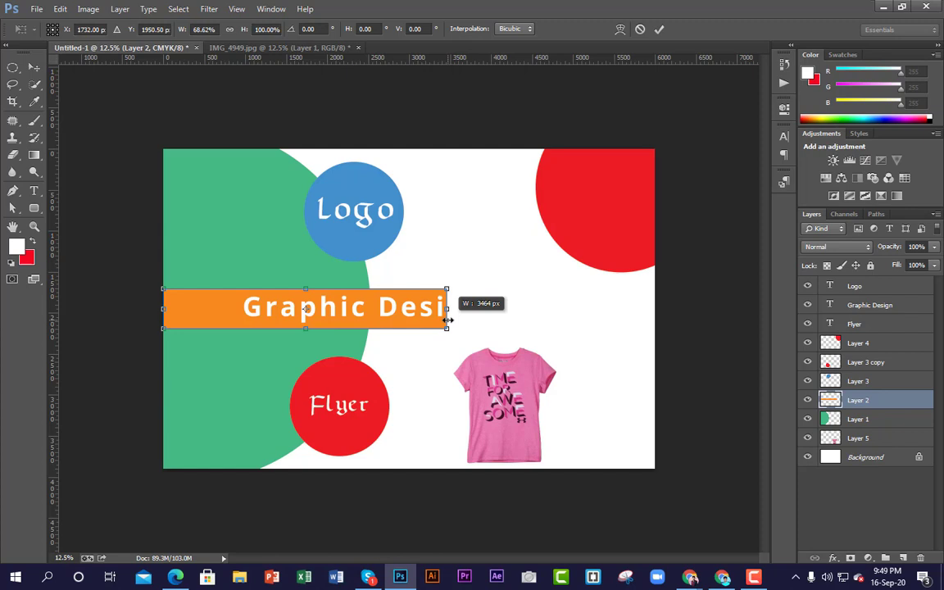
drag(449, 320, 373, 321)
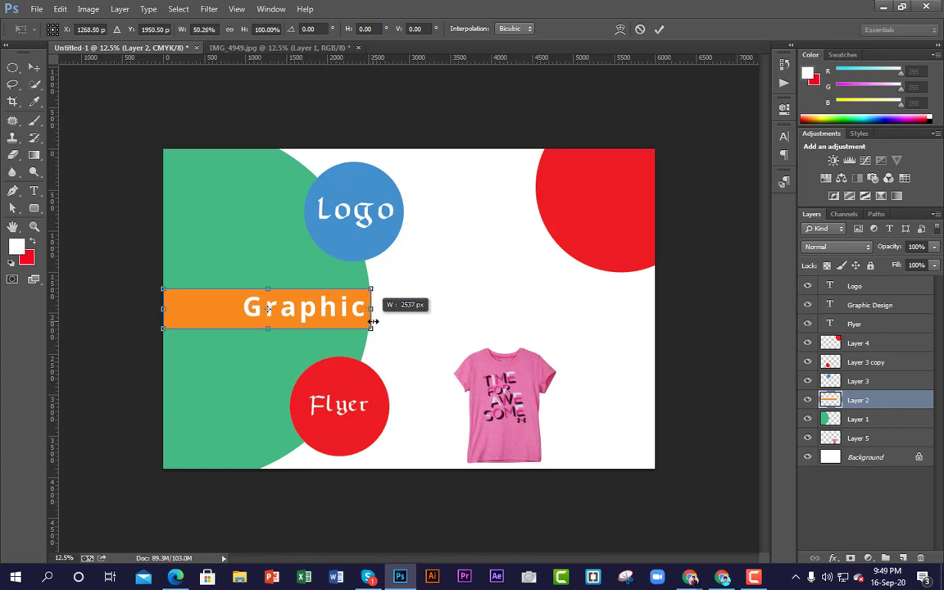
key(Return)
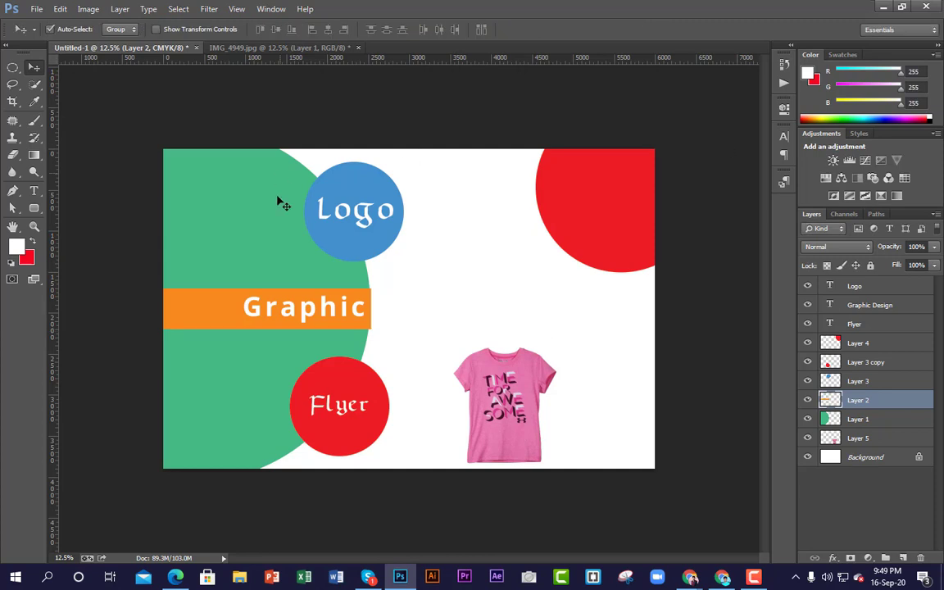
Move the Graphic Design text to the left and scale it down to fit inside the shortened orange bar.
drag(305, 321, 246, 317)
key(ctrl+t)
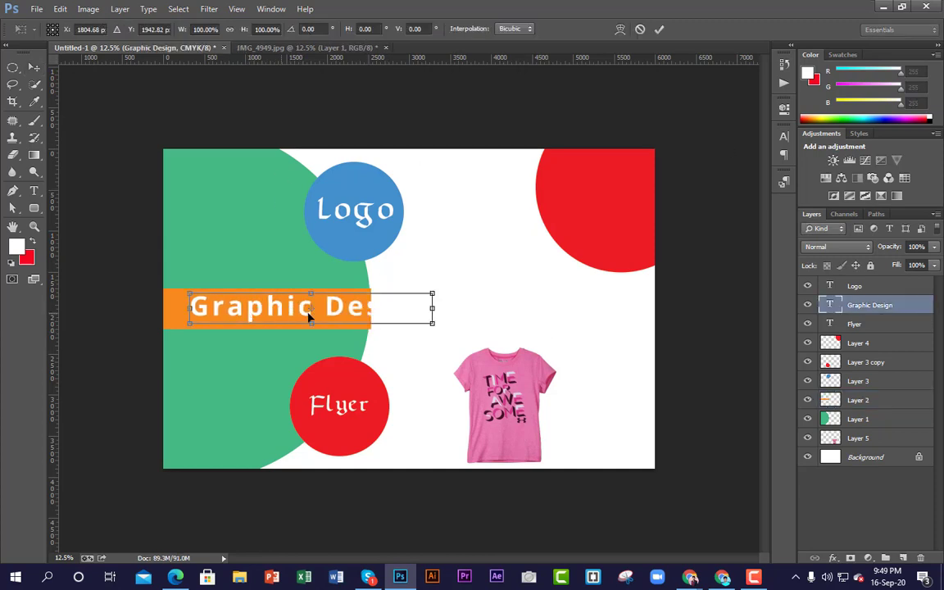
drag(435, 325, 360, 295)
key(Return)
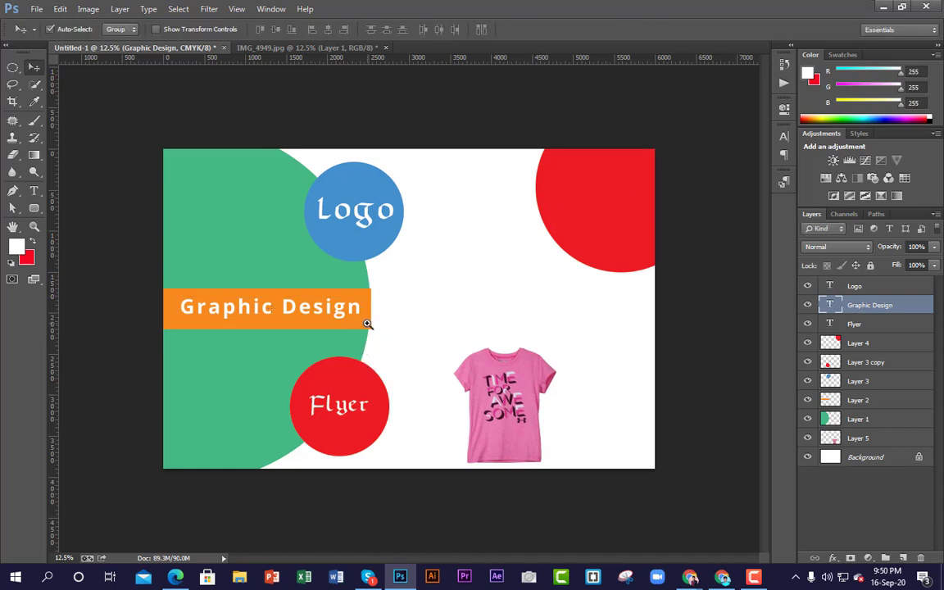
Start a Warp on the orange bar on Layer 2 and pull its two right corners onto the green circle's edge.
key(ctrl+plus)
key(ctrl+plus)
key(ctrl+plus)
key(ctrl+plus)
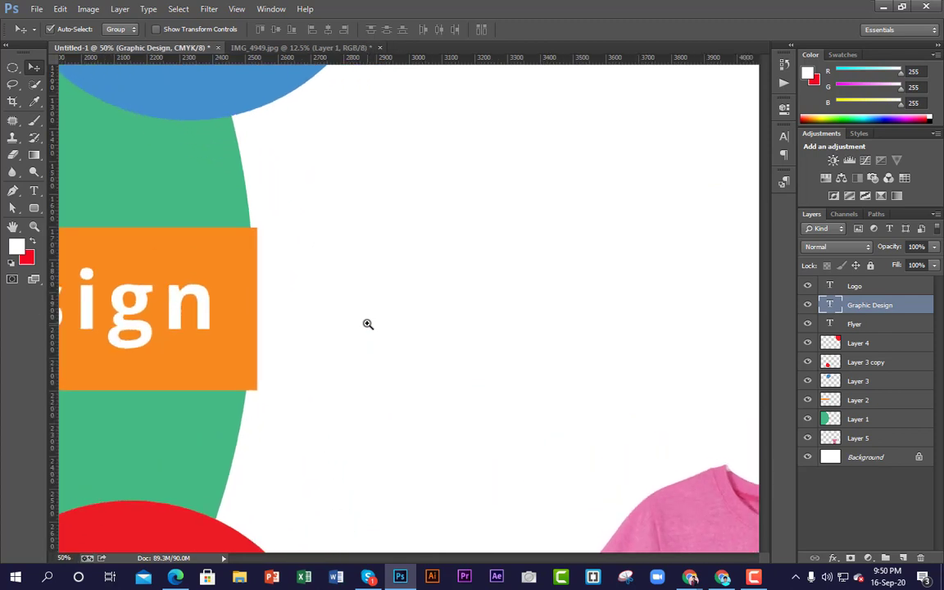
key(ctrl+plus)
key(ctrl+plus)
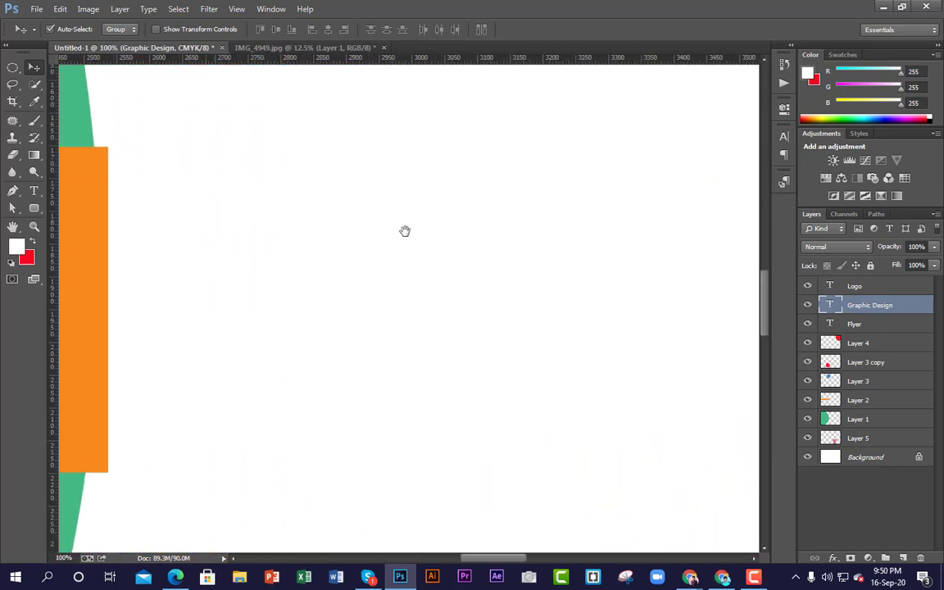
drag(405, 231, 643, 173)
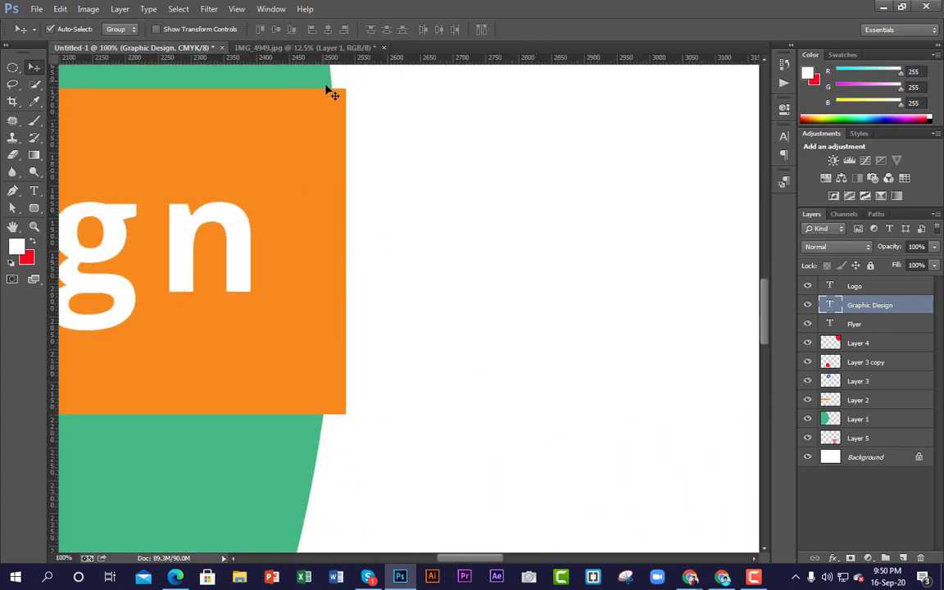
click(872, 400)
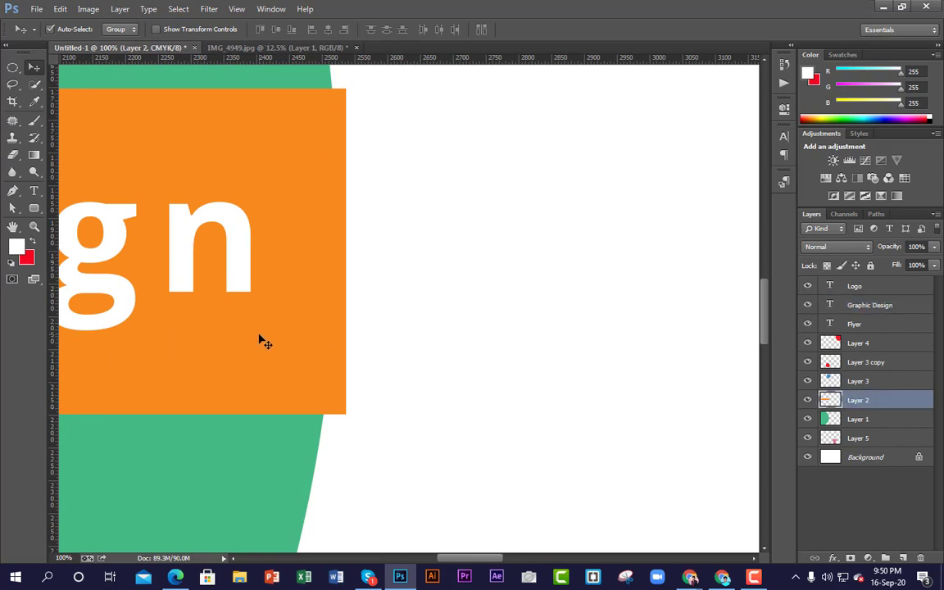
key(ctrl+t)
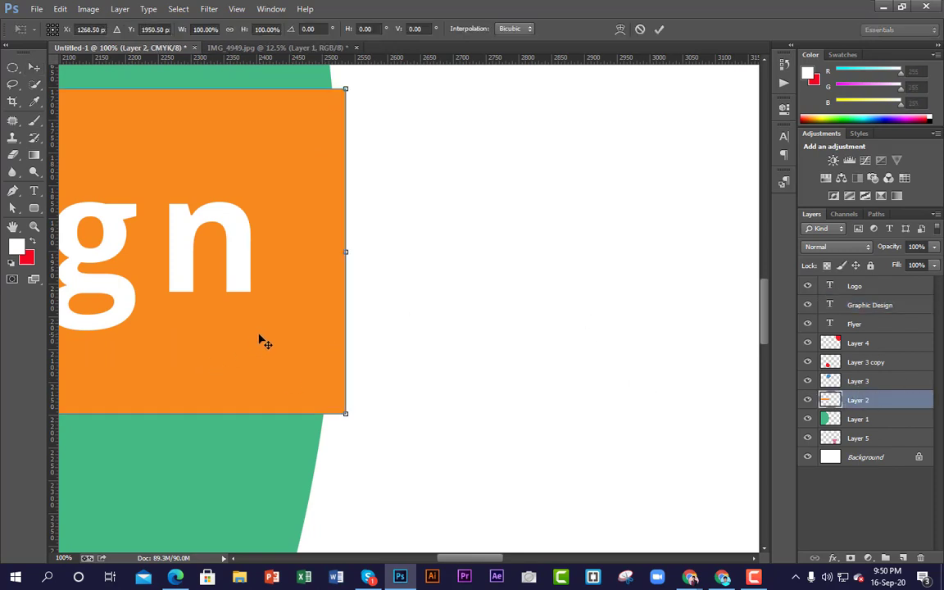
right_click(276, 197)
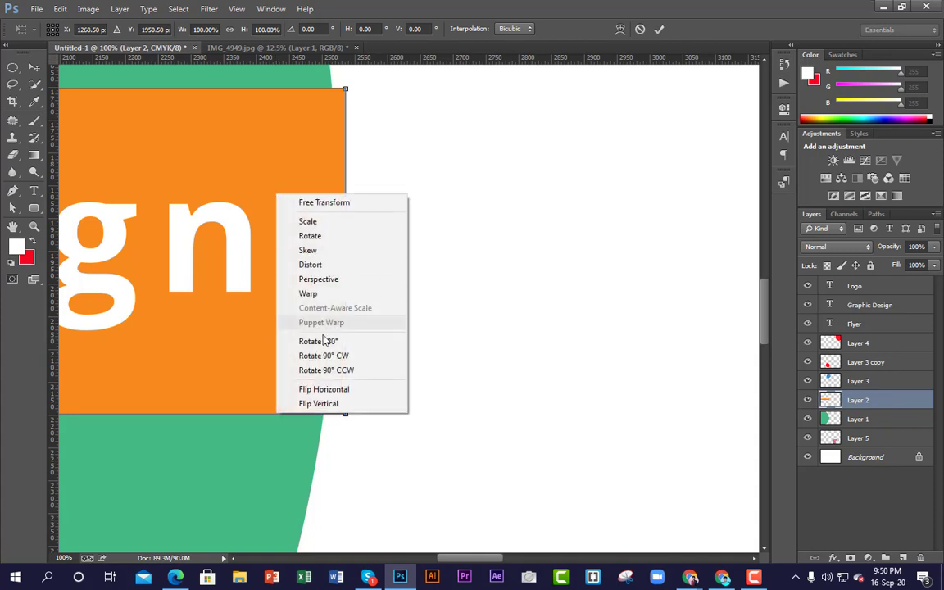
click(334, 294)
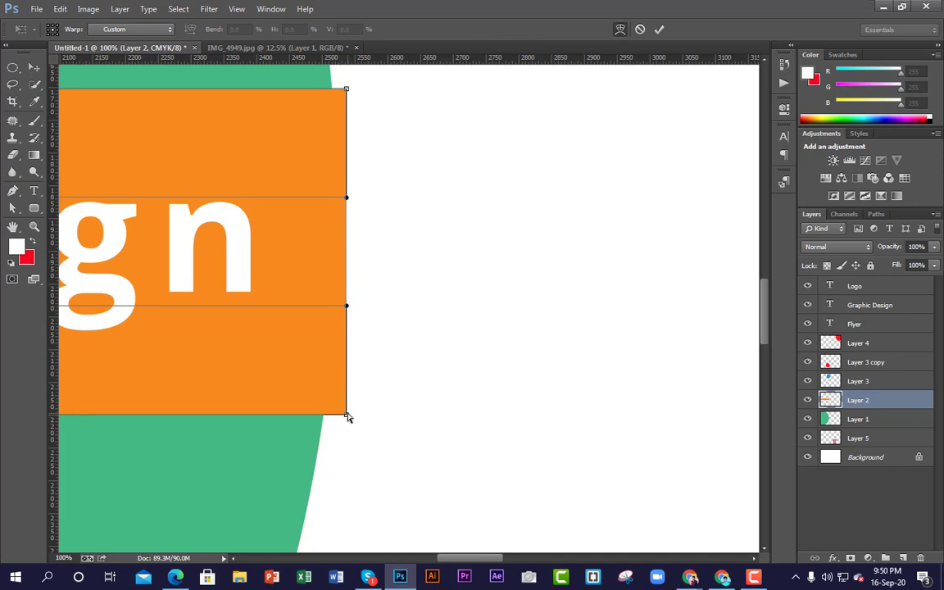
drag(347, 417, 323, 422)
drag(346, 89, 331, 78)
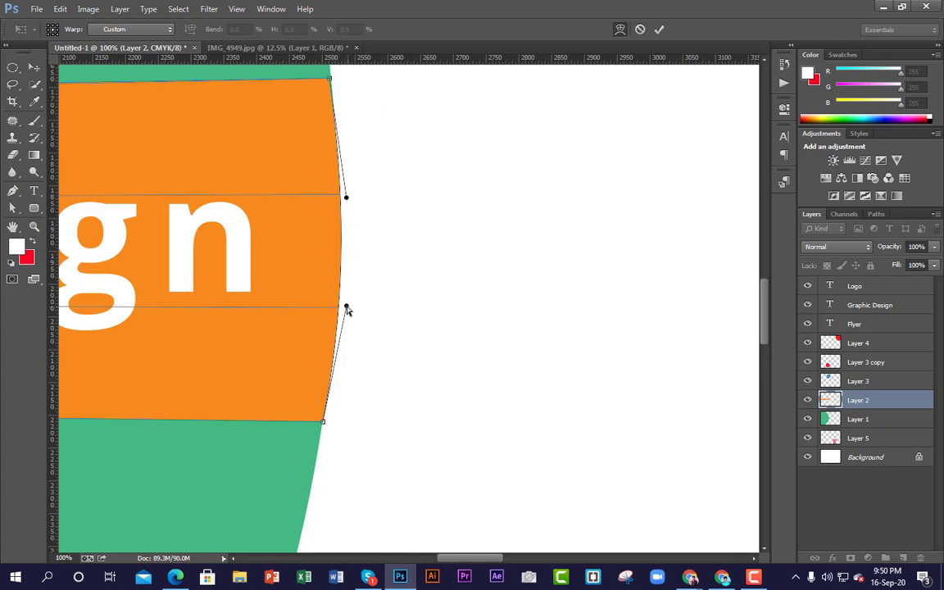
Adjust the warp's right-side curve handles and upper corner so the bar's end follows the circle's curve, and apply the warp.
mouse_move(346, 309)
mouse_down()
mouse_move(321, 307)
mouse_move(337, 313)
mouse_up()
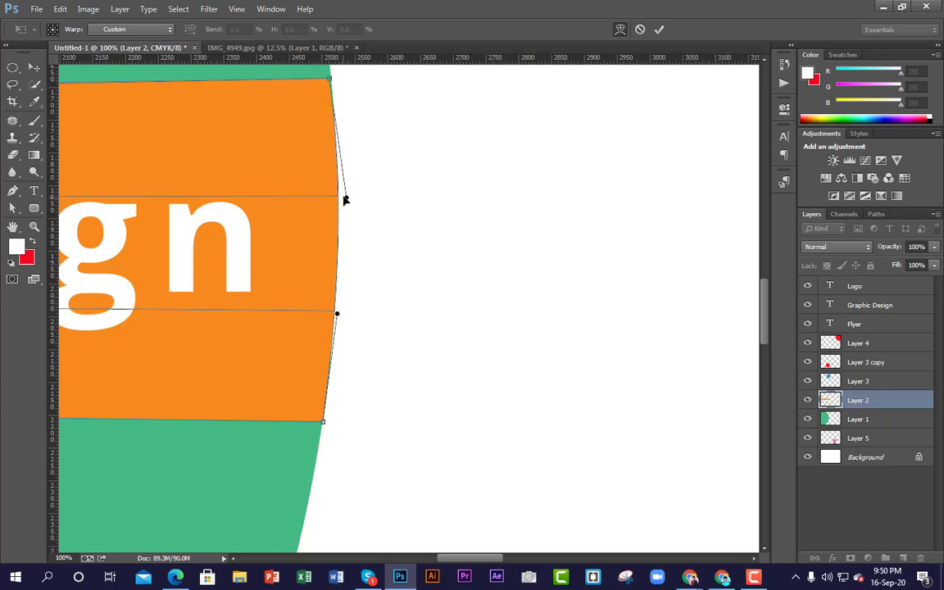
mouse_move(341, 196)
mouse_down()
mouse_move(322, 179)
mouse_move(345, 196)
mouse_up()
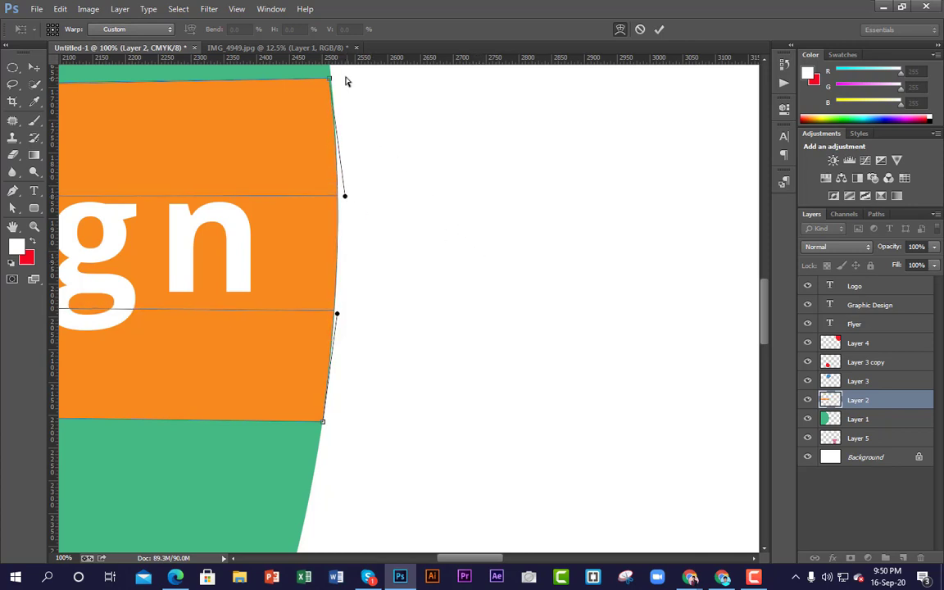
drag(329, 80, 333, 88)
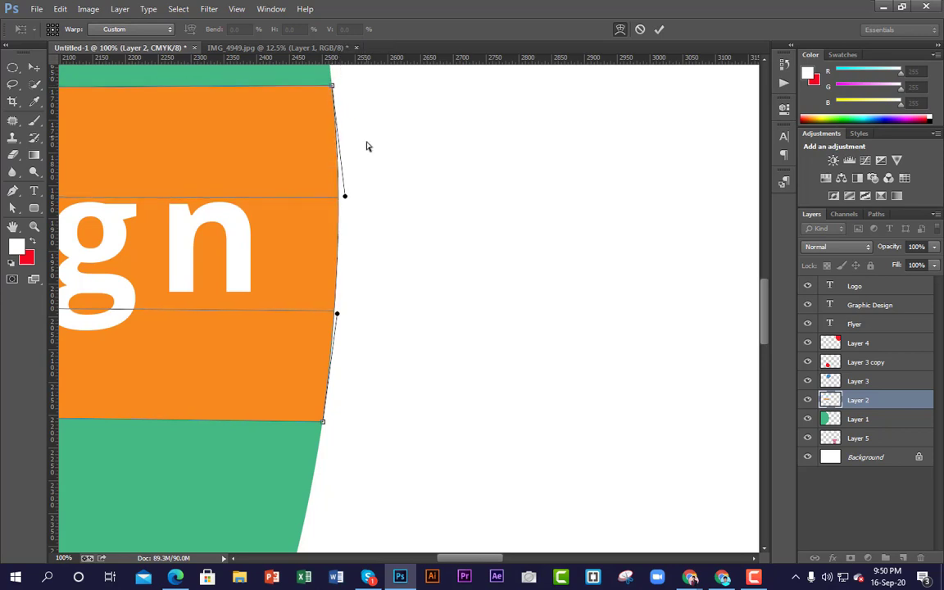
key(Return)
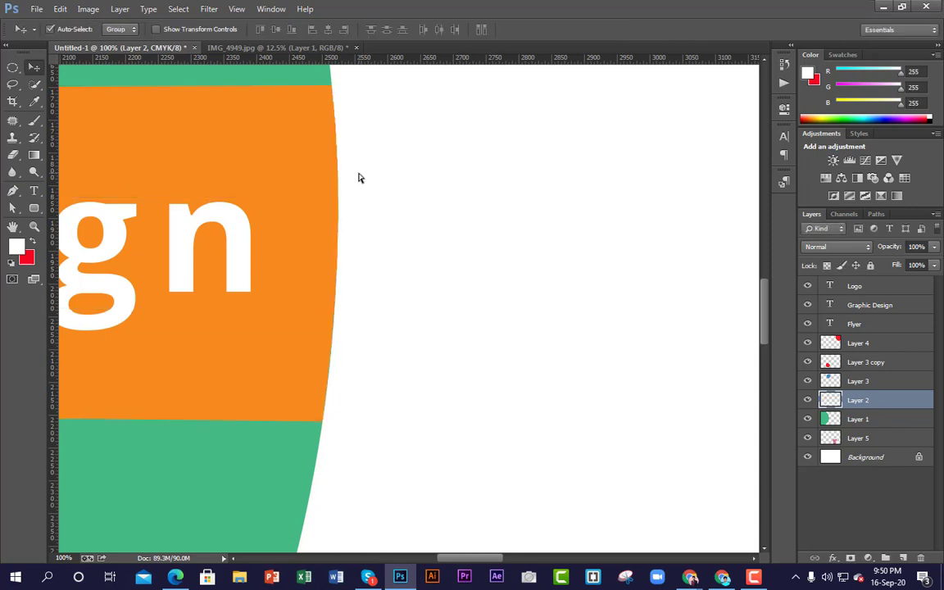
Scale the pink T-shirt up proportionally and move it slightly up and left in the white area below the large red circle.
alt+click(337, 226)
alt+click(337, 228)
alt+click(337, 240)
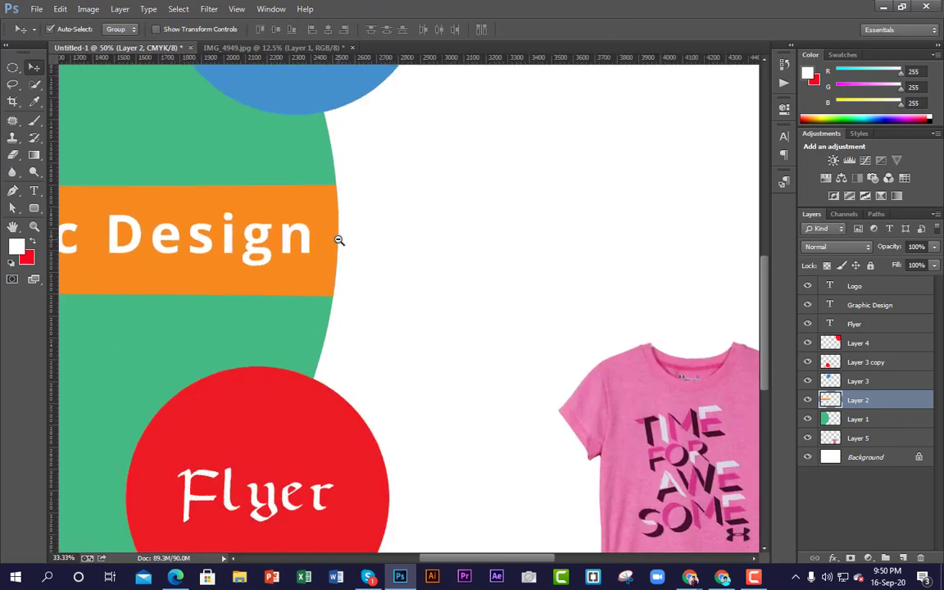
alt+click(339, 239)
alt+click(340, 239)
alt+click(341, 242)
alt+click(492, 364)
click(486, 392)
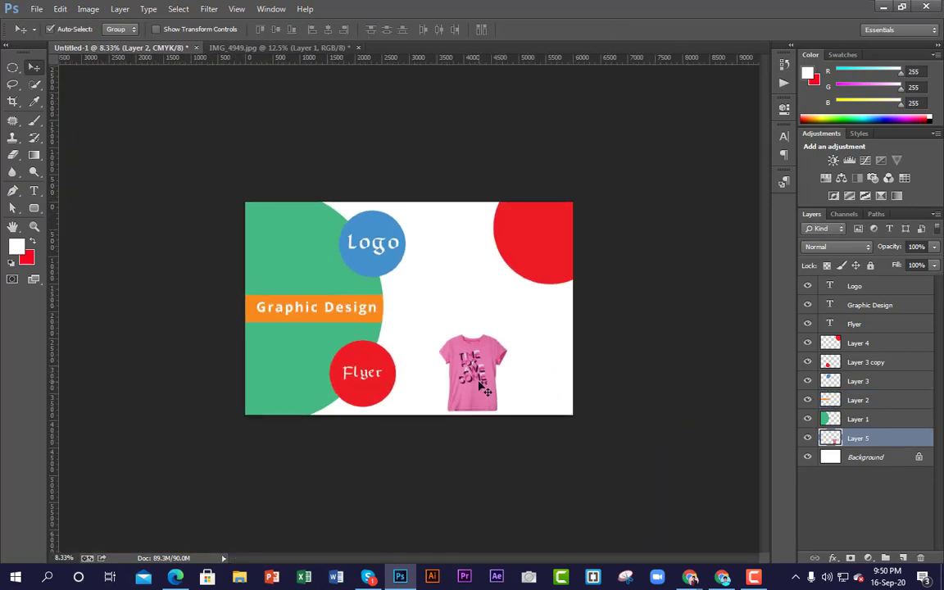
key(ctrl+t)
drag(508, 331, 489, 340)
key(Return)
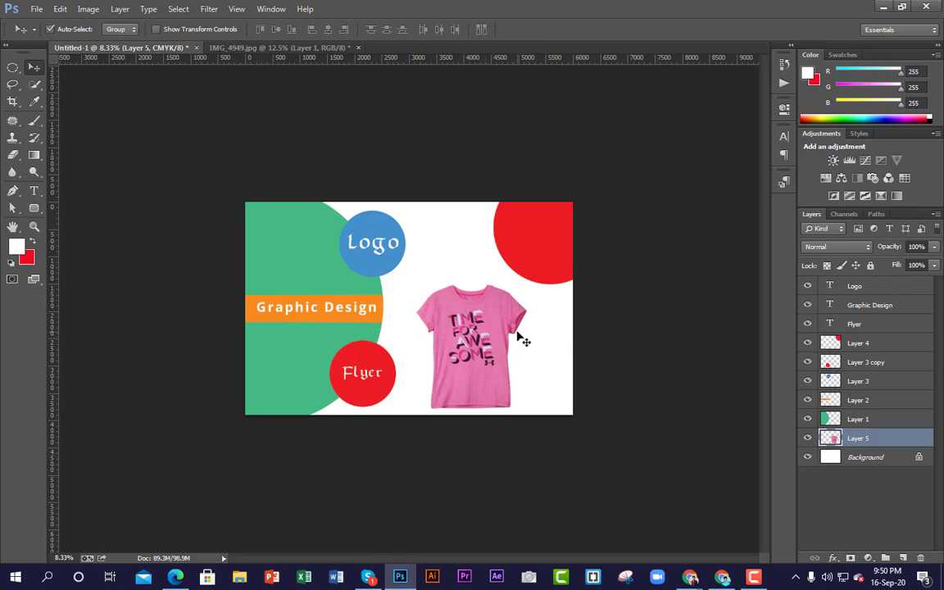
drag(499, 377, 496, 366)
click(557, 257)
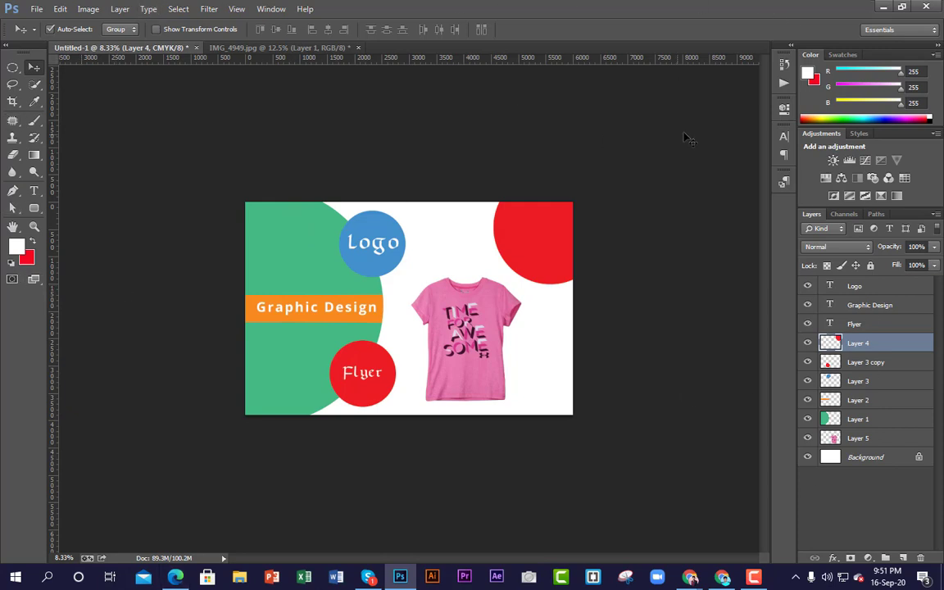
Start saving the design as a new file and name it graphic design-01.
click(40, 8)
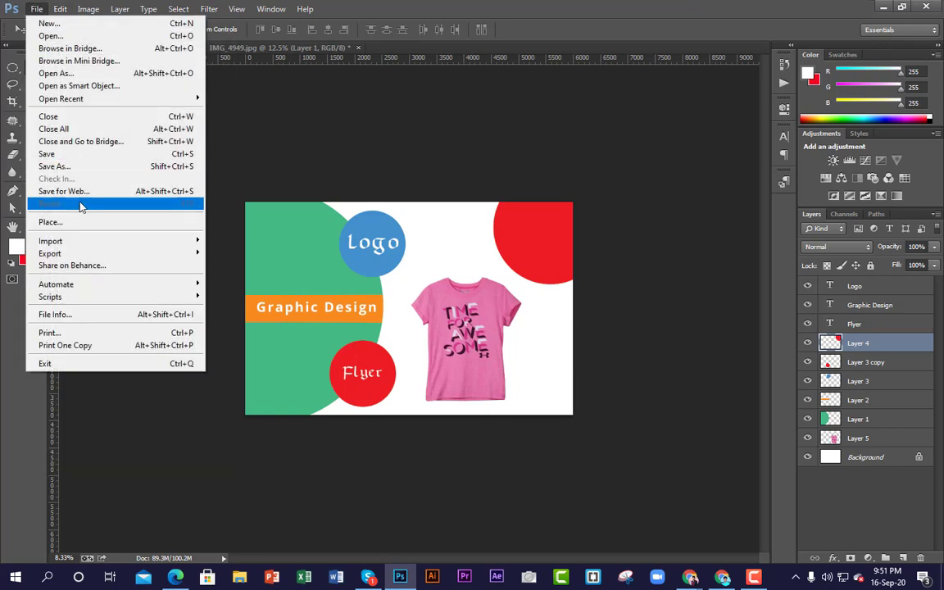
click(54, 167)
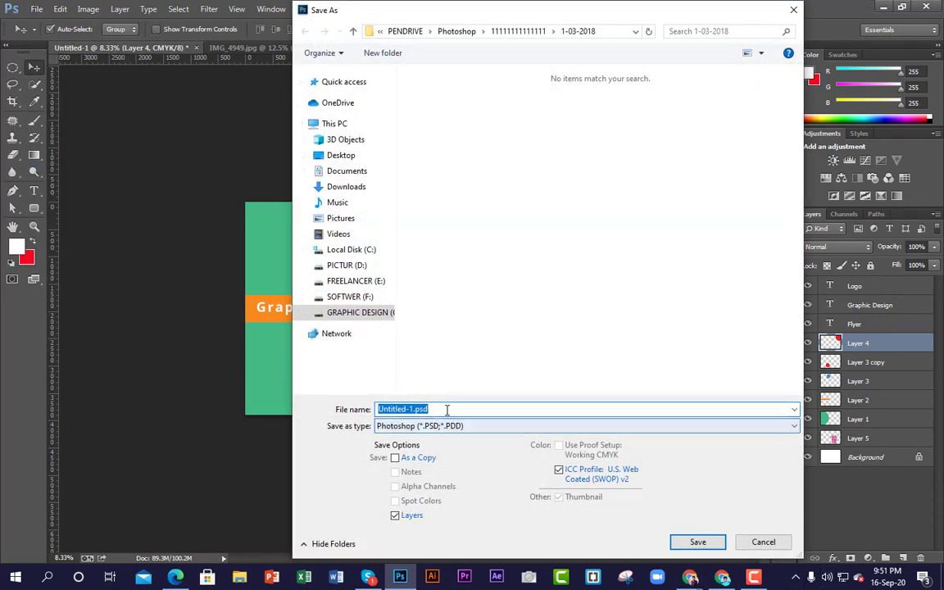
text(graphic desig)
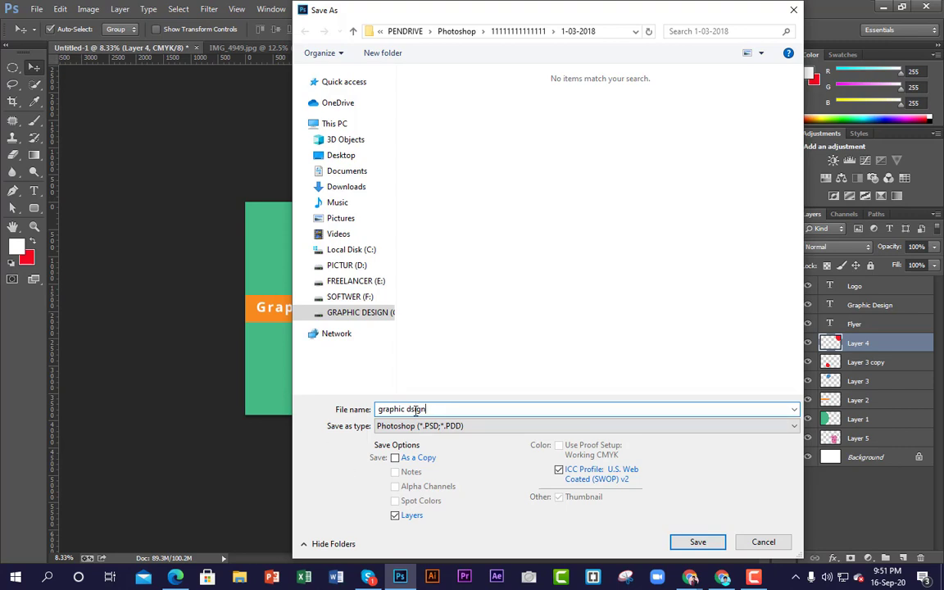
text(n)
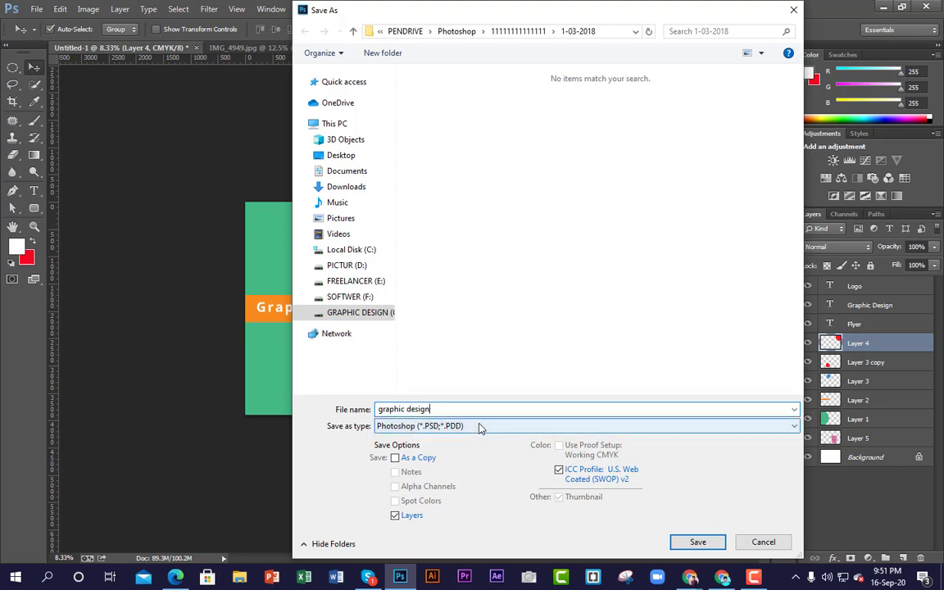
text(01)
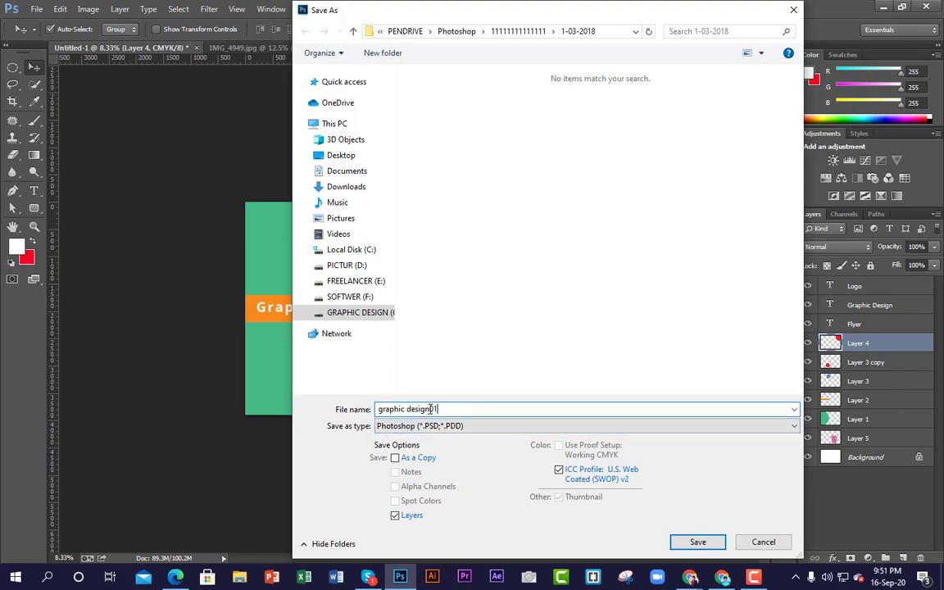
text(-)
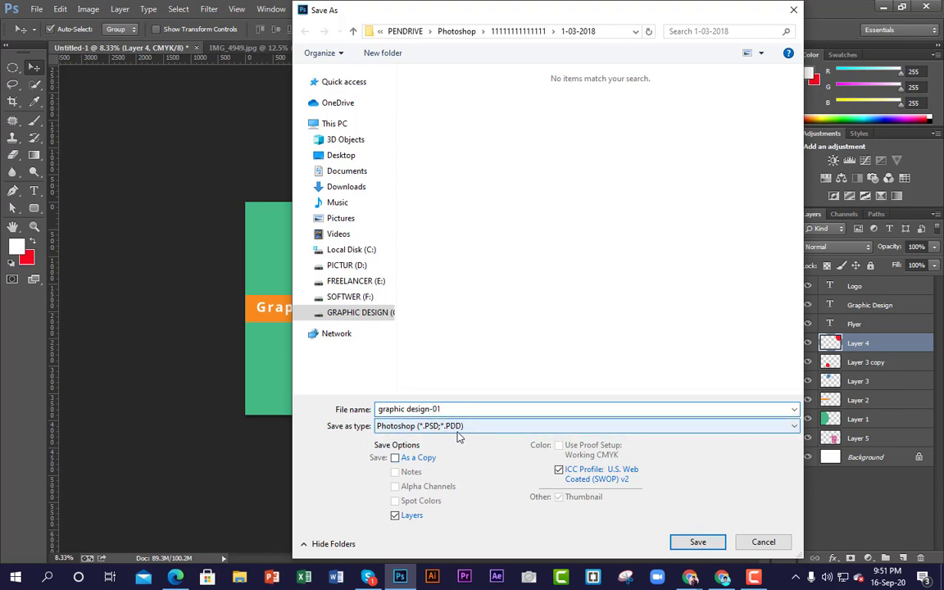
Save the file to the Desktop in Photoshop (*.PSD;*.PDD) format with Maximize Compatibility enabled.
click(408, 427)
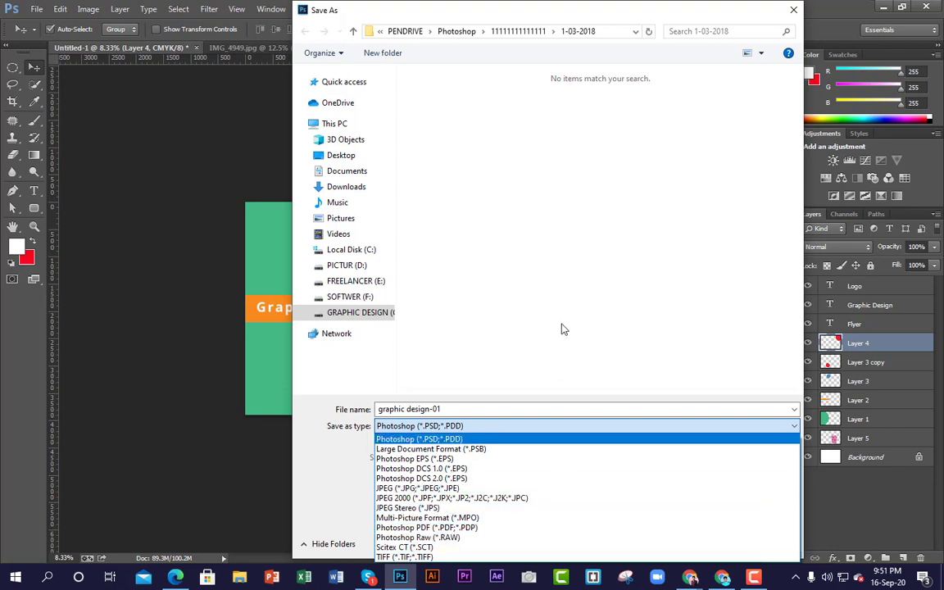
click(494, 21)
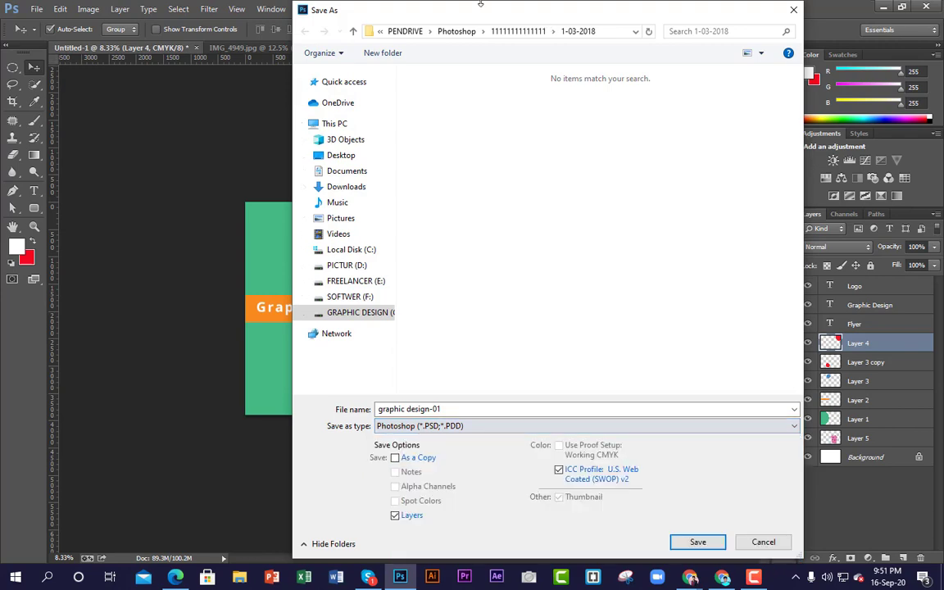
drag(459, 15, 437, 12)
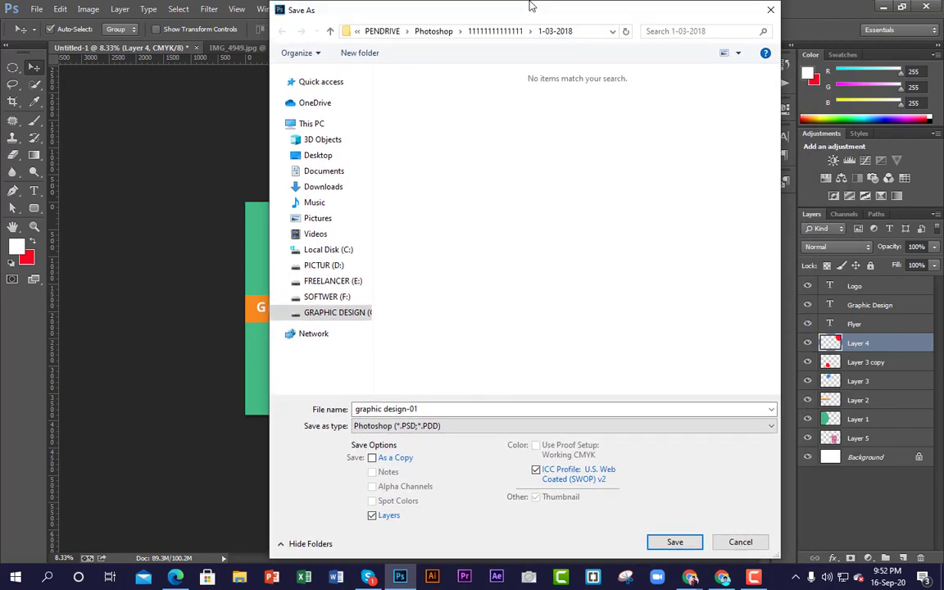
click(457, 426)
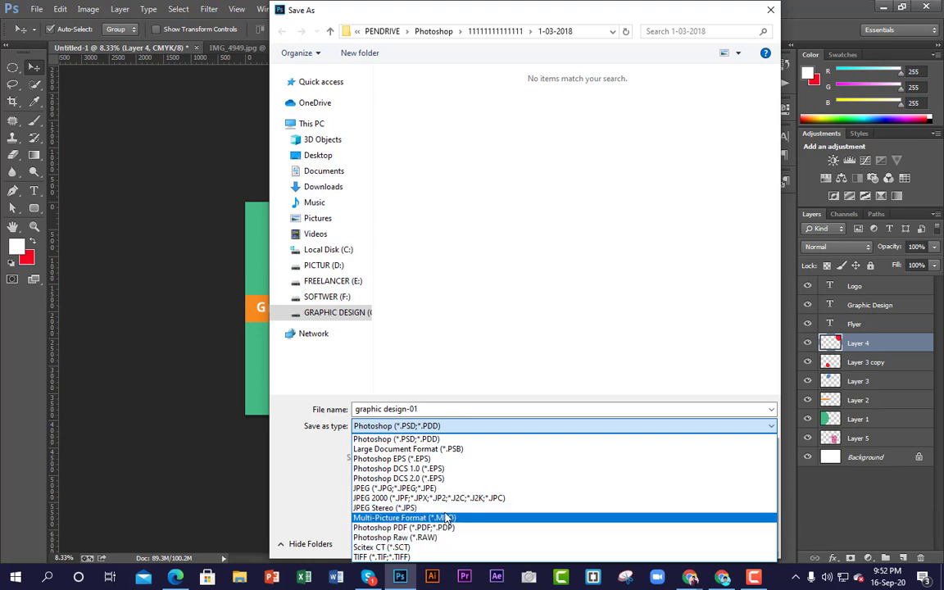
click(437, 440)
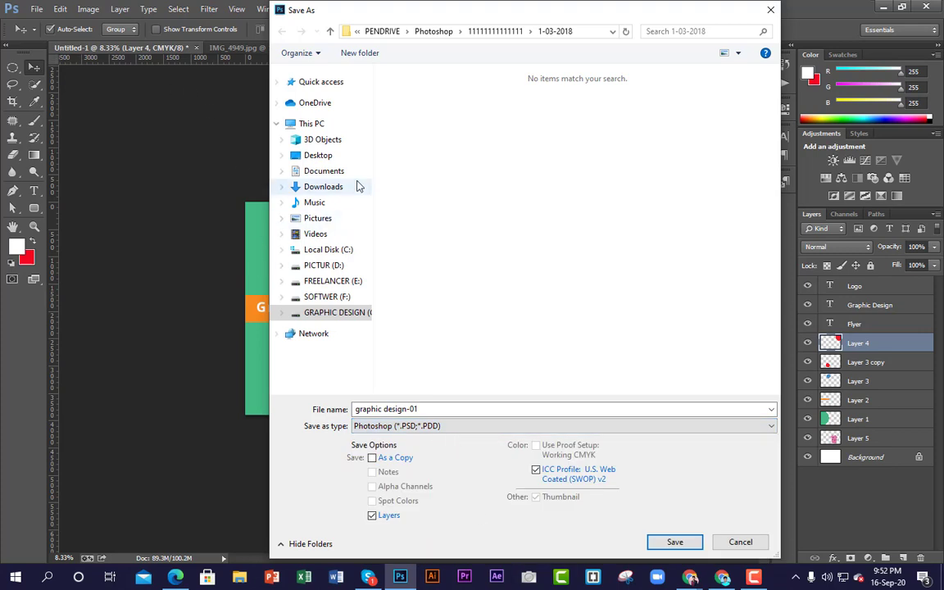
click(312, 155)
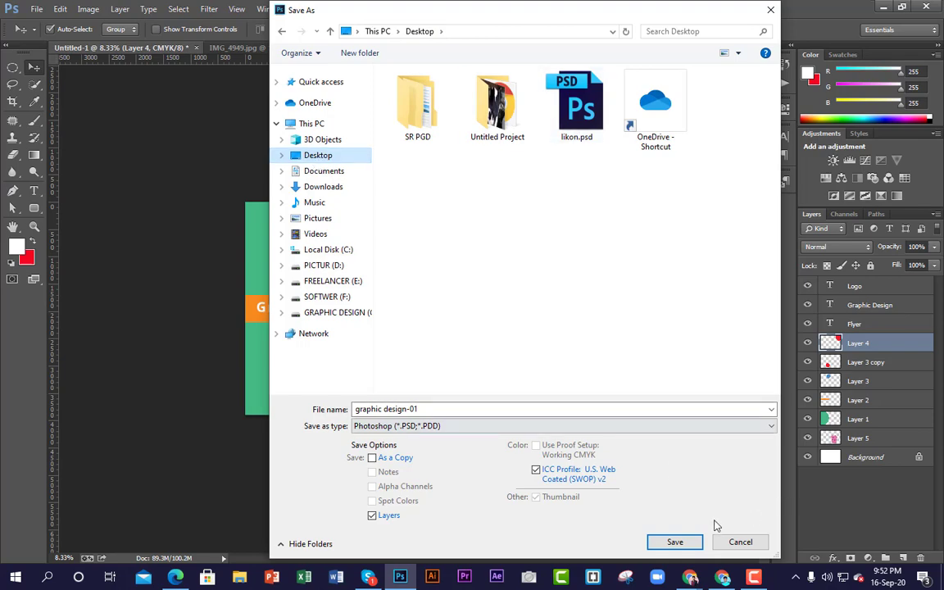
click(691, 542)
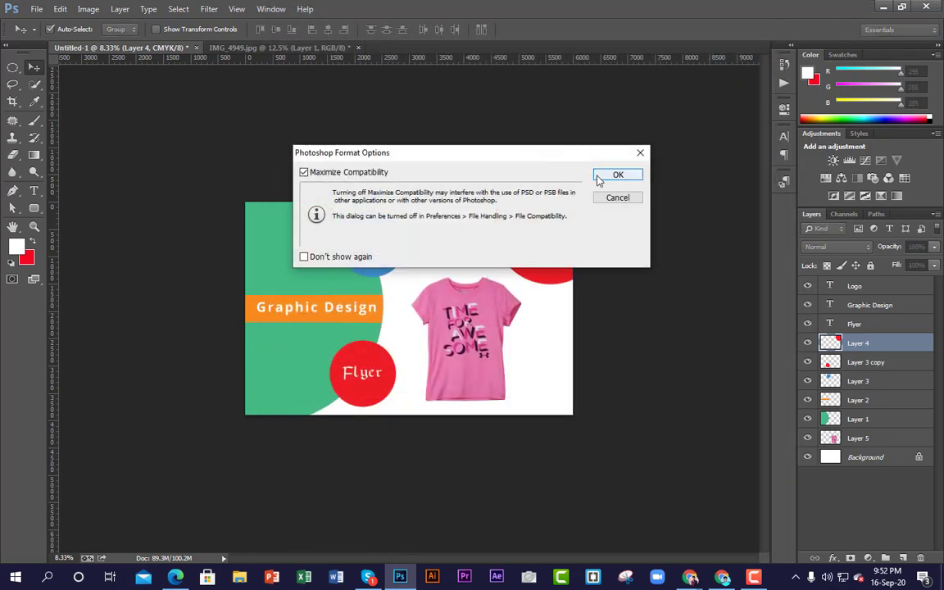
click(598, 177)
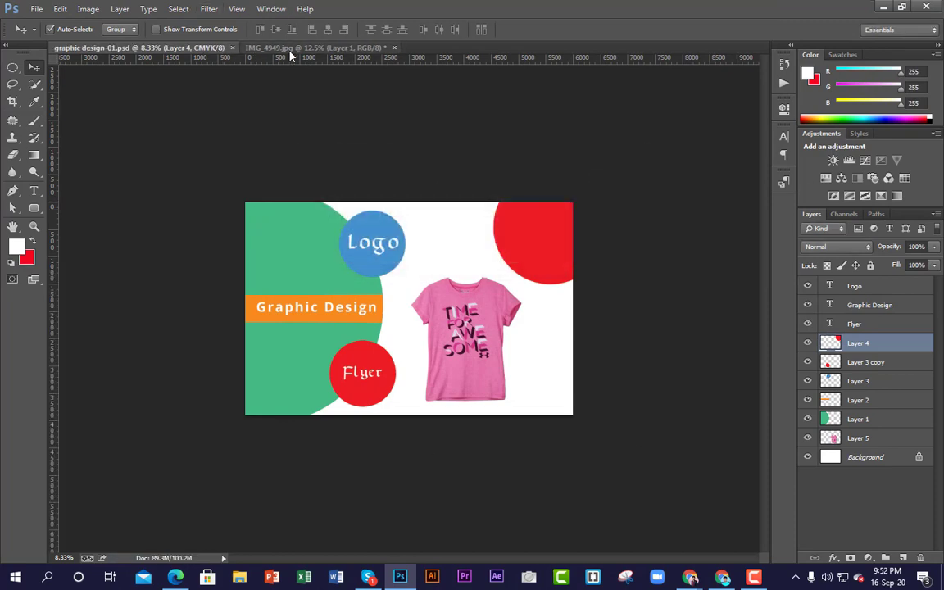
Close IMG_4949.jpg without saving its changes, and close the graphic design-01.psd document.
click(395, 48)
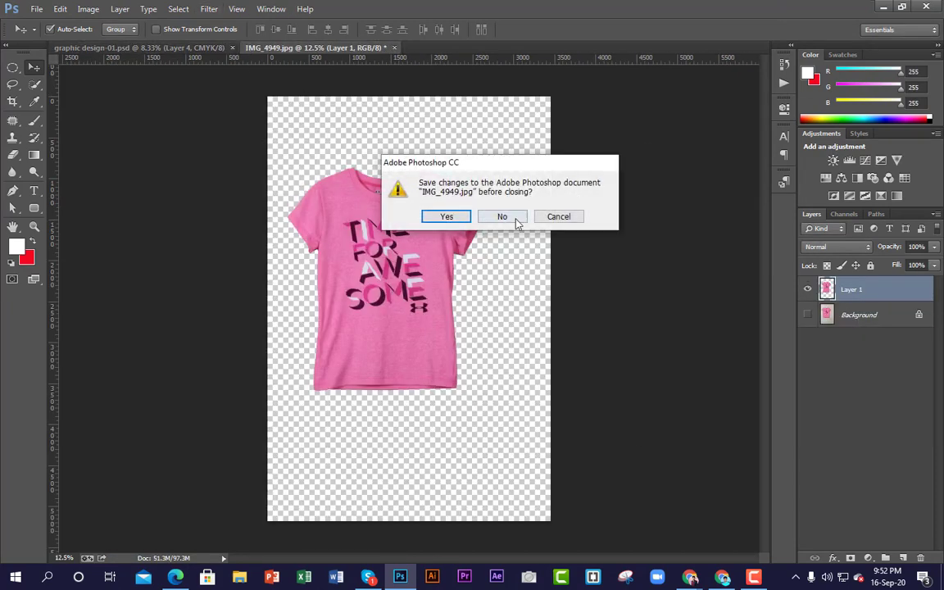
click(502, 217)
click(235, 48)
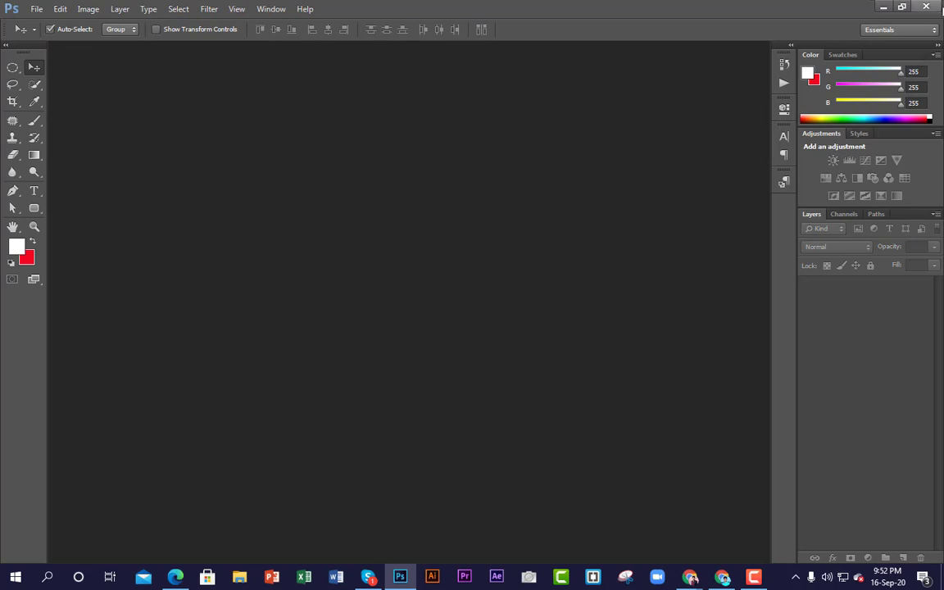
Open graphic design-01.psd from the Desktop and move the pink T-shirt slightly up and to the left.
click(930, 7)
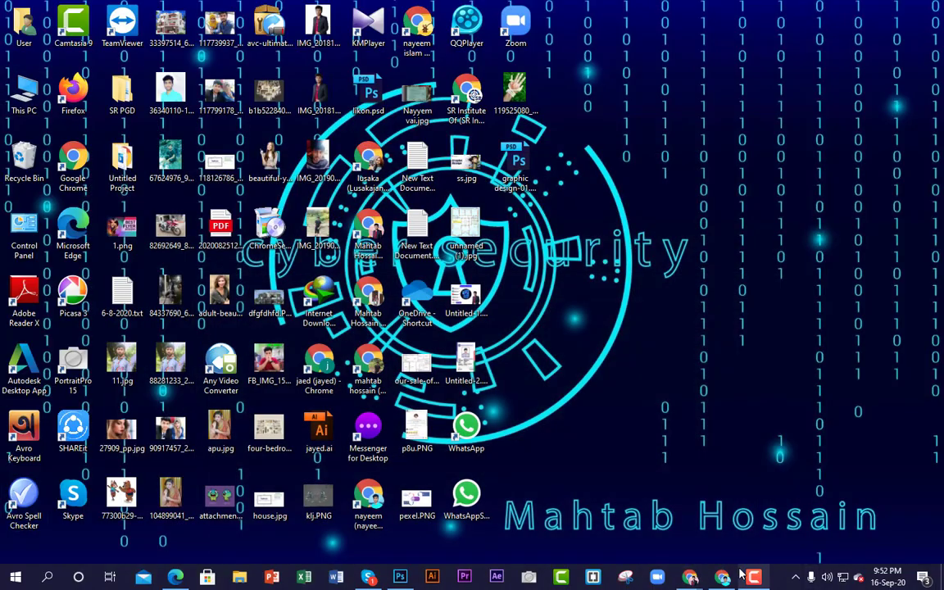
click(400, 576)
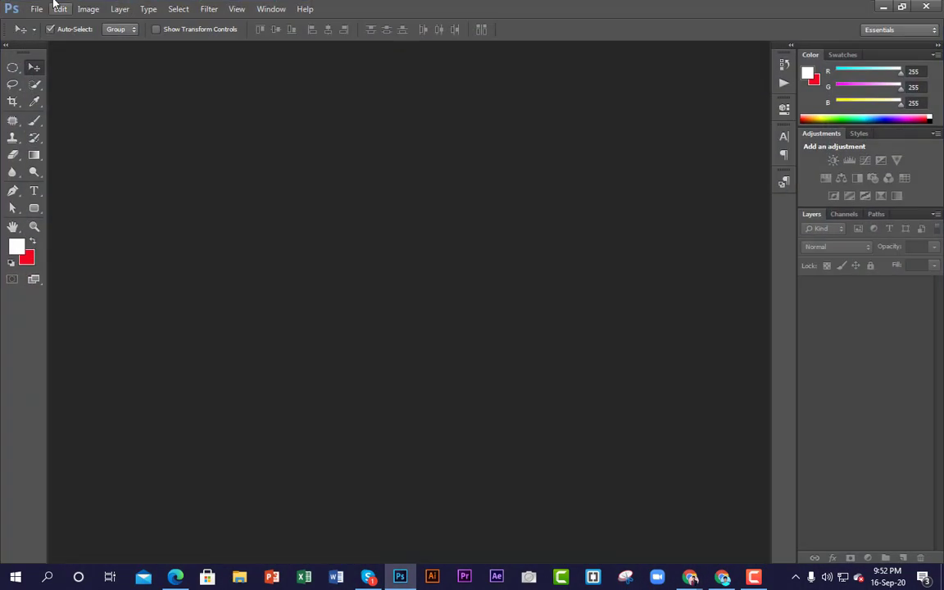
click(36, 8)
click(45, 36)
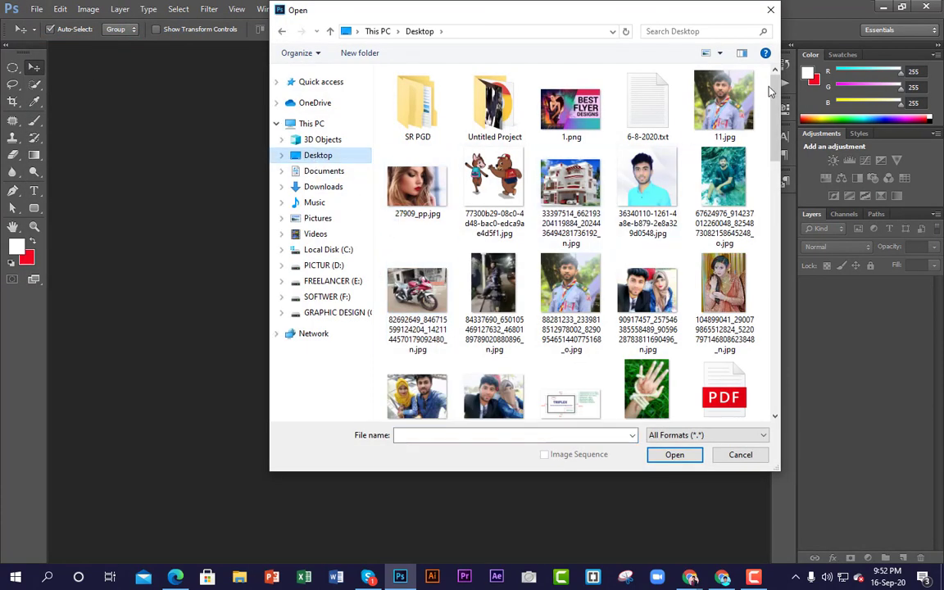
drag(771, 92, 780, 223)
click(512, 214)
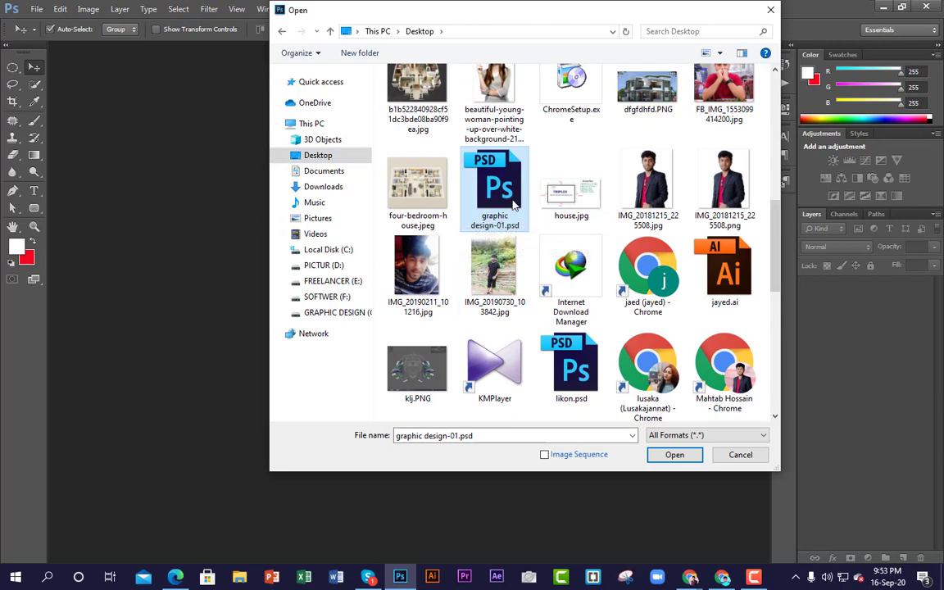
click(675, 454)
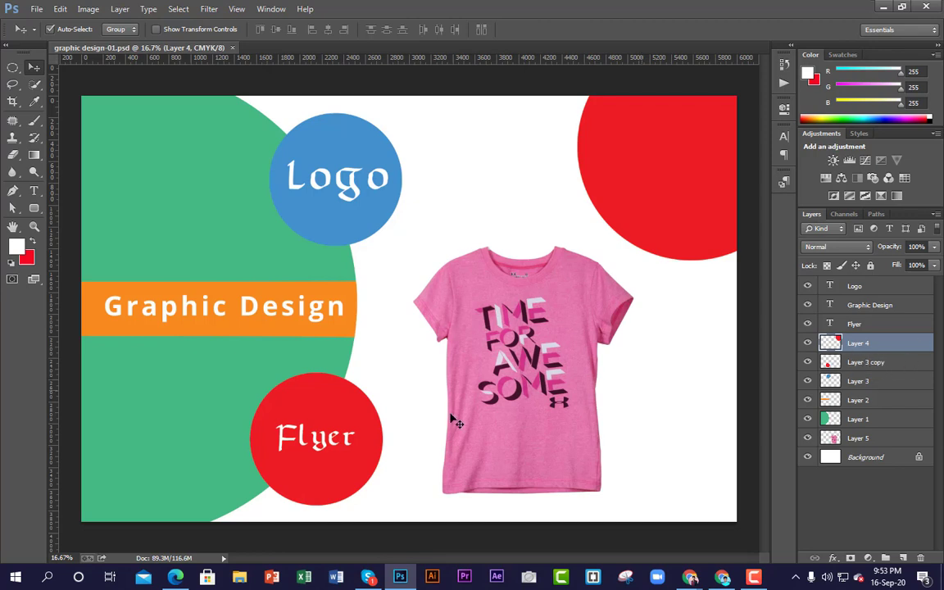
mouse_move(536, 392)
mouse_down()
mouse_move(544, 395)
mouse_move(506, 375)
mouse_move(525, 389)
mouse_up()
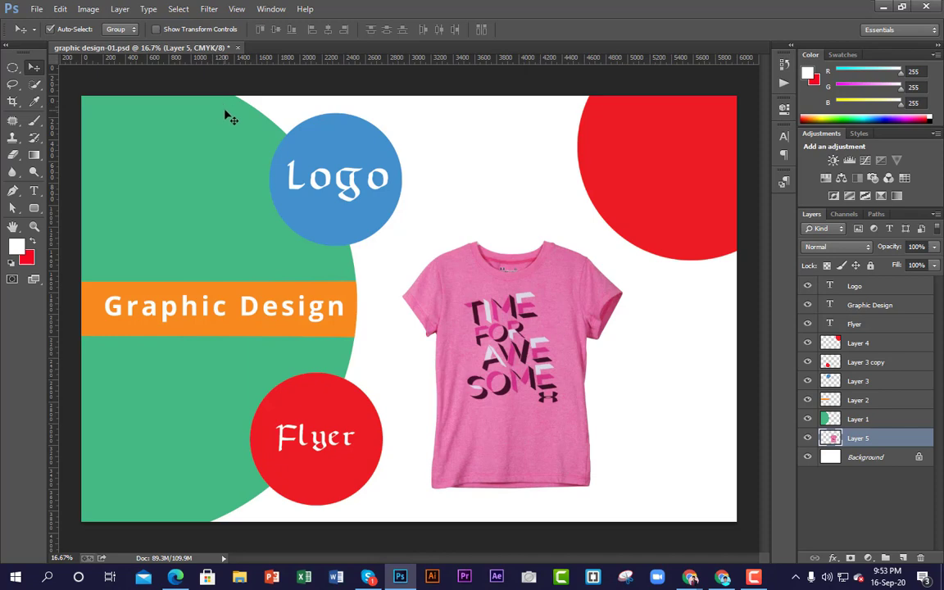
click(36, 9)
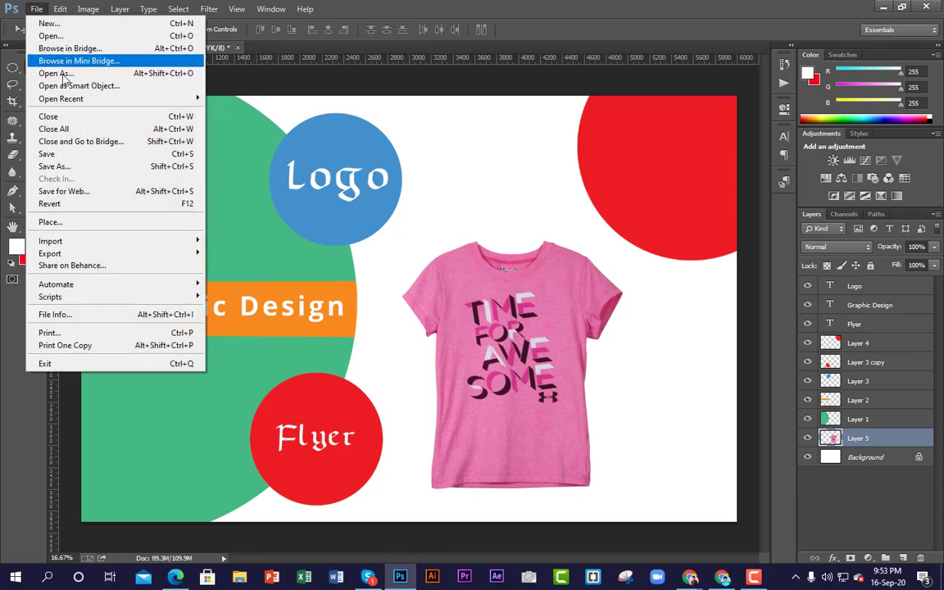
click(66, 165)
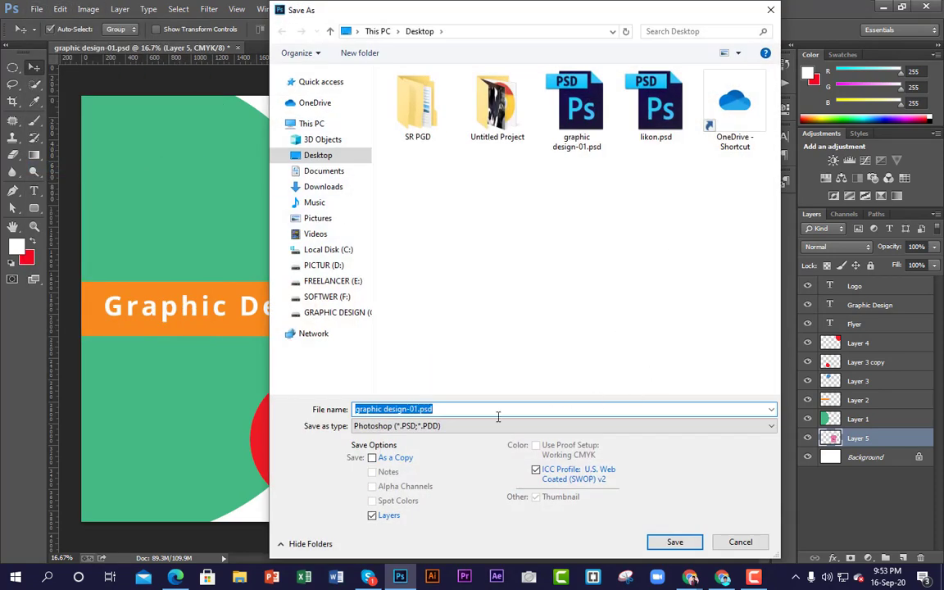
click(750, 541)
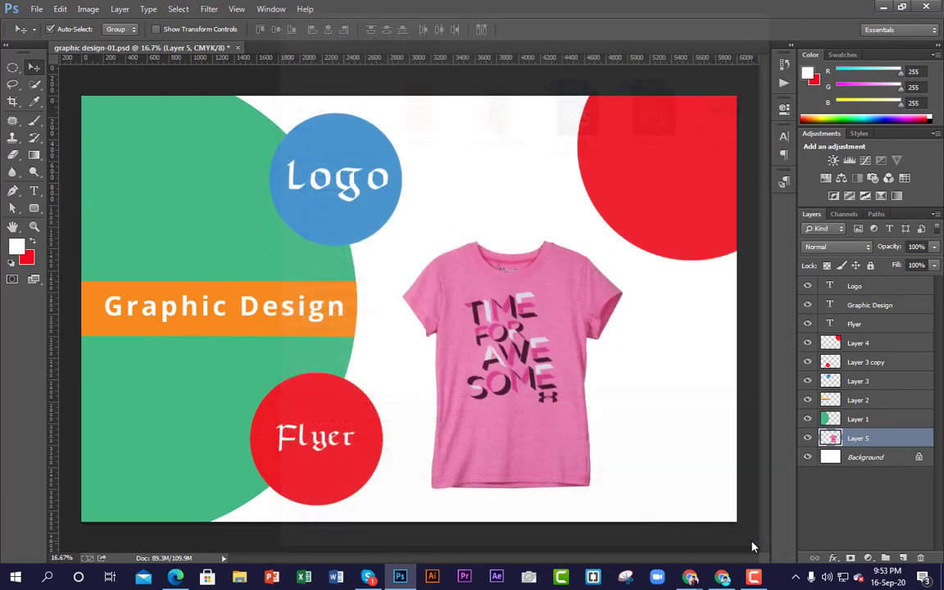
Save a JPEG copy of the design to the Desktop as graphic design-01.jpg, with the image quality reduced from maximum.
click(38, 10)
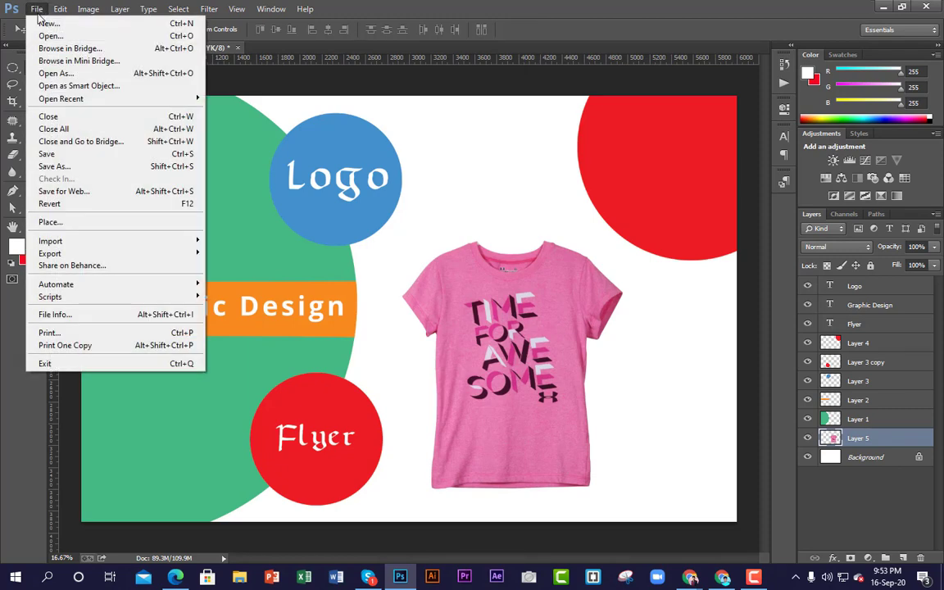
click(60, 168)
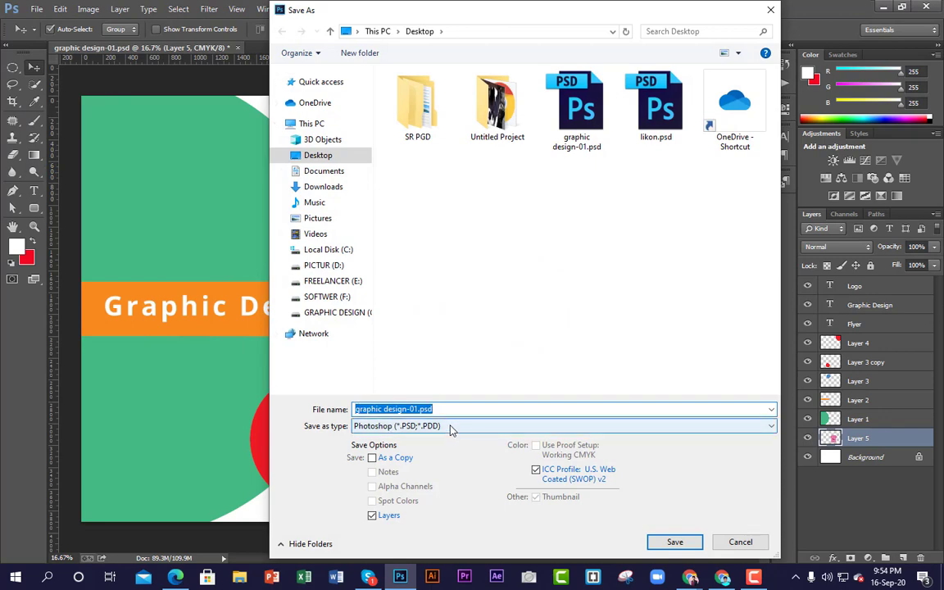
click(449, 427)
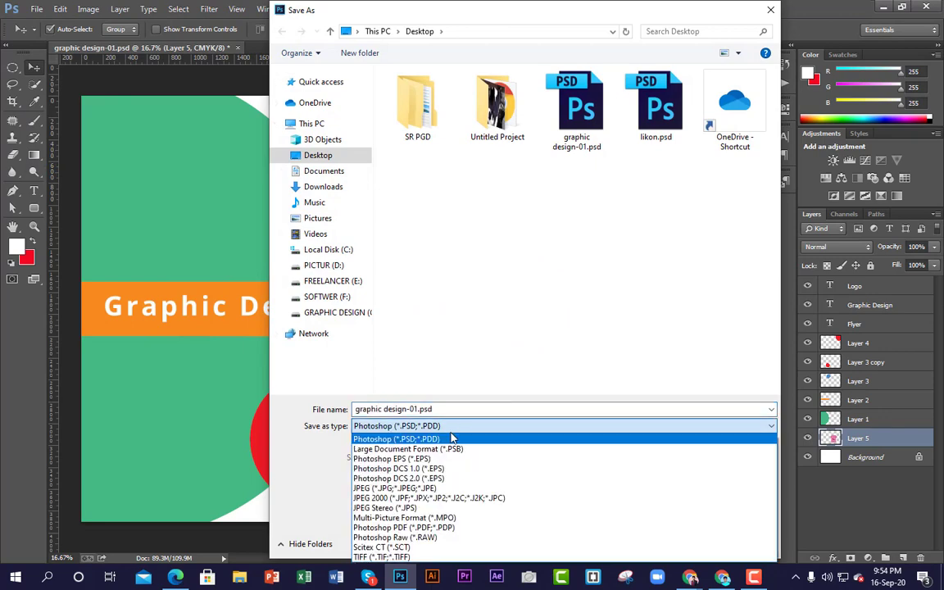
click(433, 488)
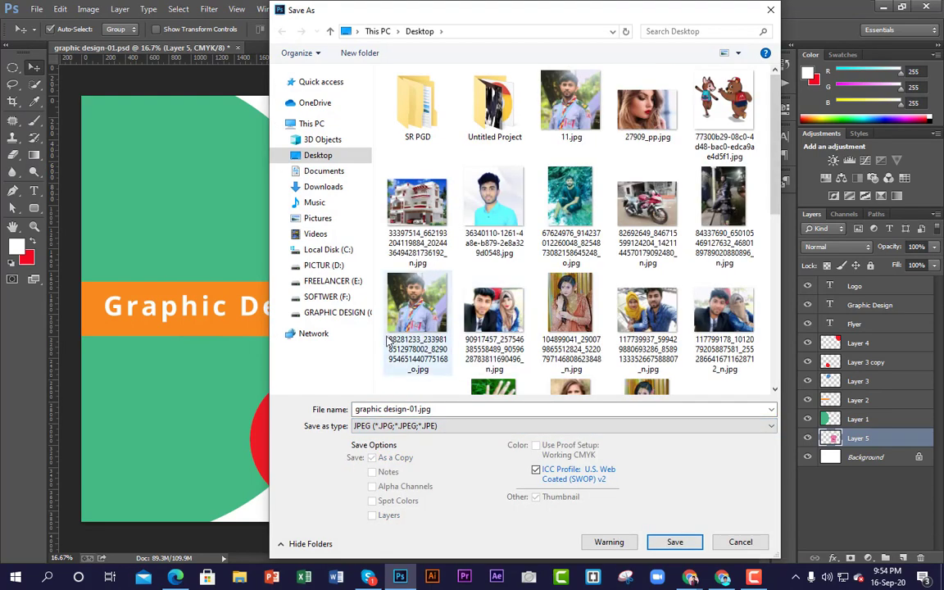
scroll(562, 279, down, 5)
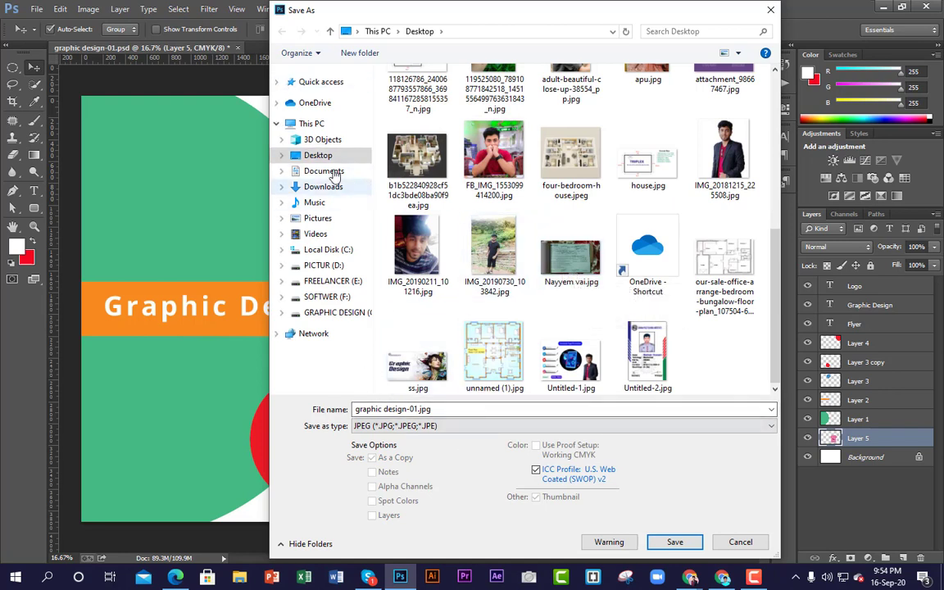
click(430, 411)
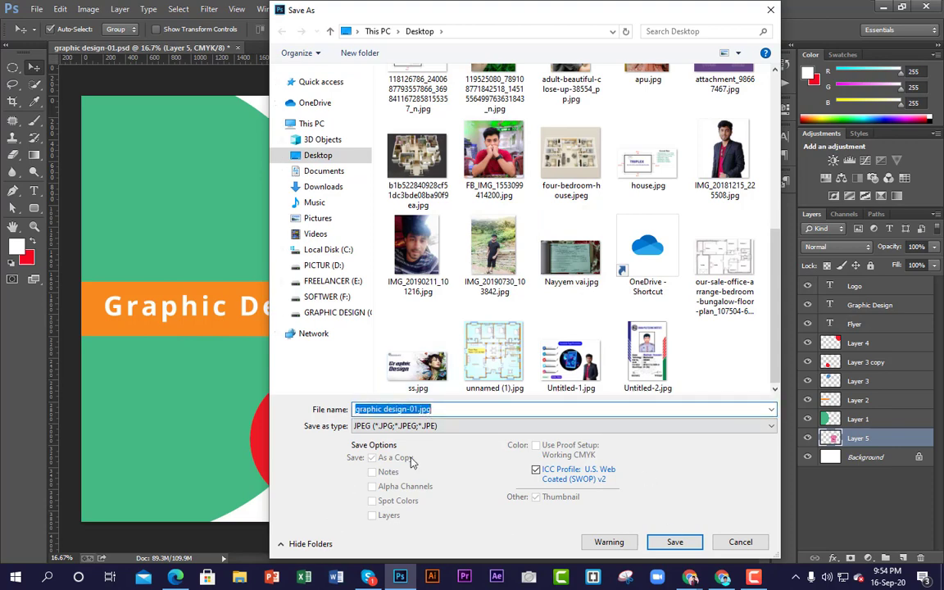
click(673, 542)
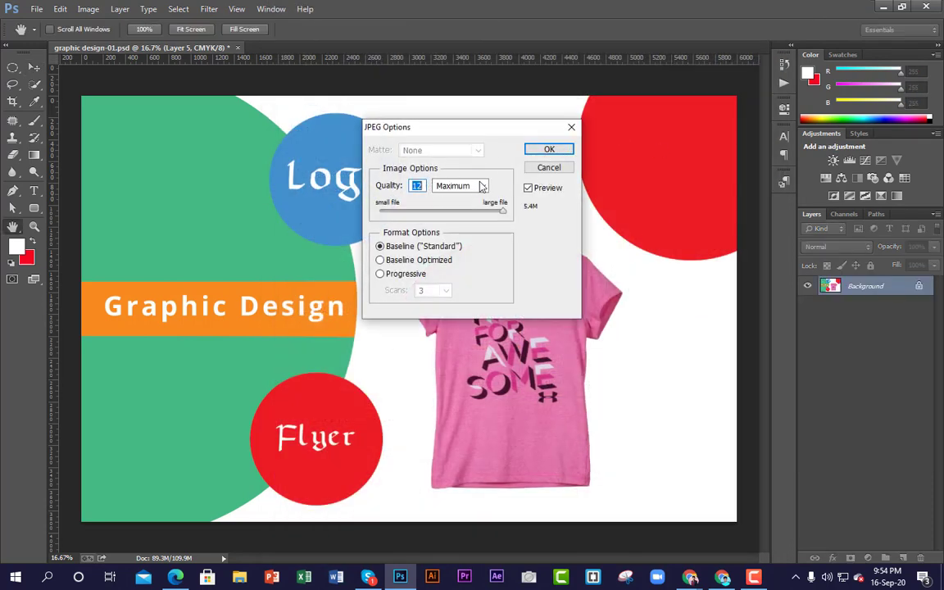
drag(502, 215, 477, 215)
click(551, 150)
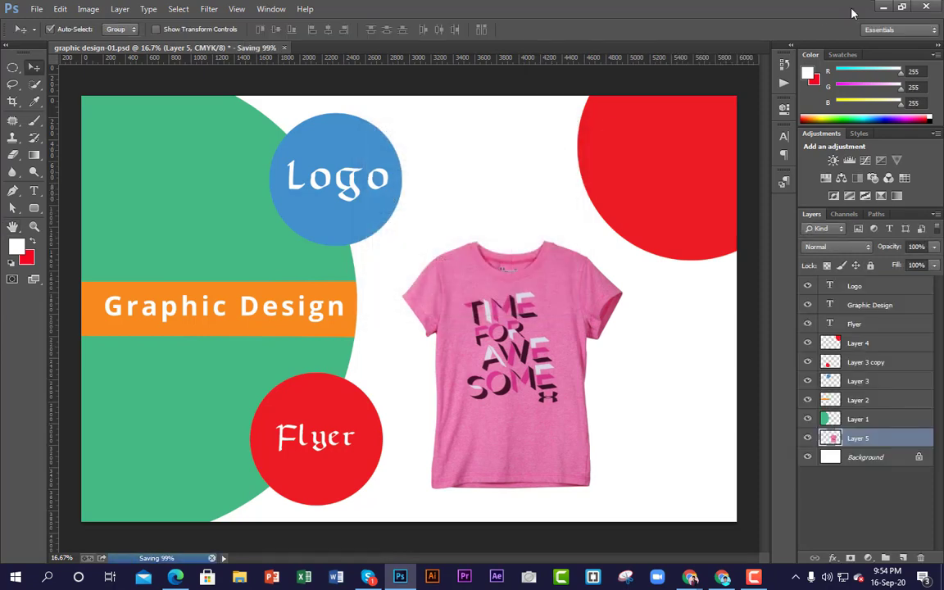
Switch to the desktop and refresh it to look for the saved graphic design-01.jpg file.
click(881, 7)
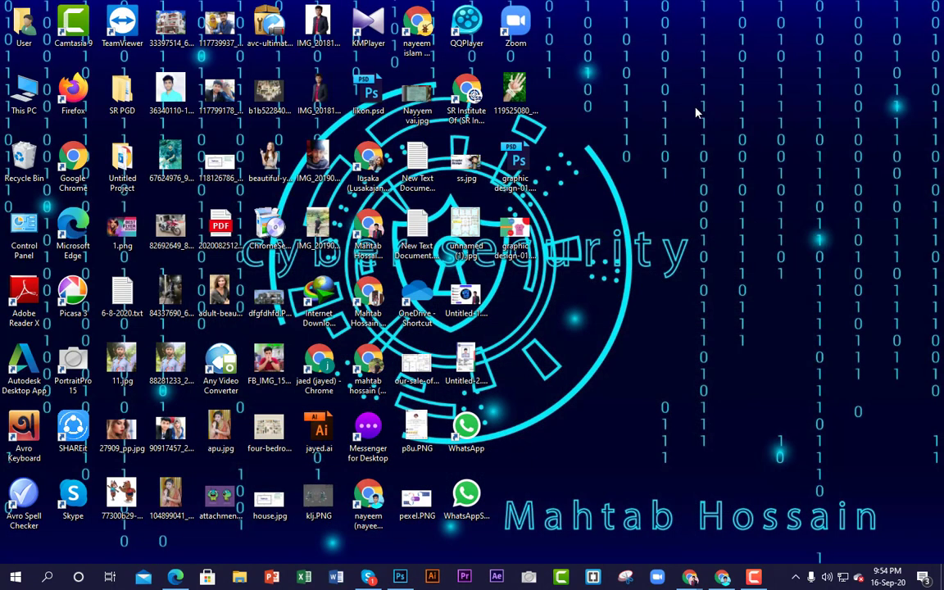
right_click(604, 59)
click(680, 95)
right_click(594, 73)
click(681, 115)
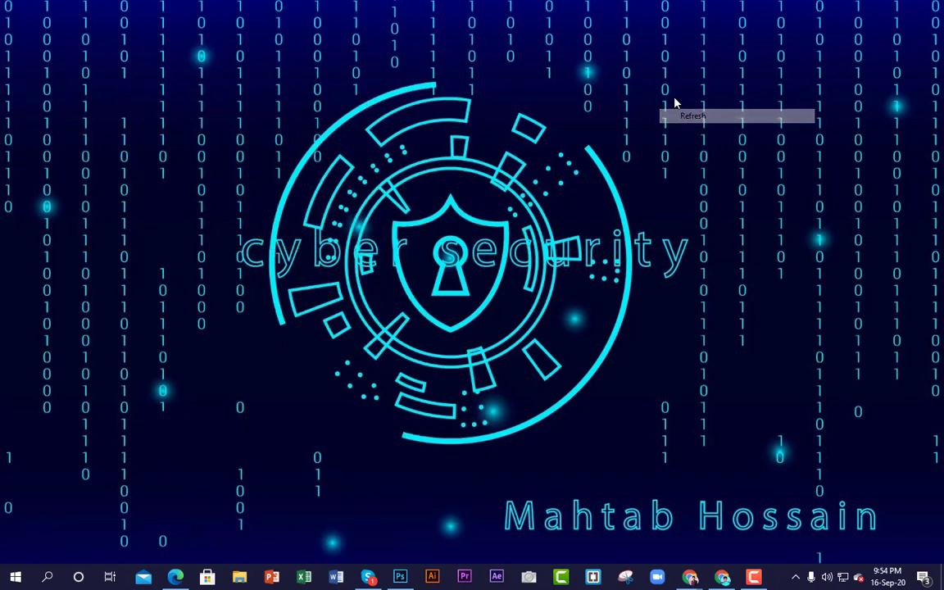
right_click(675, 102)
click(692, 137)
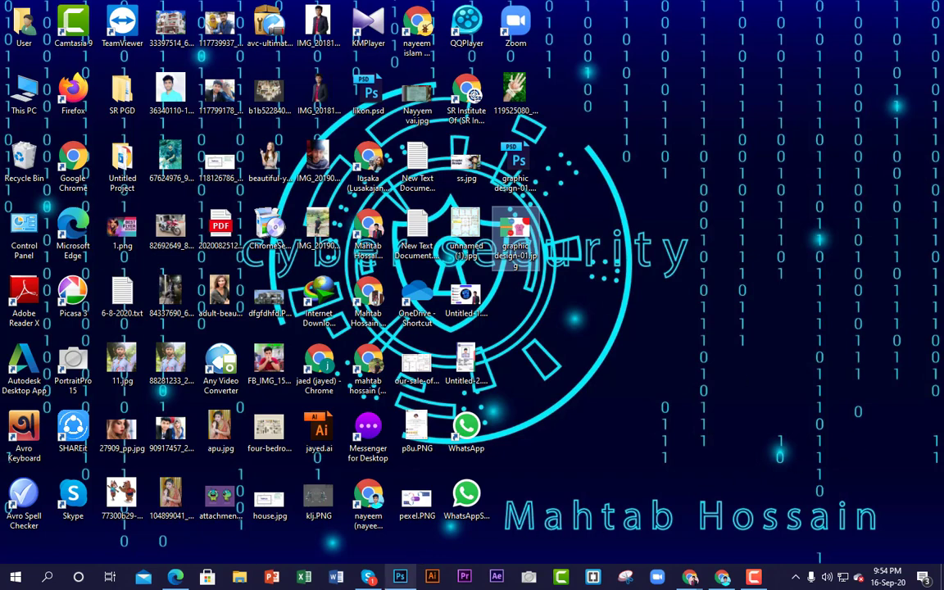
click(400, 576)
click(36, 8)
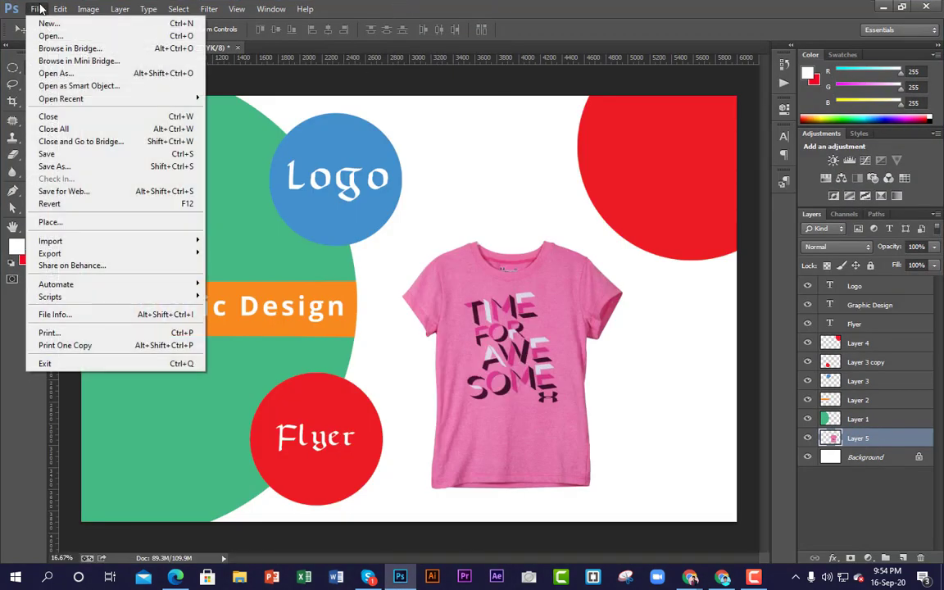
click(54, 167)
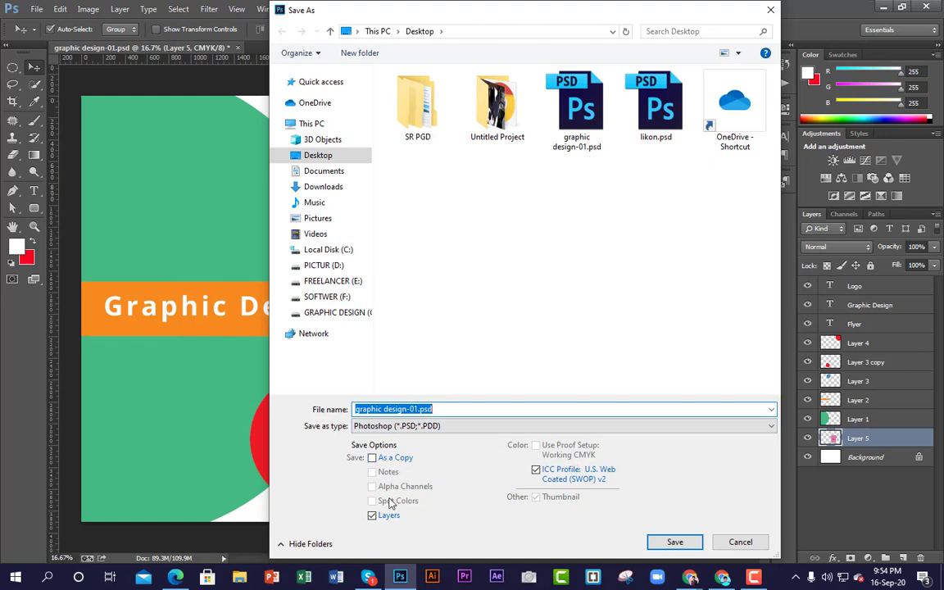
click(436, 426)
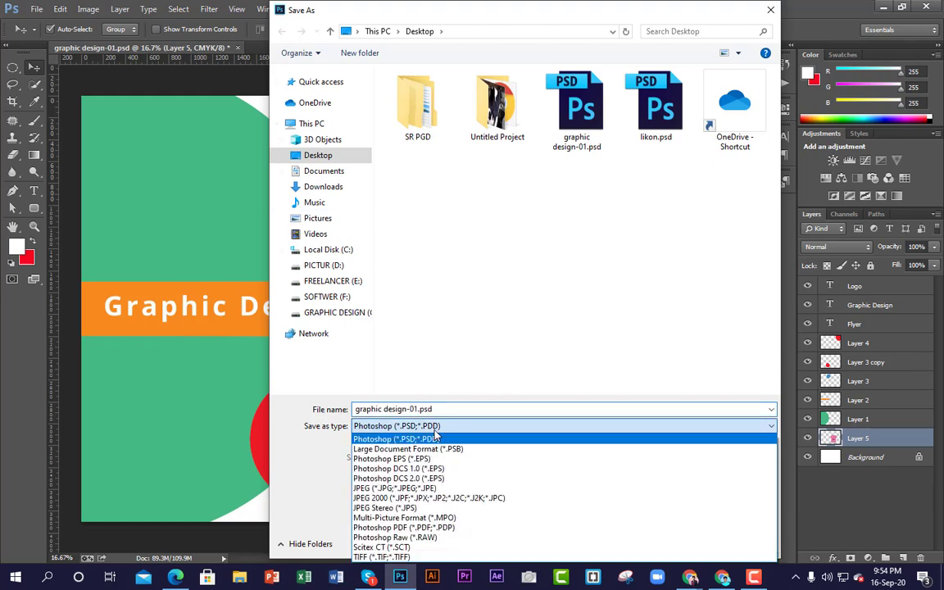
click(273, 425)
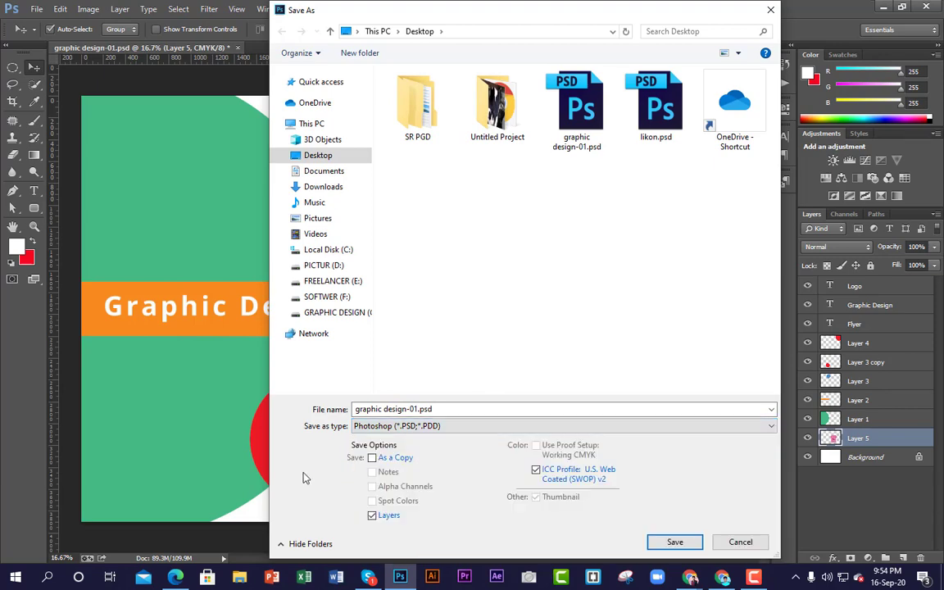
click(754, 543)
Return to the desktop, refresh it, view graphic design-01.jpg in Photos, and close the viewer.
click(883, 7)
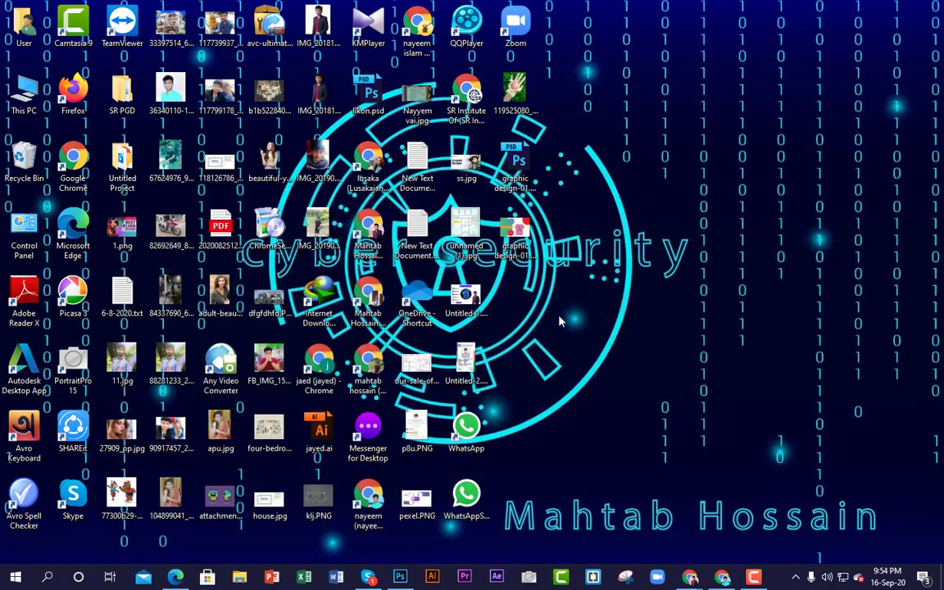
click(525, 232)
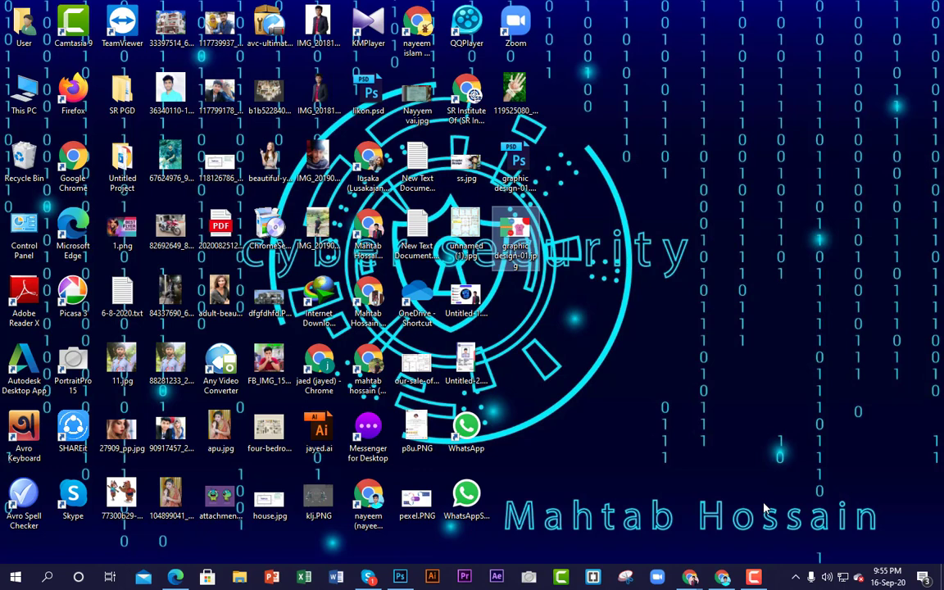
right_click(747, 64)
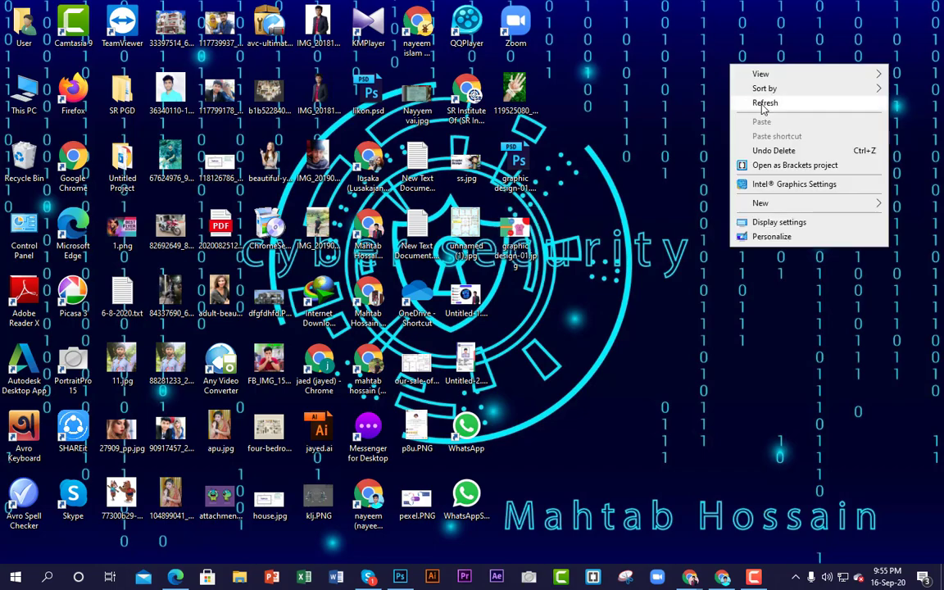
click(768, 100)
right_click(753, 92)
click(772, 129)
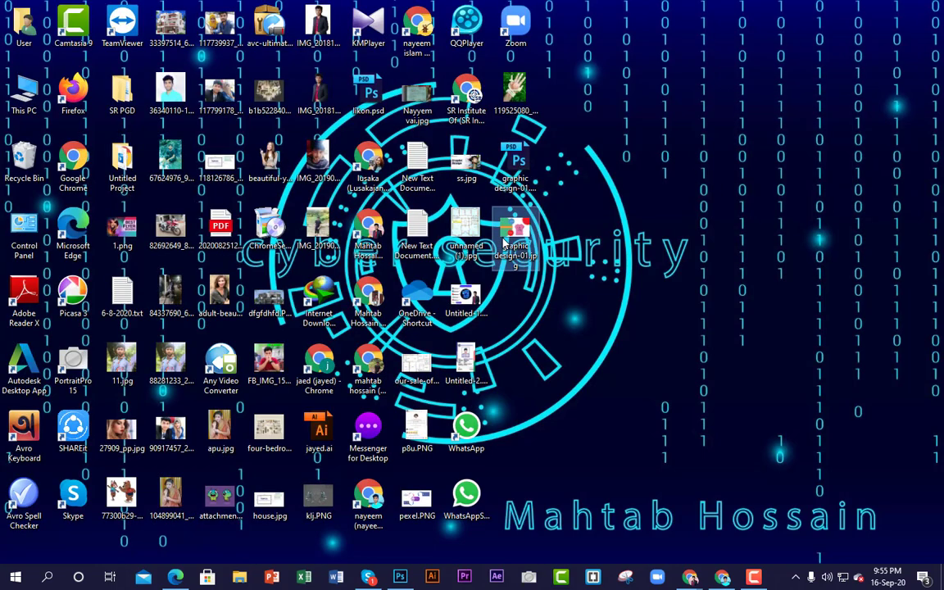
double_click(464, 223)
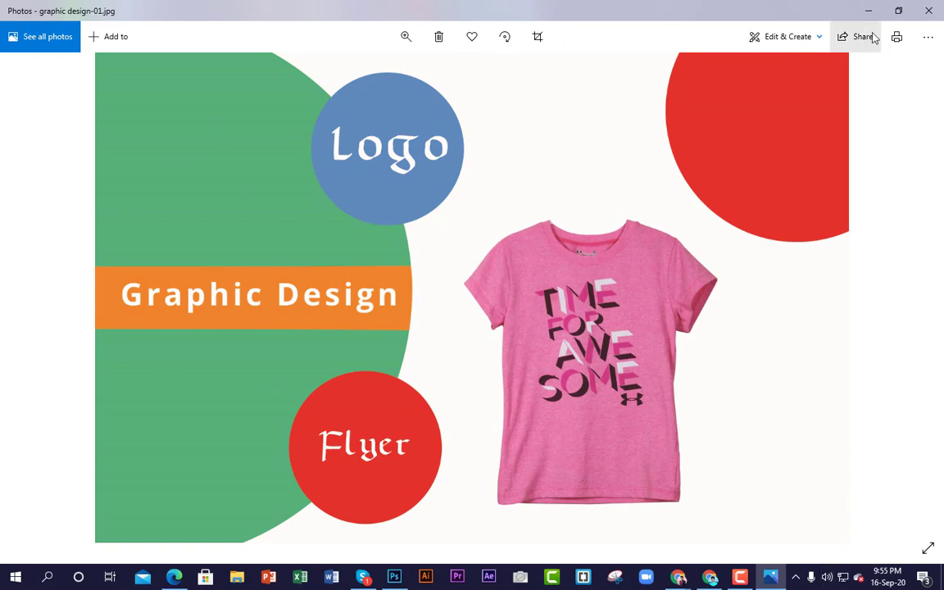
click(929, 11)
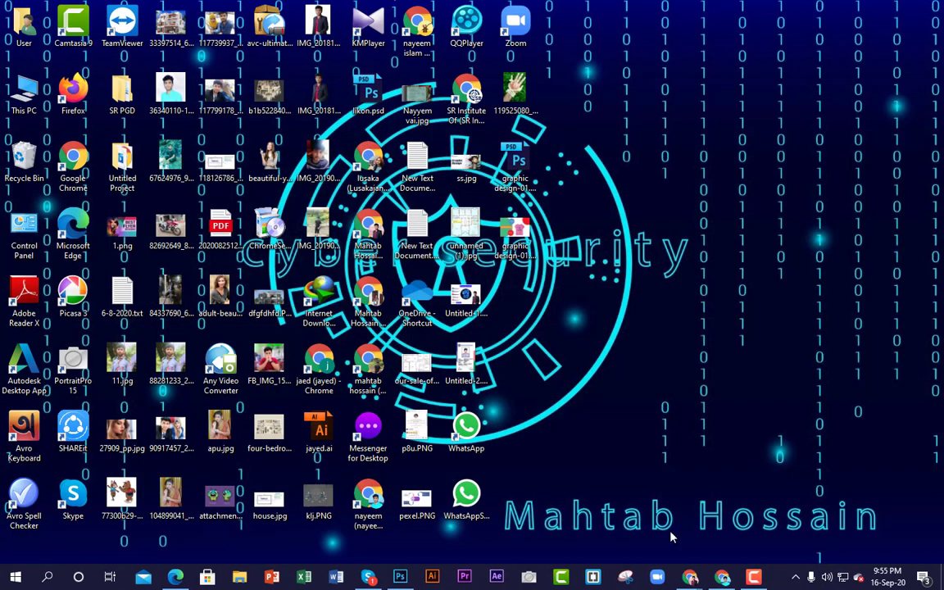
Switch back to Photoshop, move the pink T-shirt slightly up and to the right, and select Layer 3 copy.
click(400, 577)
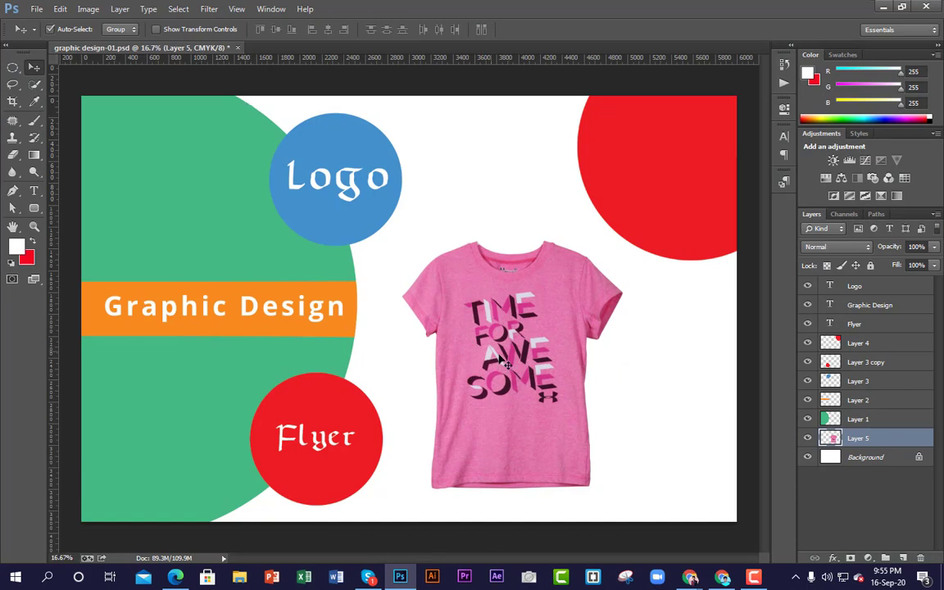
drag(456, 328, 516, 325)
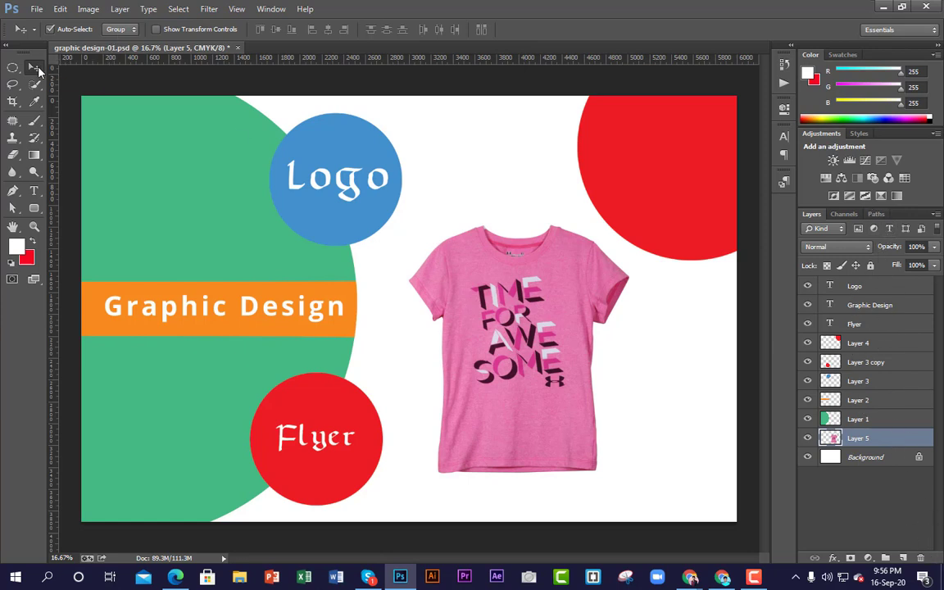
click(37, 8)
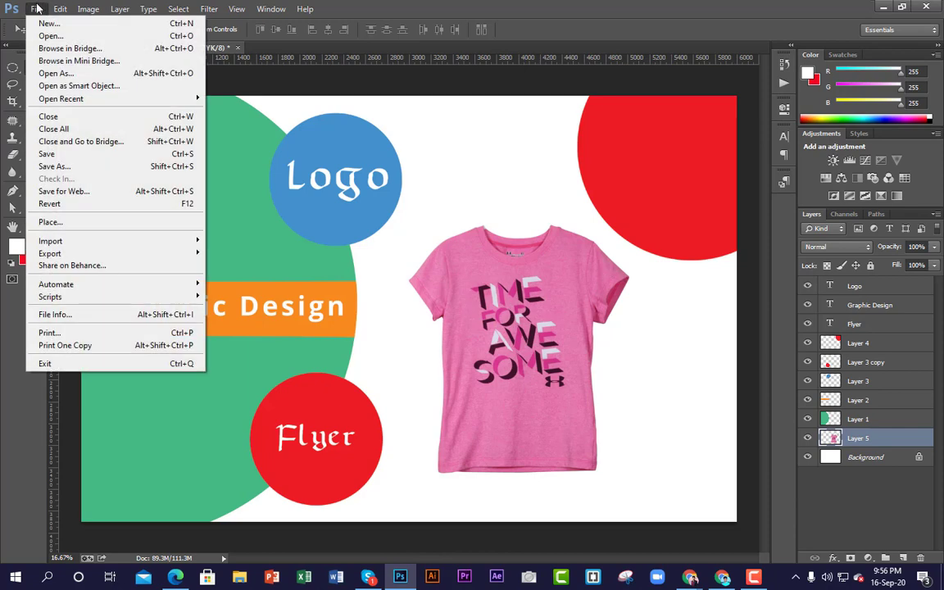
click(586, 4)
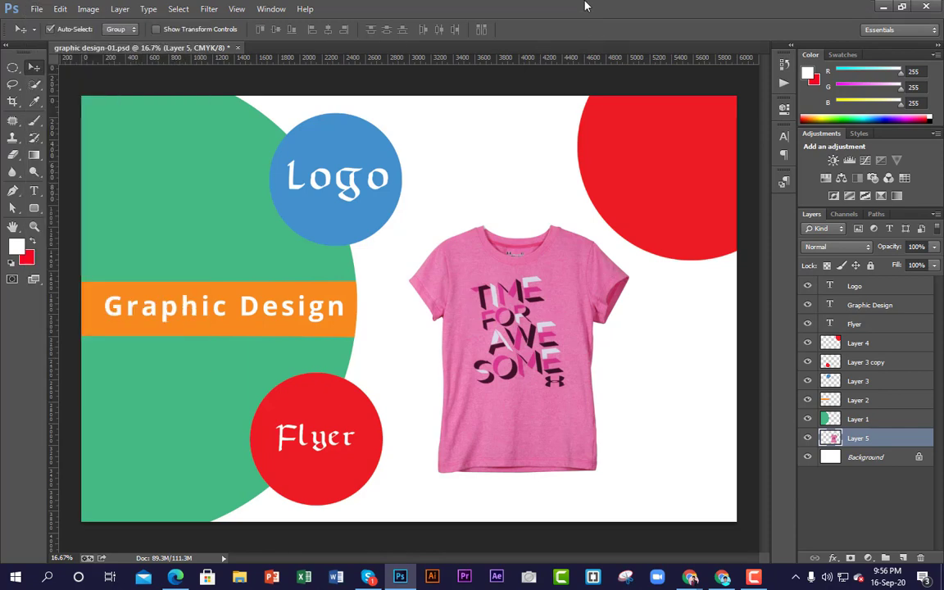
click(881, 367)
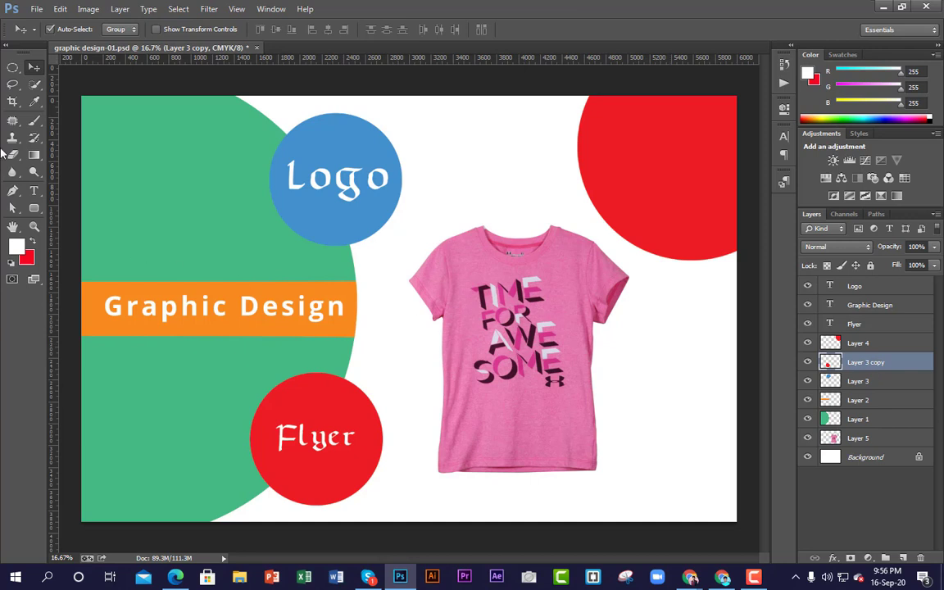
click(353, 154)
click(645, 148)
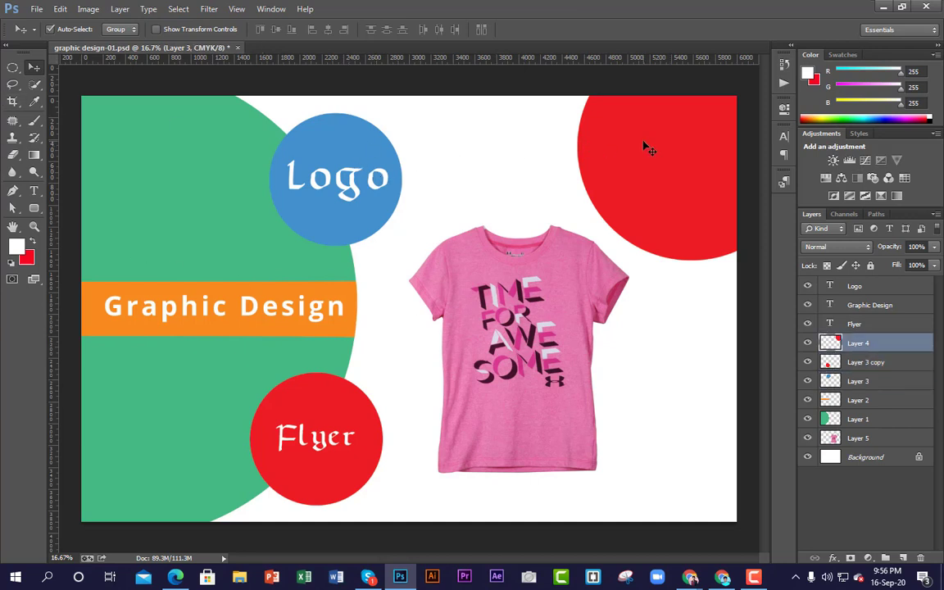
click(180, 259)
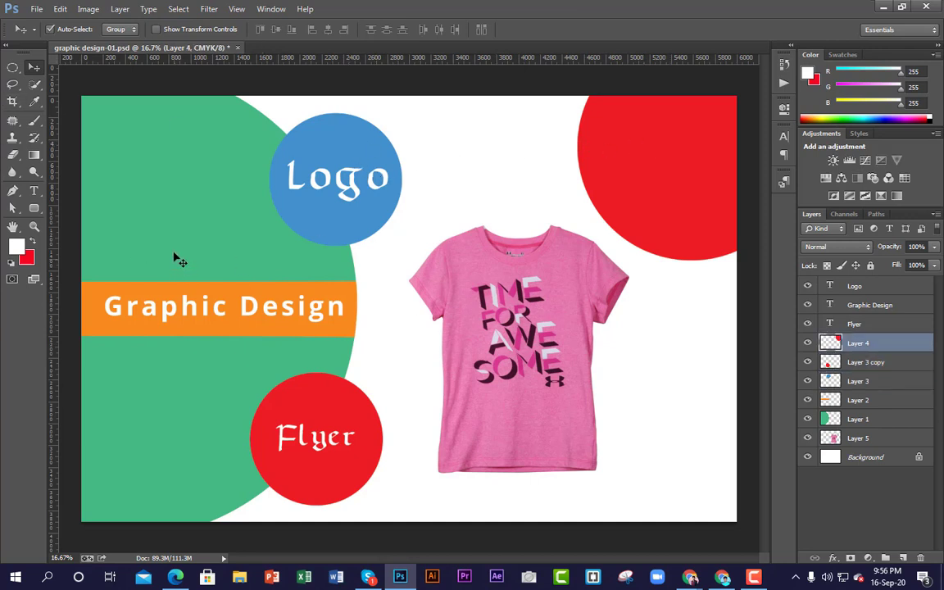
click(871, 505)
click(870, 284)
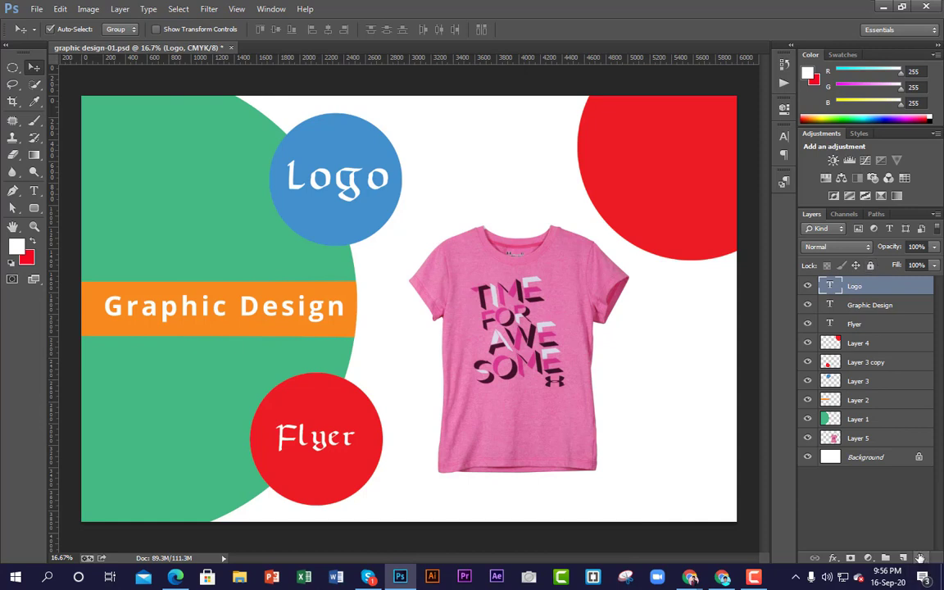
click(13, 69)
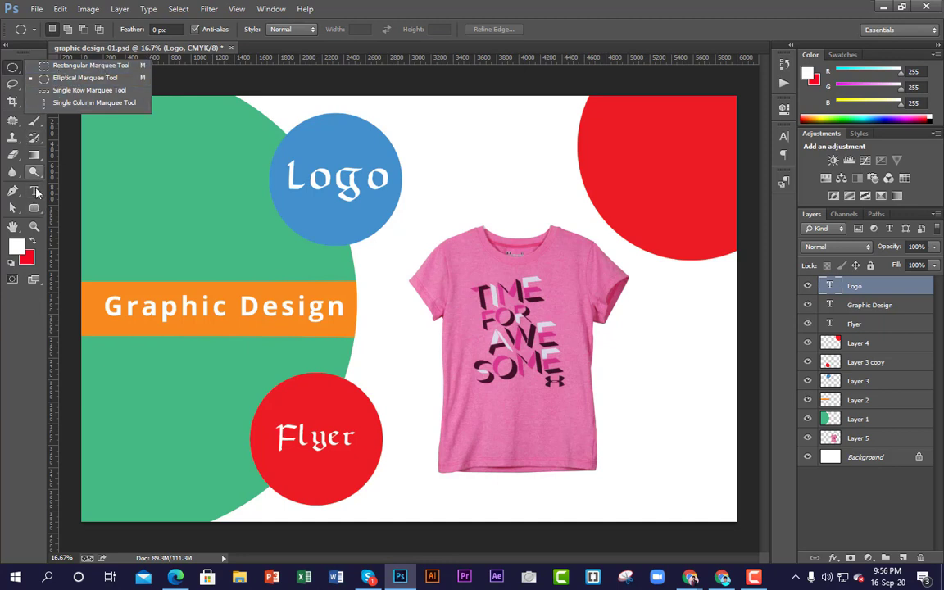
click(11, 73)
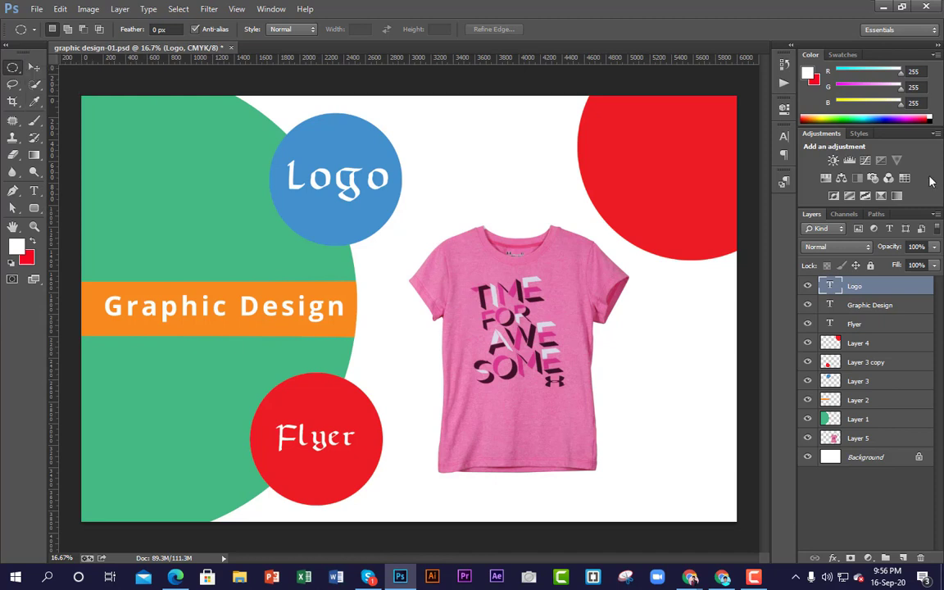
Move the pink T-shirt slightly right and down, away from the Graphic Design band.
ctrl+alt+click(382, 297)
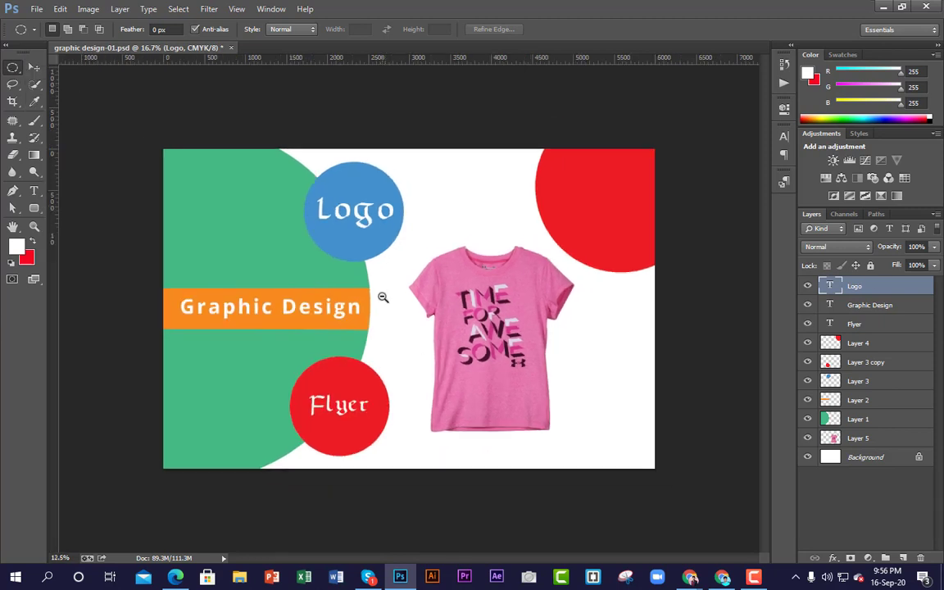
ctrl+alt+click(382, 297)
ctrl+click(431, 290)
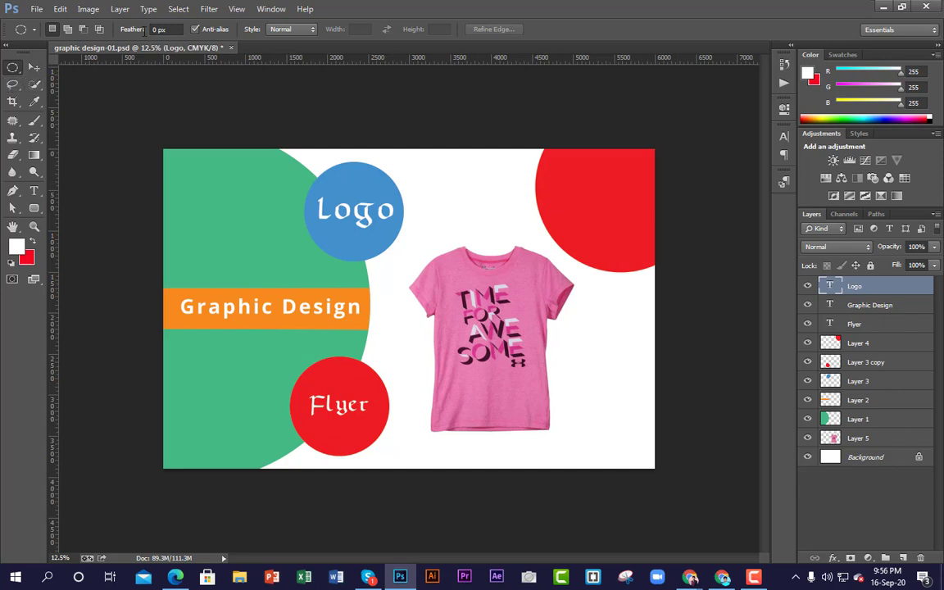
click(35, 68)
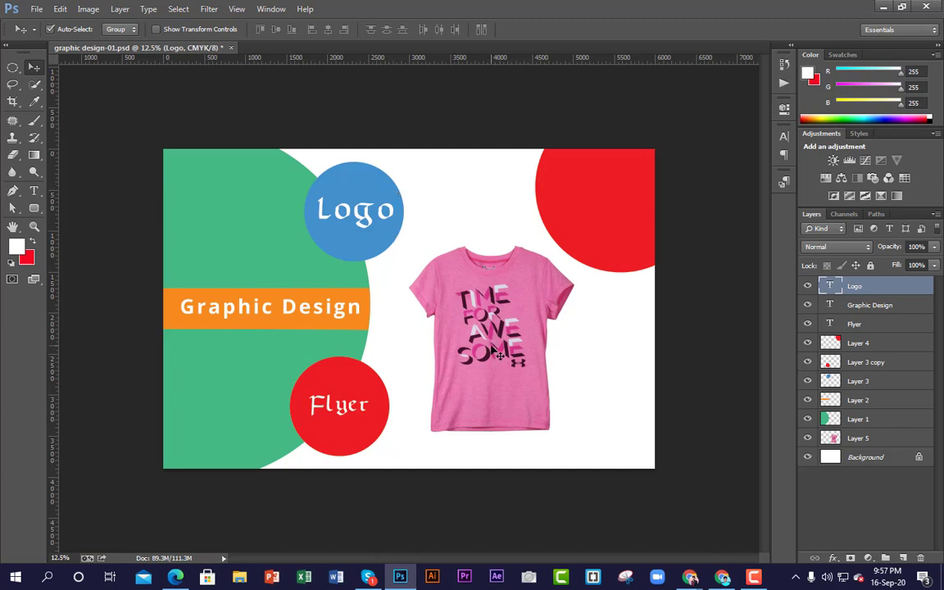
mouse_move(500, 354)
mouse_down()
mouse_move(522, 385)
mouse_move(523, 356)
mouse_move(488, 356)
mouse_move(471, 387)
mouse_move(506, 363)
mouse_move(489, 360)
mouse_move(501, 349)
mouse_move(469, 324)
mouse_move(506, 363)
mouse_up()
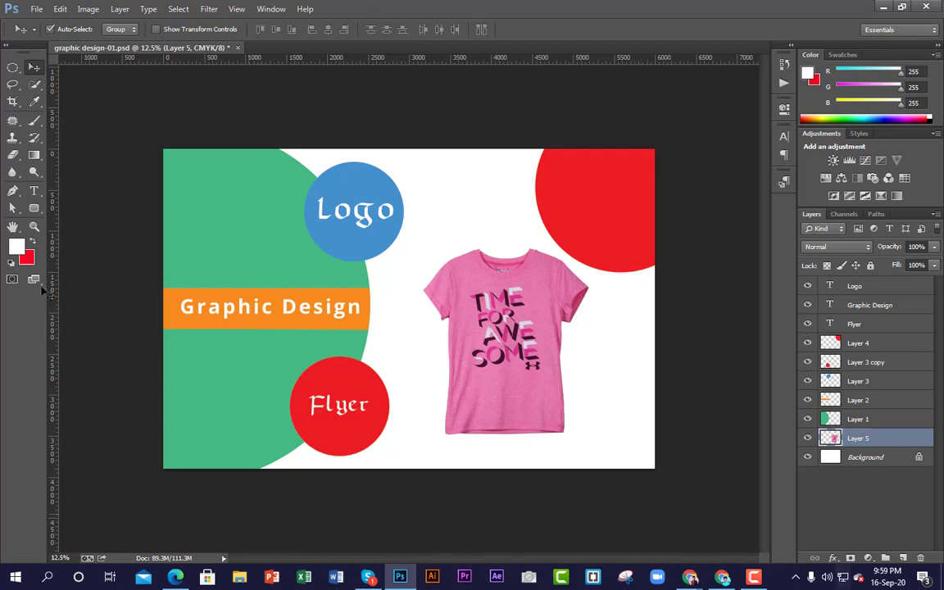
Create a new 20 x 13 inch document at 300 pixels/inch in 8-bit CMYK Color with a white background.
click(37, 9)
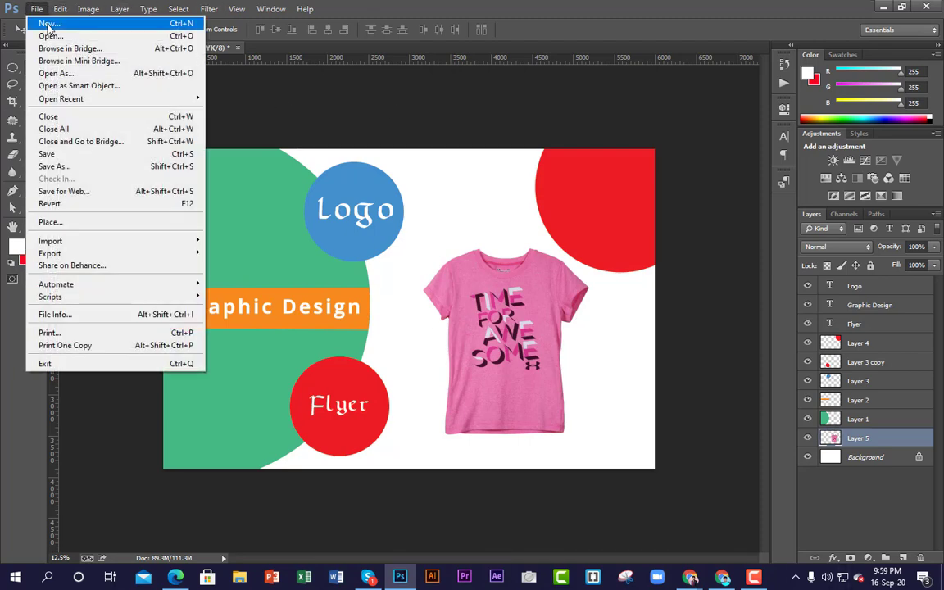
click(47, 25)
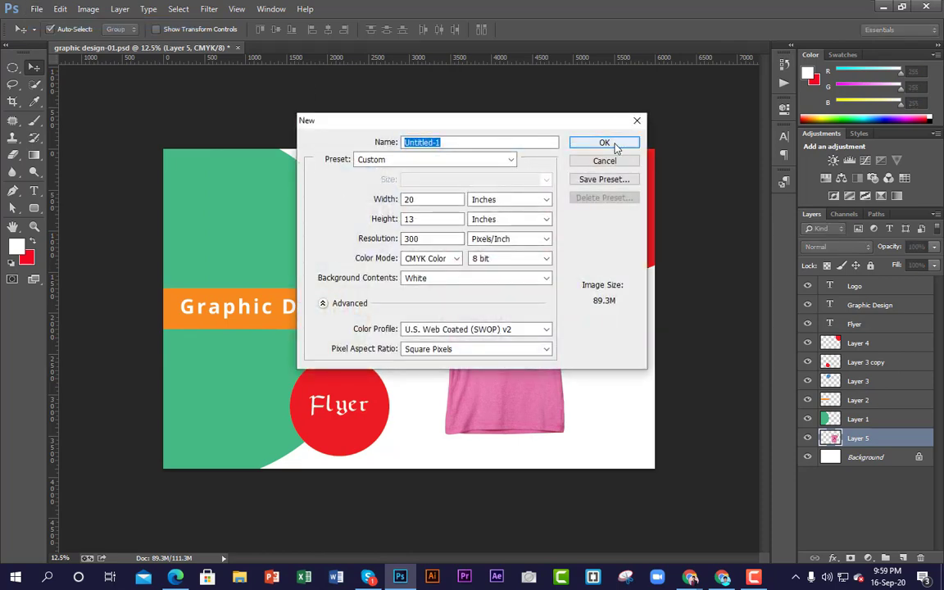
click(611, 145)
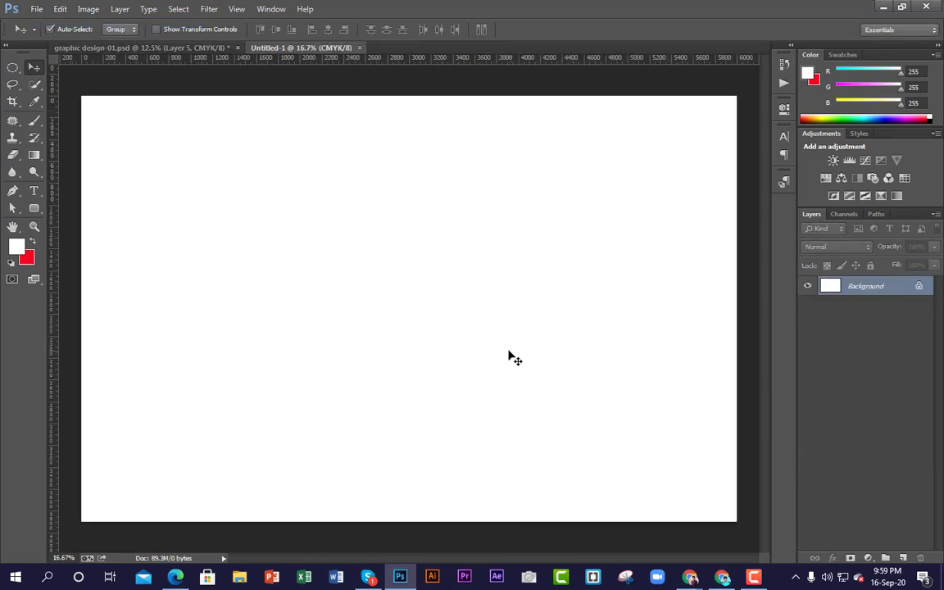
Make a rectangular selection about 4100 by 2000 px around the middle of the canvas and add a new layer for it.
alt+click(431, 319)
click(13, 68)
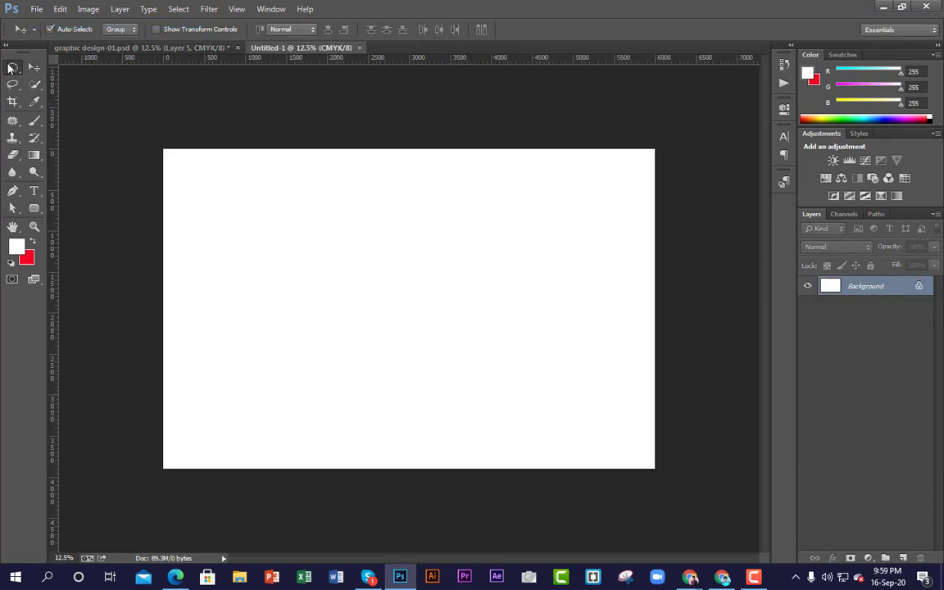
click(89, 65)
drag(269, 237, 606, 399)
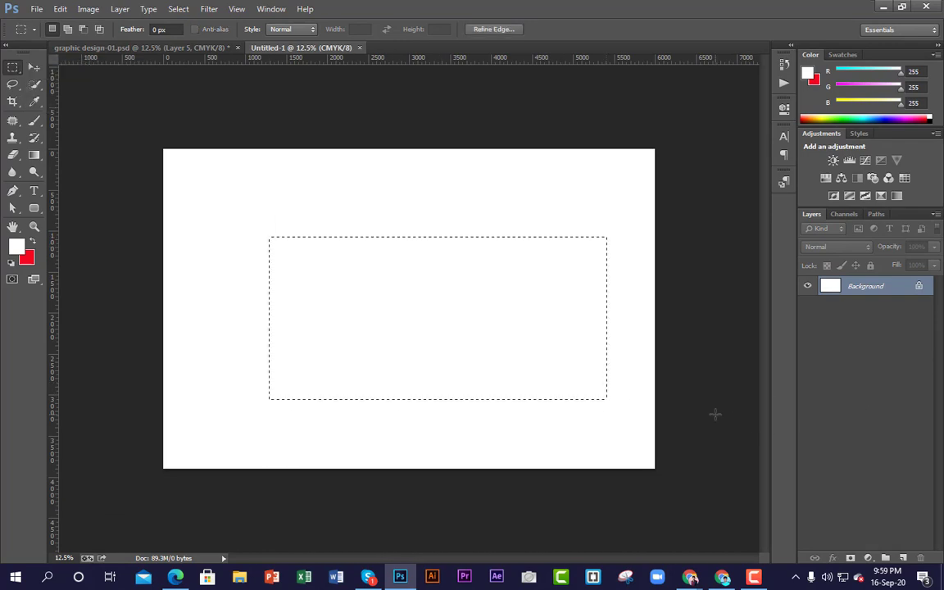
key(ctrl+shift+n)
key(Return)
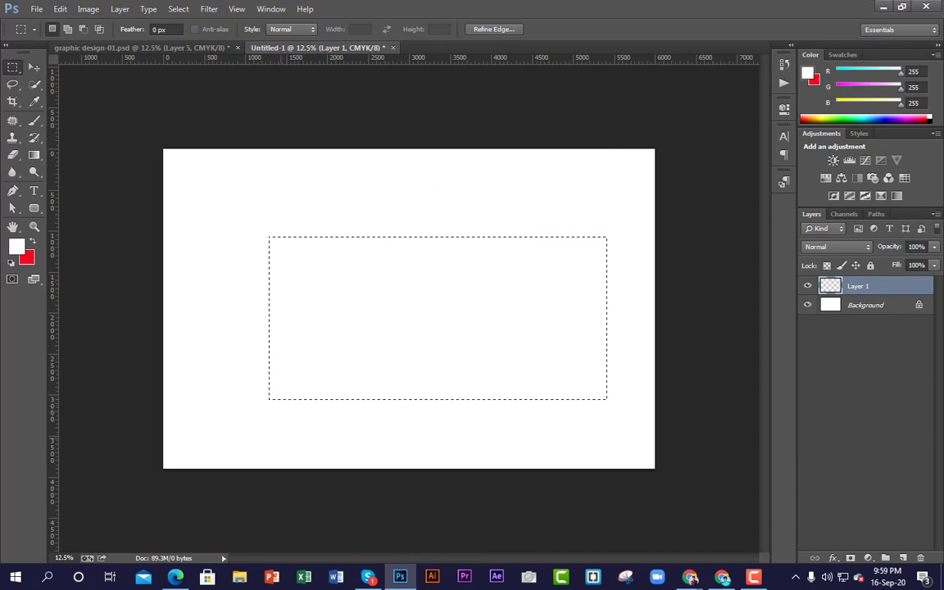
Set the foreground color to green 1aaf06, fill the rectangular selection with it, and deselect.
click(15, 246)
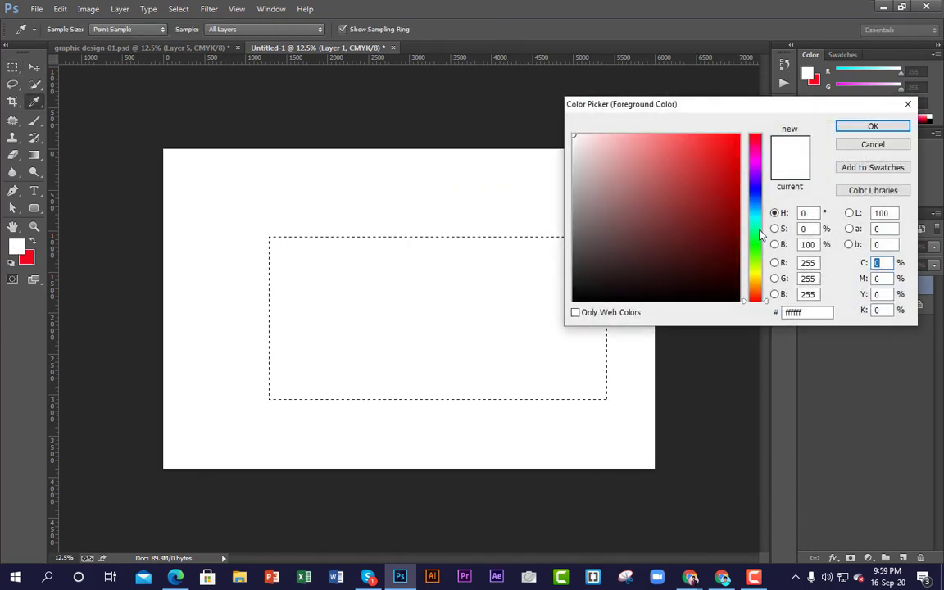
click(759, 251)
click(716, 186)
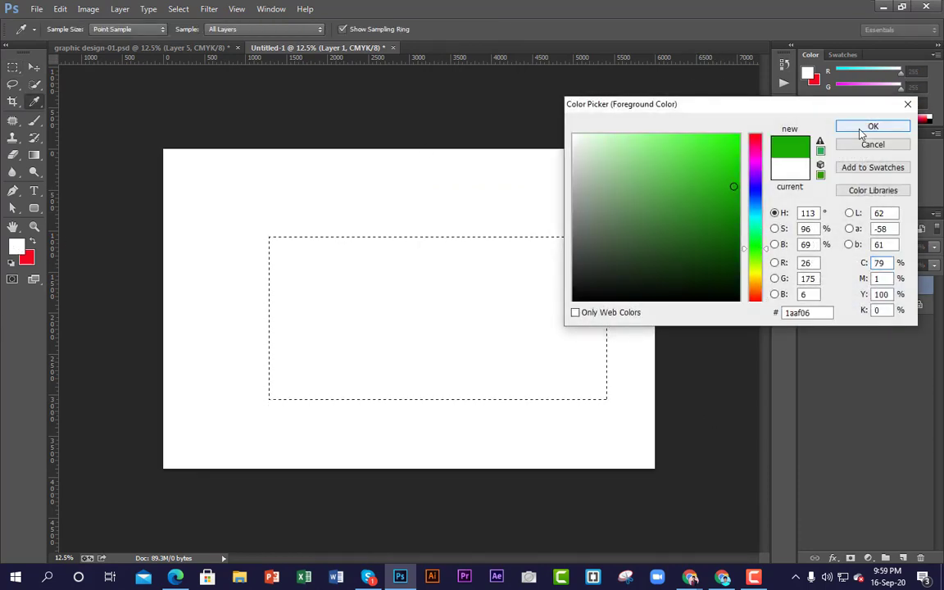
click(871, 128)
key(alt+BackSpace)
key(ctrl+d)
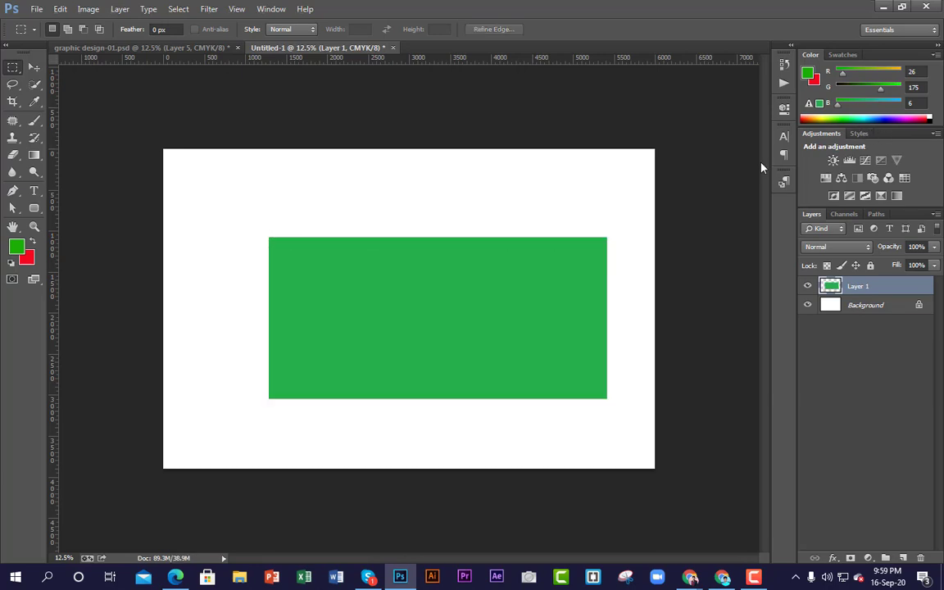
Make a circular selection about 1280 px wide inside the green rectangle, fill it with the red background color on a new layer, and deselect.
drag(19, 73, 57, 73)
drag(424, 315, 483, 367)
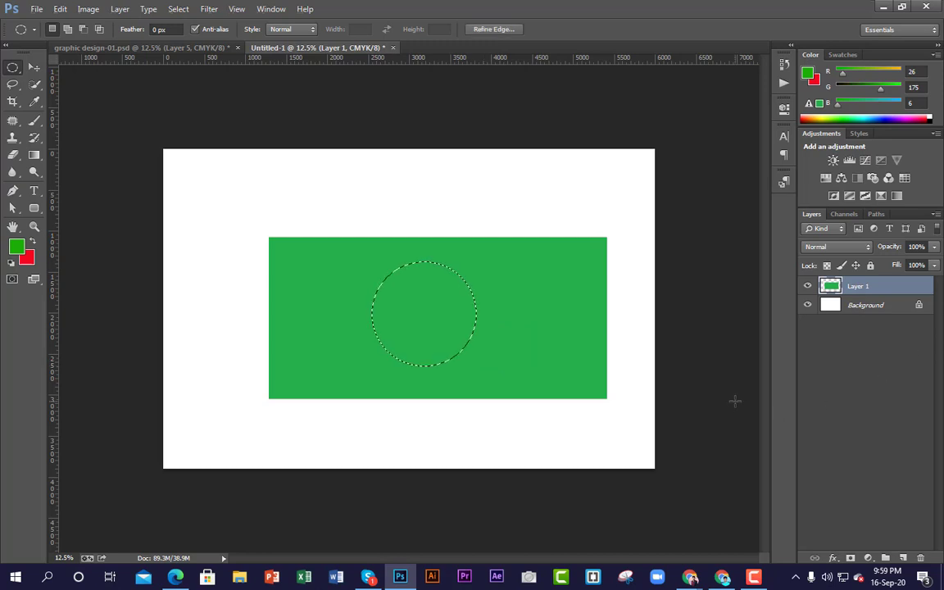
key(ctrl+shift+n)
key(Return)
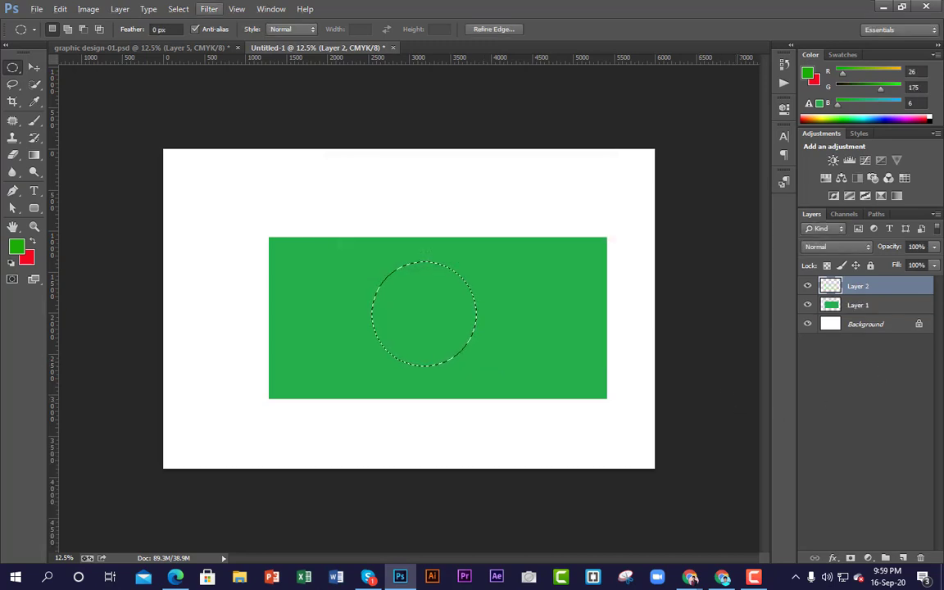
key(ctrl+BackSpace)
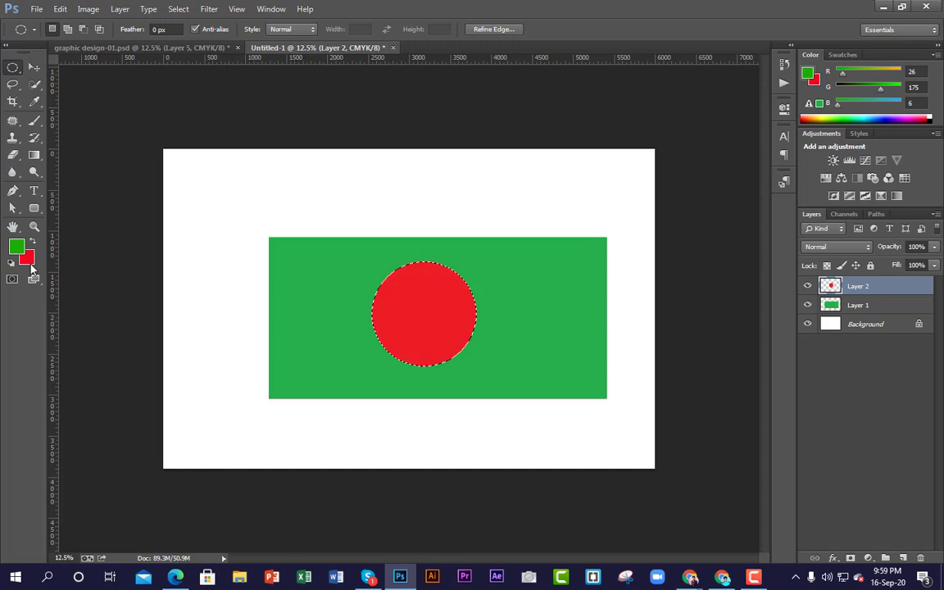
key(ctrl+d)
Move the red circle toward the center of the green rectangle and shift both shapes together slightly up and left.
click(35, 67)
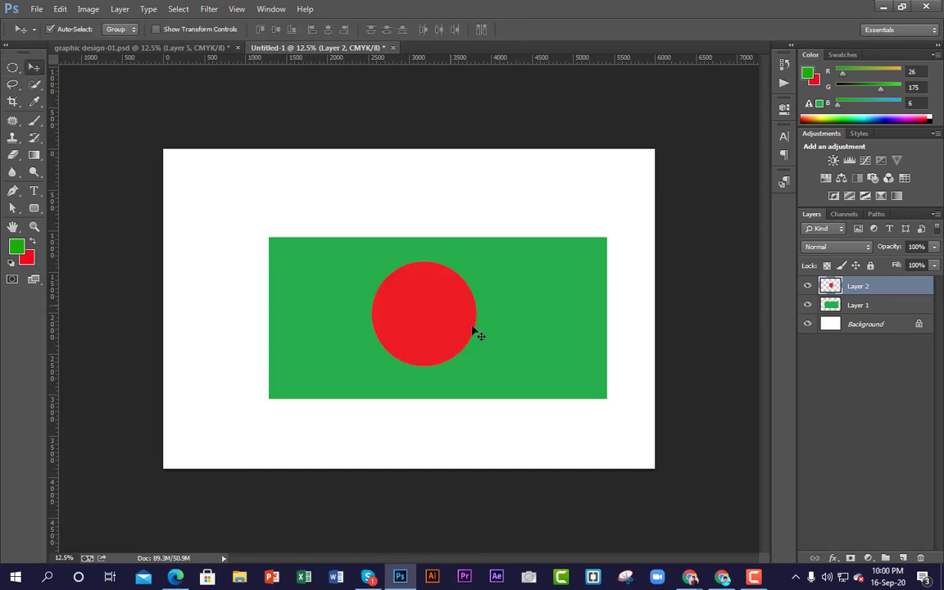
drag(451, 322, 473, 329)
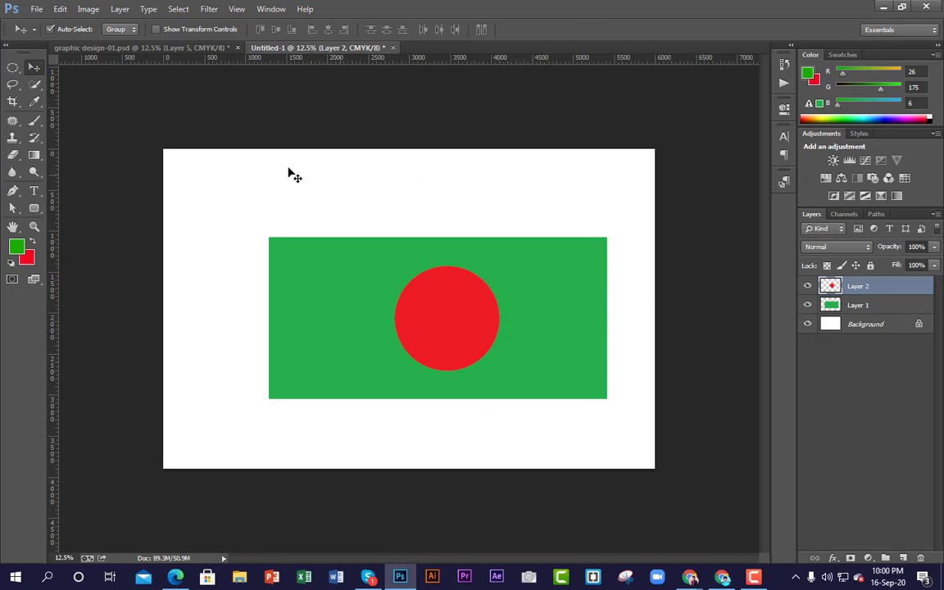
drag(331, 169, 605, 385)
drag(586, 351, 570, 332)
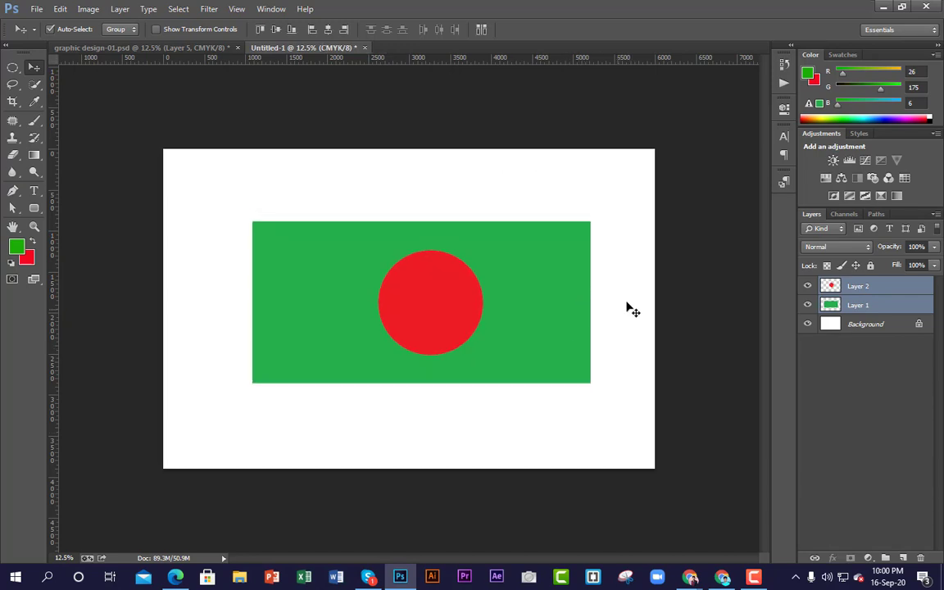
click(349, 218)
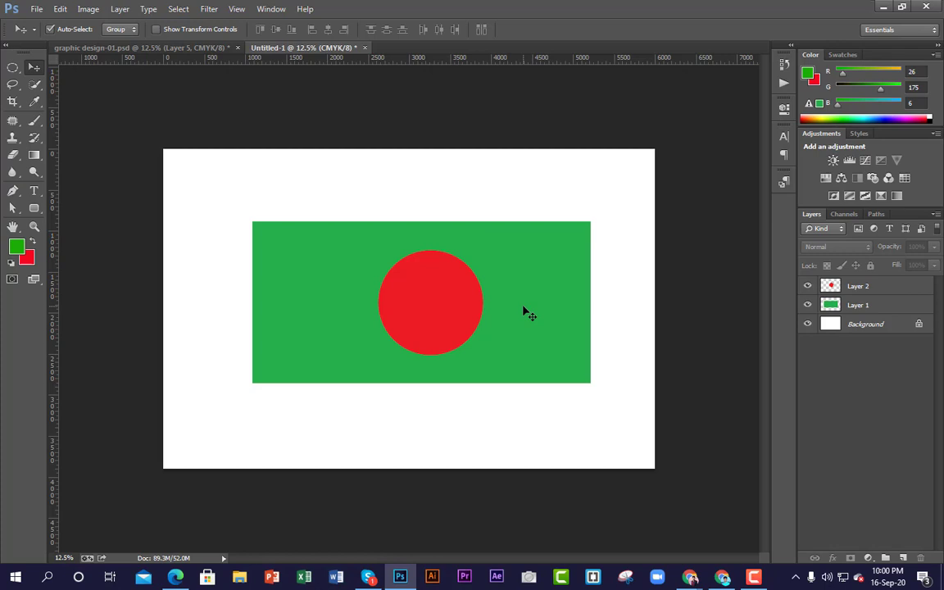
Scale the green rectangle on Layer 1 proportionally about its center to 123.84% with Free Transform.
click(882, 310)
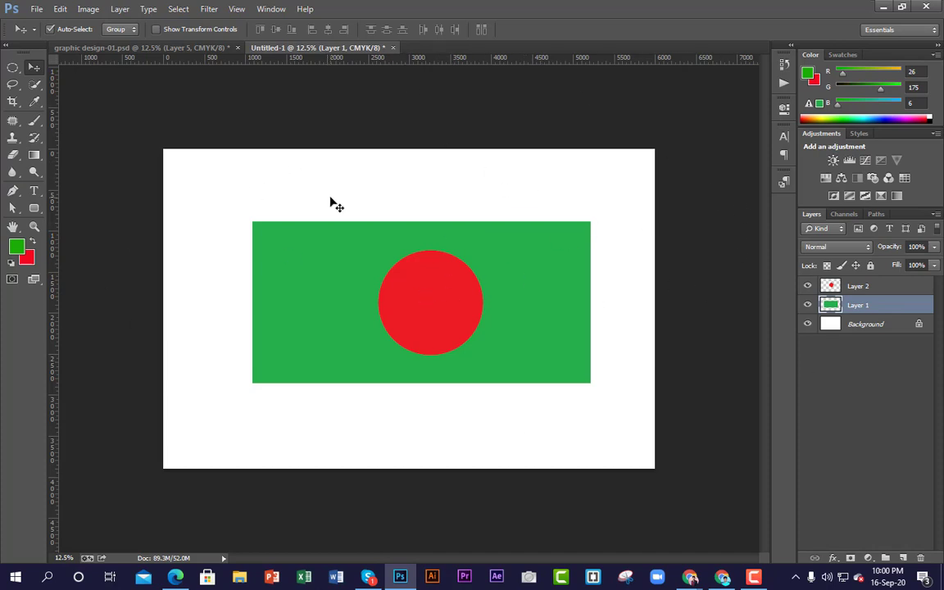
key(ctrl+t)
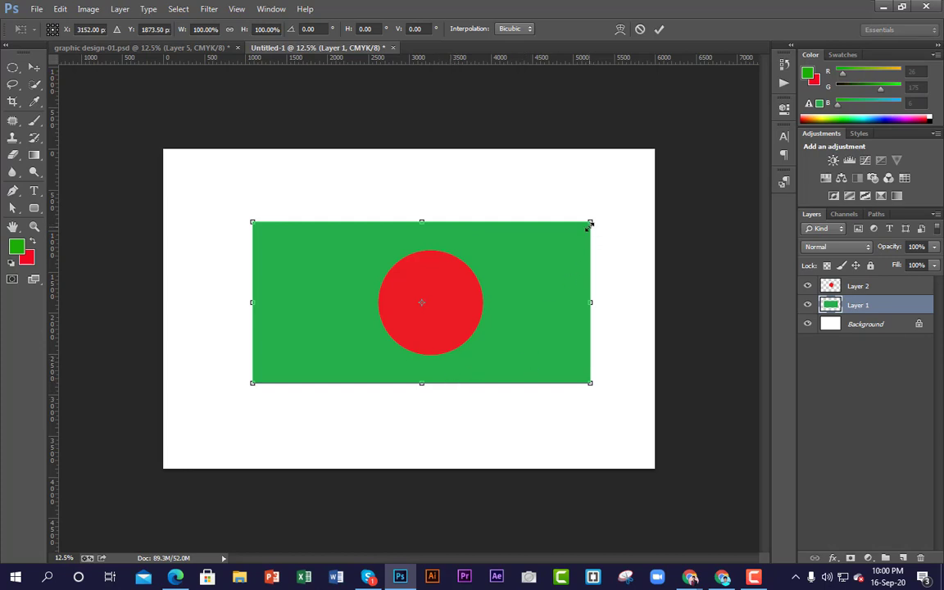
drag(591, 219, 560, 323)
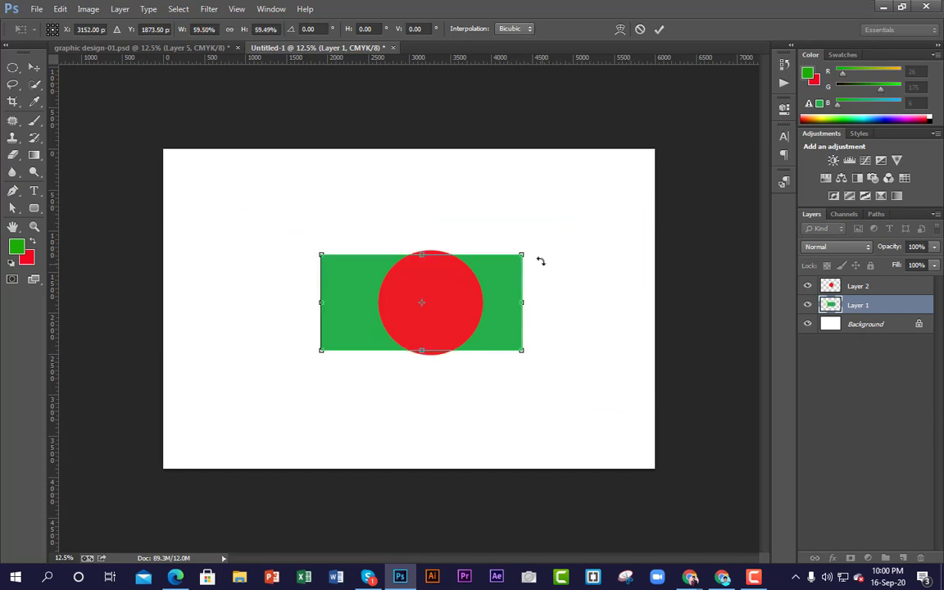
drag(523, 252, 622, 178)
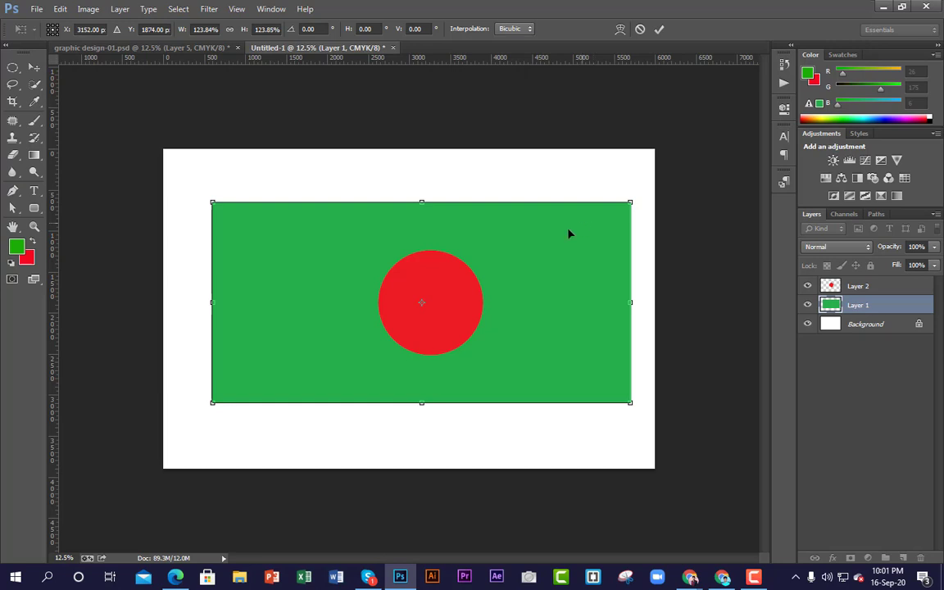
Warp the green rectangle into a waving flag with its outer edge curved inward, apply it, and recenter the red circle on it.
right_click(487, 215)
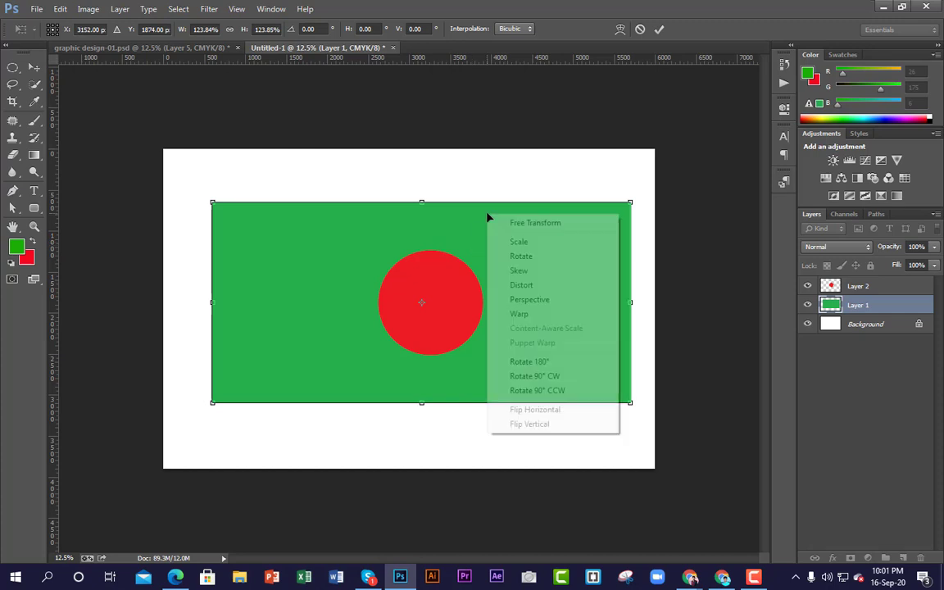
click(520, 314)
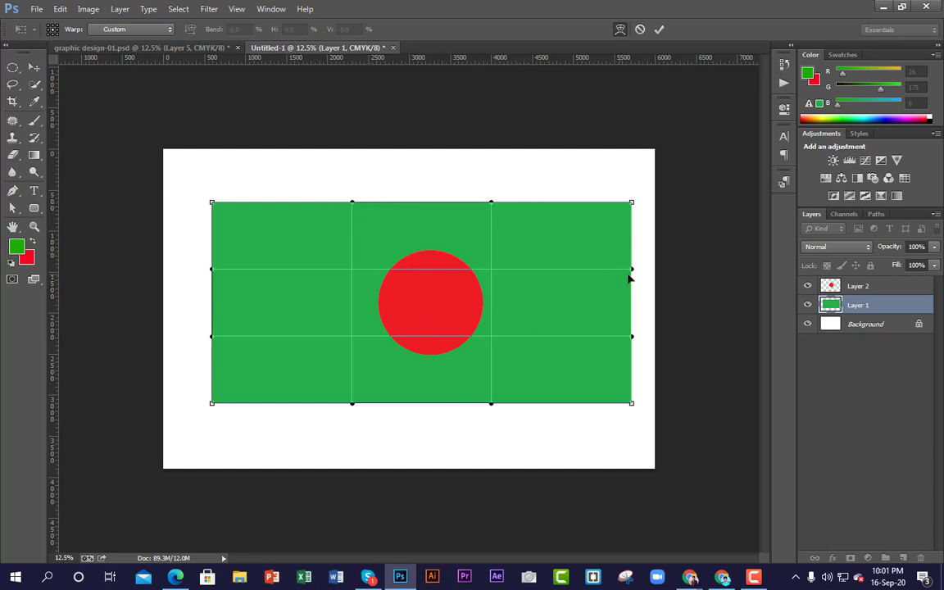
drag(633, 269, 557, 299)
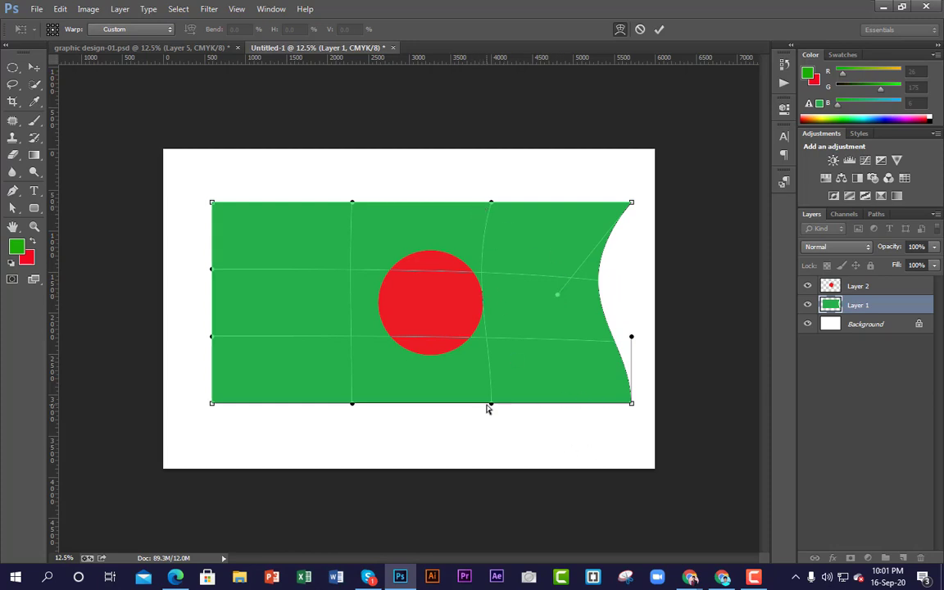
drag(490, 203, 482, 145)
drag(491, 404, 489, 337)
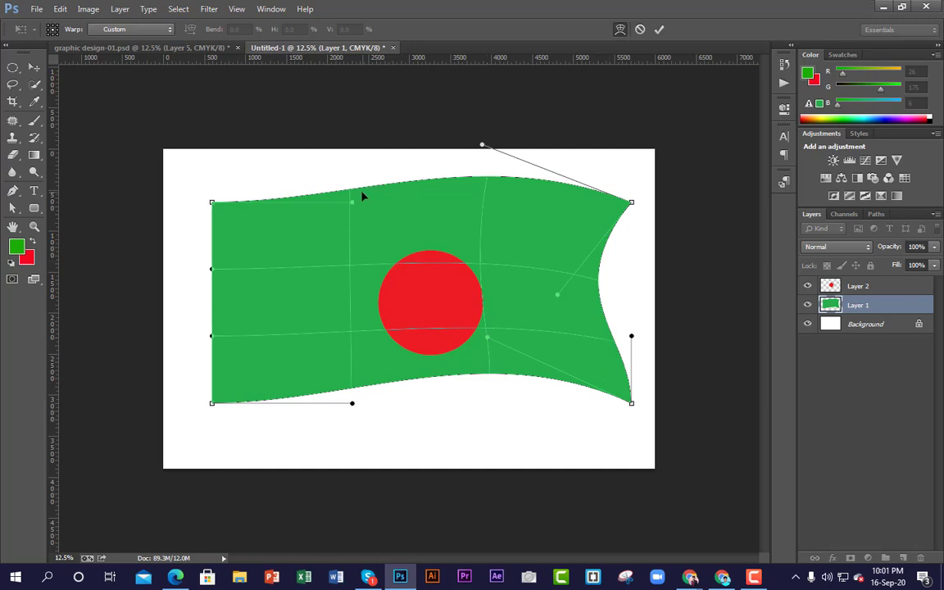
drag(353, 205, 356, 229)
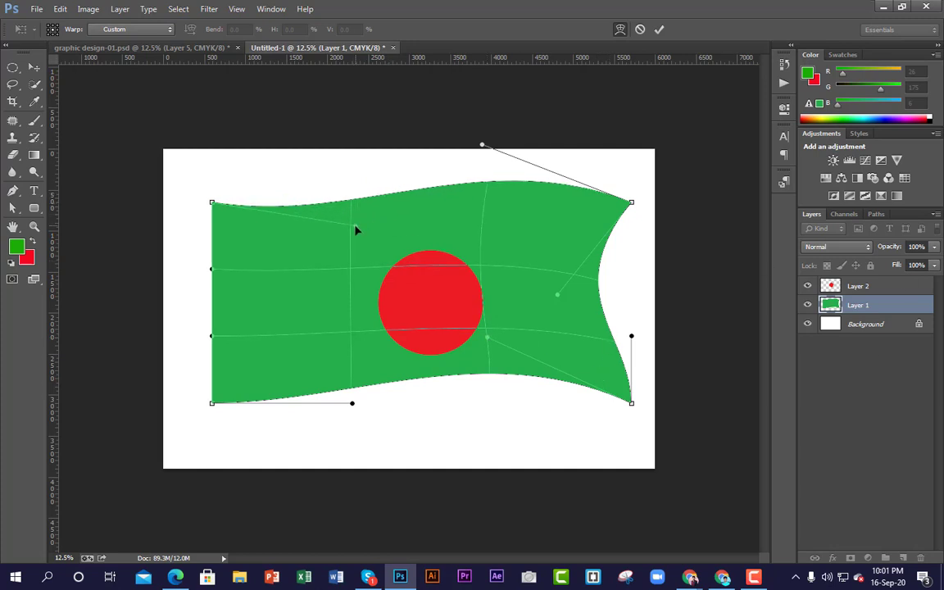
drag(352, 404, 350, 440)
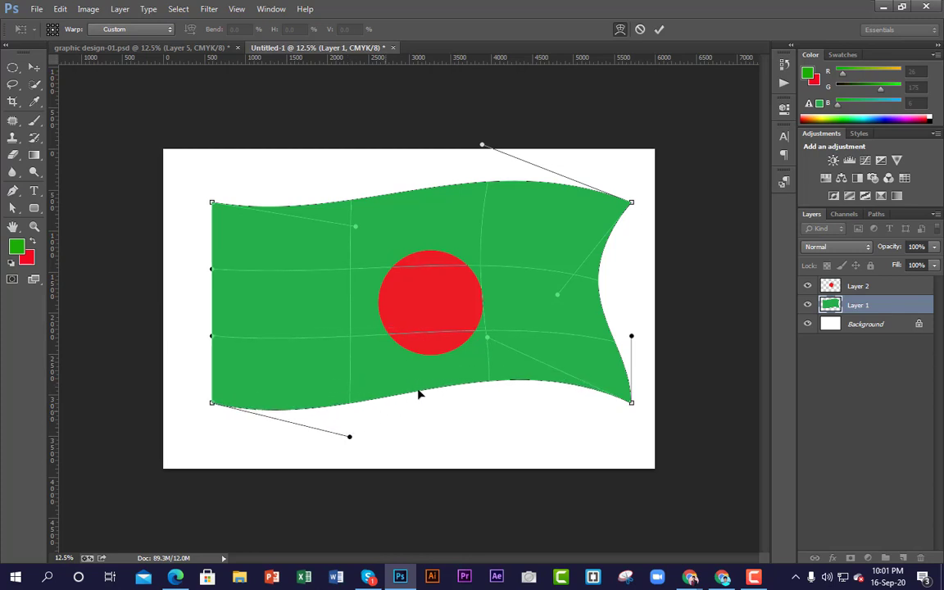
drag(489, 337, 487, 318)
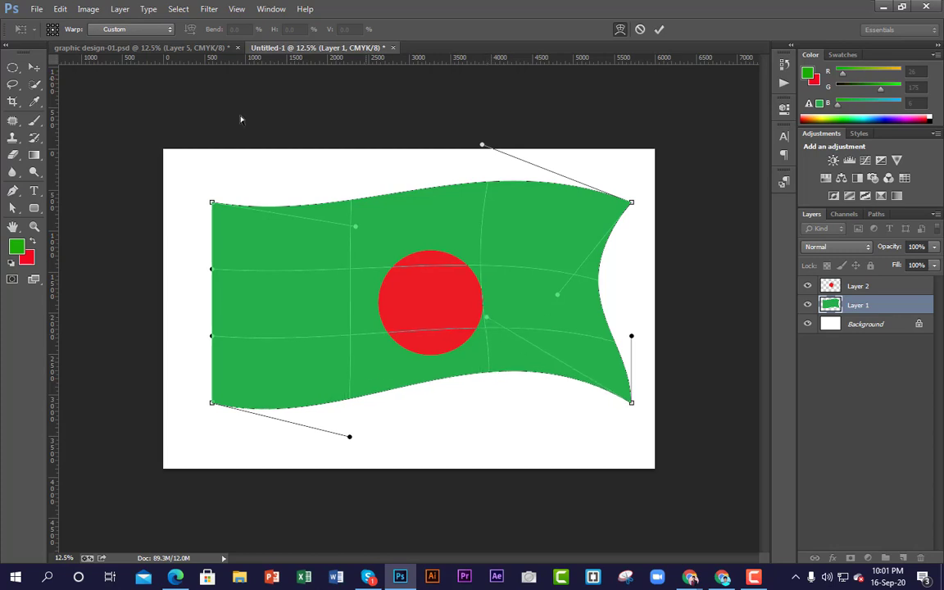
click(660, 30)
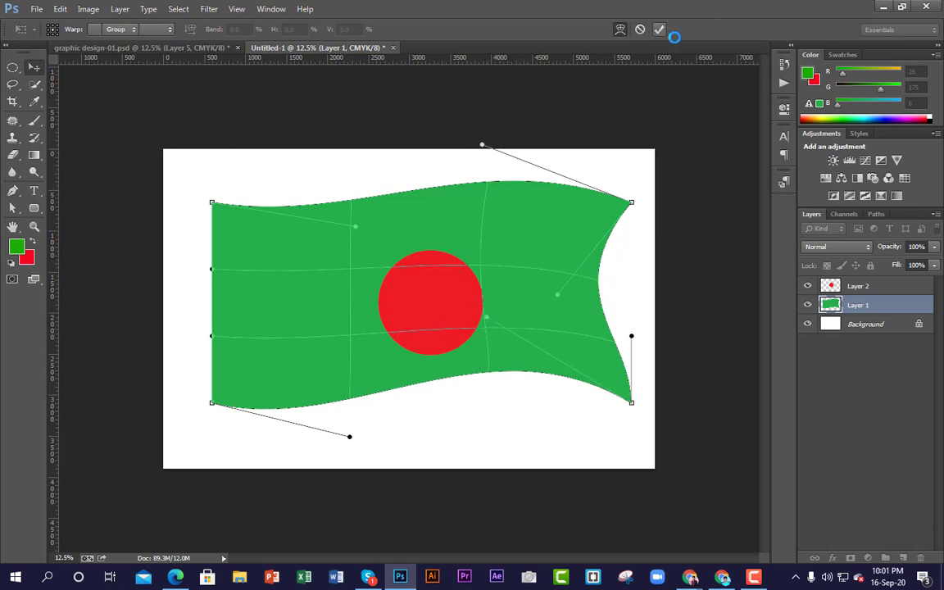
drag(447, 299, 419, 286)
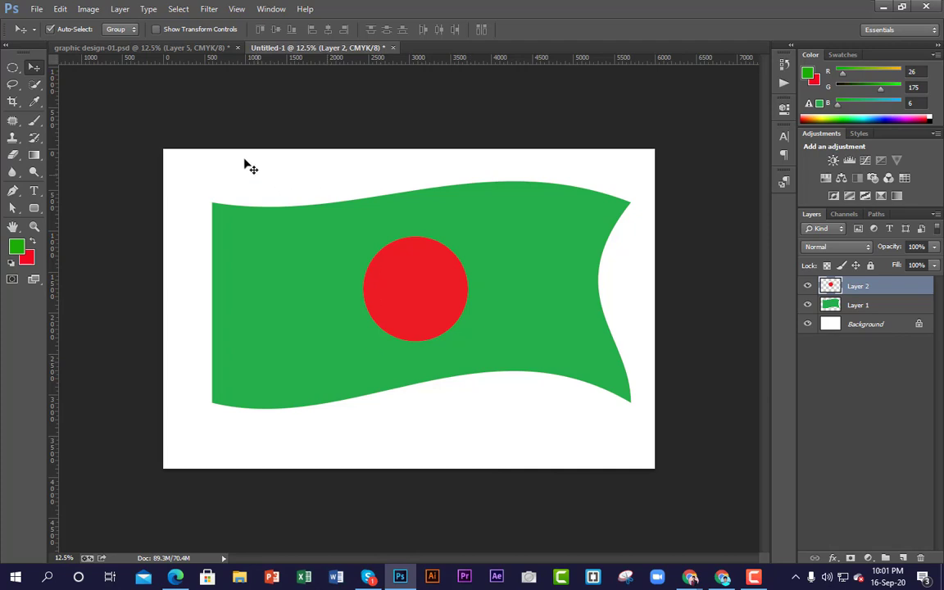
Select the circle and flag layers together and delete both.
drag(244, 154, 677, 453)
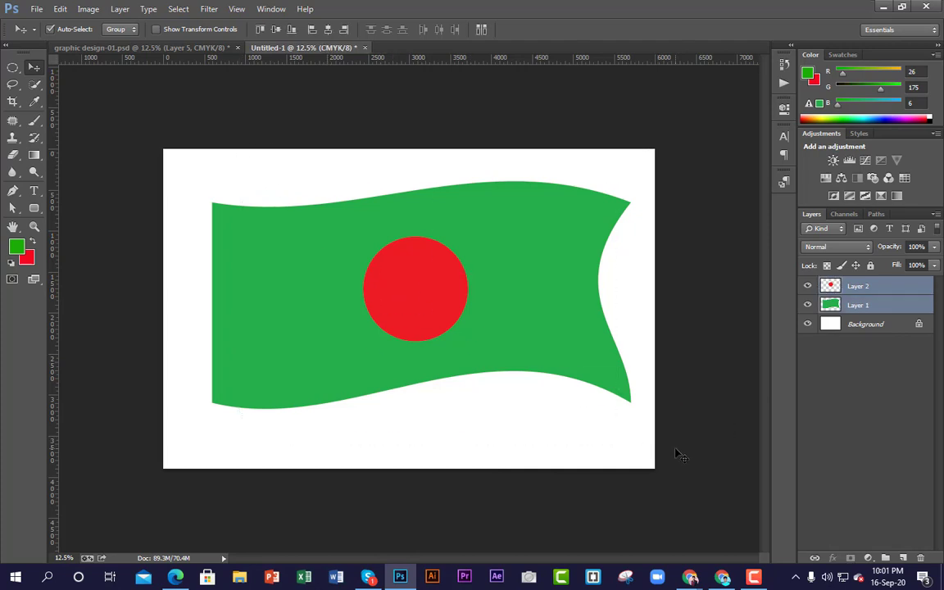
key(Delete)
Draw a red circle about 1520 px wide on a new layer, deselect it, and move it to the canvas center.
click(13, 68)
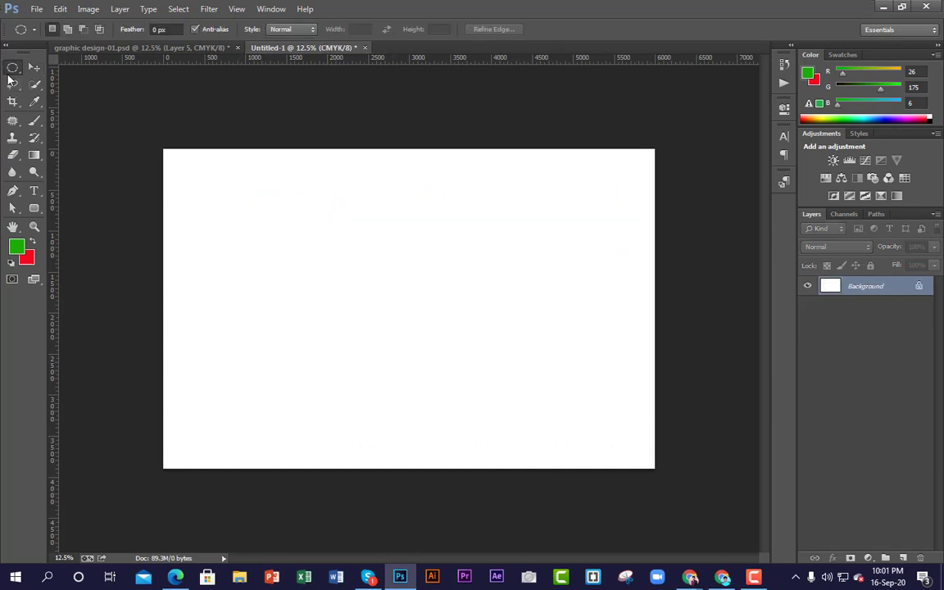
drag(357, 255, 426, 324)
key(ctrl+shift+n)
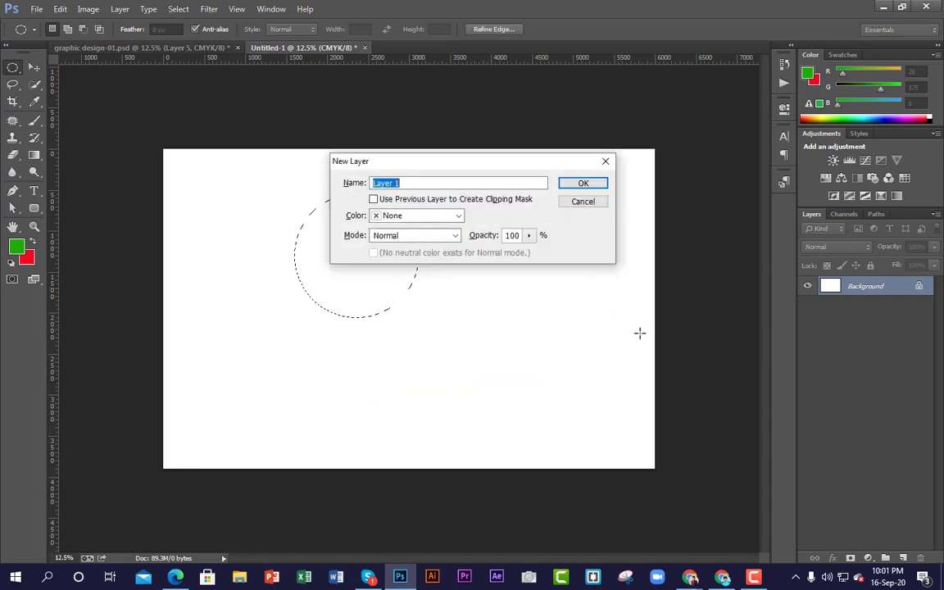
key(Return)
key(ctrl+BackSpace)
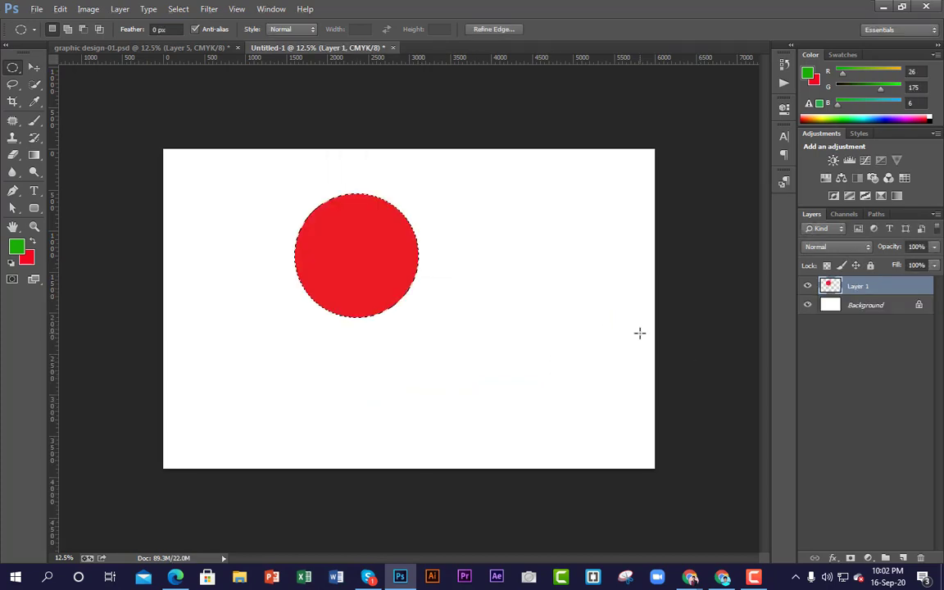
key(ctrl+d)
click(35, 68)
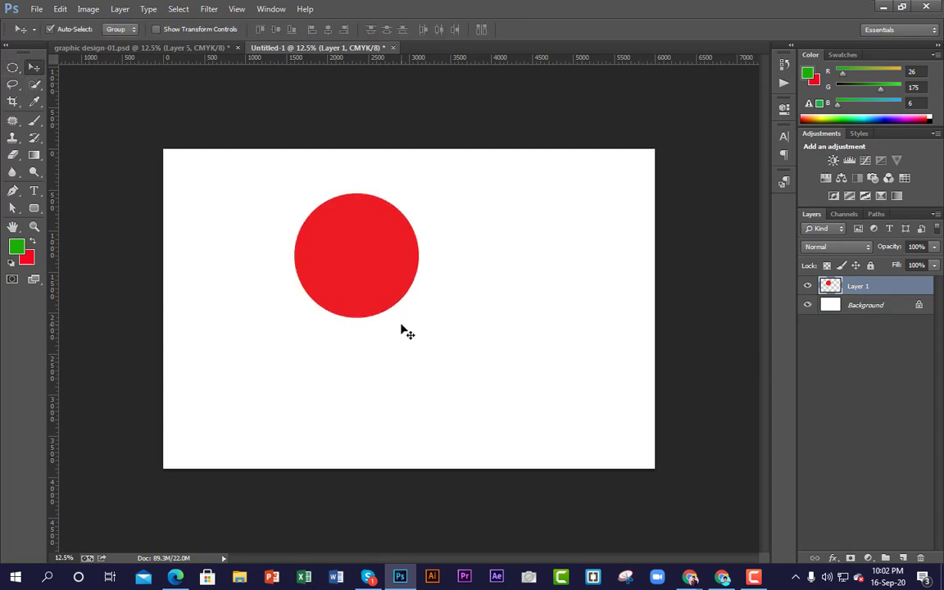
drag(377, 264, 428, 314)
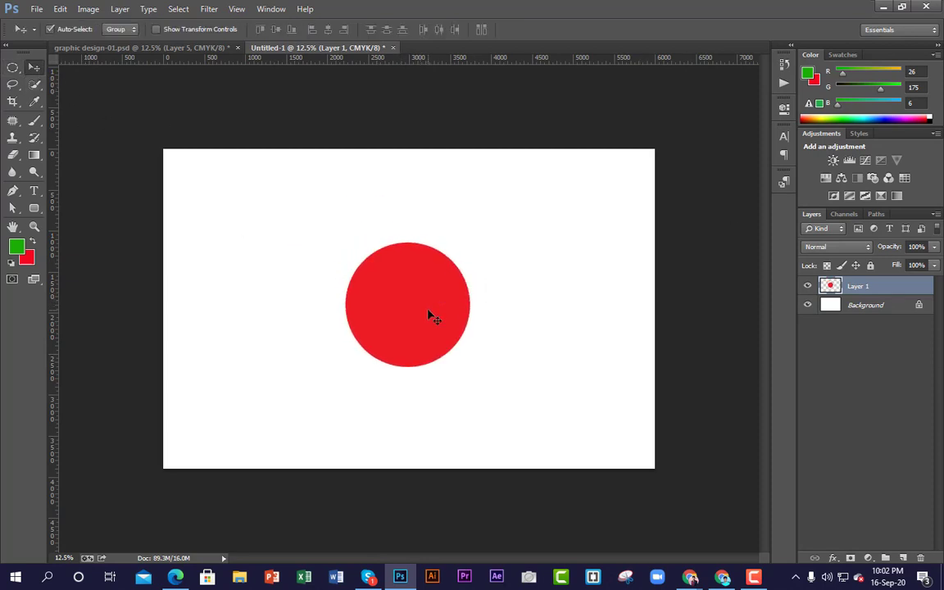
Warp the red circle into a teardrop by pulling its upper edge up to a point and its left side inward, and apply it.
key(ctrl+t)
right_click(417, 306)
click(469, 410)
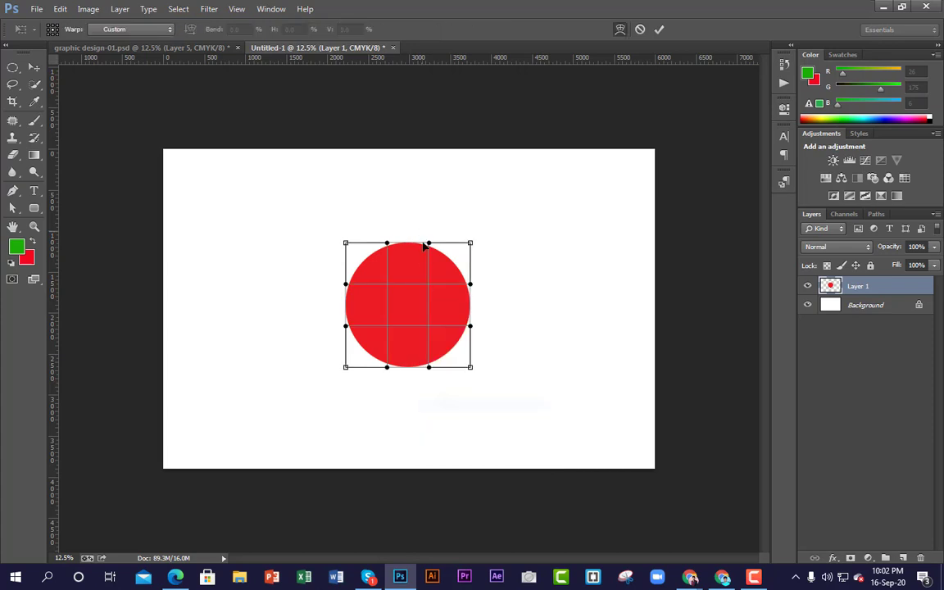
drag(388, 245, 397, 67)
drag(427, 244, 404, 298)
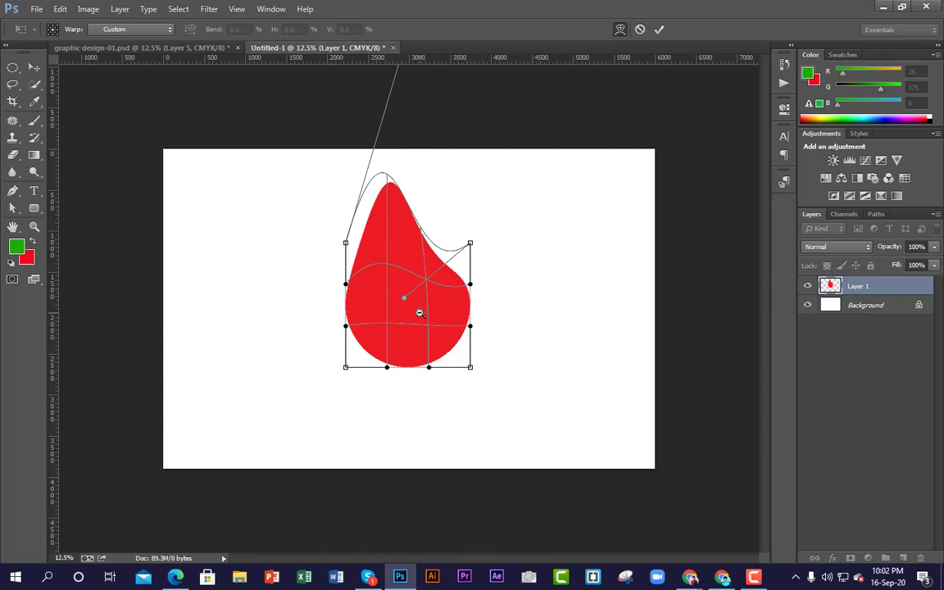
alt+click(418, 313)
mouse_move(403, 145)
mouse_down()
mouse_move(400, 98)
mouse_move(404, 143)
mouse_up()
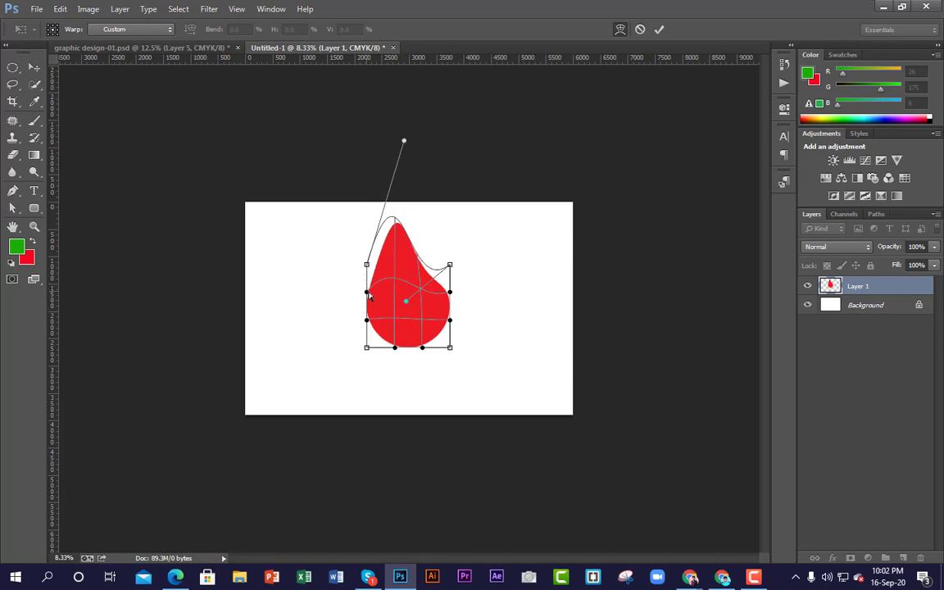
mouse_move(368, 296)
mouse_down()
mouse_move(384, 316)
mouse_move(387, 297)
mouse_up()
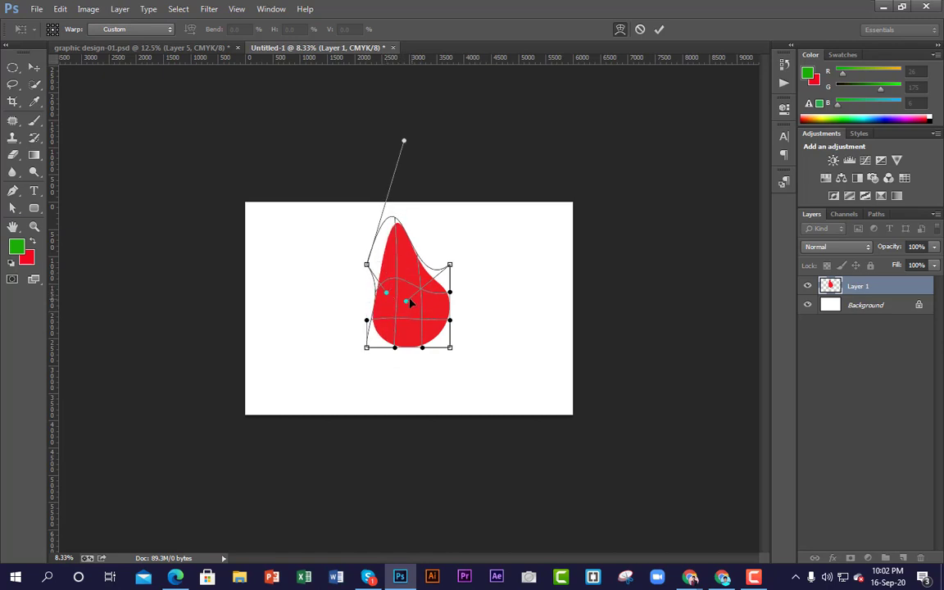
key(Return)
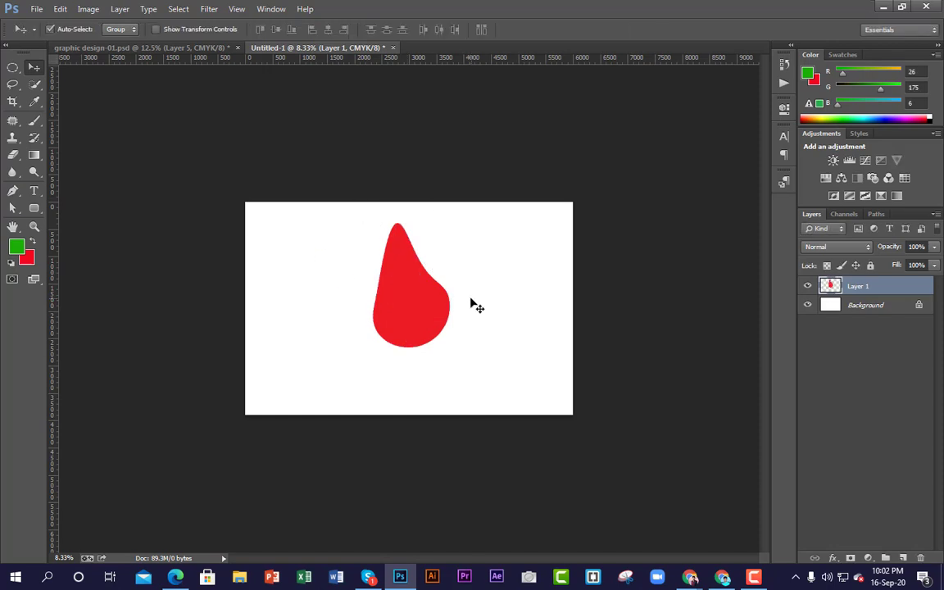
Move the red teardrop slightly down and scale it down proportionally about its center with Free Transform.
drag(395, 327, 396, 340)
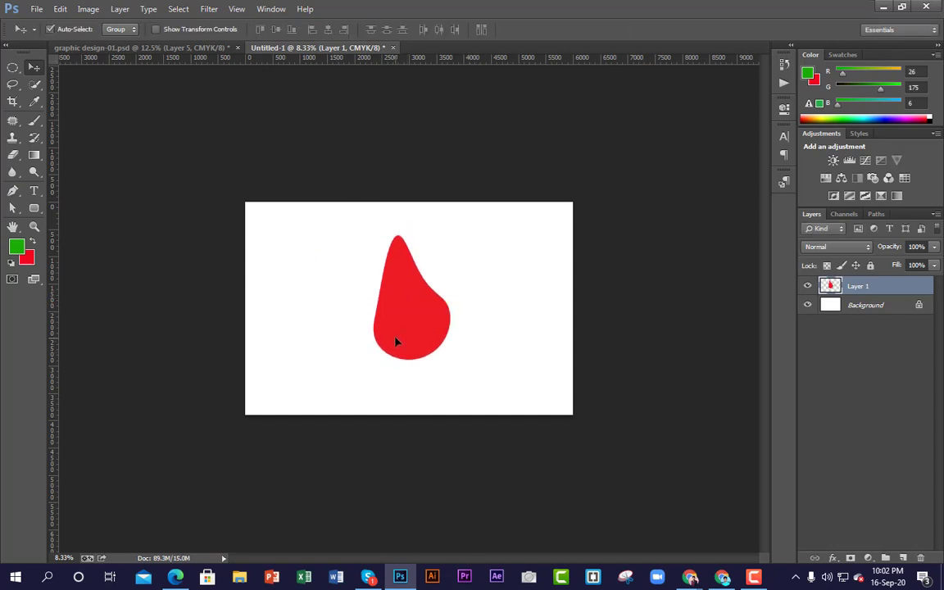
key(ctrl+t)
drag(450, 236, 445, 248)
key(Return)
Delete the red teardrop's layer.
ctrl+click(430, 307)
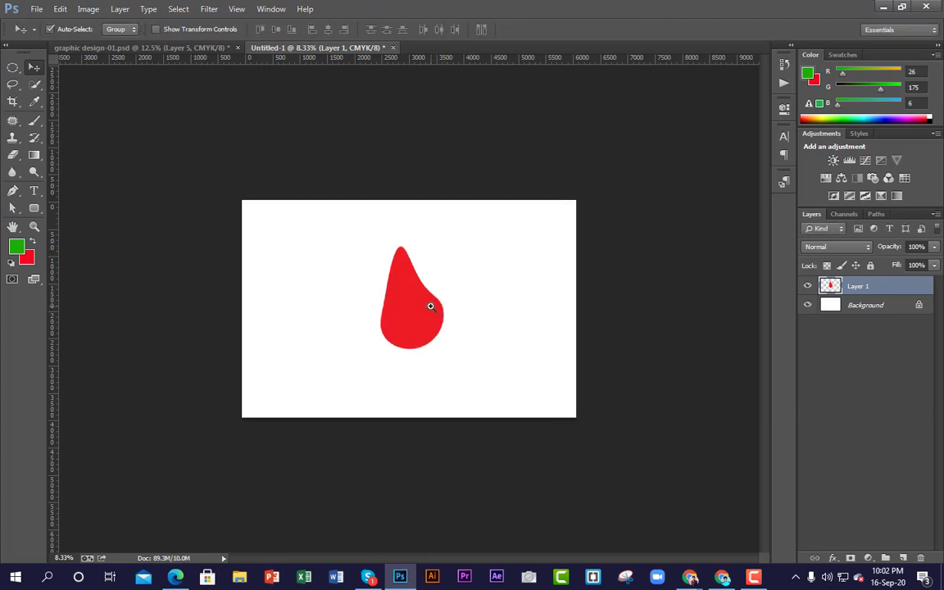
ctrl+click(431, 307)
ctrl+alt+click(431, 308)
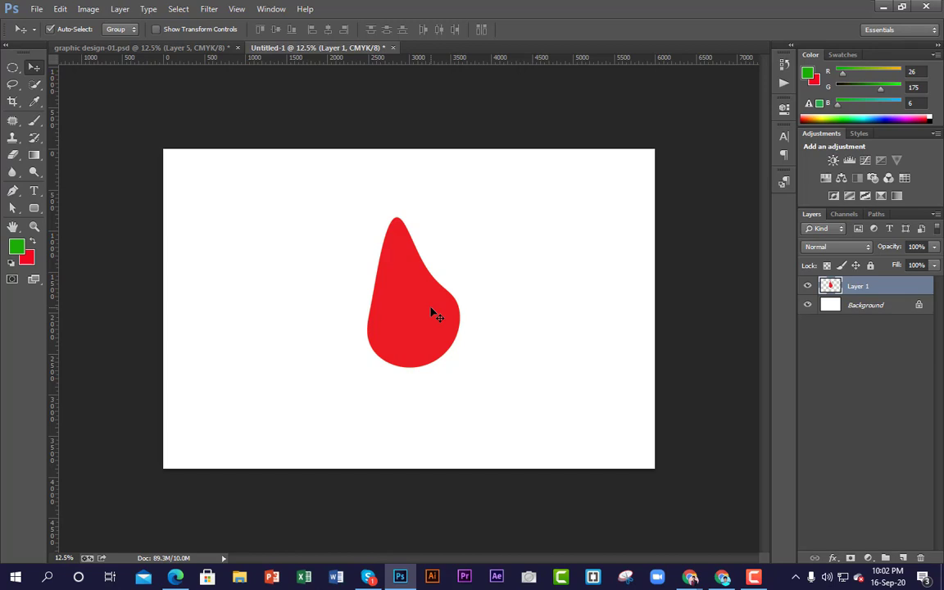
key(Delete)
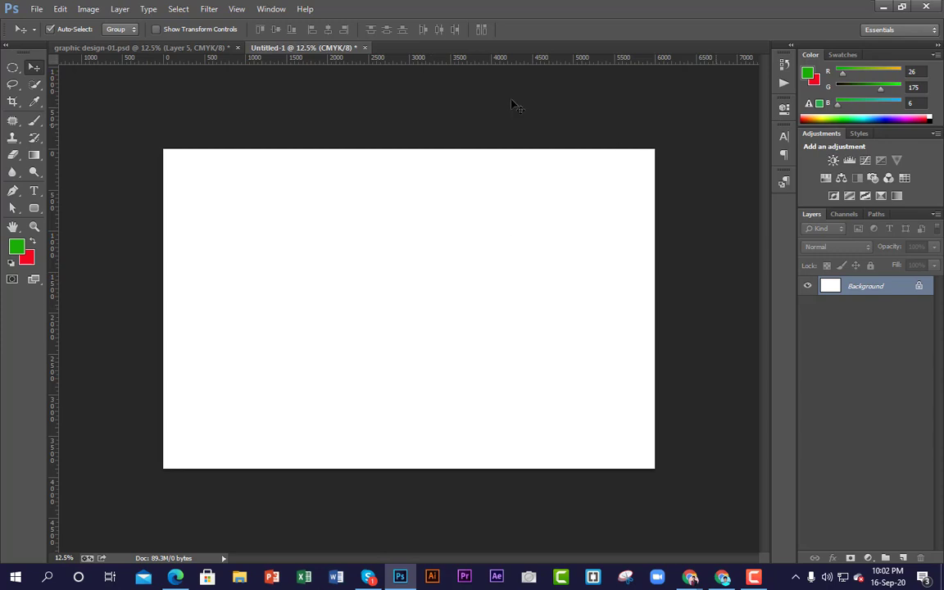
Make a rectangular selection about 4450 by 1870 px in the upper middle of the canvas.
click(13, 67)
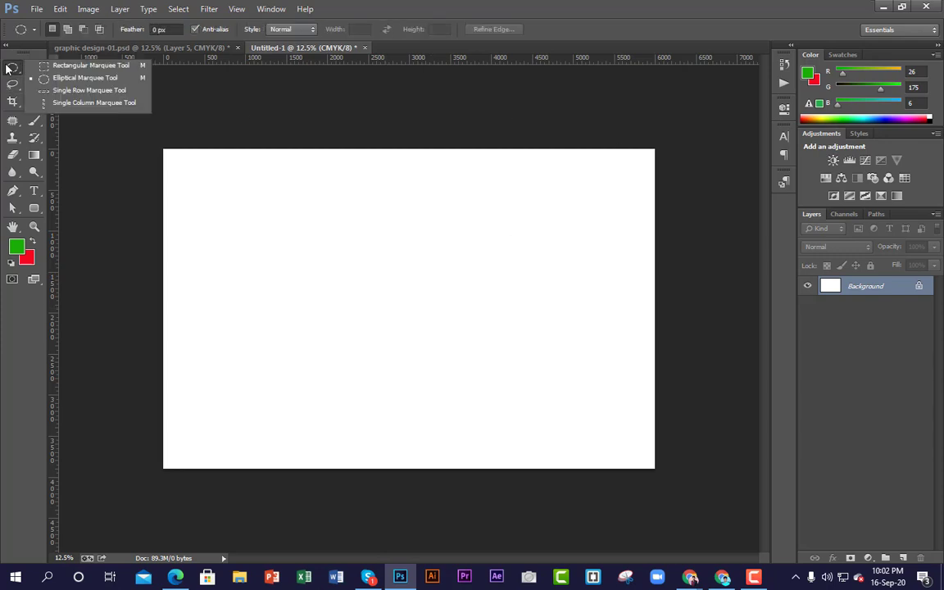
click(68, 71)
drag(239, 199, 604, 352)
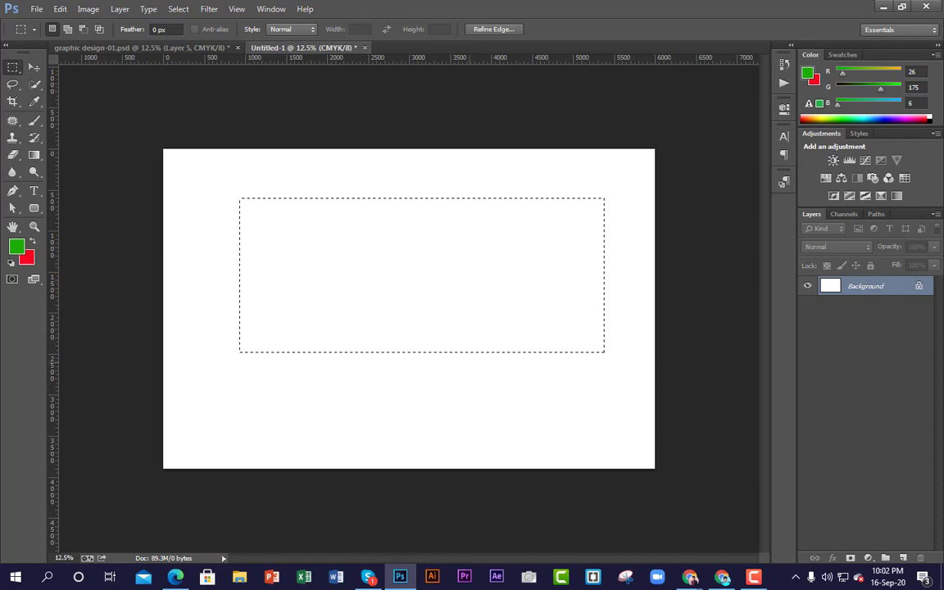
click(34, 67)
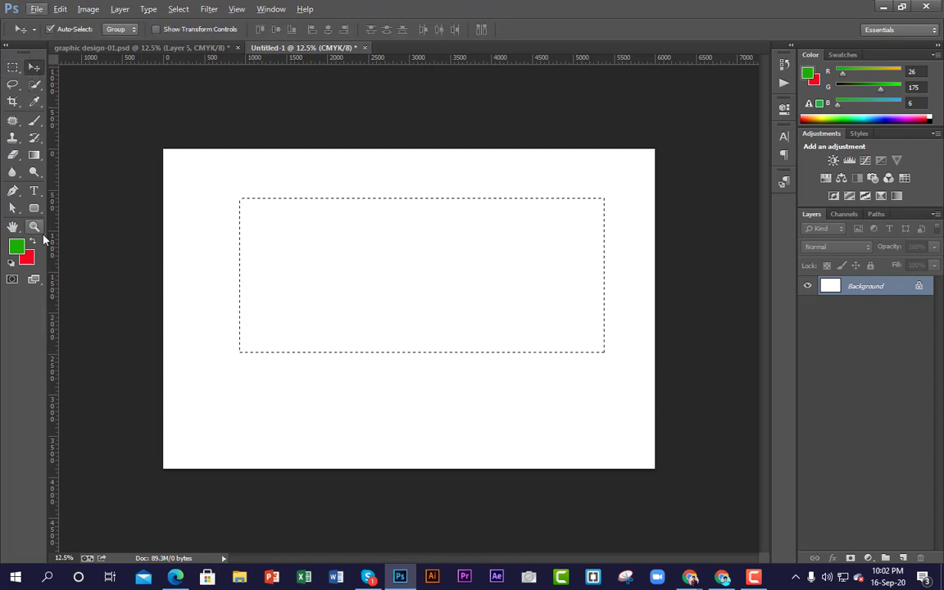
key(ctrl+BackSpace)
key(ctrl+d)
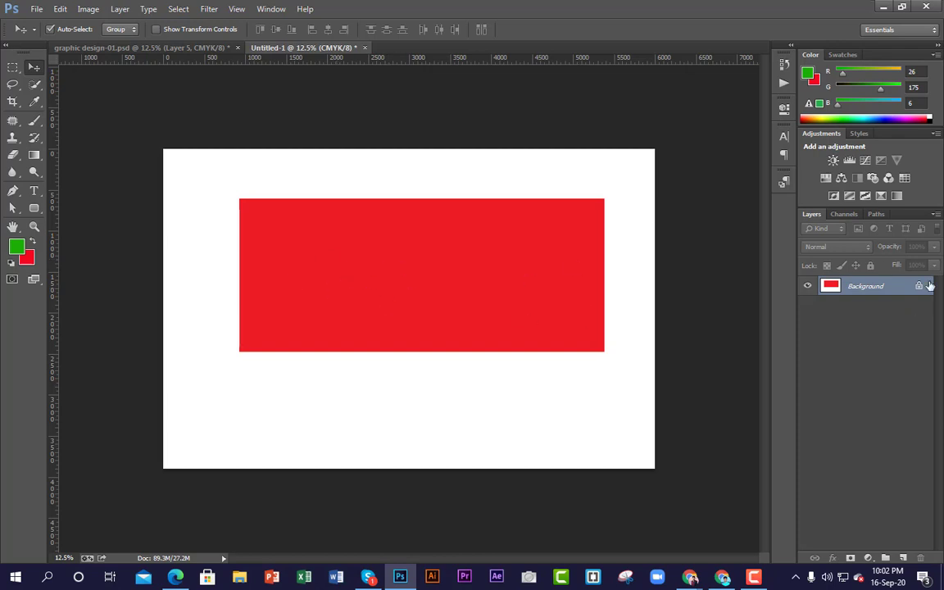
key(ctrl+alt+z)
key(ctrl+alt+z)
Add a new layer and fill the rectangular selection with the red background color.
click(902, 558)
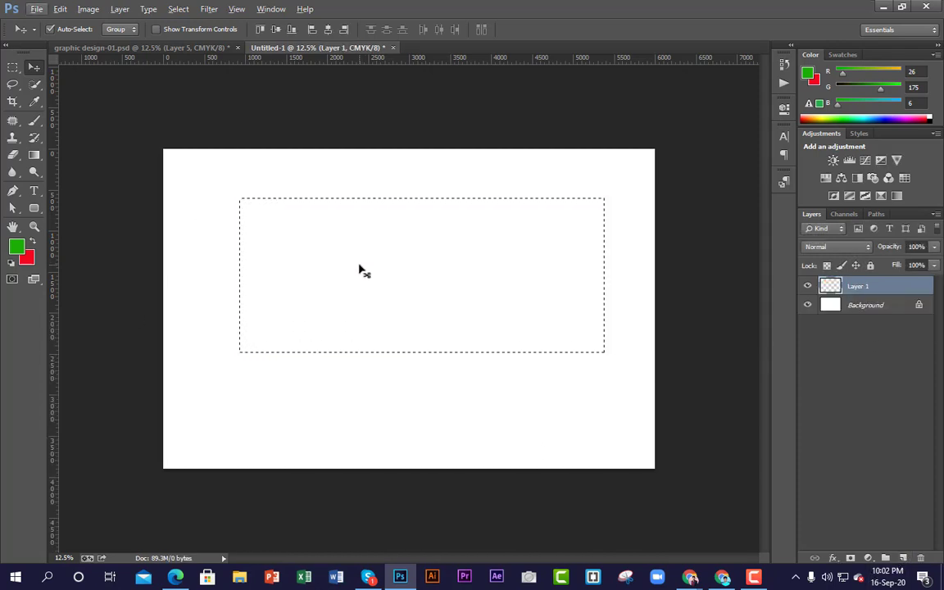
key(ctrl+BackSpace)
Warp the red rectangle with Free Transform, curving the left part of its upper edge downward and bulging its lower edge down.
key(ctrl+t)
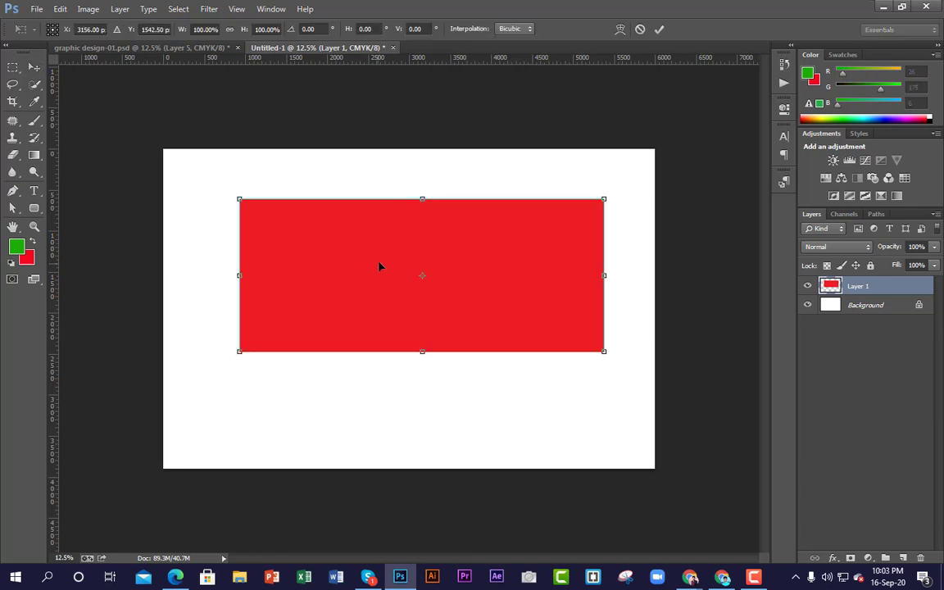
right_click(378, 265)
click(422, 364)
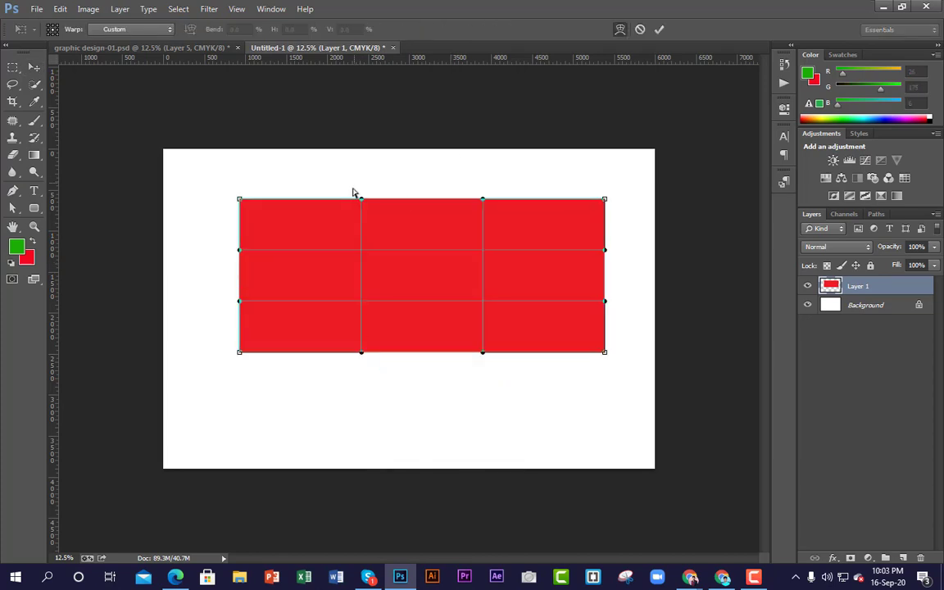
drag(362, 203, 362, 346)
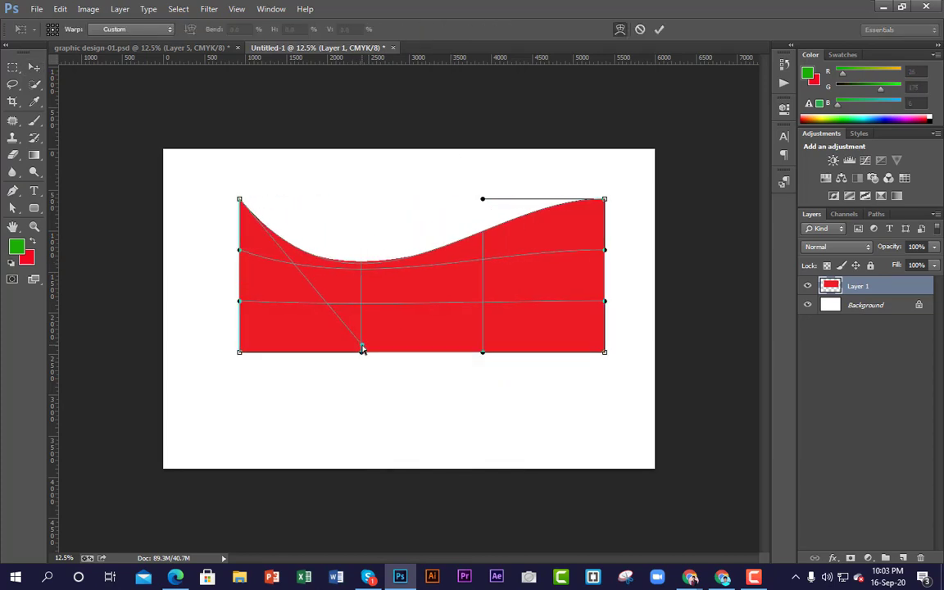
drag(416, 318, 411, 417)
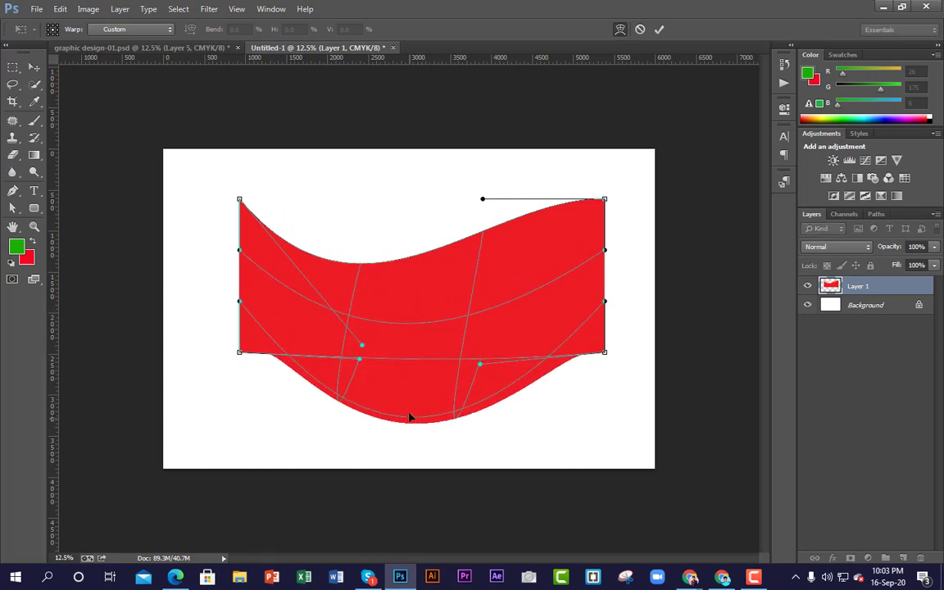
Raise the warp's lower-left corner, lower both right corners, pull the upper edge into one continuous sag, and apply the warp.
drag(239, 353, 230, 301)
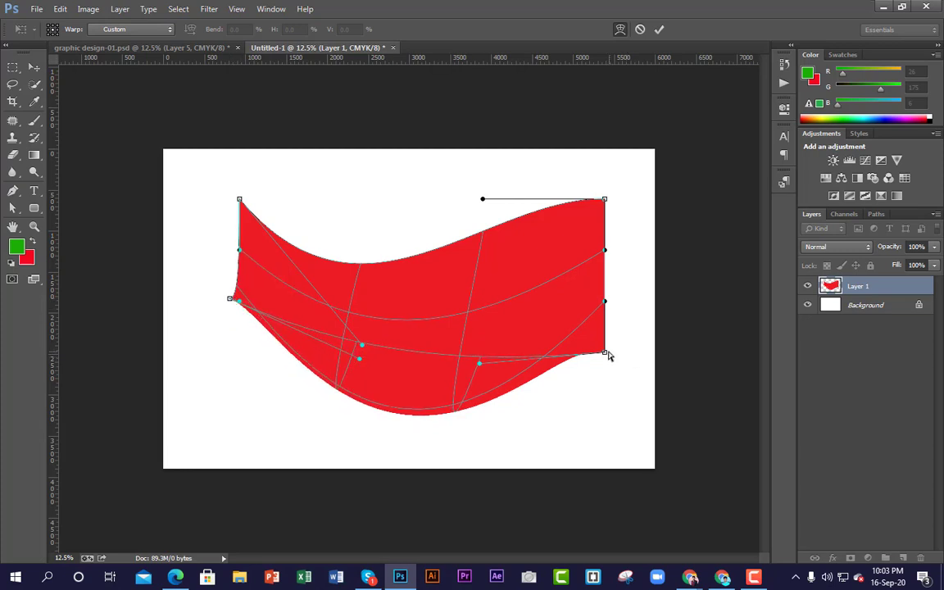
drag(605, 353, 611, 405)
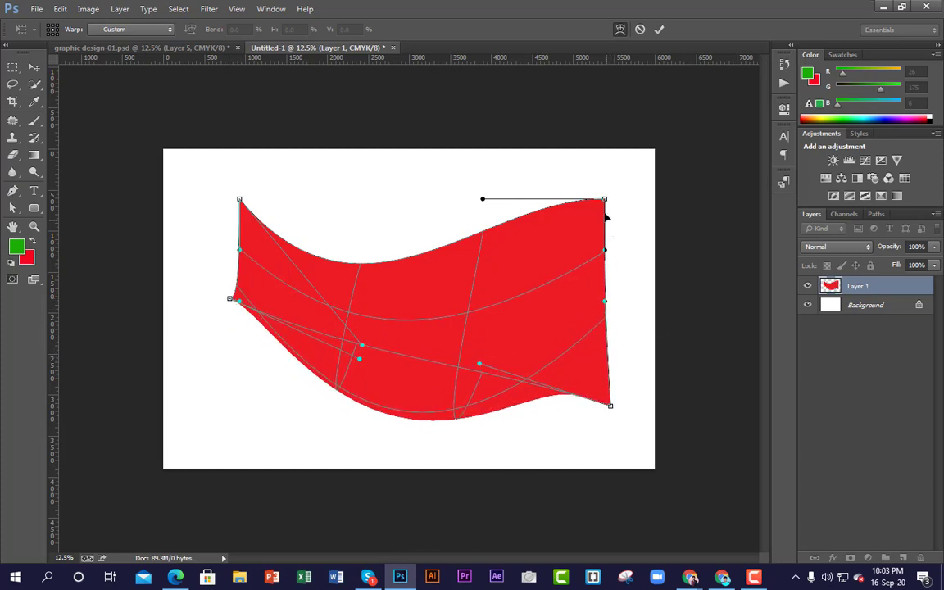
drag(604, 209, 605, 217)
drag(483, 200, 430, 293)
key(Return)
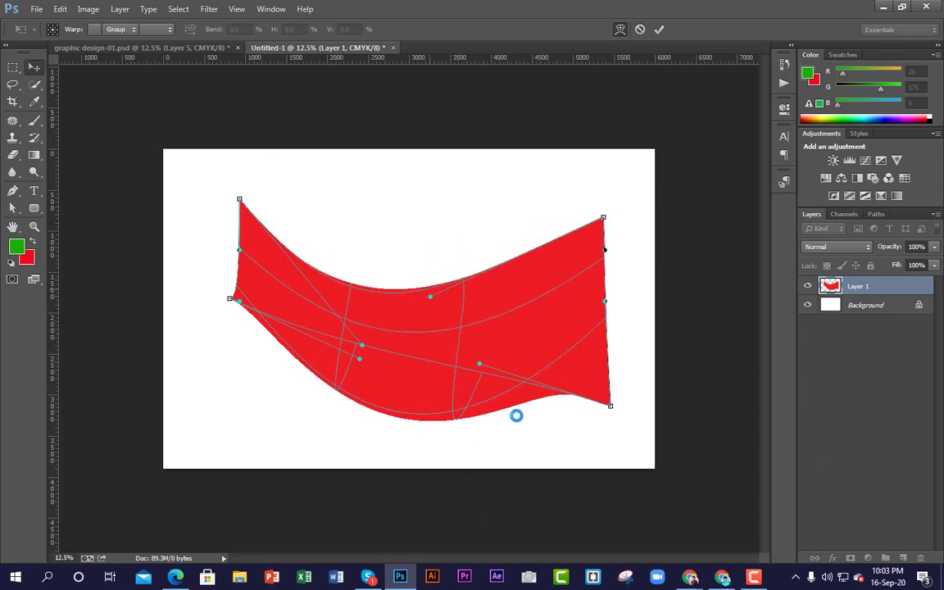
mouse_move(543, 326)
mouse_down()
mouse_move(499, 329)
mouse_move(539, 325)
mouse_up()
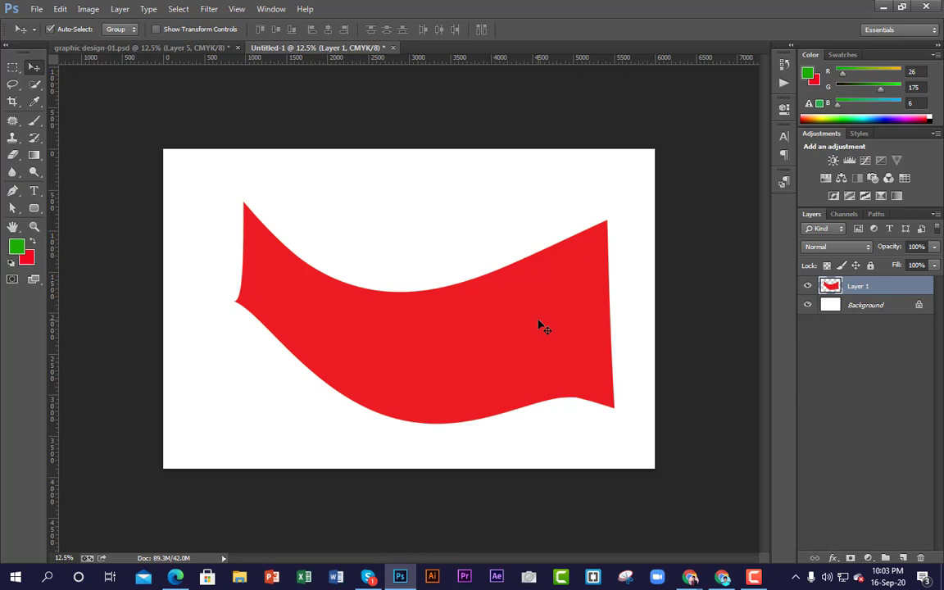
click(9, 67)
right_click(6, 67)
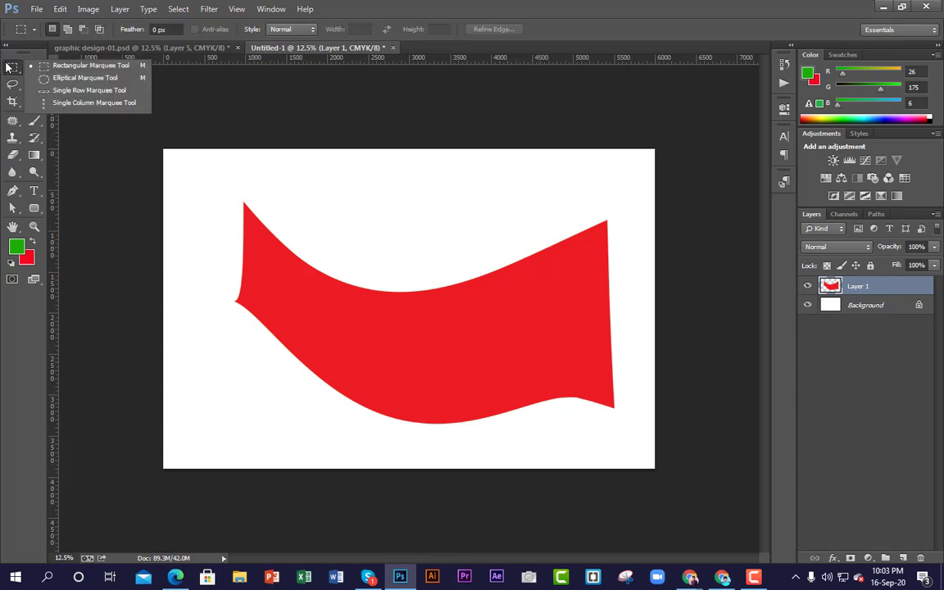
click(16, 68)
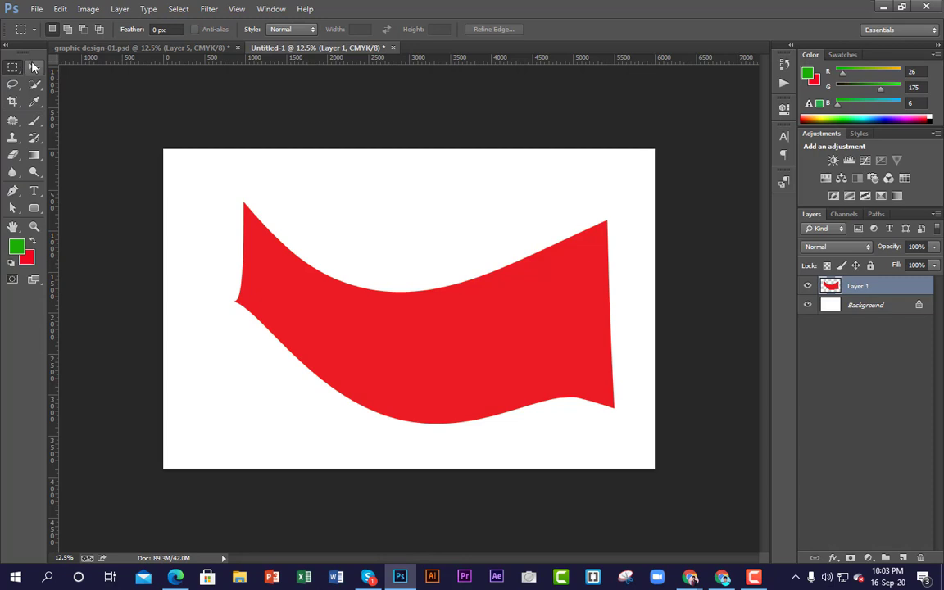
click(34, 67)
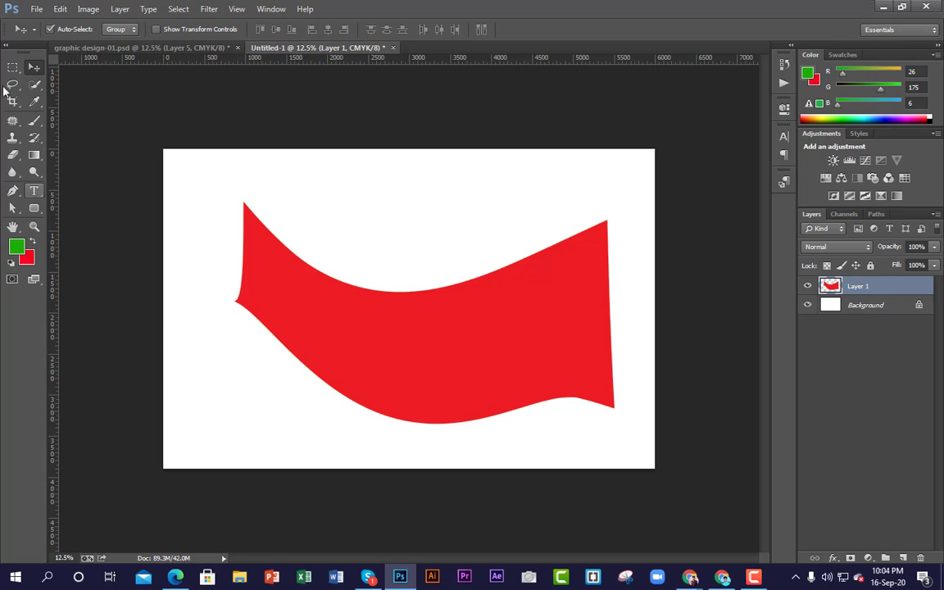
Switch to the graphic design-01.psd document and shift the pink T-shirt left, closer to the green circle.
click(129, 47)
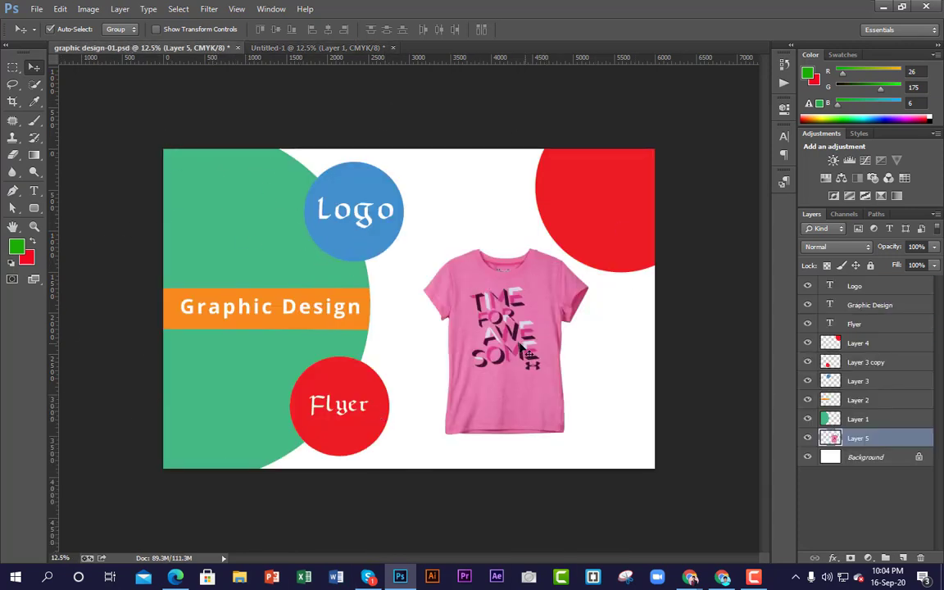
drag(470, 313, 496, 347)
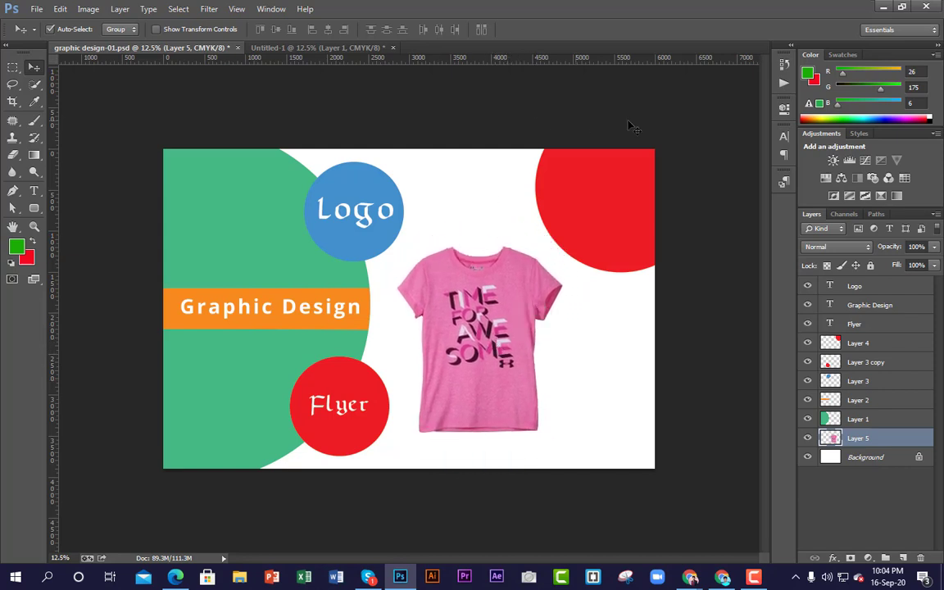
click(12, 67)
click(7, 72)
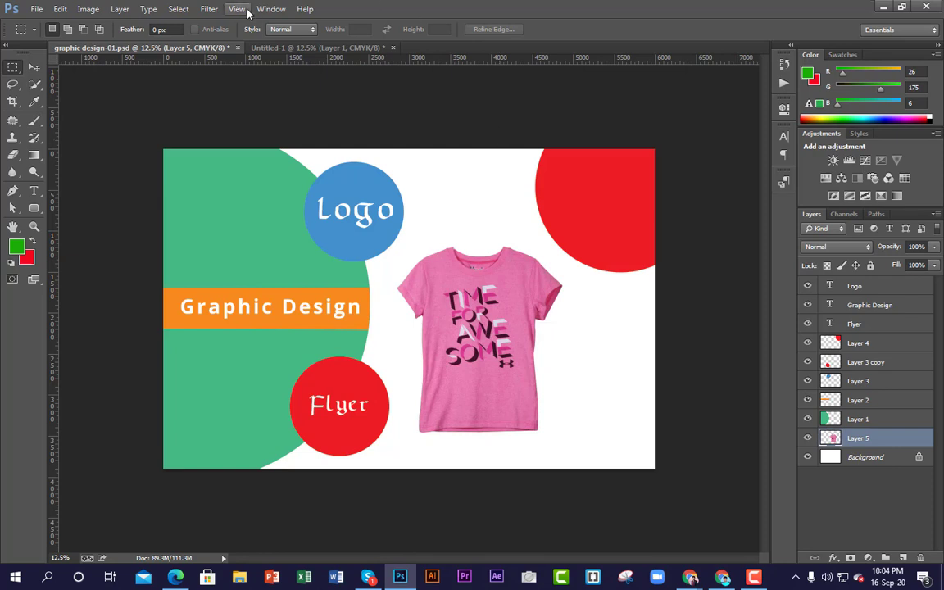
click(284, 45)
click(194, 50)
click(317, 48)
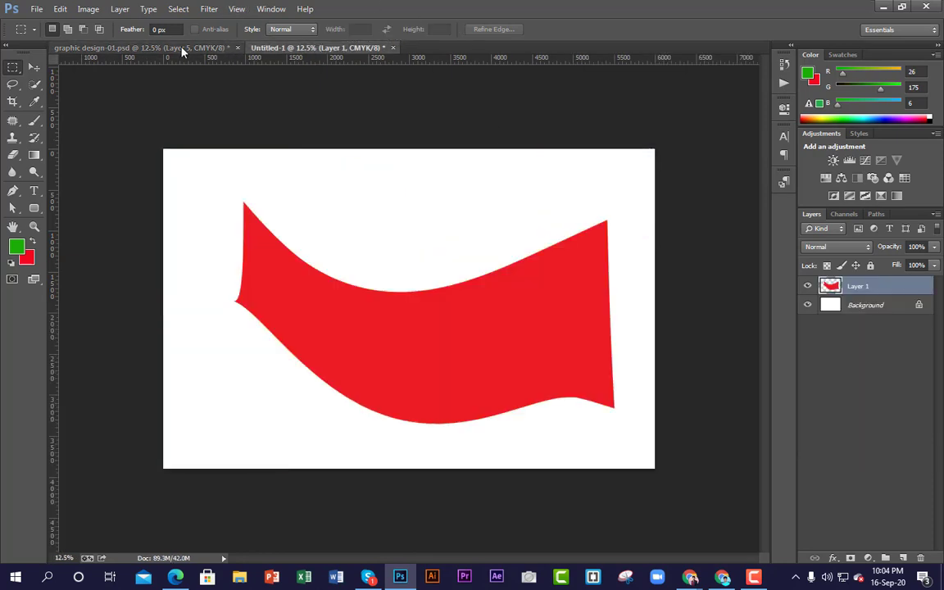
click(183, 47)
click(299, 48)
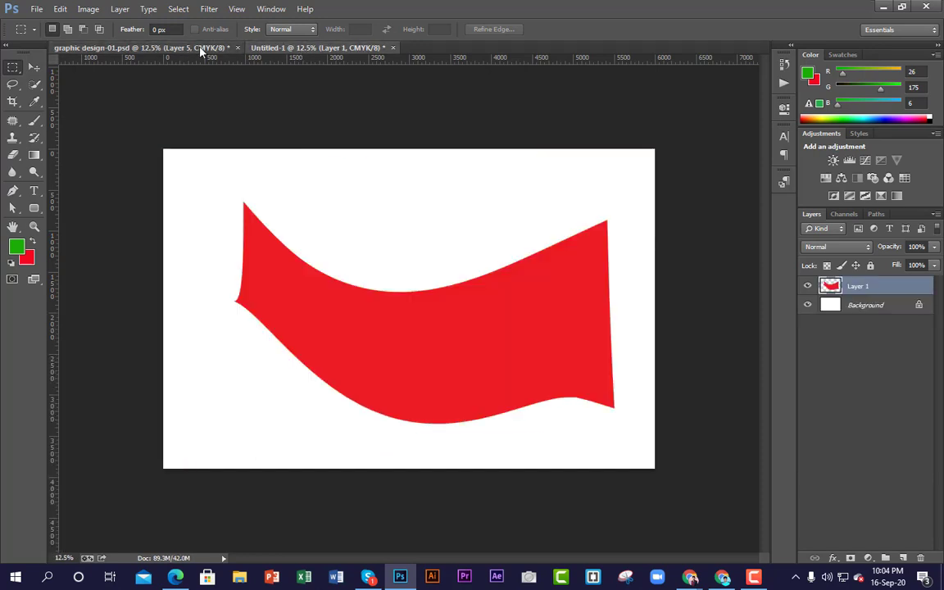
click(182, 47)
click(296, 46)
click(219, 49)
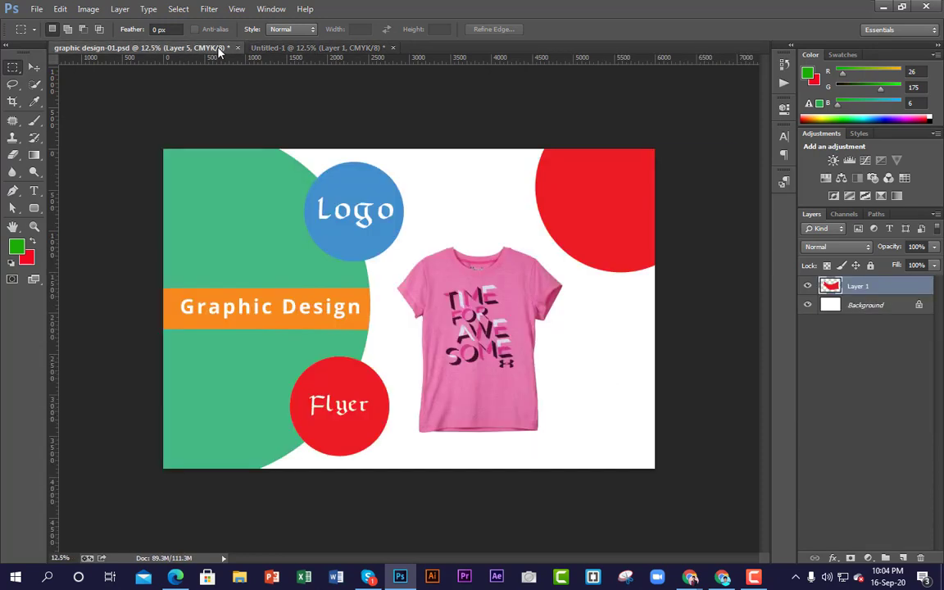
click(273, 51)
click(148, 51)
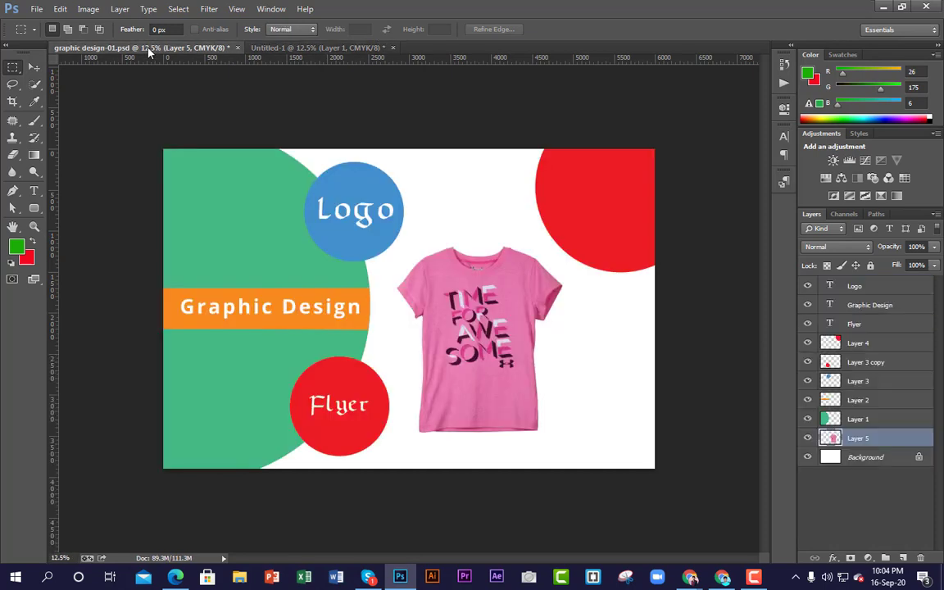
click(886, 7)
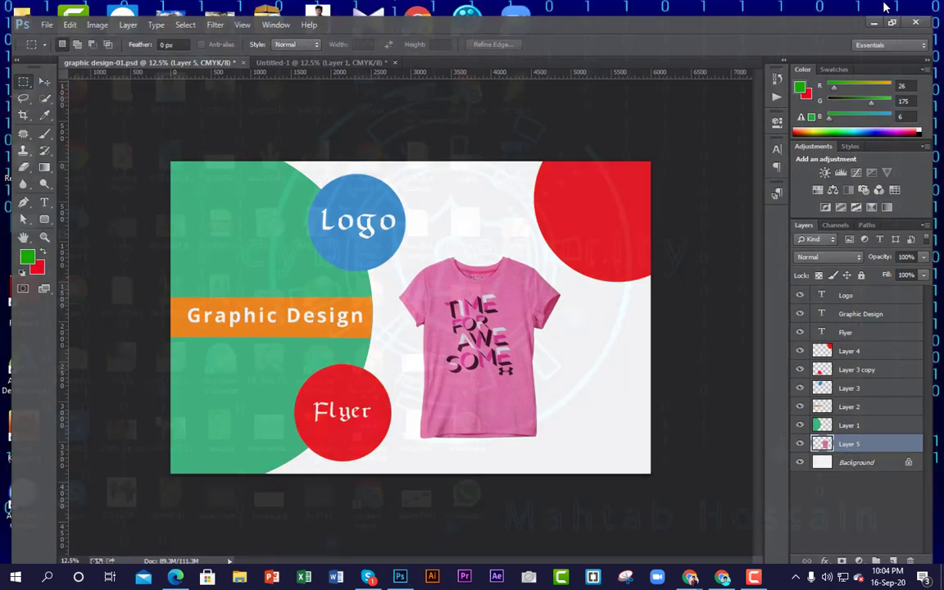
right_click(735, 172)
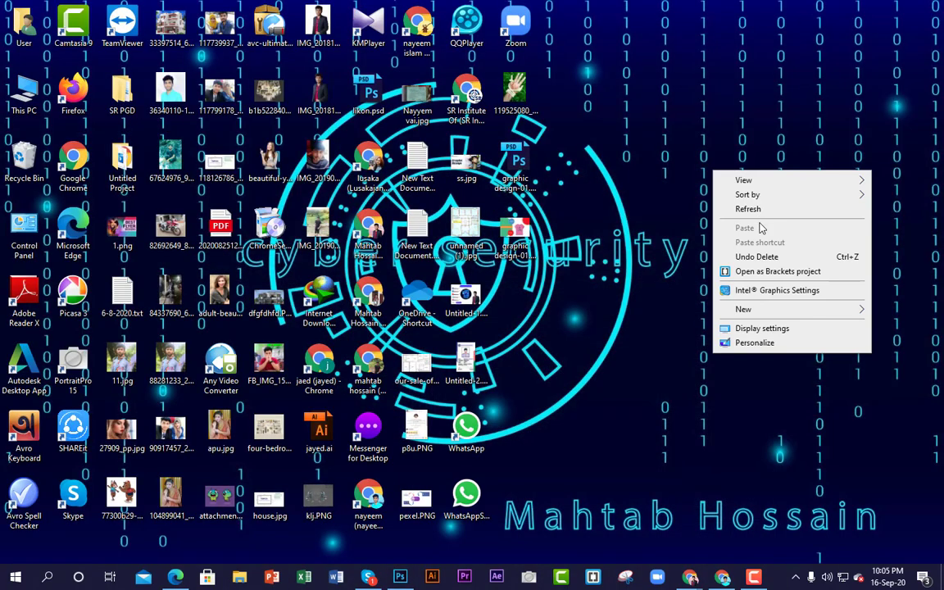
click(746, 208)
right_click(697, 189)
click(749, 226)
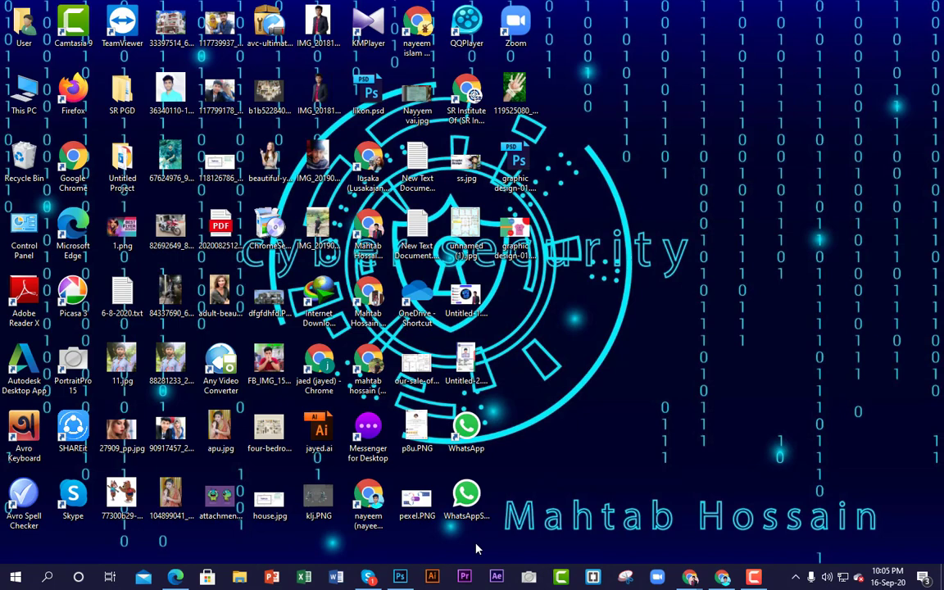
click(400, 576)
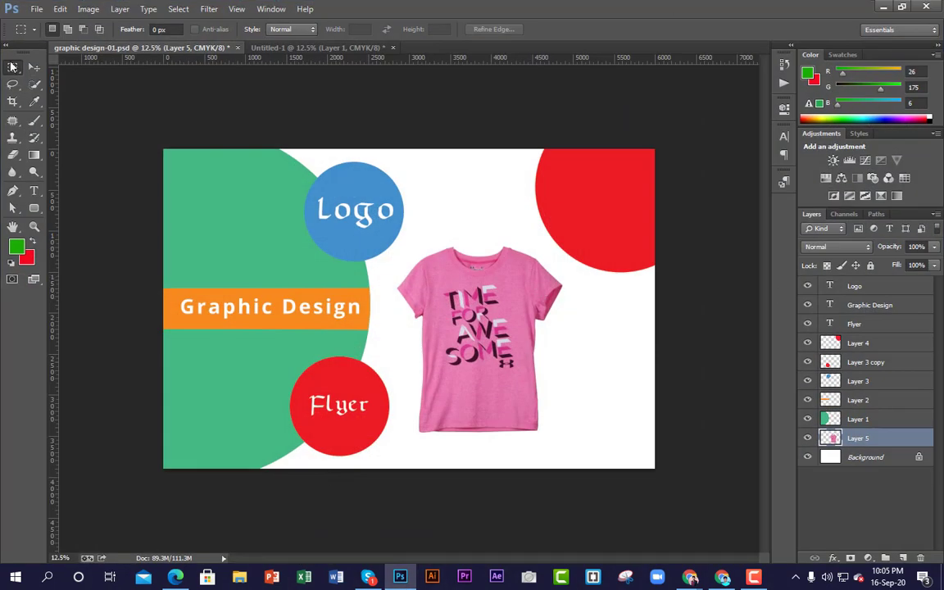
click(34, 66)
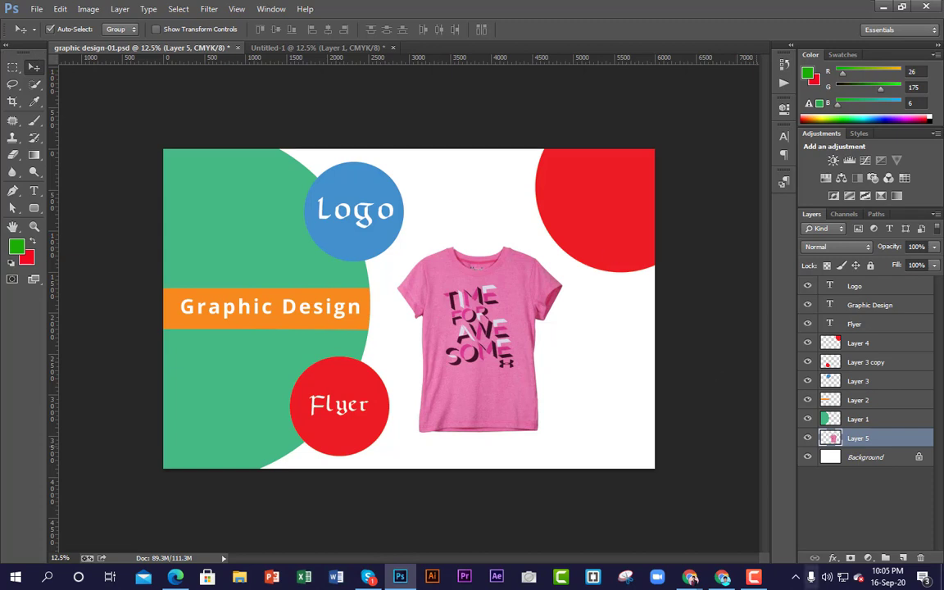
Close the Untitled-1 practice document without saving it.
click(353, 47)
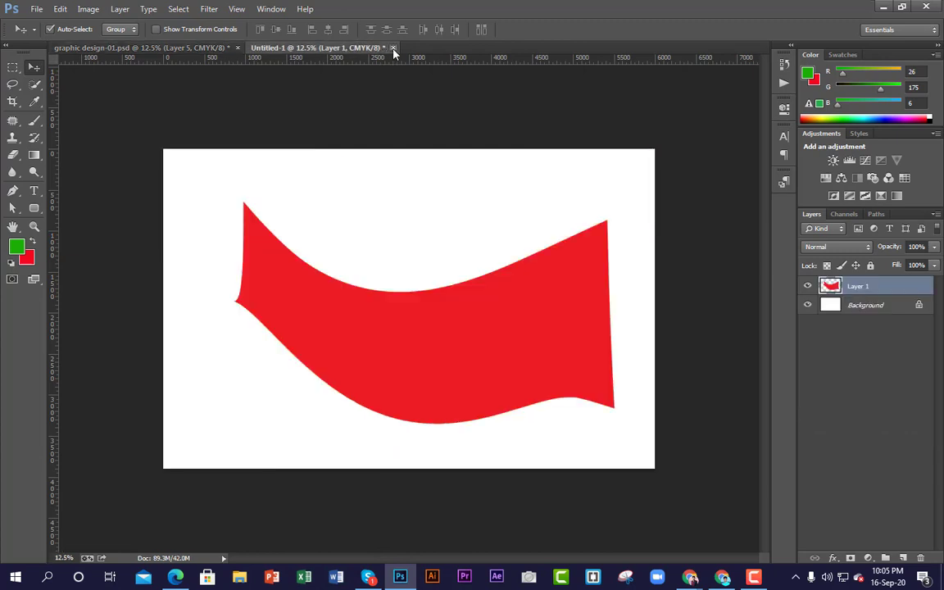
key(ctrl+w)
click(505, 216)
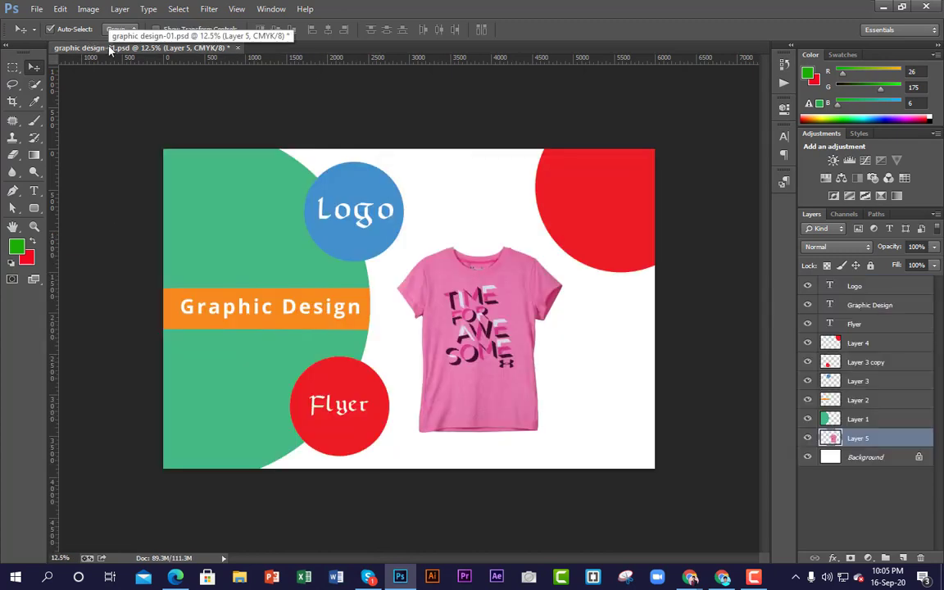
View the exported graphic design-01.jpg from the desktop in the Photos app, and close it.
click(884, 7)
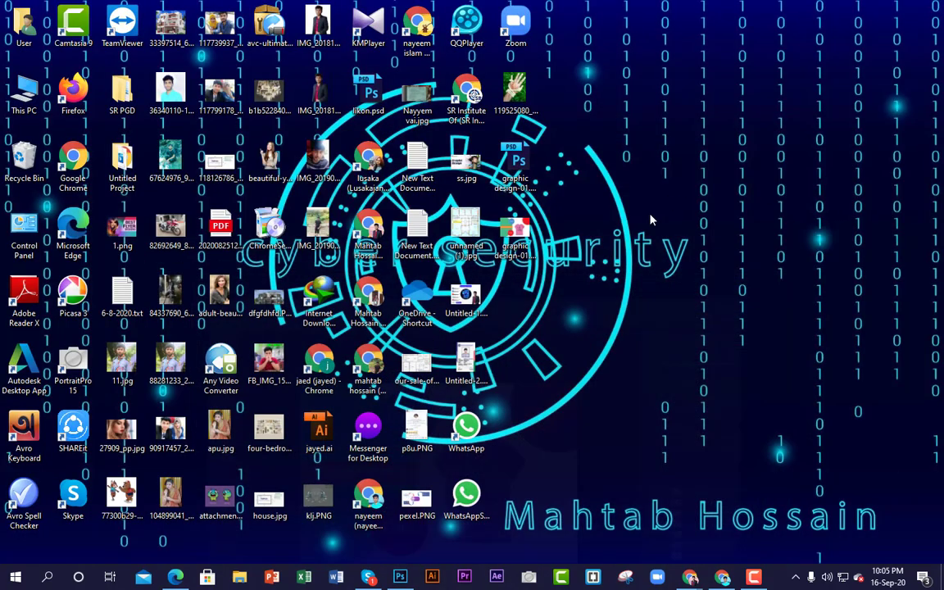
double_click(514, 225)
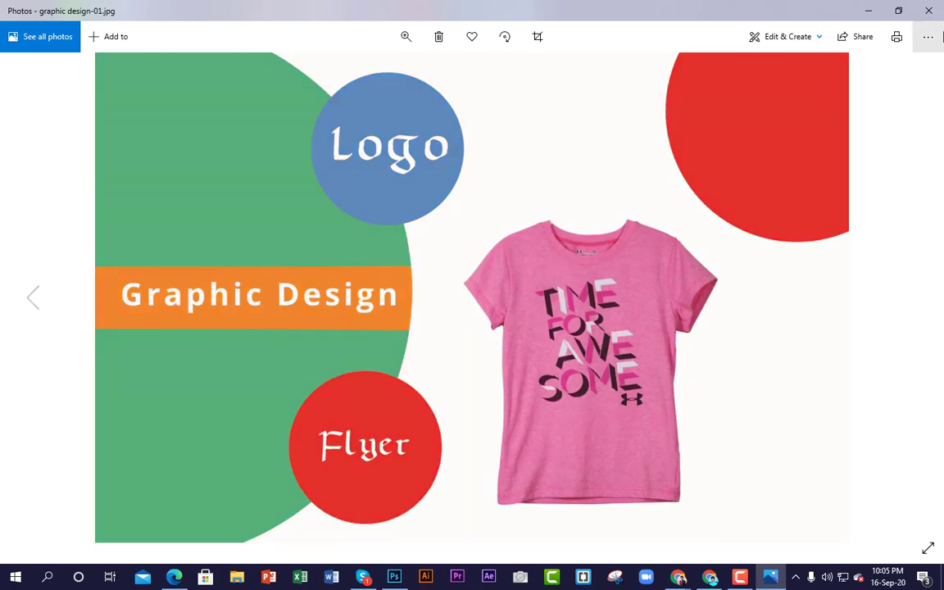
click(929, 10)
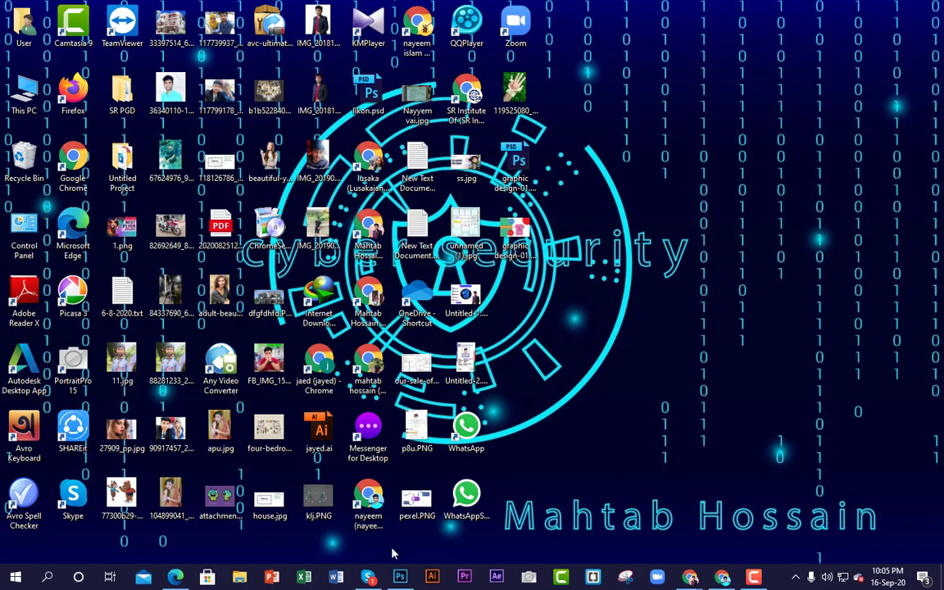
Return to Photoshop, nudge the pink T-shirt slightly down, and shift the large red corner circle slightly left.
click(401, 577)
mouse_move(500, 337)
mouse_down()
mouse_move(502, 329)
mouse_move(479, 344)
mouse_move(512, 324)
mouse_move(492, 337)
mouse_up()
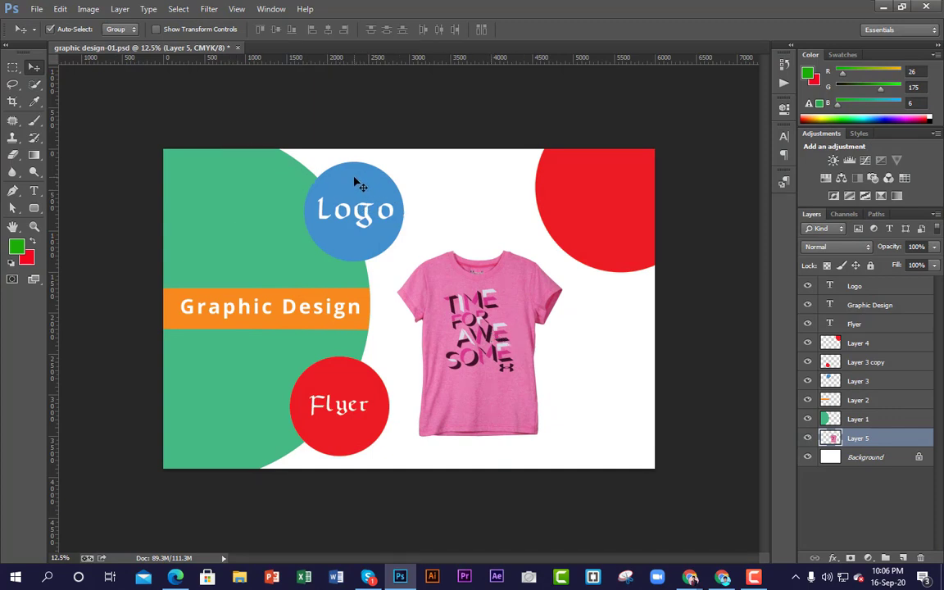
drag(617, 187, 587, 193)
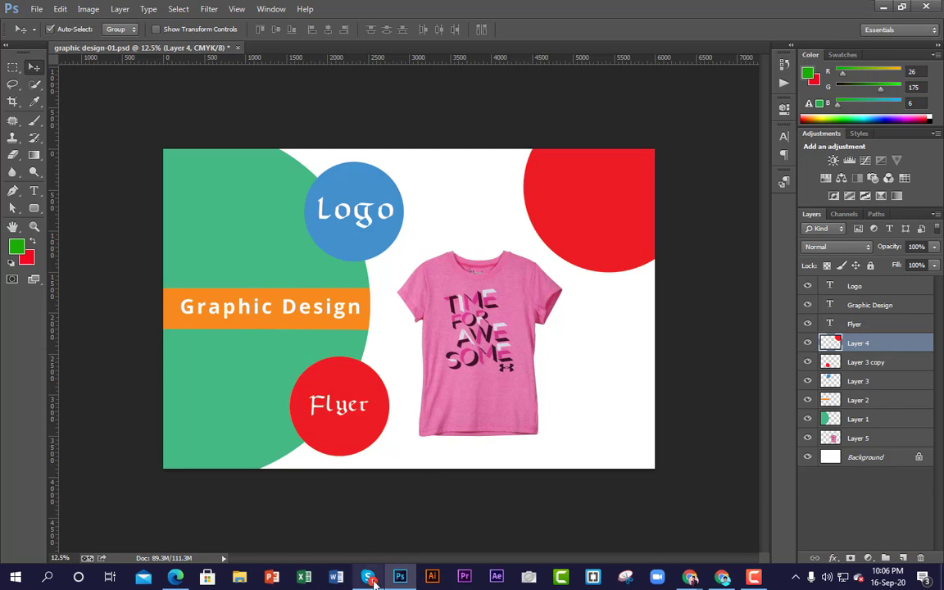
mouse_move(370, 584)
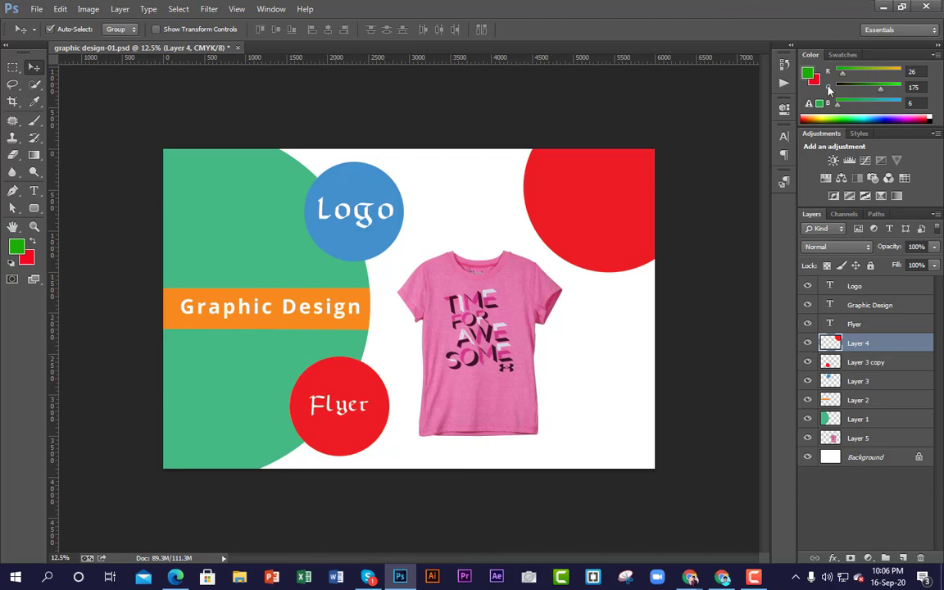
click(754, 577)
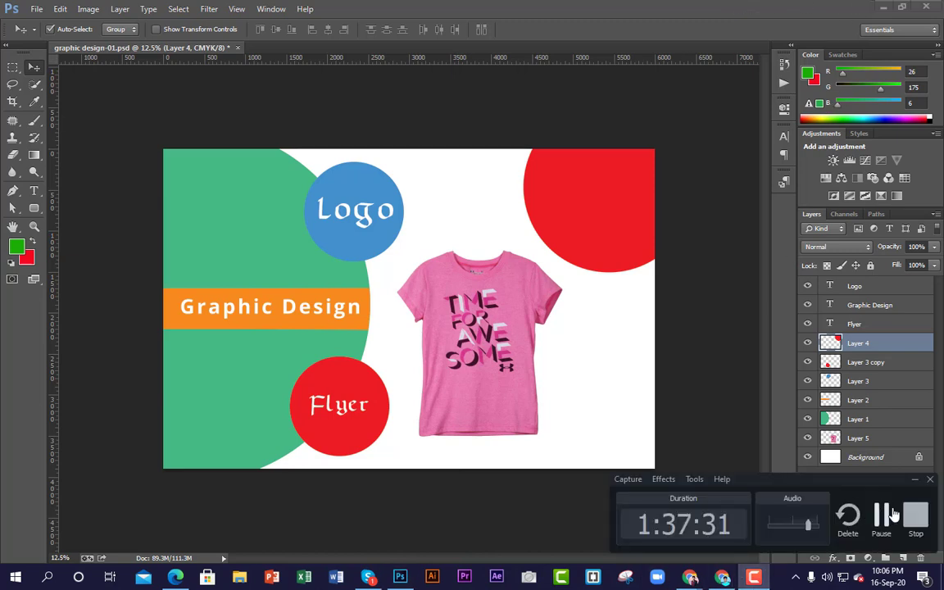